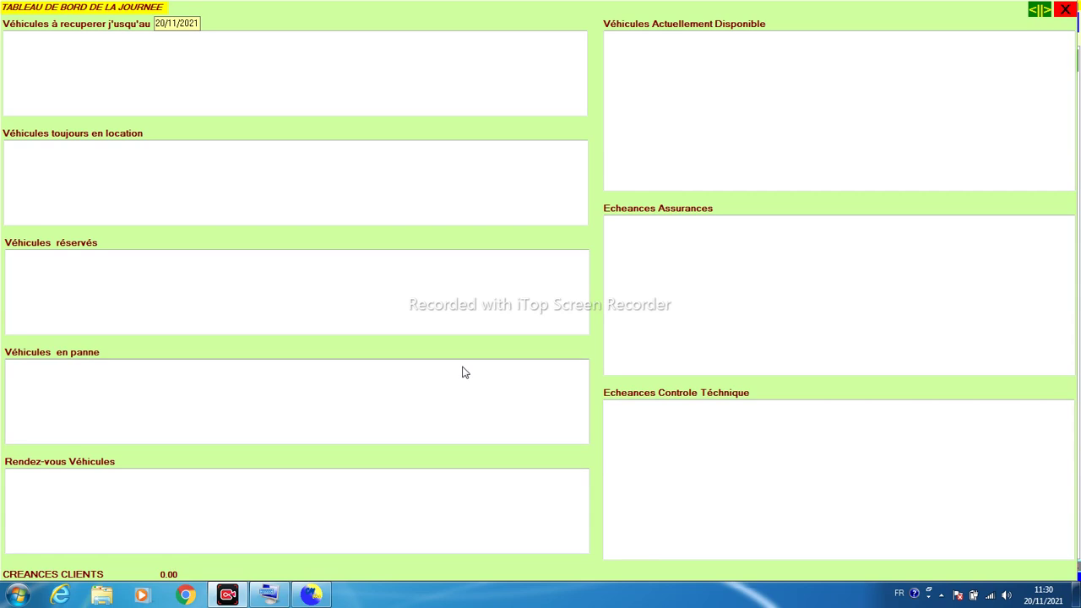
Step: Try the daily dashboard's full-width and multi-panel layouts, then close the dashboard
click(318, 54)
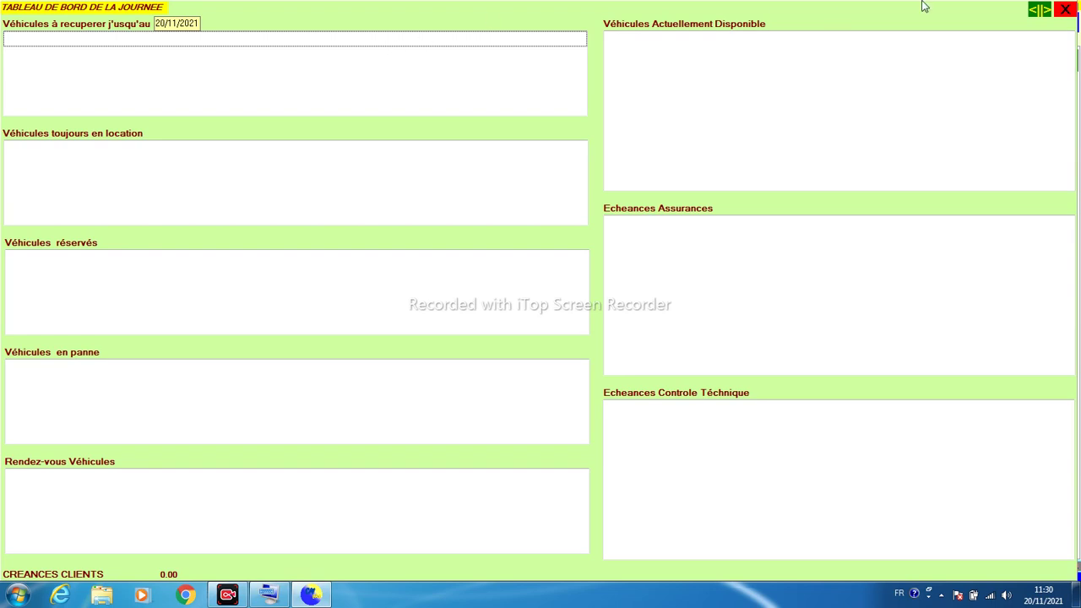
click(1041, 11)
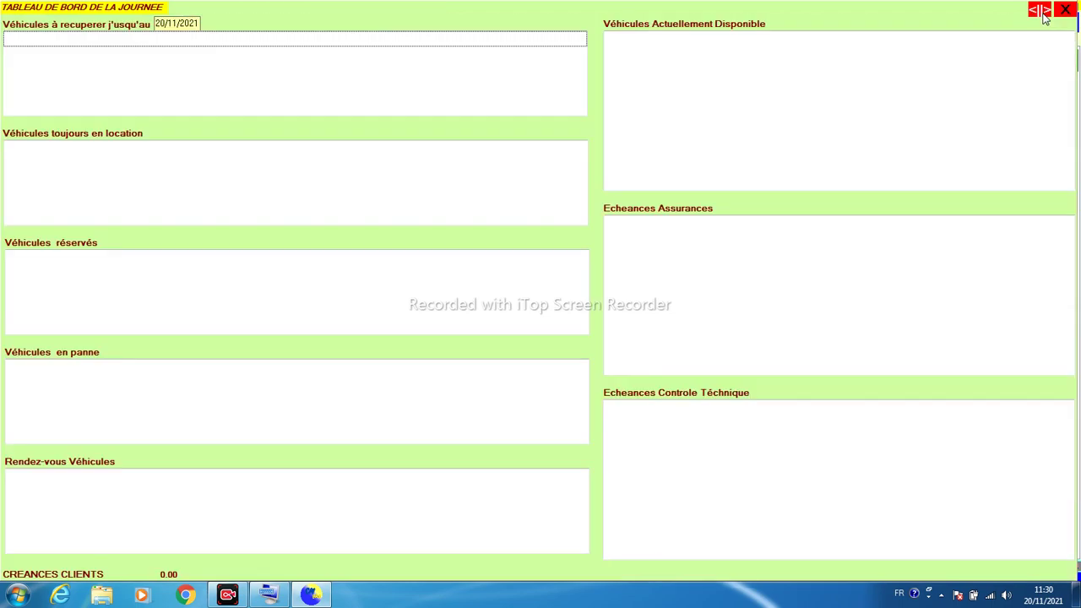
click(1045, 17)
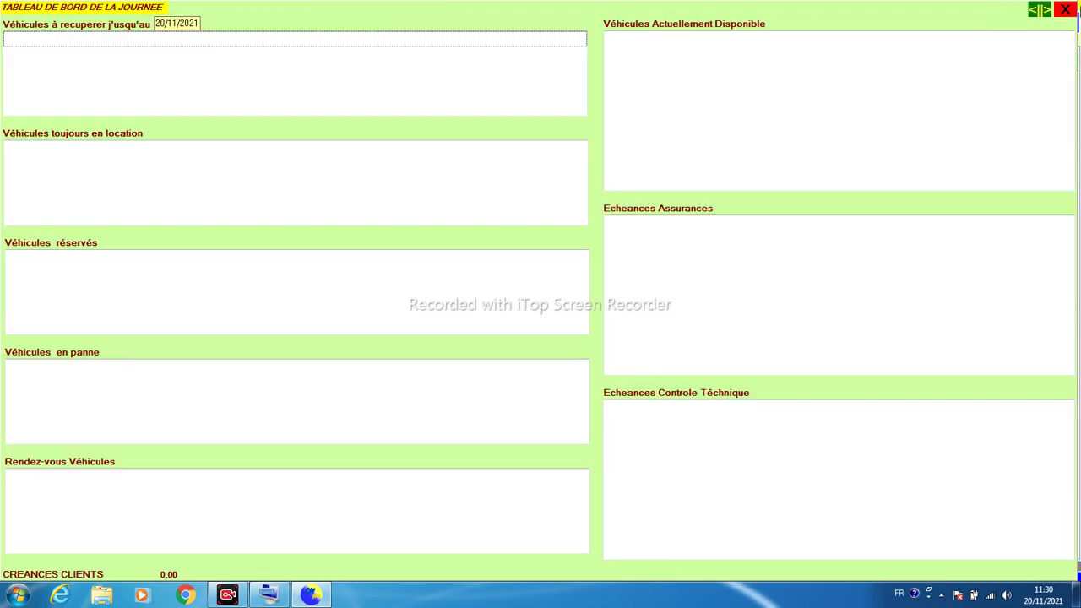
click(1067, 10)
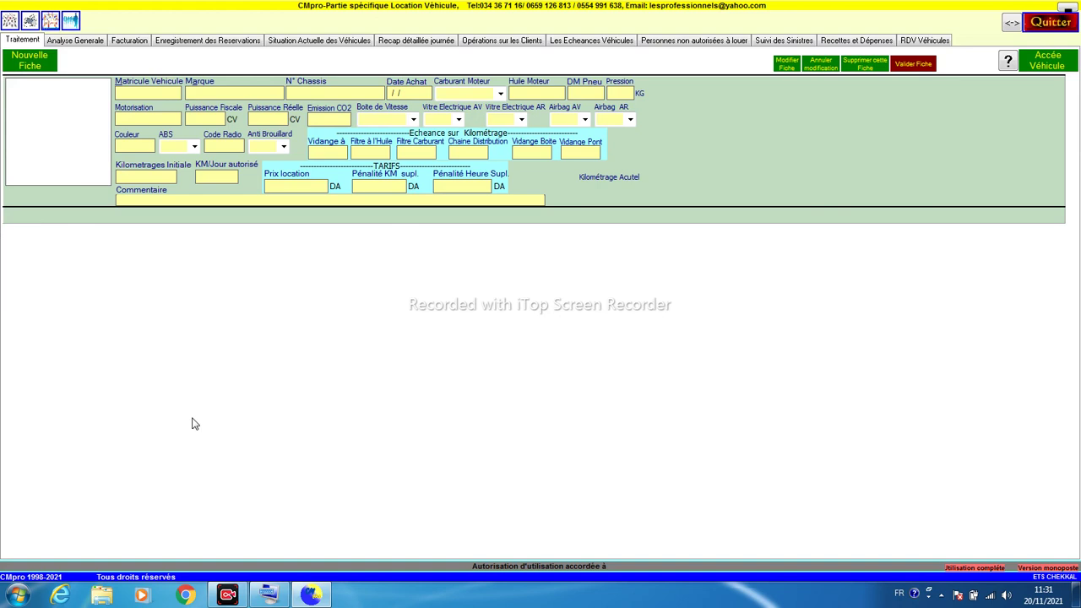
Step: Tour the Analyse Générale, Facturation, Réservations, Situation, Recap, Clients and Echeances pages
click(72, 41)
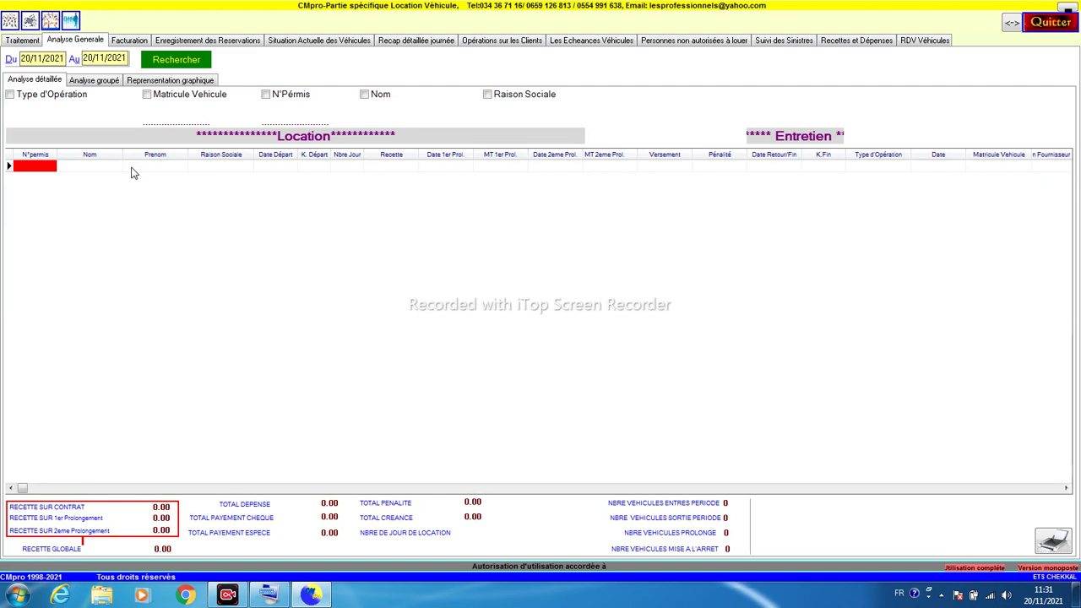
click(131, 42)
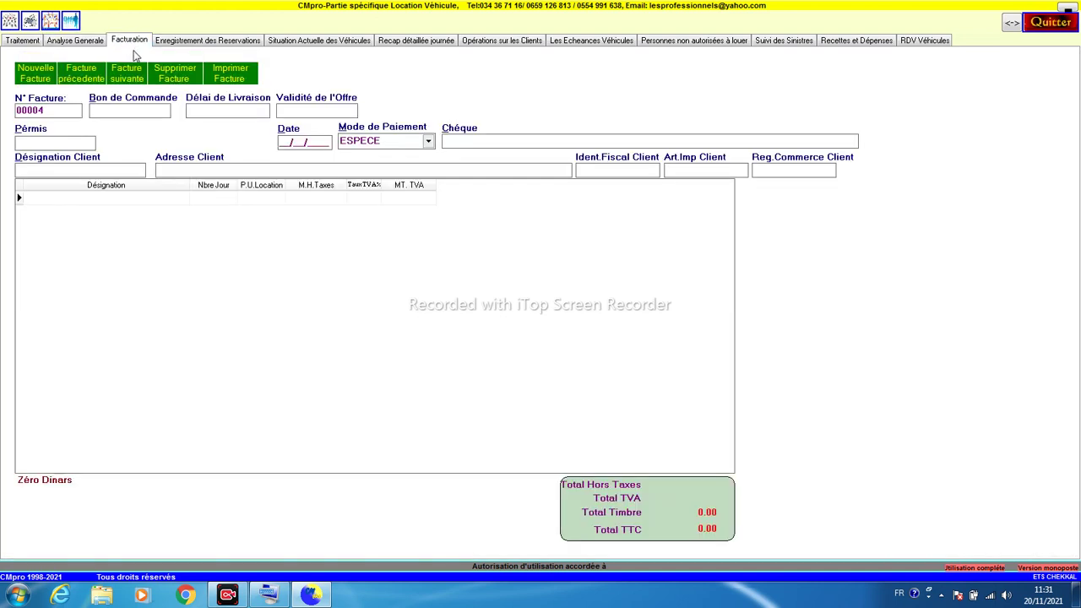
click(173, 47)
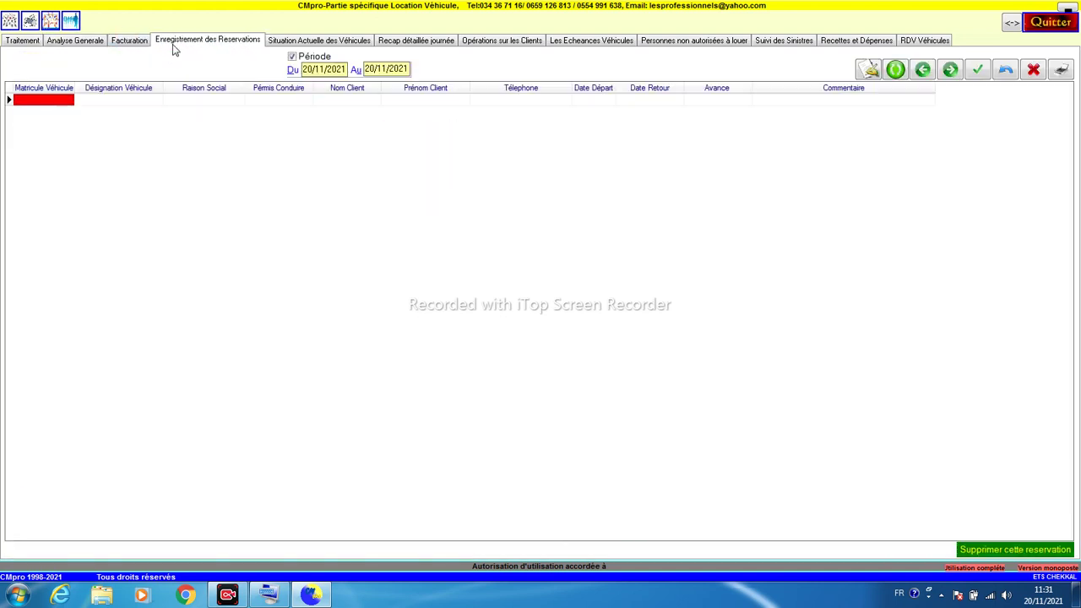
click(282, 42)
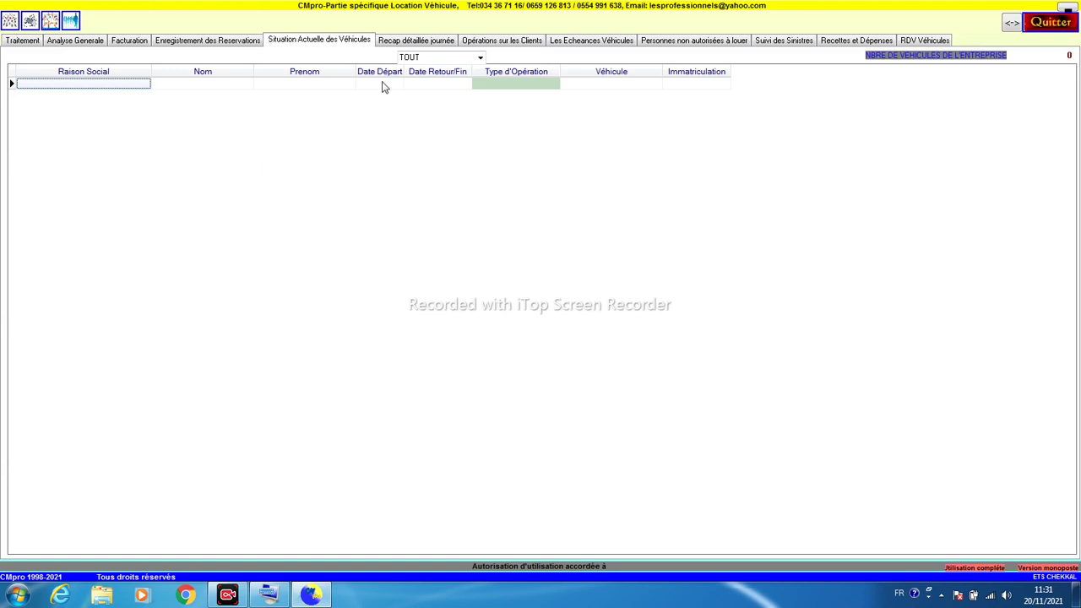
click(405, 48)
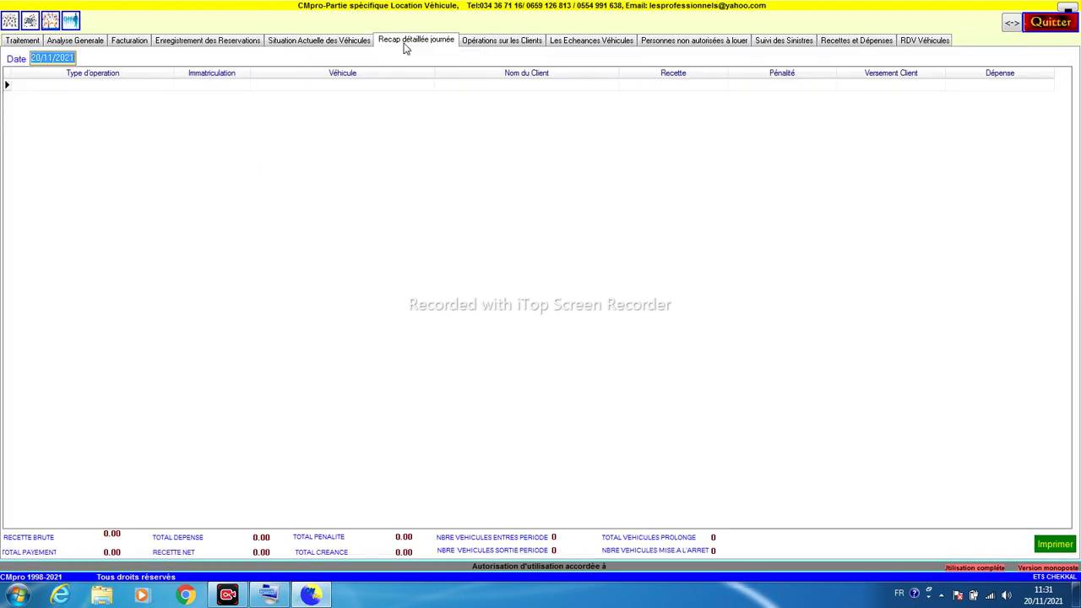
click(475, 44)
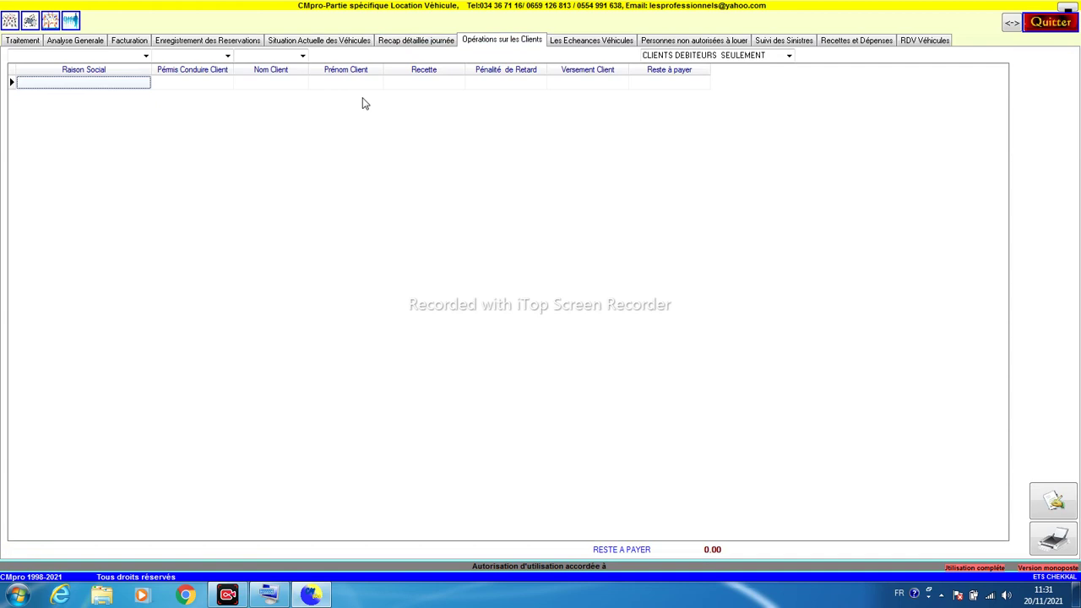
click(568, 44)
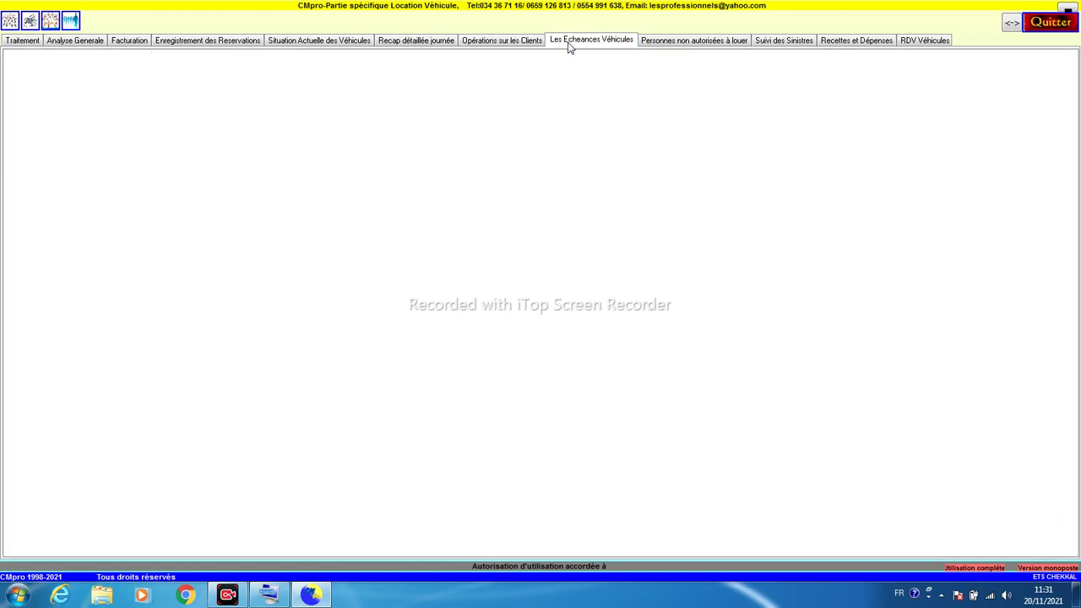
Step: Visit Personnes non autorisées, Suivi des Sinistres and Recettes et Dépenses, ending on RDV Véhicules with two NISSAN appointments
click(655, 42)
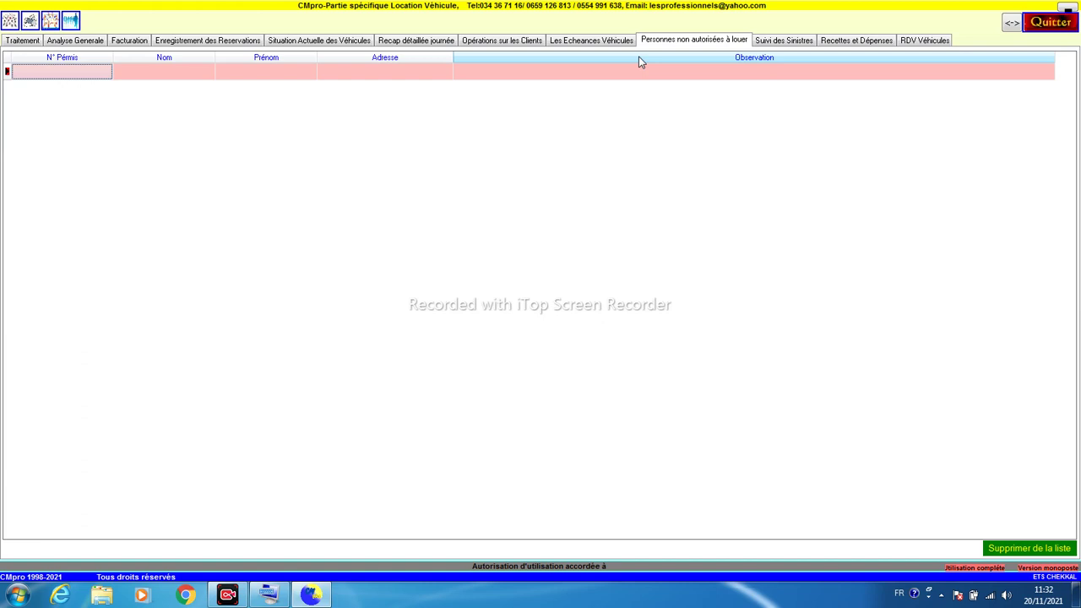
click(796, 39)
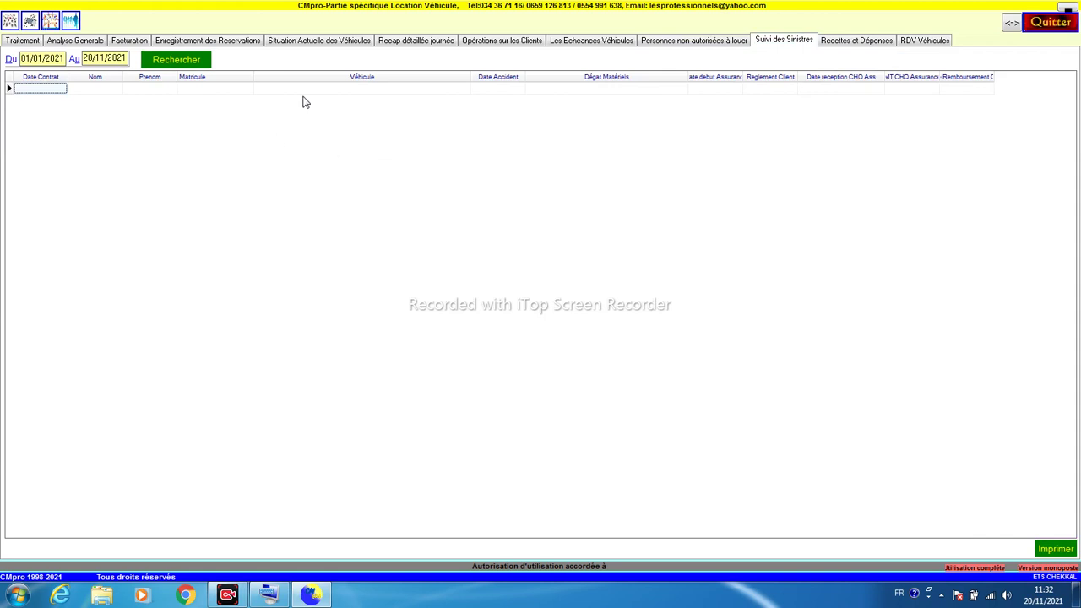
click(441, 92)
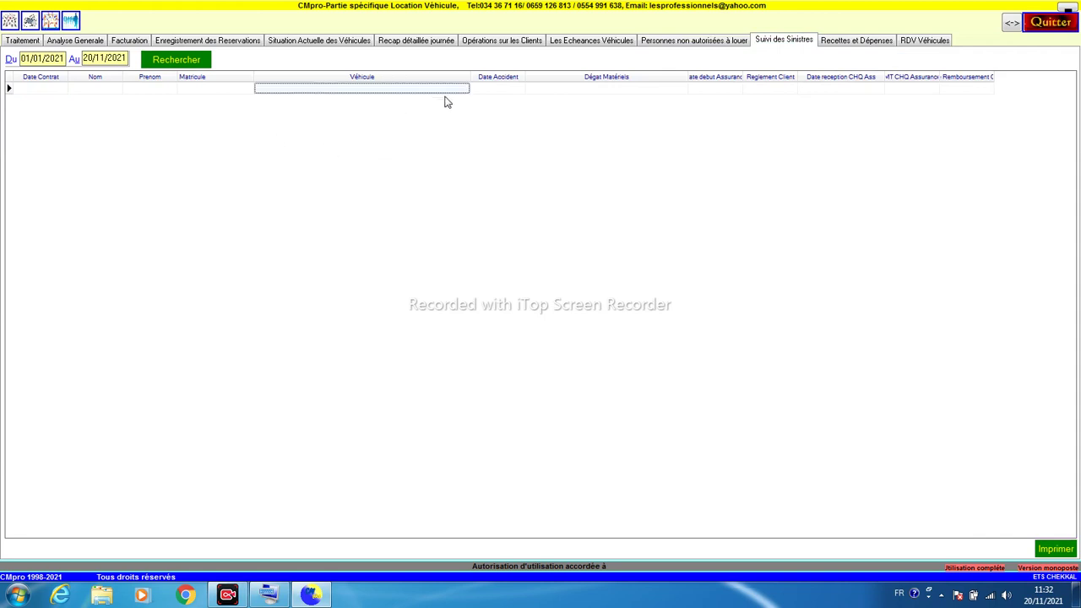
click(840, 41)
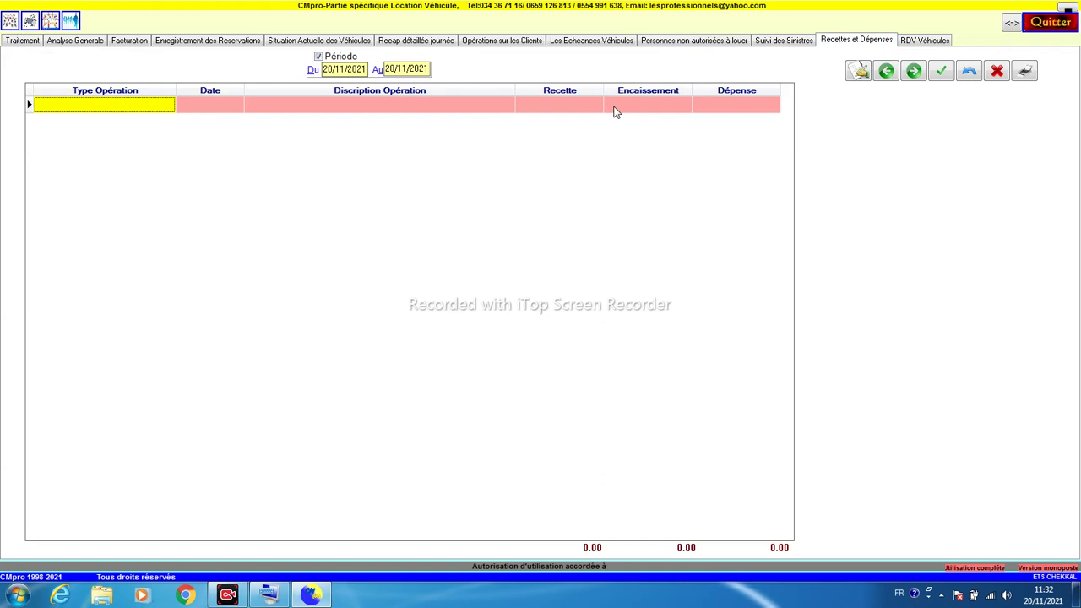
click(926, 39)
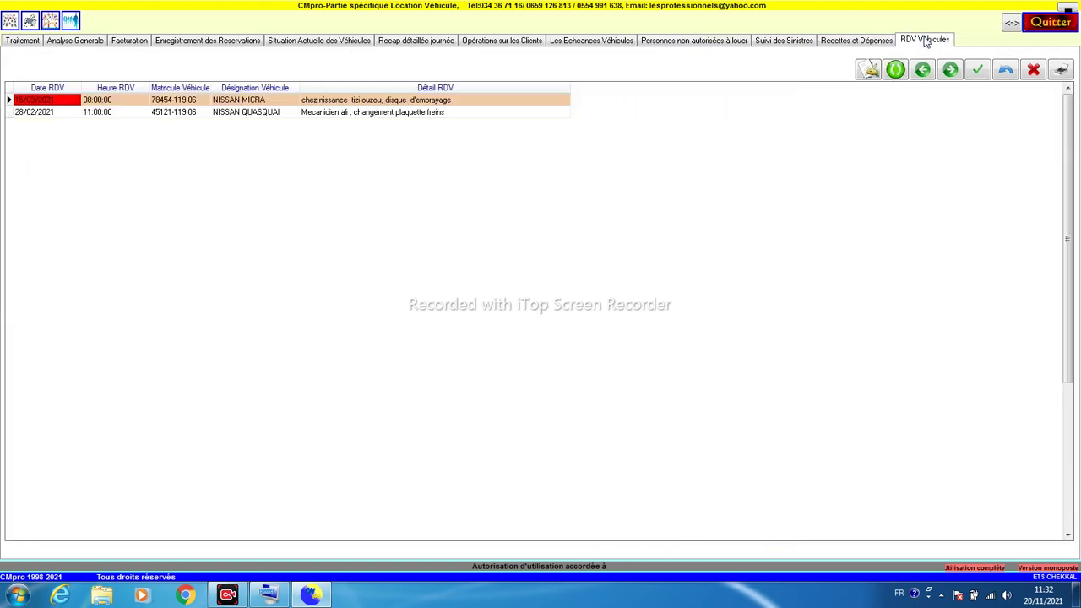
Step: Delete the NISSAN MICRA and NISSAN QUASQUAI appointments
click(89, 114)
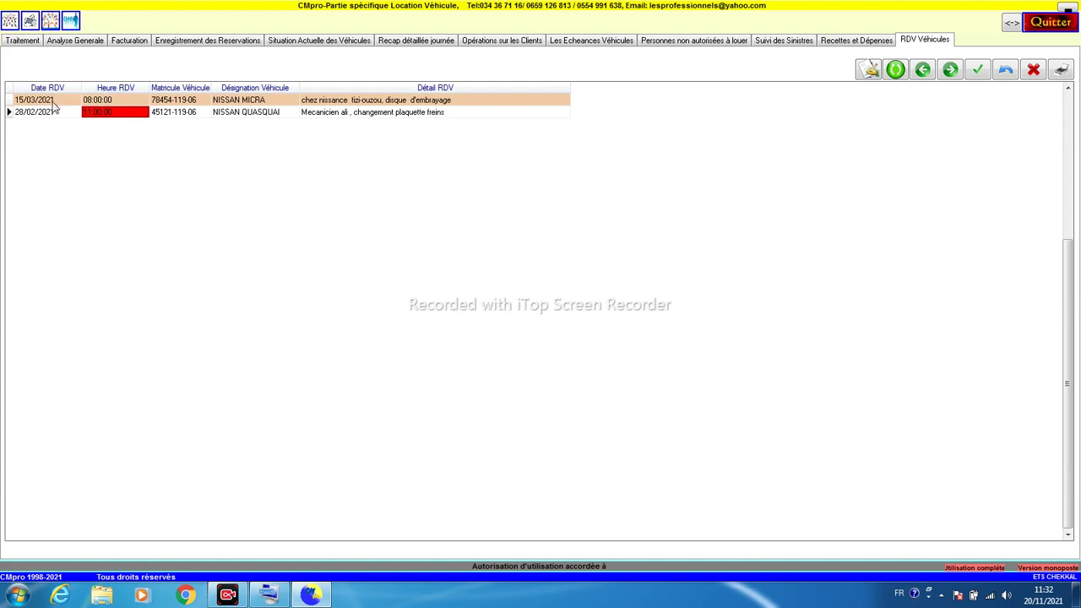
click(54, 102)
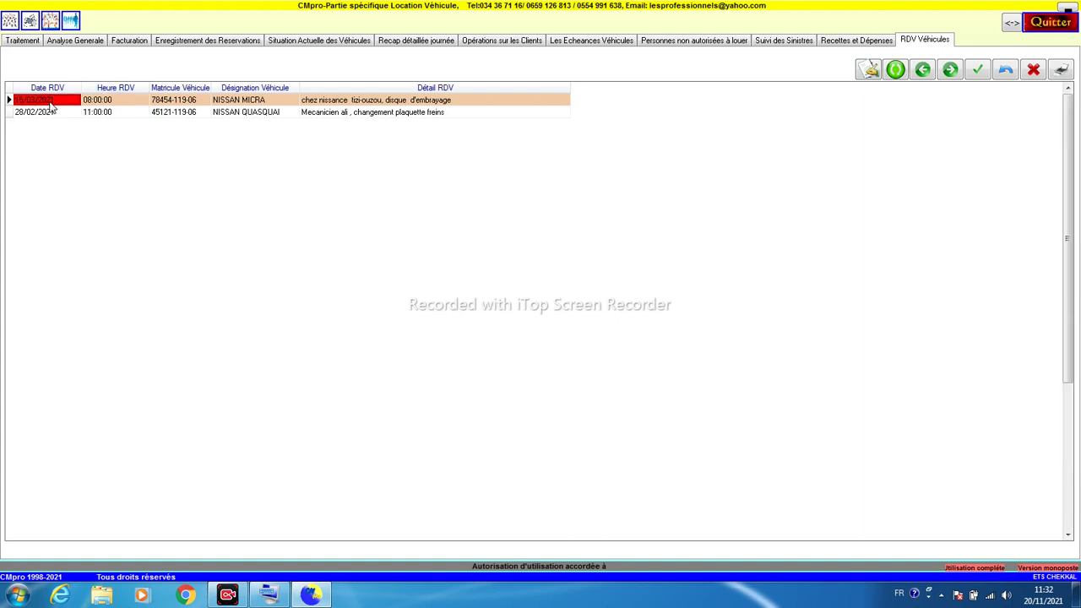
click(222, 103)
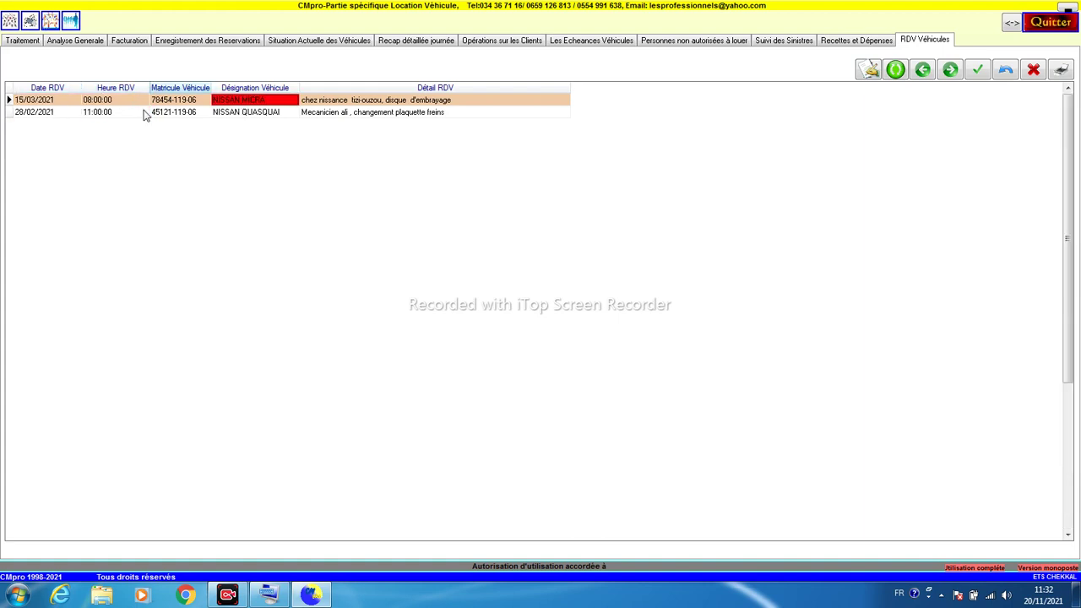
click(1032, 69)
click(487, 333)
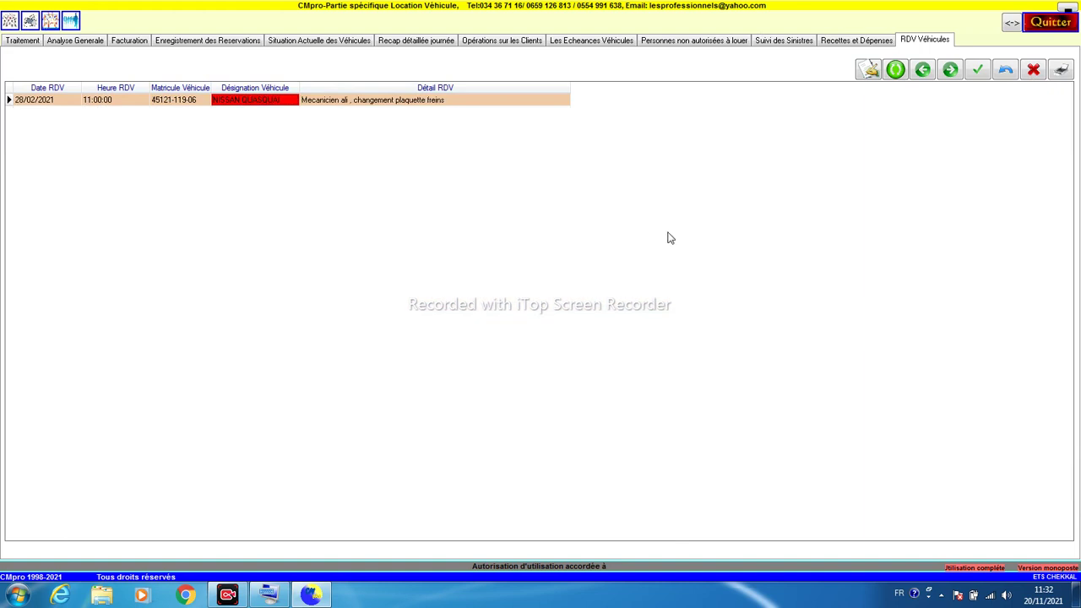
click(1039, 70)
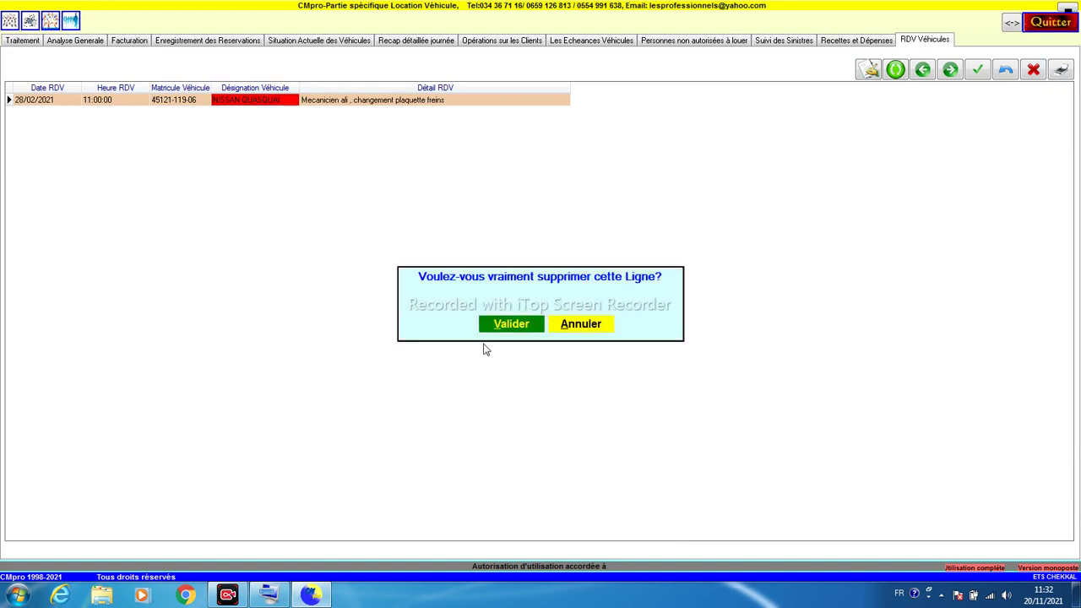
click(499, 327)
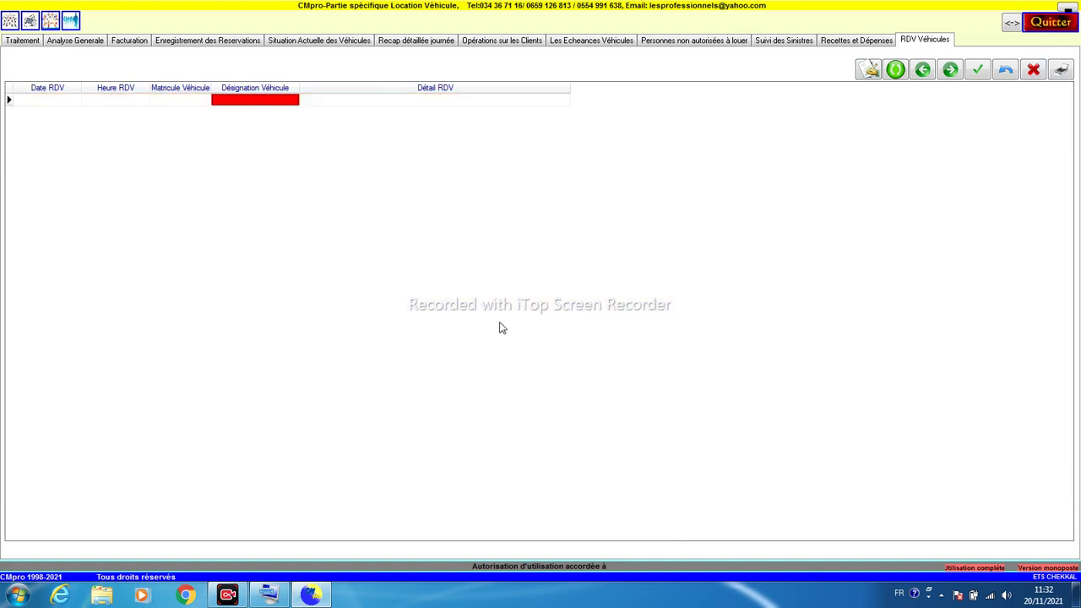
Step: Check the now-empty appointment row and return to the Traitement vehicle records page
click(58, 101)
click(108, 101)
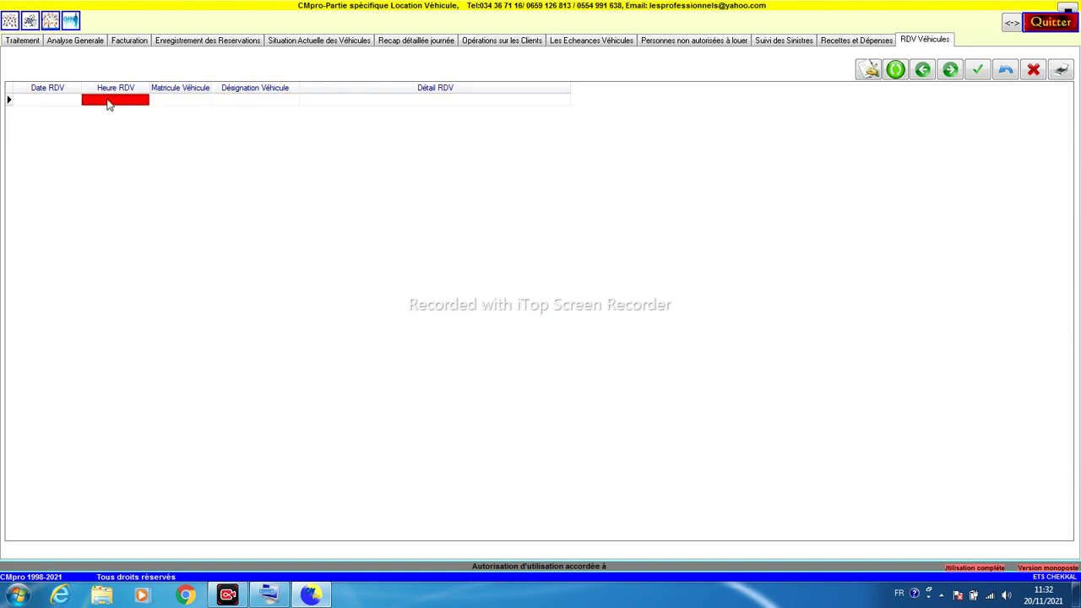
click(231, 102)
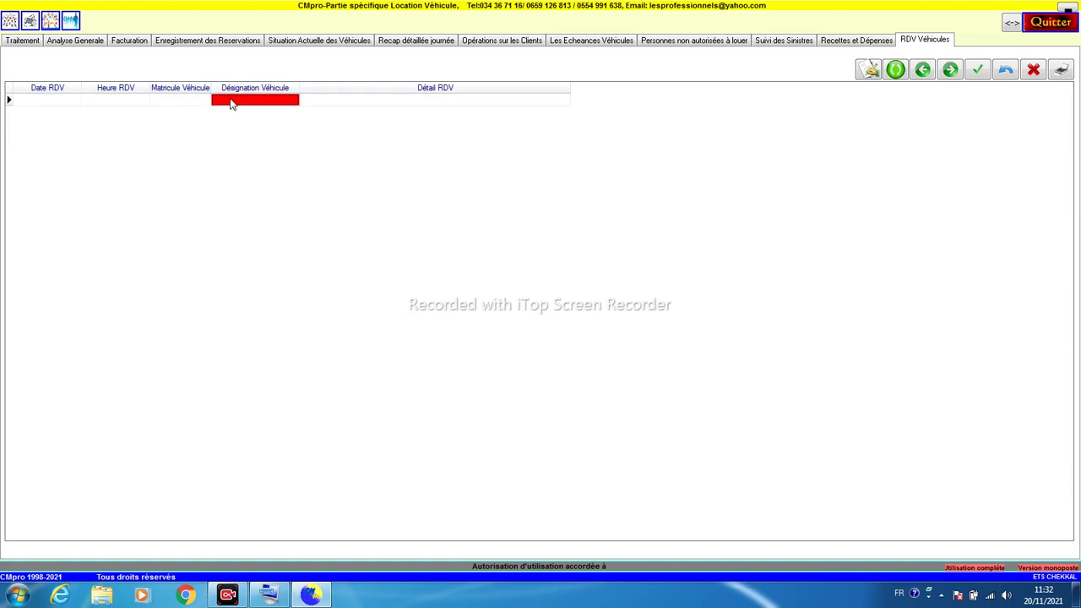
click(321, 103)
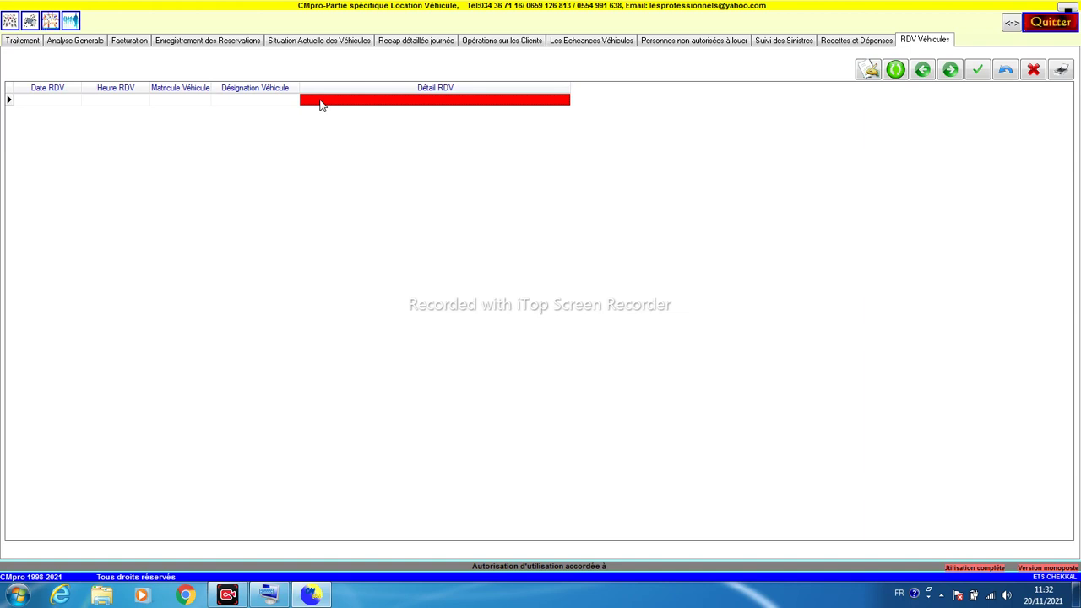
click(21, 43)
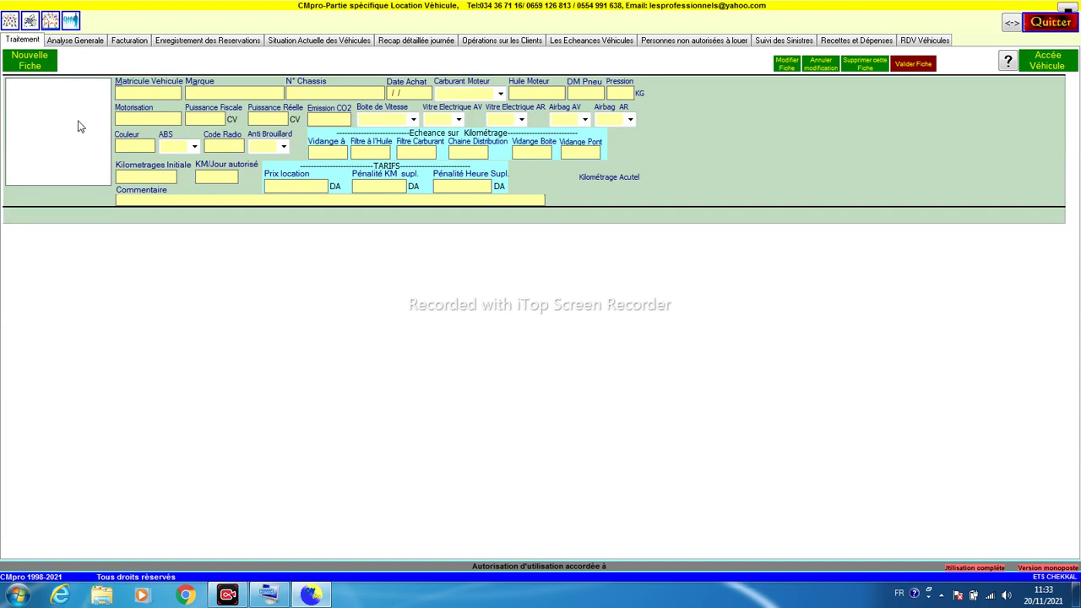
click(31, 65)
click(123, 93)
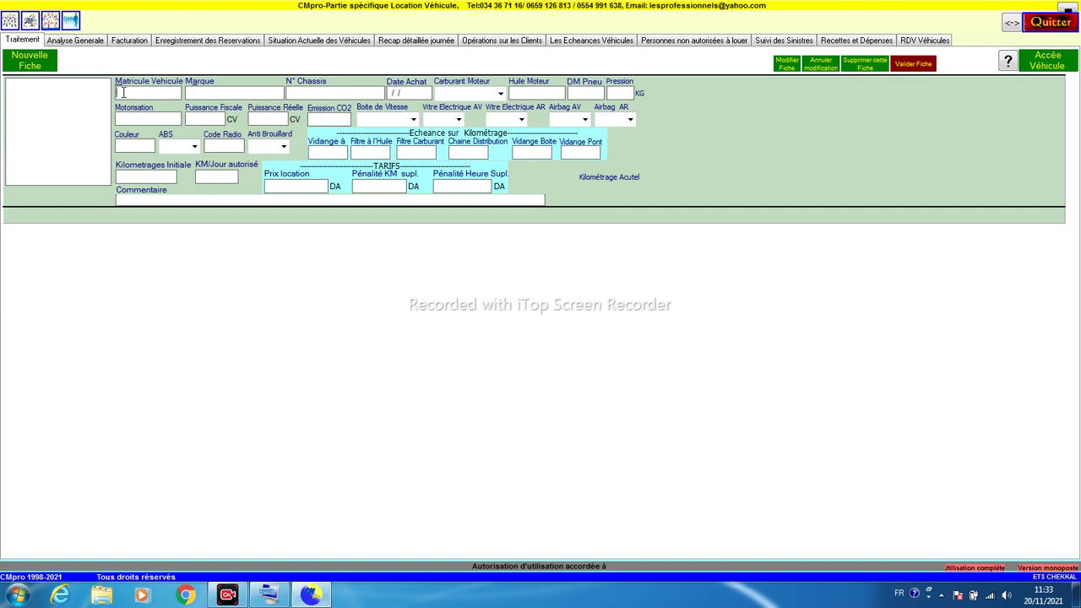
text(758548)
text(-117)
text(-19)
text(HYN)
text(DI)
key(BackSpace)
text(AIA)
click(335, 92)
text(ACCENT)
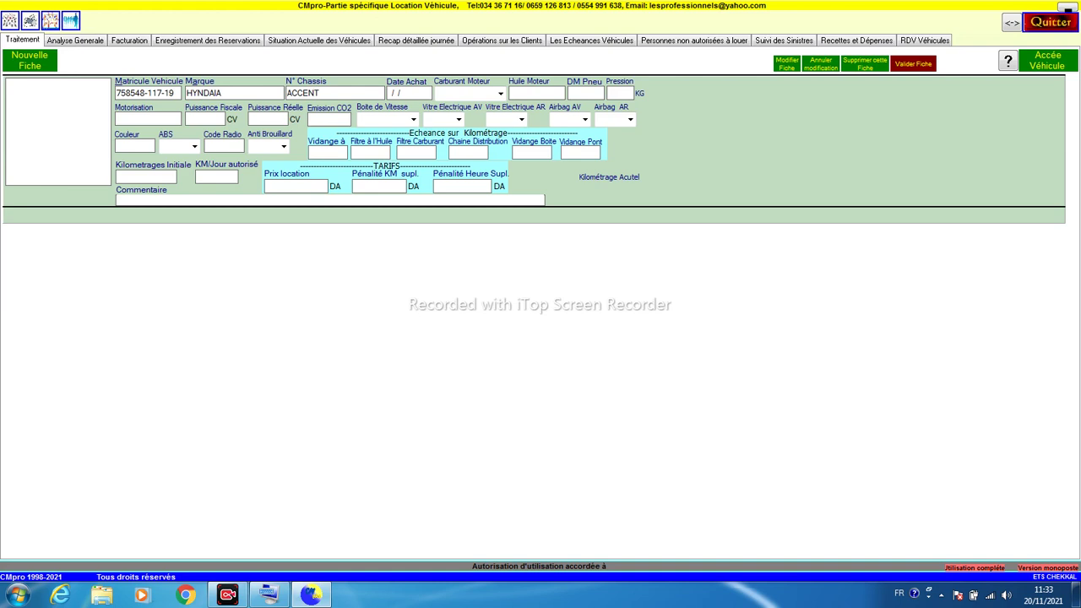
key(Tab)
drag(152, 95, 161, 93)
Step: Set the purchase date to 15/01/2021 and the fuel to SANS PLOMB
click(402, 94)
text(15/01/2021)
click(500, 94)
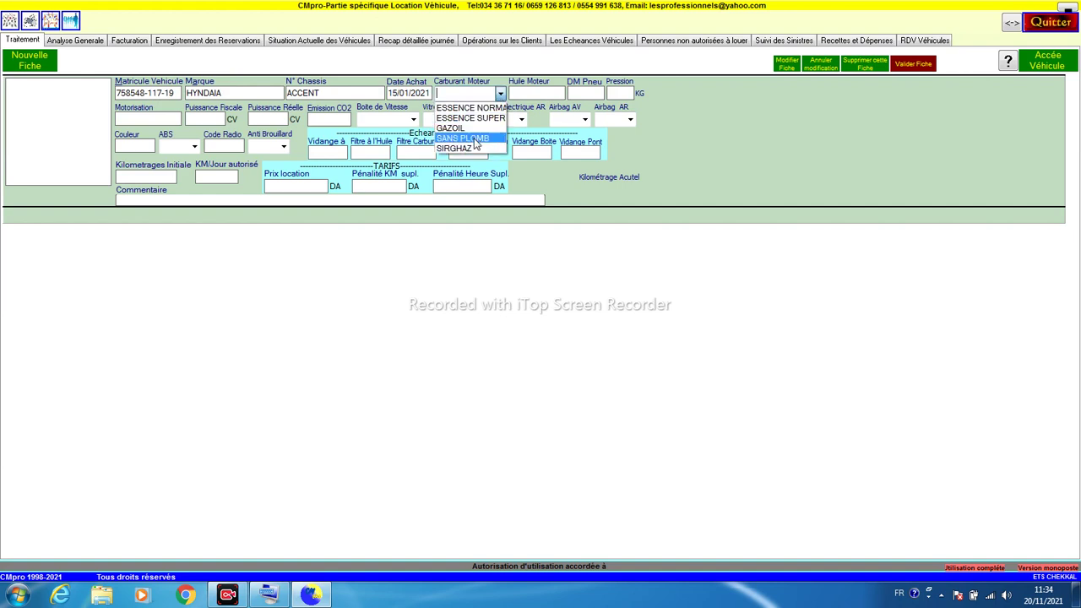
click(475, 139)
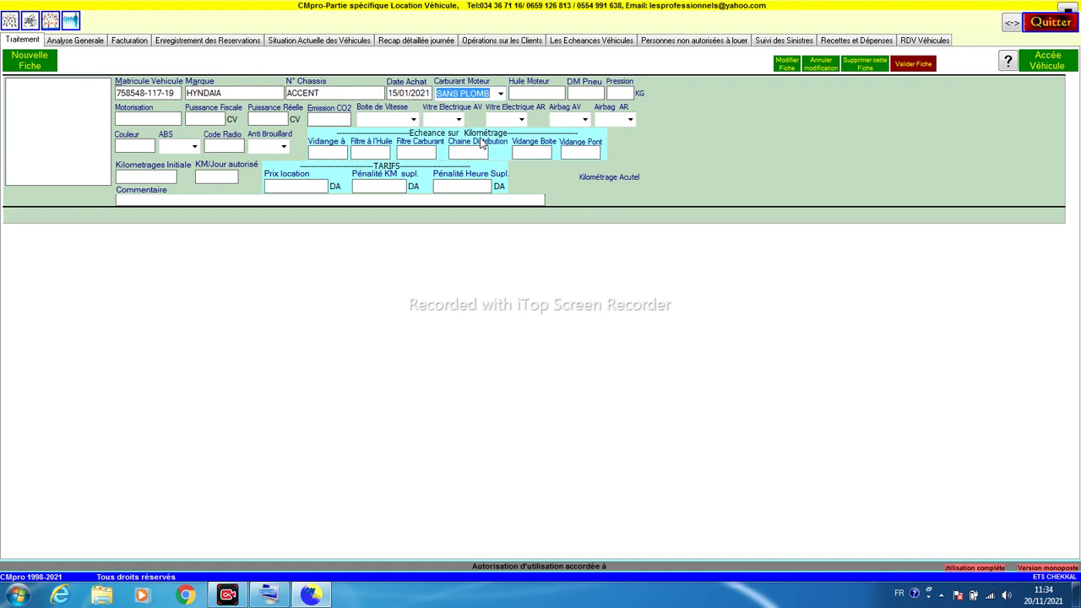
Step: Enter engine oil TOTAL 1225 and tyre size 14/13
key(Tab)
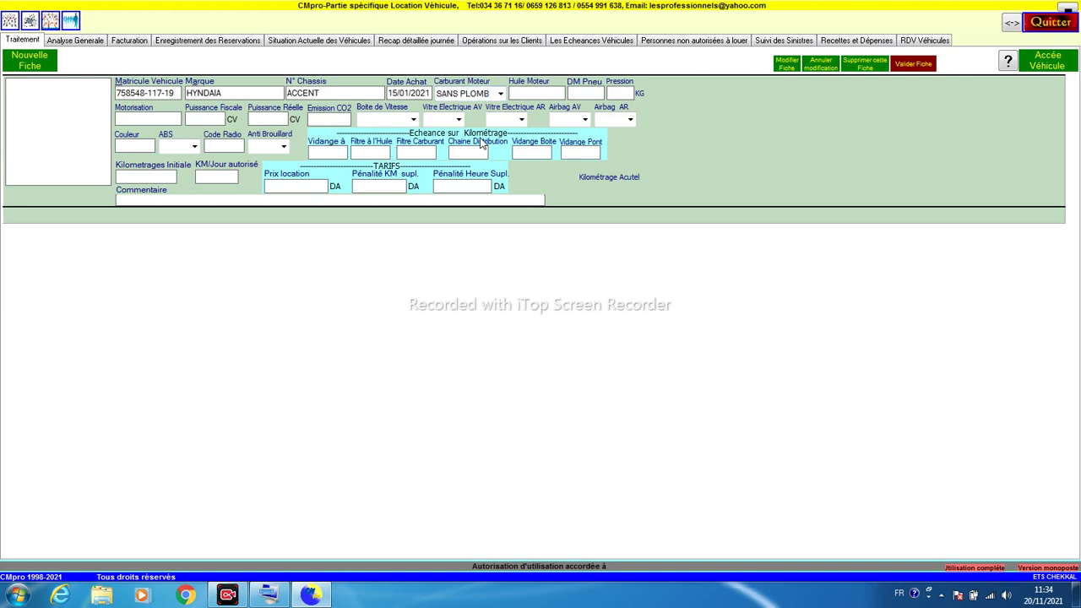
text(tot)
key(shift+Home)
text(TOTAL)
text( 12)
text(25)
text(14/13)
Step: Set the gearbox to AUTOMATIQUE and front electric windows to OUI
click(268, 118)
click(319, 119)
click(413, 120)
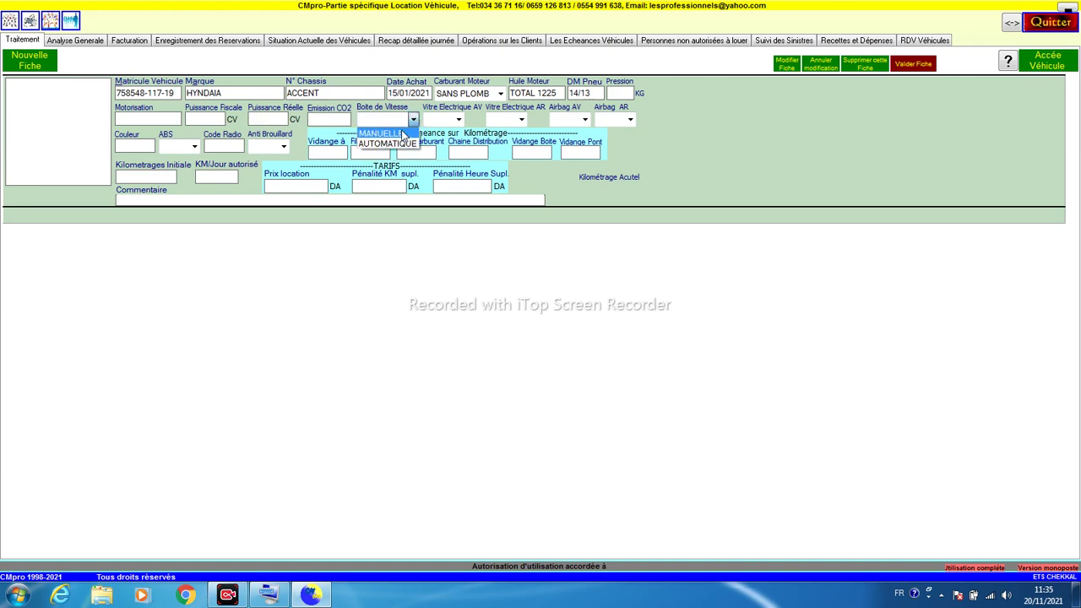
click(417, 133)
click(458, 119)
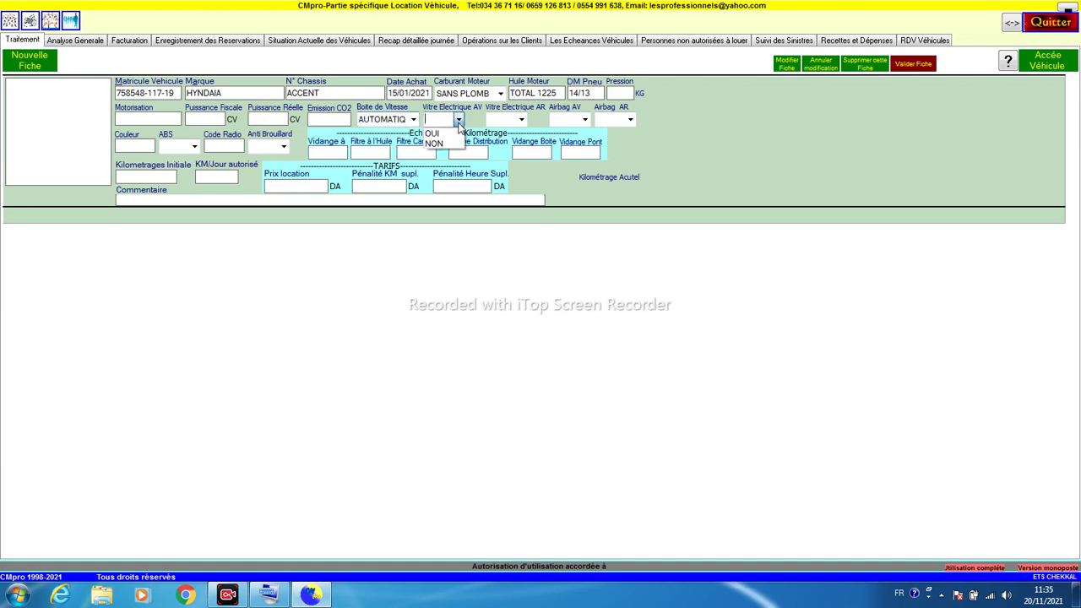
click(451, 137)
click(490, 121)
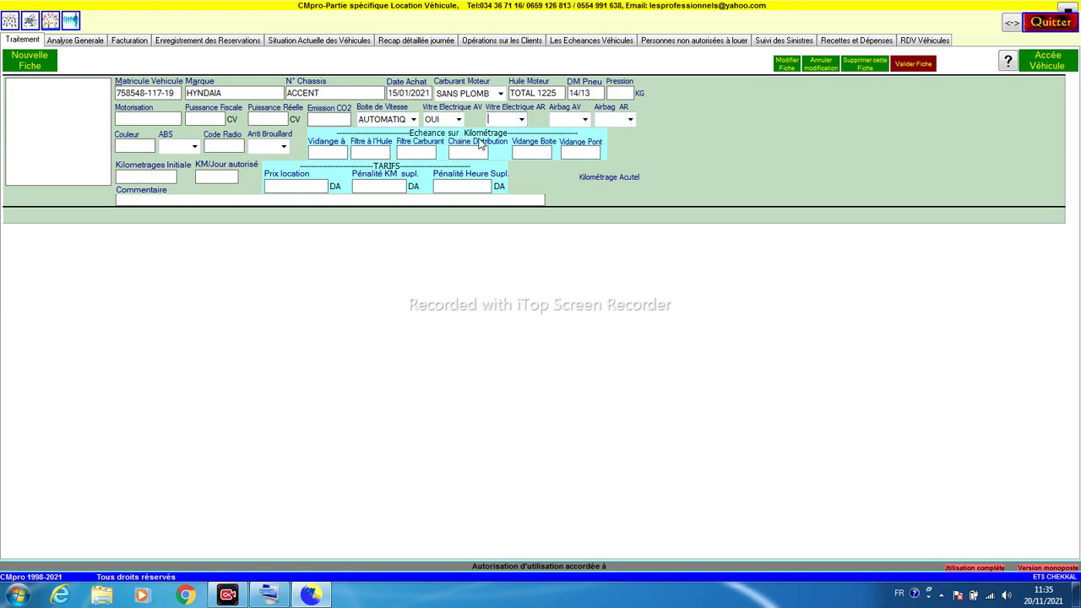
Step: Enter service intervals 5000/10000/10000/100000 km and initial mileage 140000
click(318, 150)
text(5000)
click(370, 153)
text(10000)
click(416, 150)
text(10000)
click(466, 153)
text(100000)
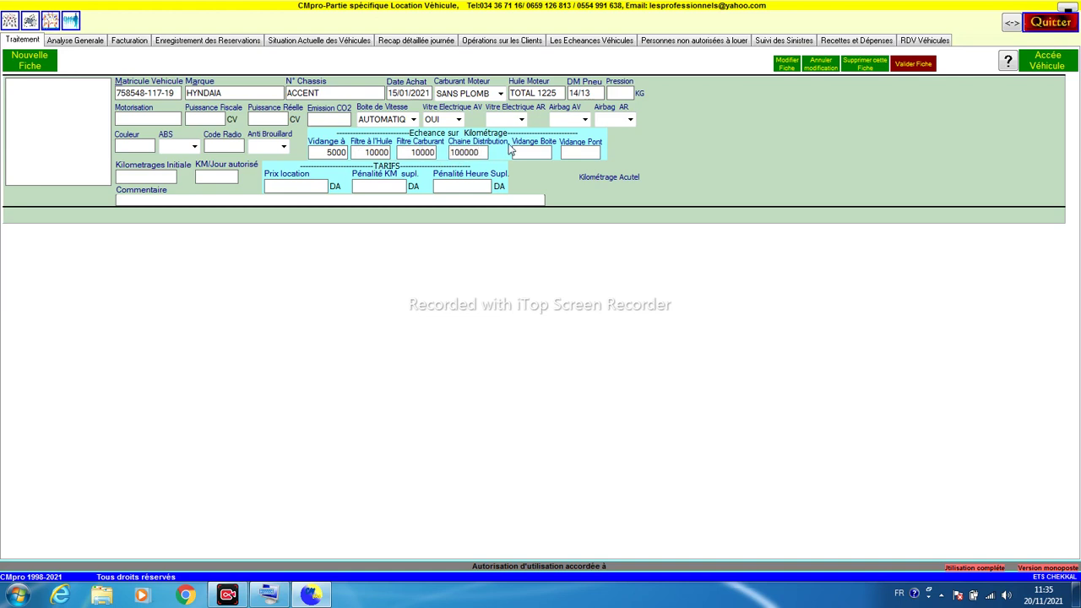
click(527, 154)
click(563, 153)
text(140000)
key(shift+Left)
click(219, 180)
Step: Enter 500 km/day allowed, 7000 DA rental, 150 DA per extra km and 100 DA per extra hour
text(500)
click(280, 185)
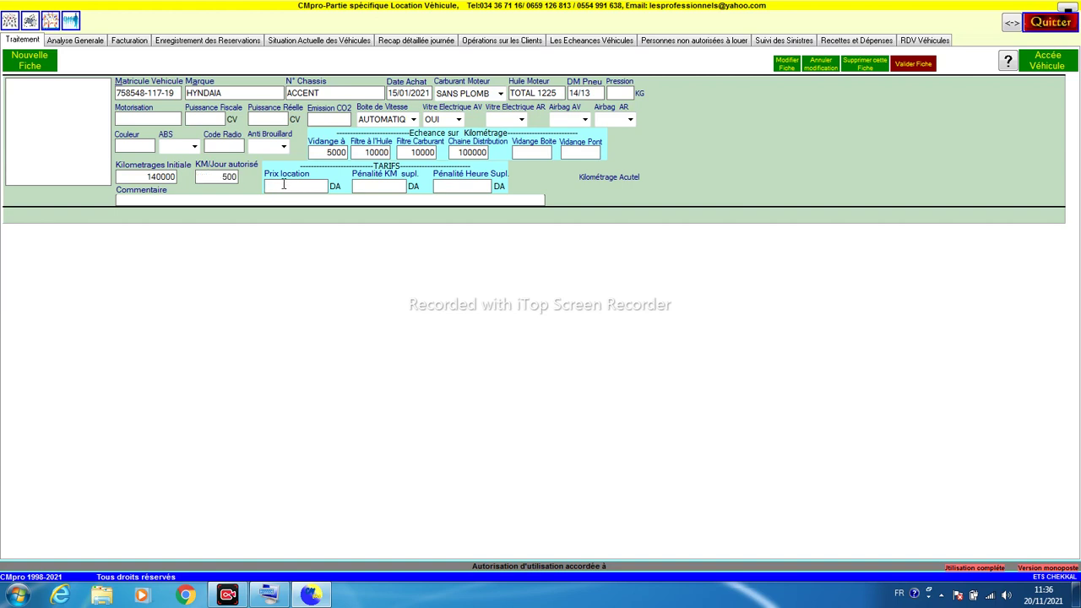
text(7000)
click(377, 187)
click(198, 181)
click(402, 185)
text(150)
click(473, 186)
text(100)
Step: Save the HYNDAIA ACCENT as vehicle record 1 and acknowledge the success message
click(912, 68)
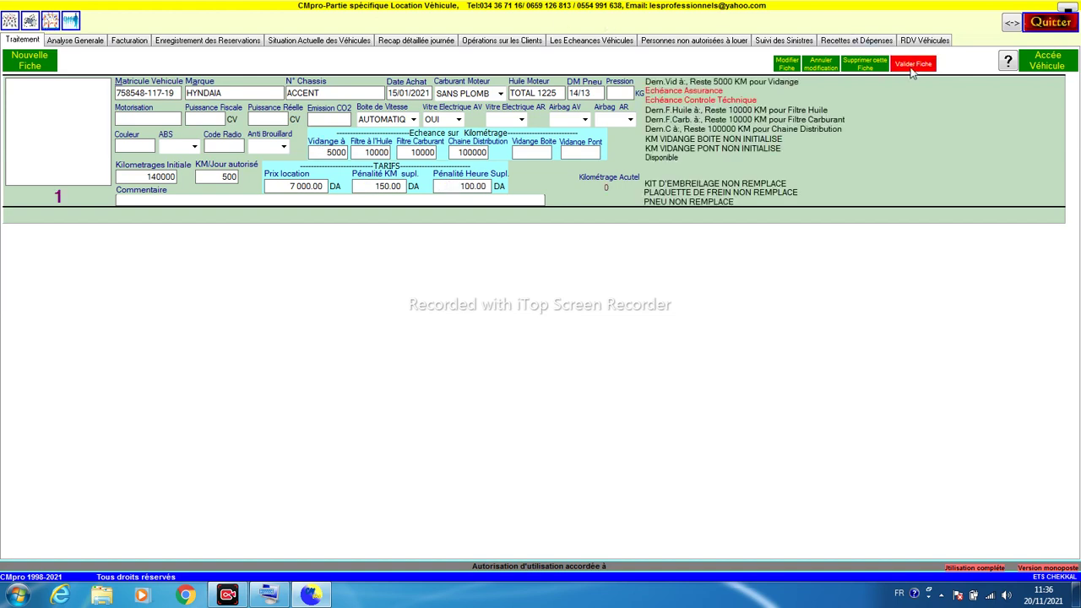
click(541, 331)
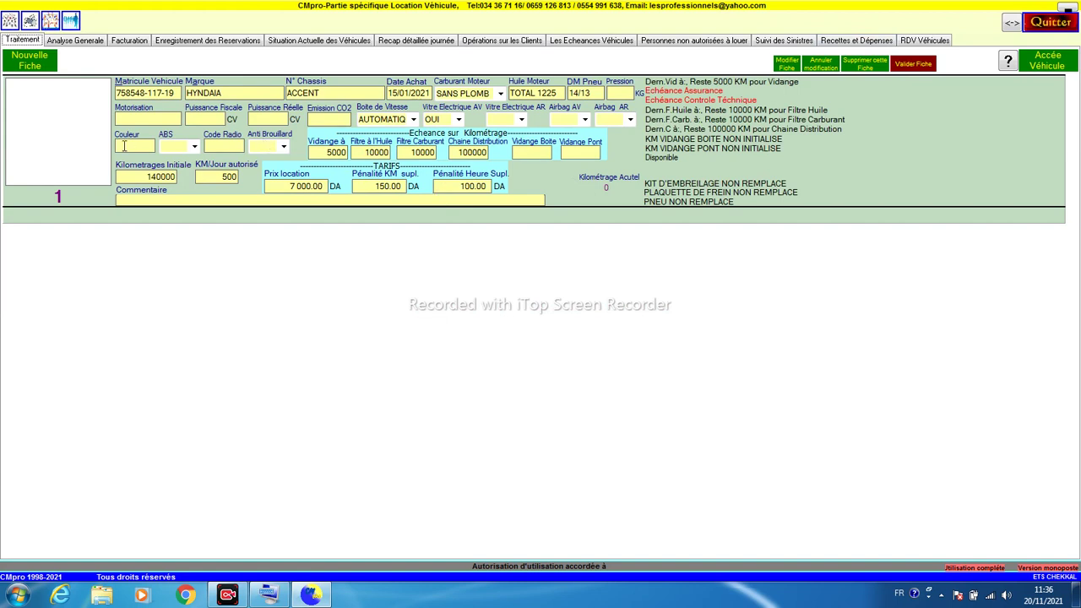
click(55, 133)
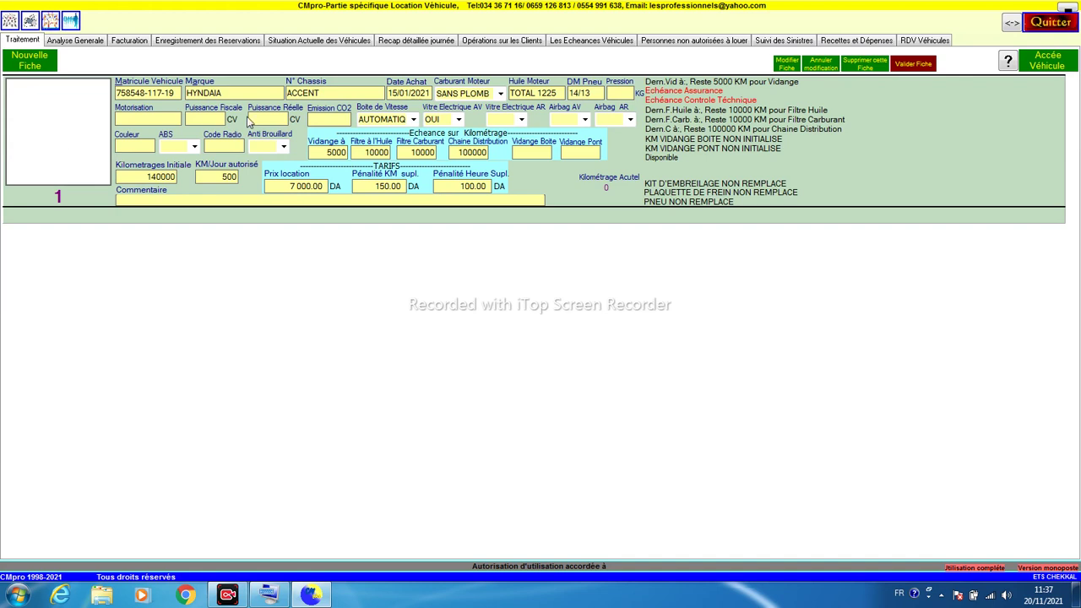
Step: Attach the hyndai silver sedan image as record 1's photo and save the record
click(788, 64)
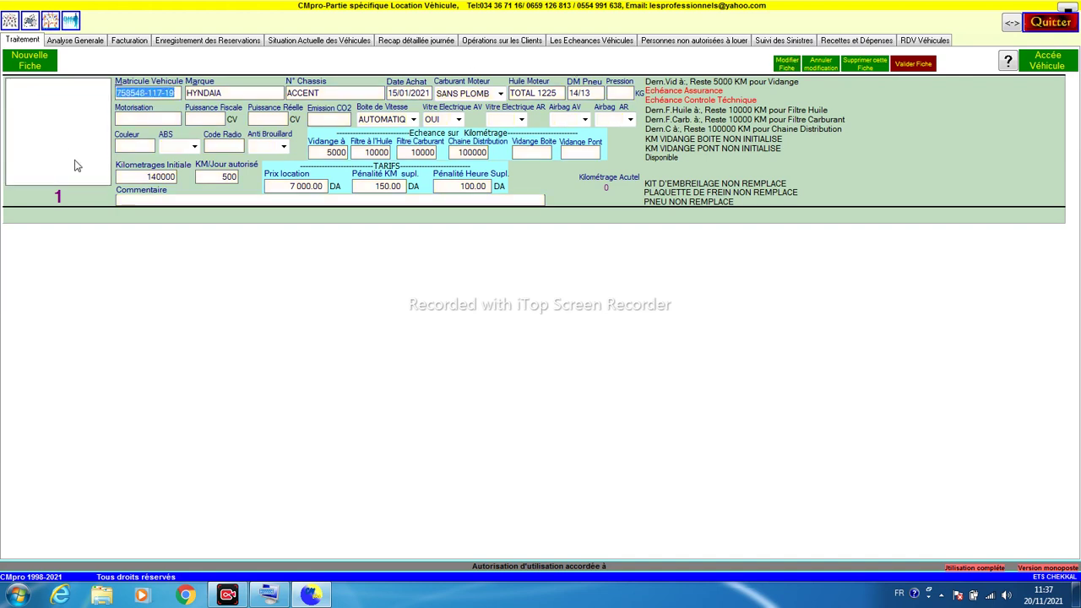
click(28, 131)
double_click(28, 131)
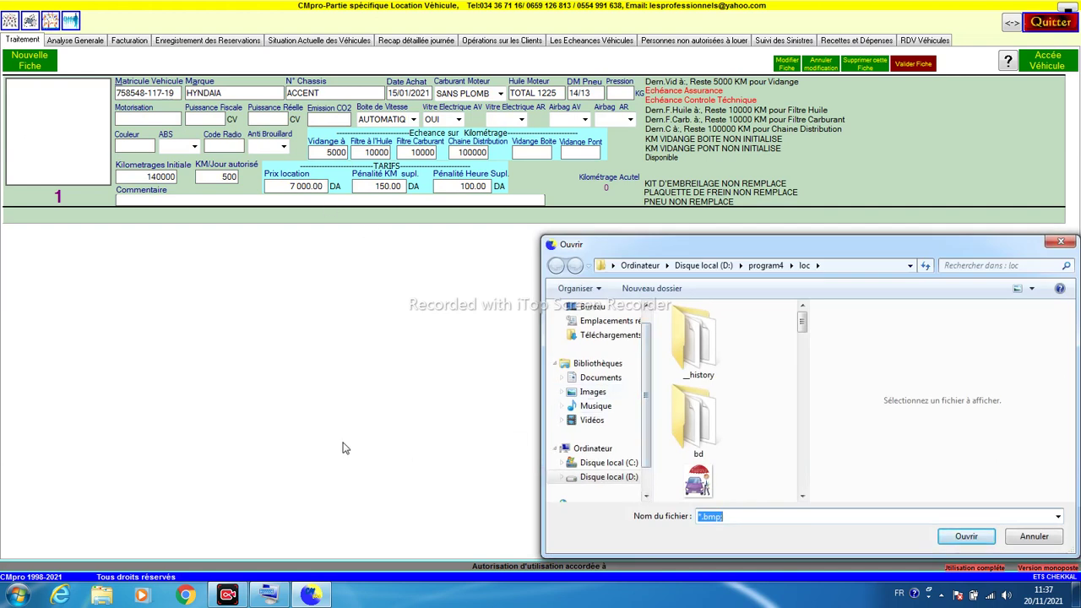
click(802, 495)
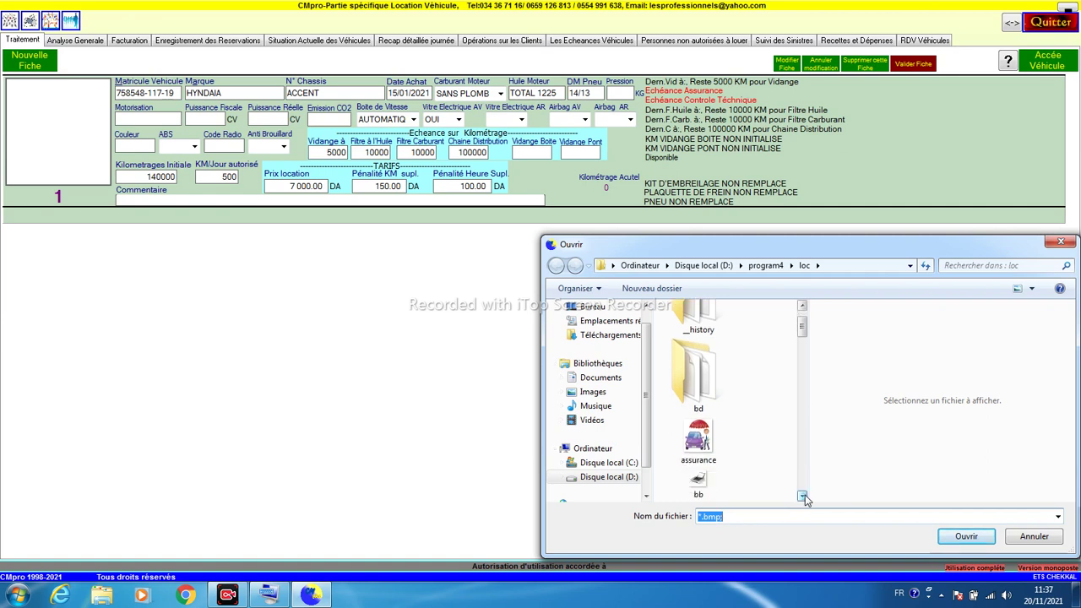
scroll(804, 439, down, 5)
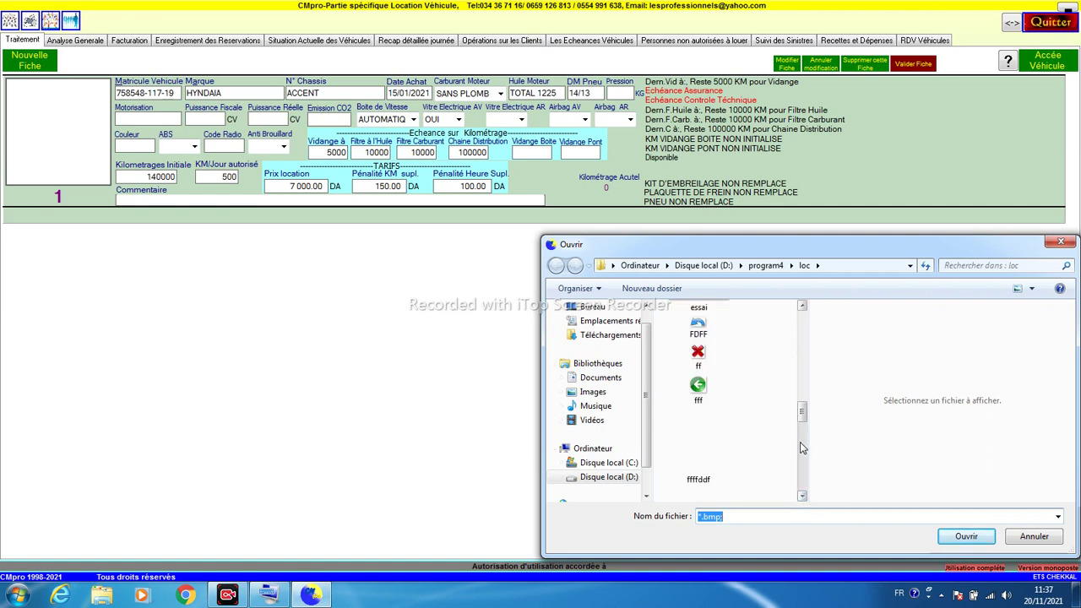
scroll(804, 428, down, 3)
double_click(701, 337)
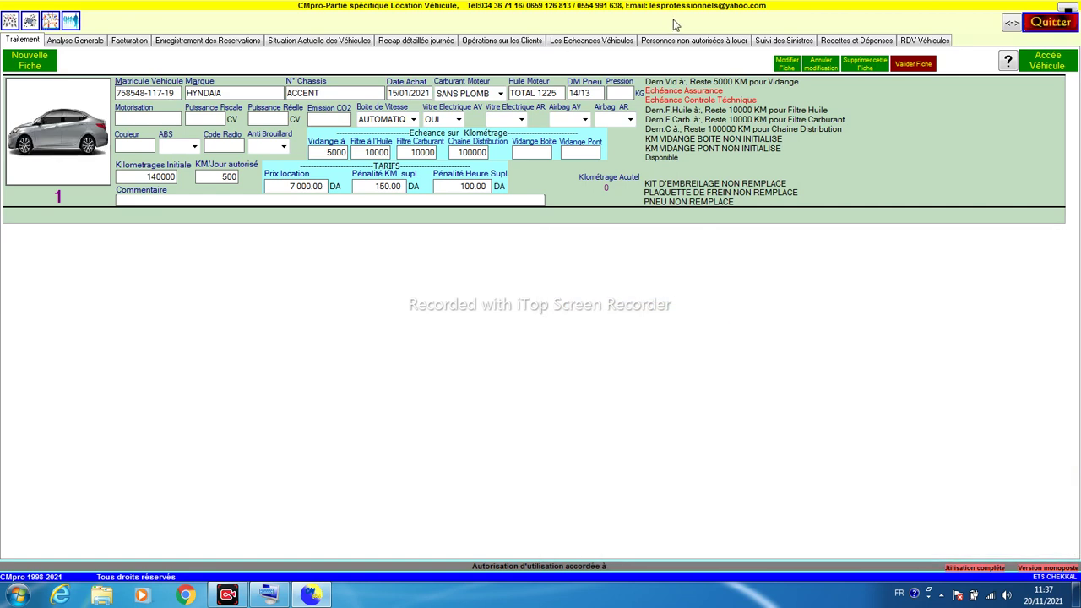
click(898, 68)
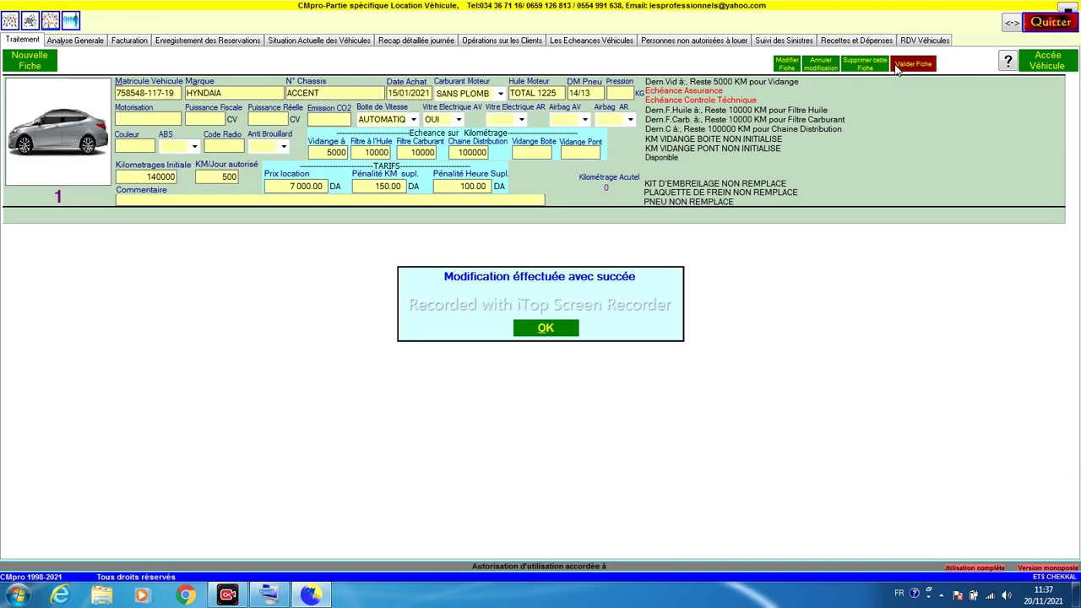
click(532, 331)
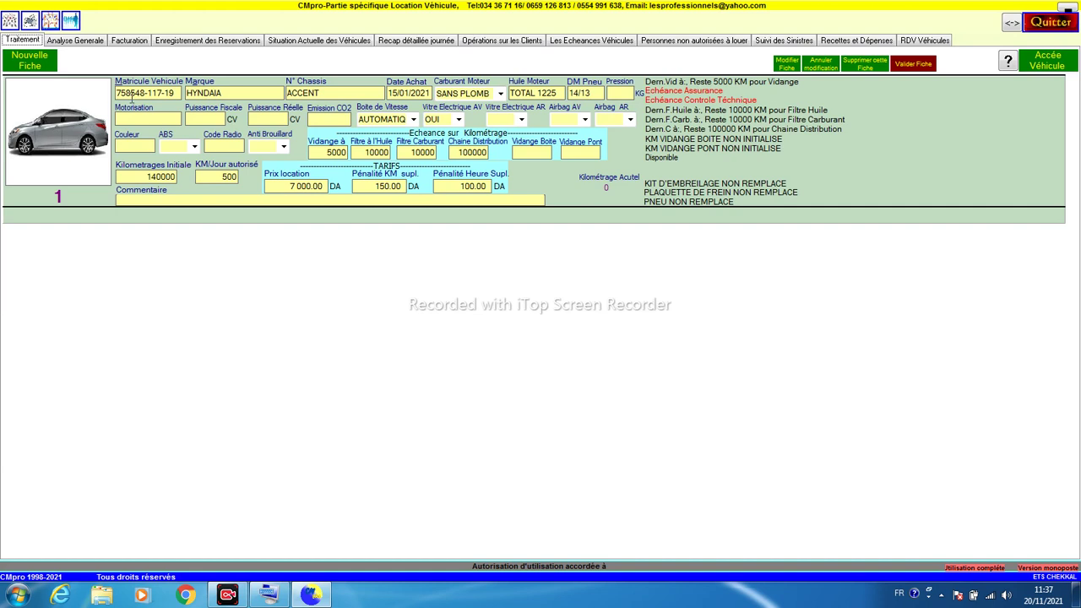
click(45, 71)
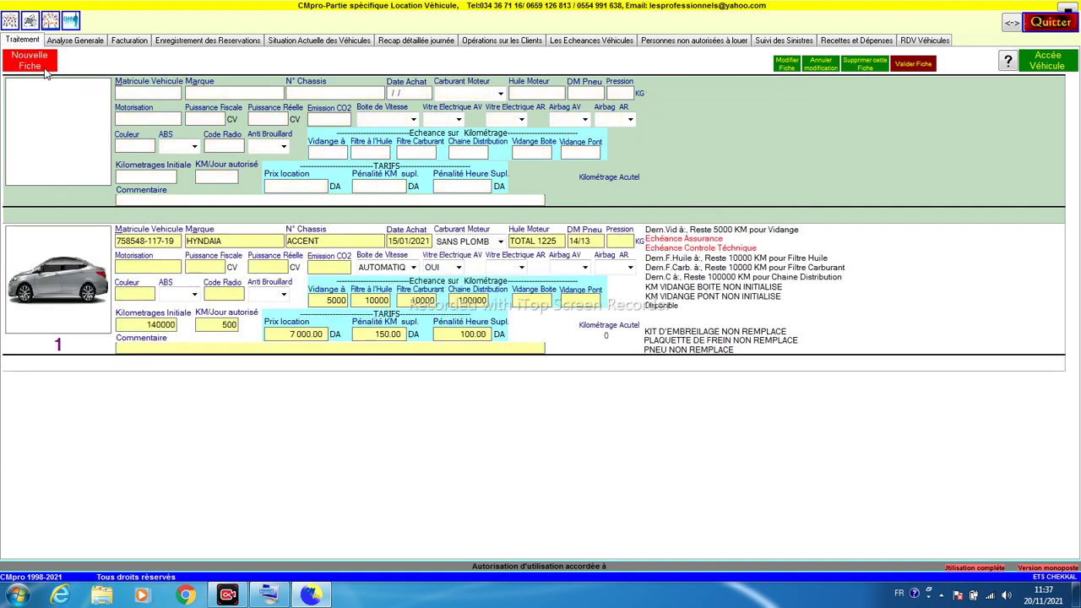
text(44554-)
text(11)
text(21)
text(-16)
text(REN)
text(AULT)
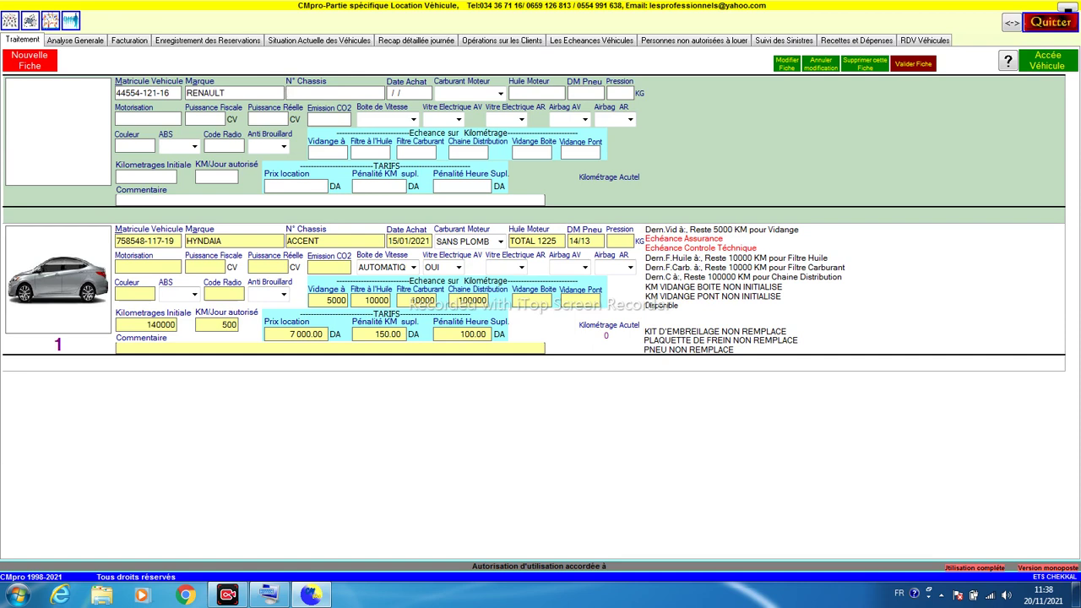
text(CLIO)
key(Tab)
text(15032021)
key(Tab)
key(Down)
key(Down)
key(Down)
key(Down)
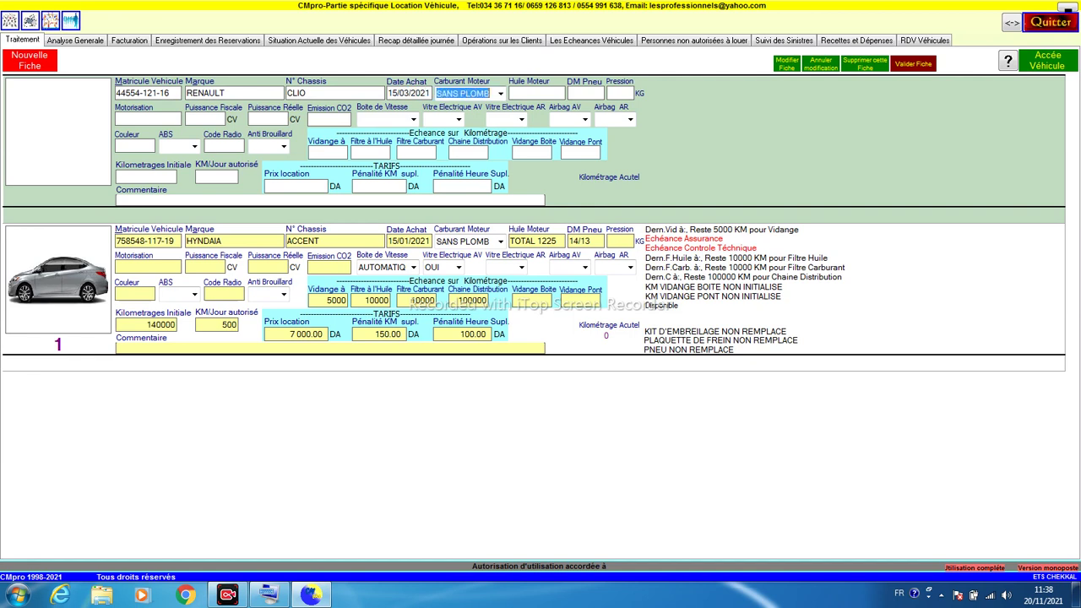
key(Down)
key(Tab)
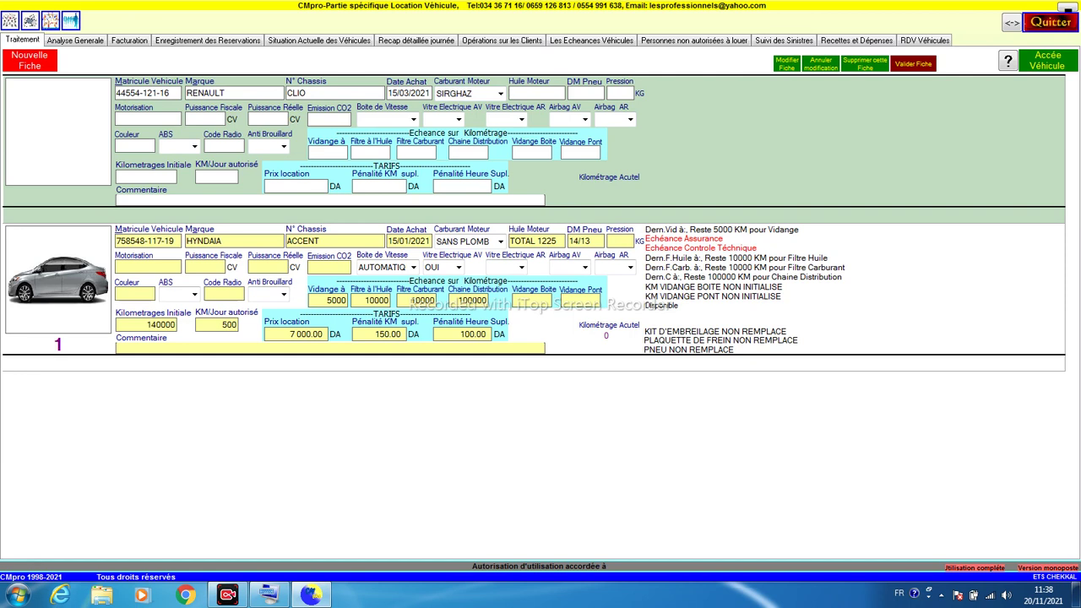
Step: Set the oil change interval to 5000 km and initial mileage to 100
click(313, 152)
text(5000)
click(146, 179)
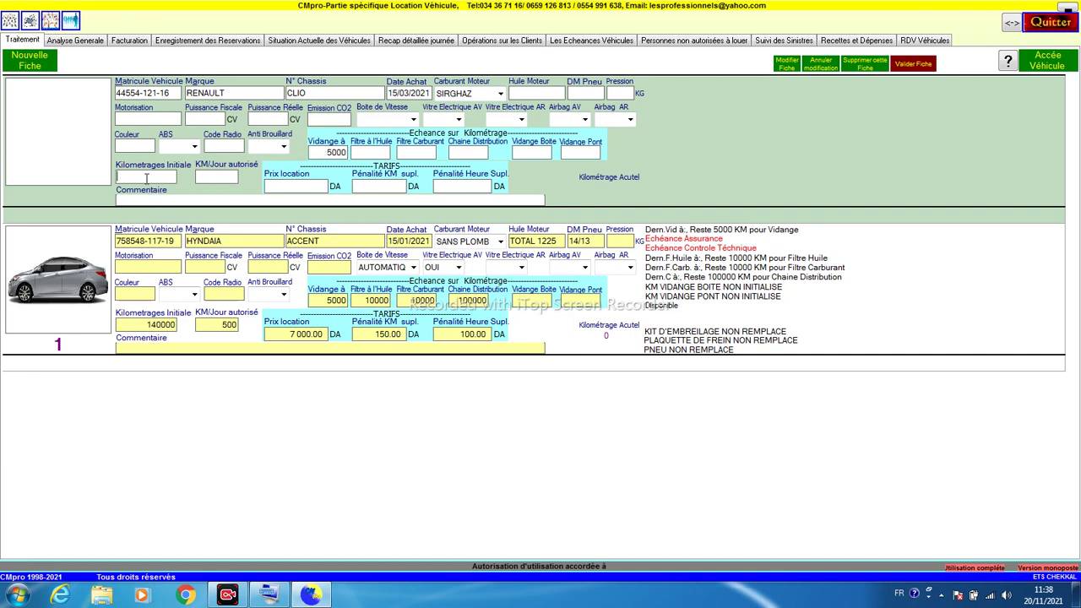
text(0)
key(BackSpace)
text(100)
Step: Enter 750 km/day, 7000 DA rental, 150/200 DA penalties, and save the CLIO as record 2
click(205, 179)
text(750)
click(309, 189)
text(7000)
click(377, 185)
text(150)
click(438, 186)
text(200)
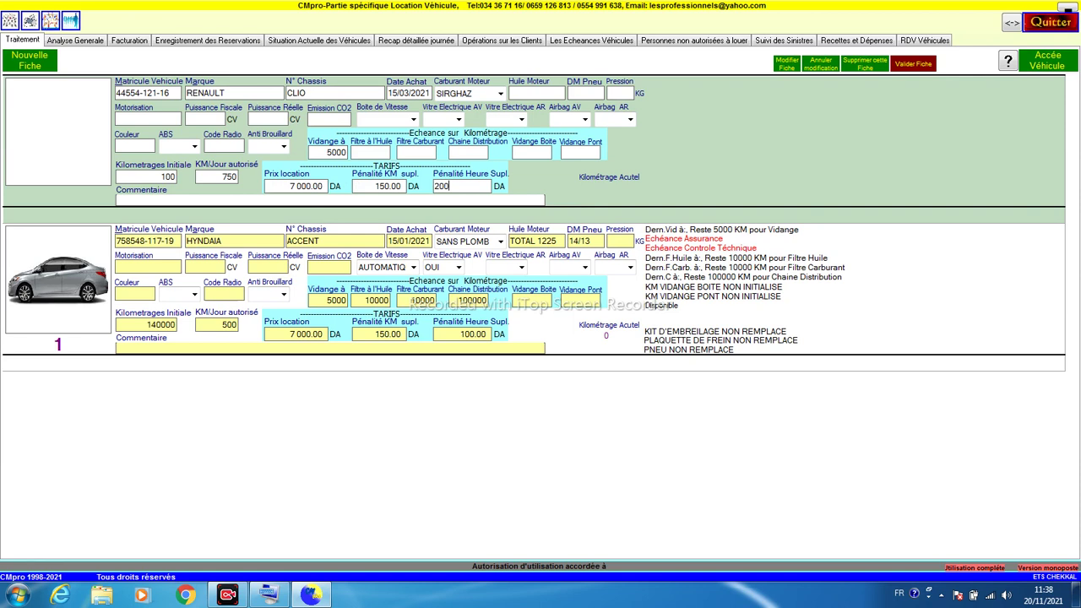
click(910, 69)
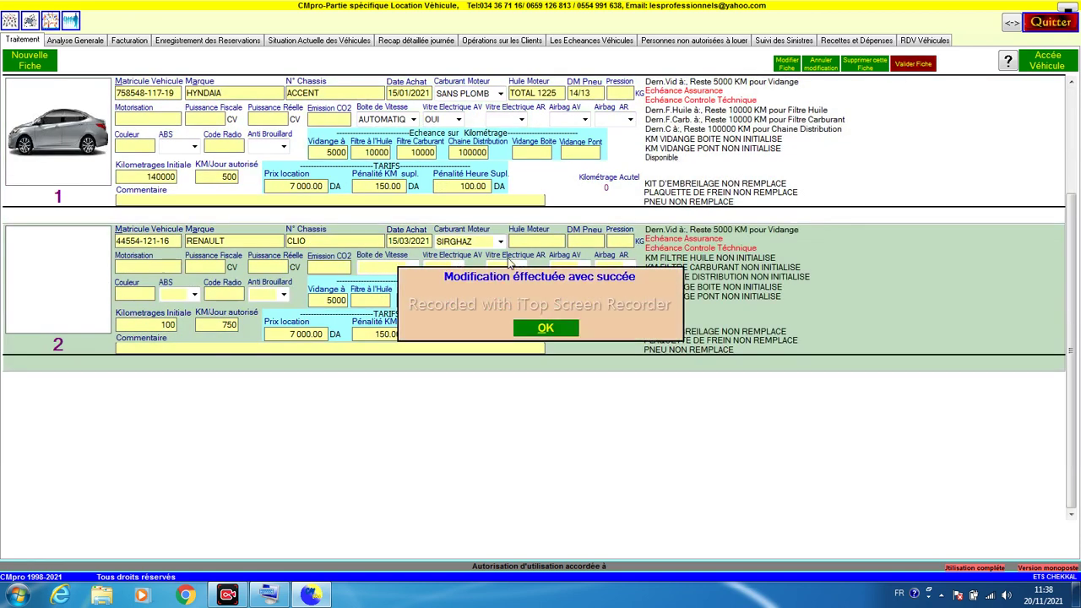
click(539, 329)
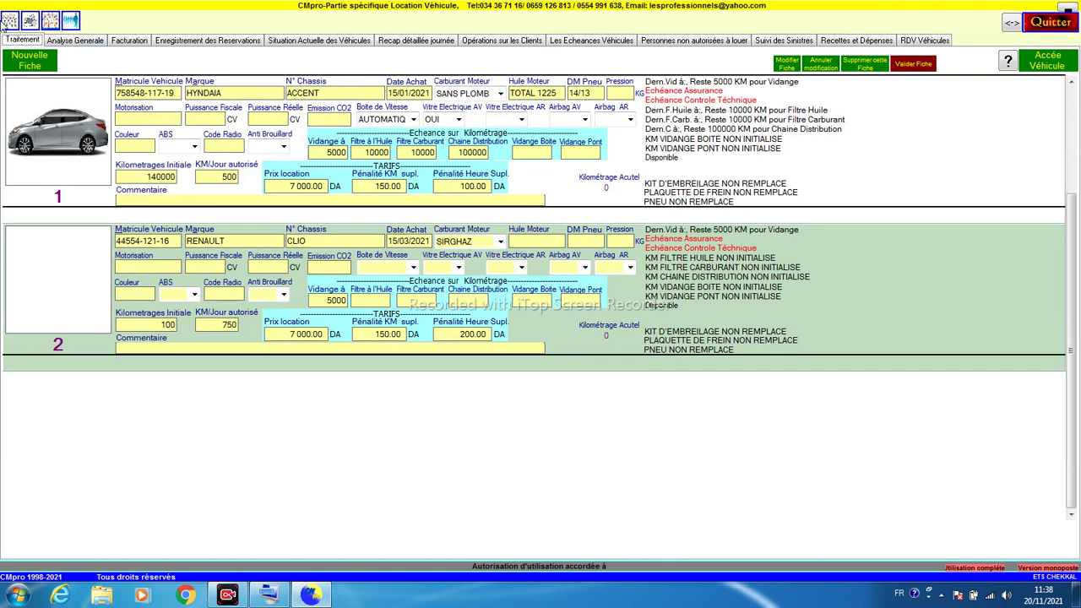
Step: Start a new vehicle record with its registration, KIA PICCANTO, bought 15/01/2020, SANS PLOMB fuel
click(32, 61)
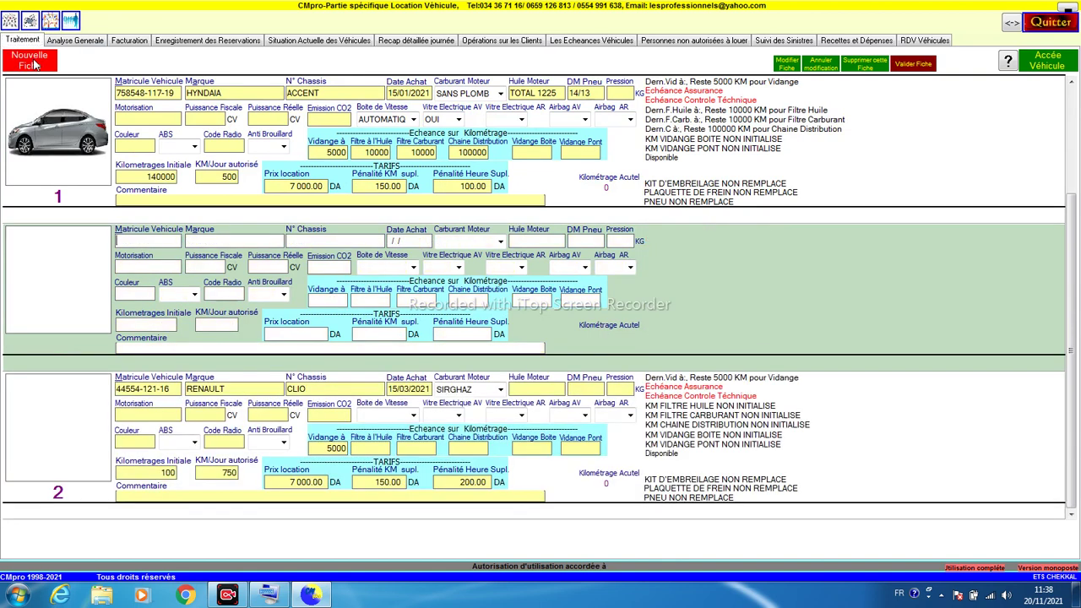
text(4577585-117)
key(BackSpace)
text(8-06)
text(KIAPICCANTO)
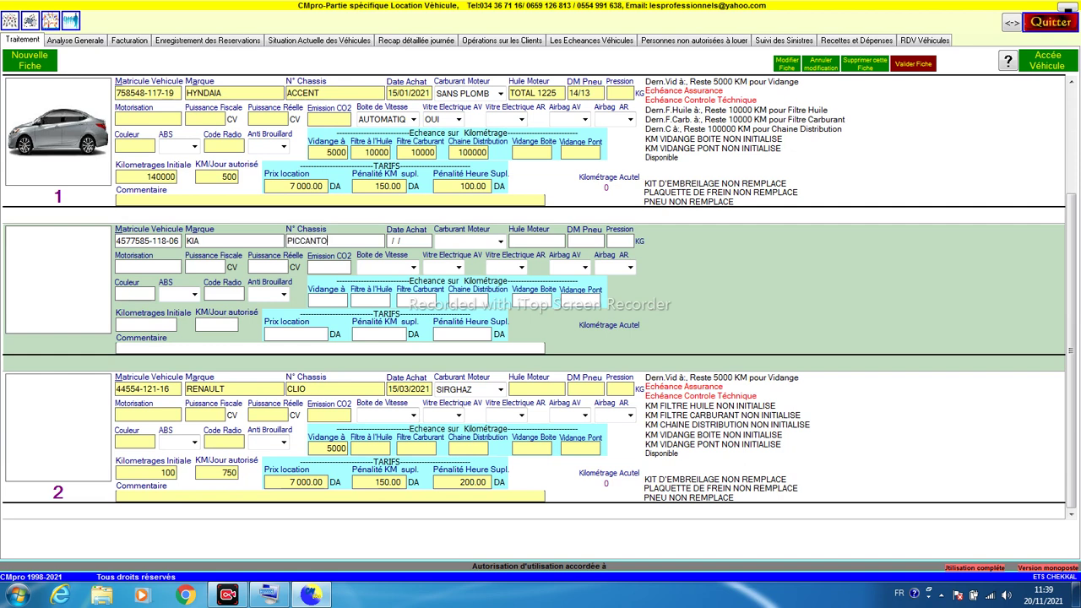
key(Tab)
text(15/01/2020)
key(Tab)
key(Down)
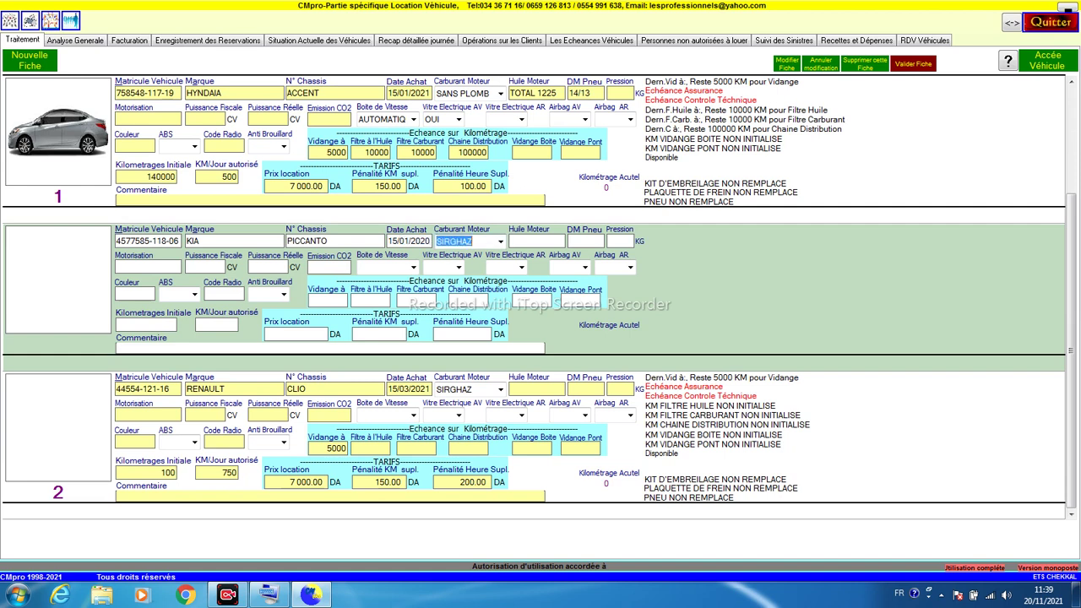
key(Up)
key(Tab)
Step: Enter 160000 km initial, 500 km/day, 3 000 DA rental, penalties 140 and 100, and save
click(133, 323)
text(160000)
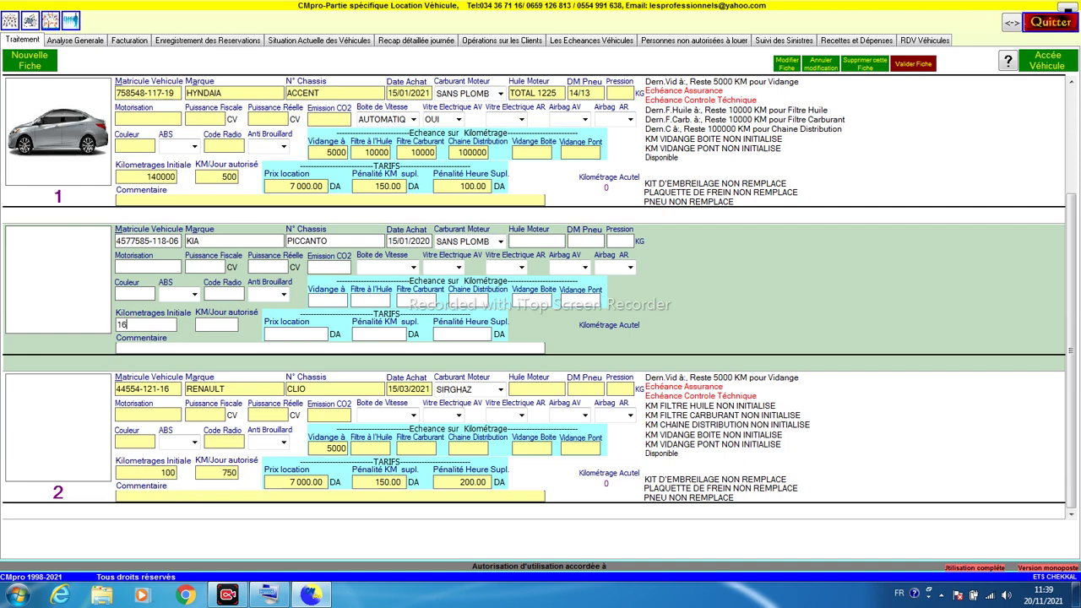
click(212, 326)
text(500)
click(274, 347)
key(Return)
click(300, 333)
text(3 000)
click(385, 335)
text(140)
click(449, 339)
text(100)
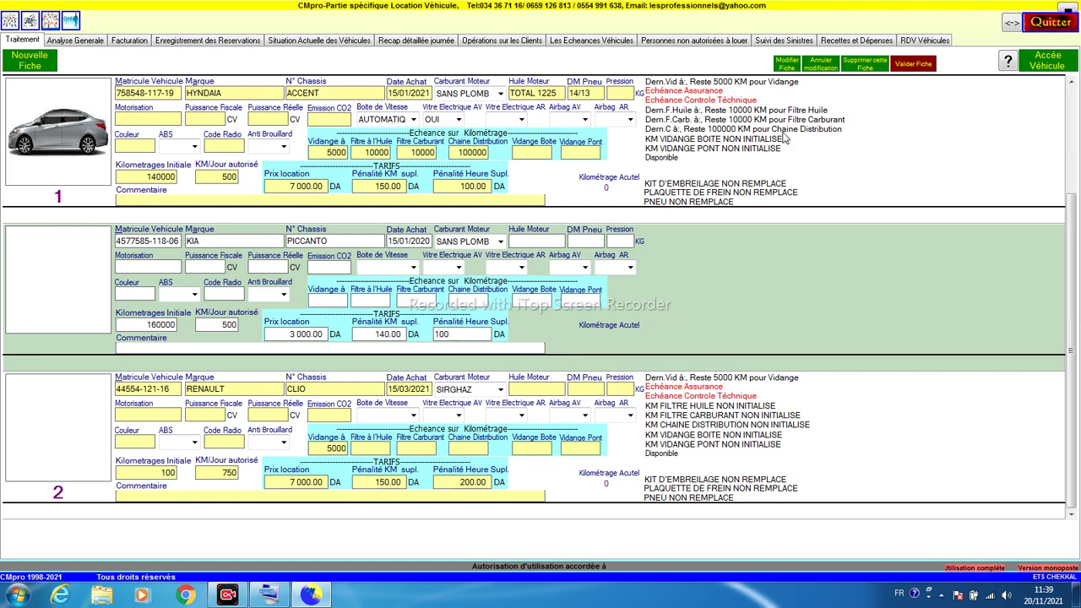
click(894, 69)
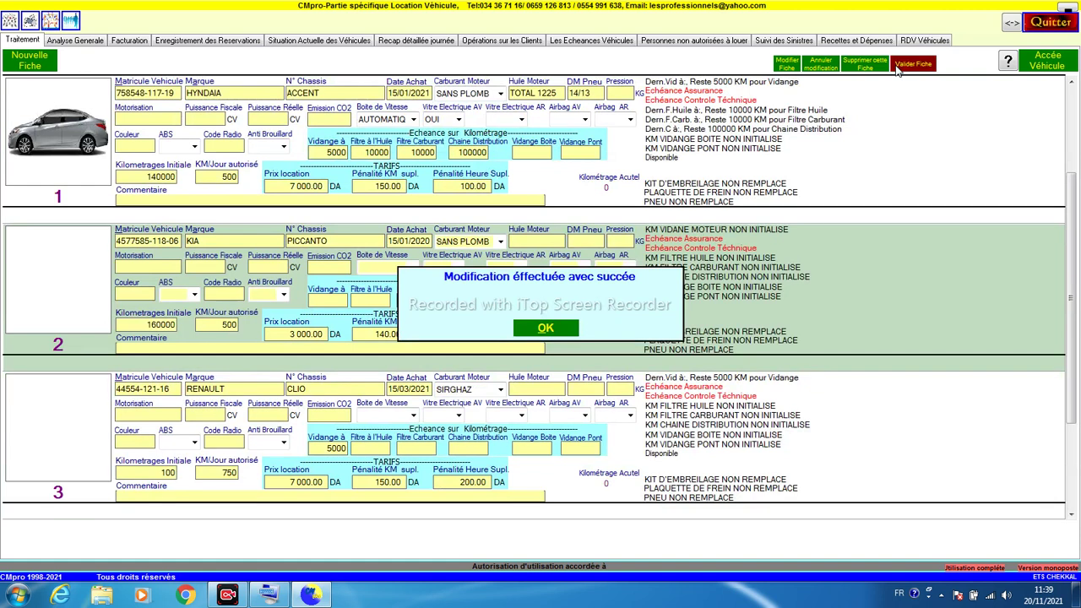
click(547, 330)
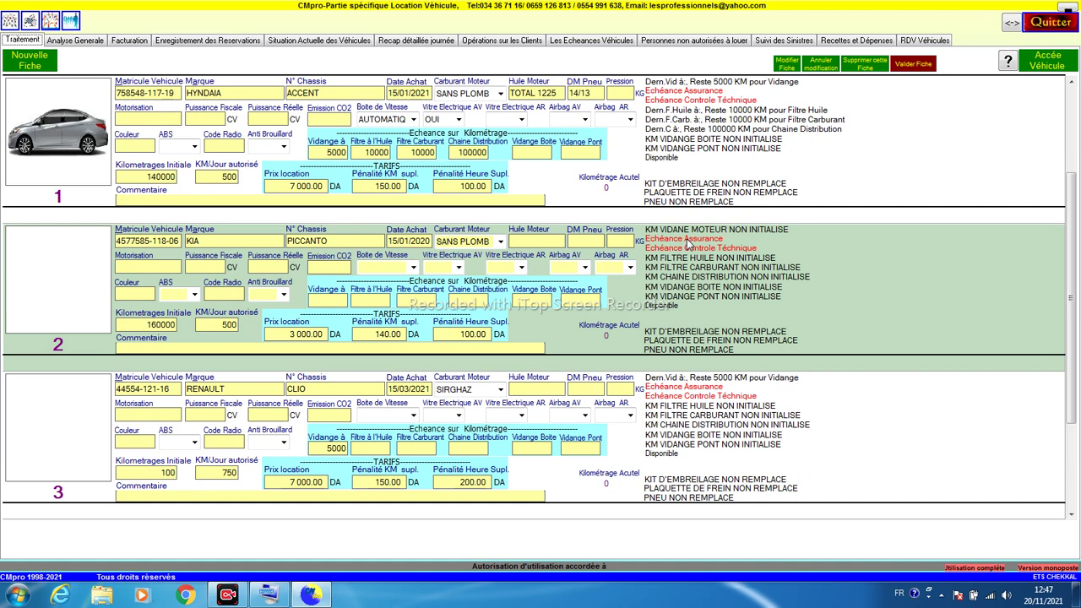
Step: Open the insurance expiry form for the KIA PICCANTO in record 2
click(688, 240)
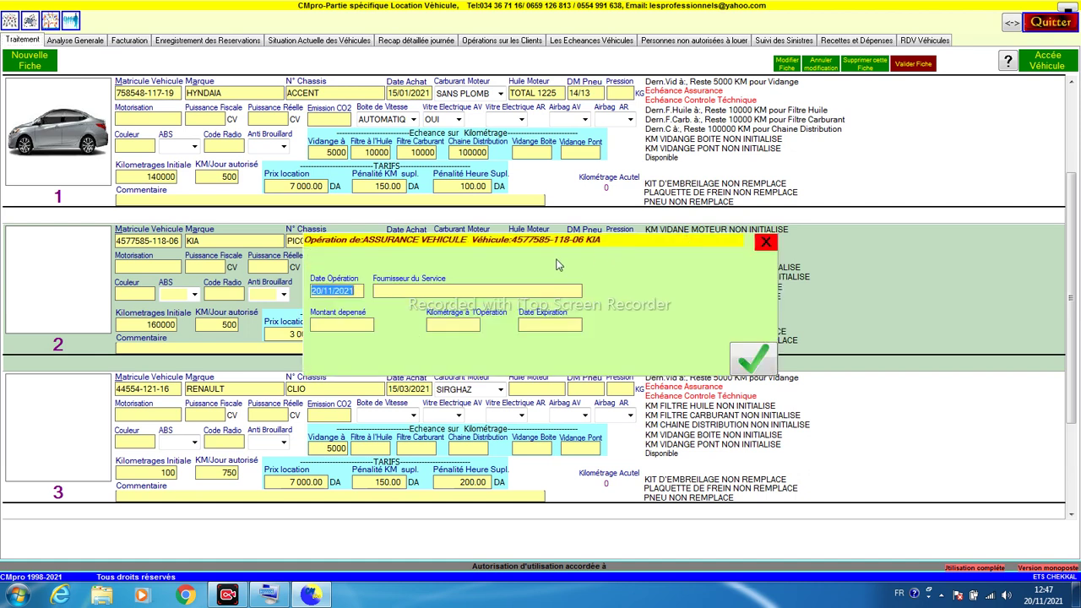
Step: Save the KIA's SAA insurance: 18 000 DA at 16000 km, expiring 19/11/2022
click(412, 288)
text(SAA)
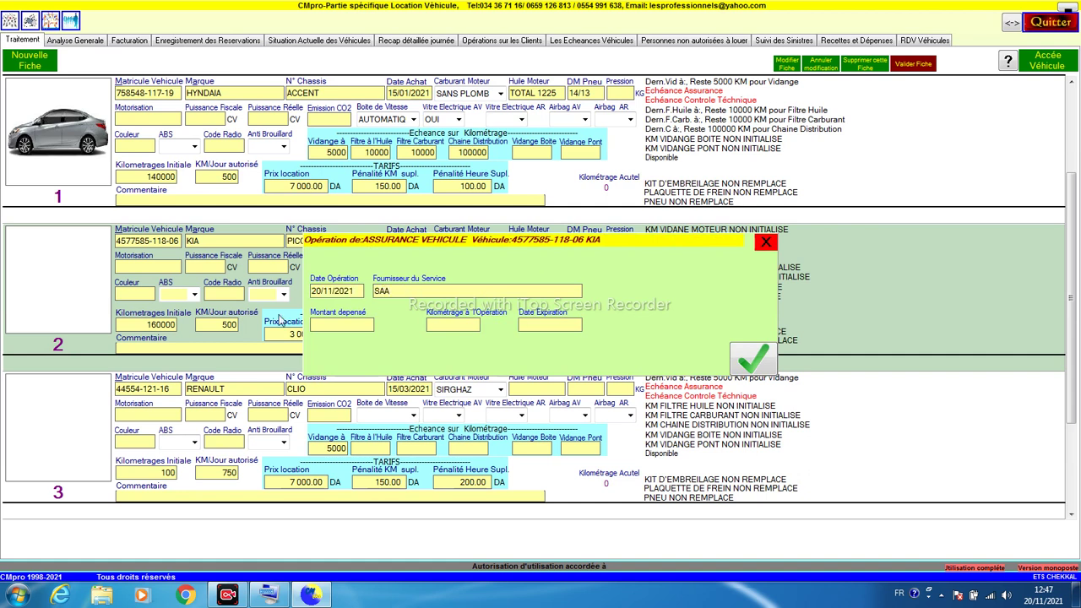
click(339, 326)
text(1000)
text(8)
key(Tab)
text(156)
key(BackSpace)
key(BackSpace)
text(6000)
click(550, 324)
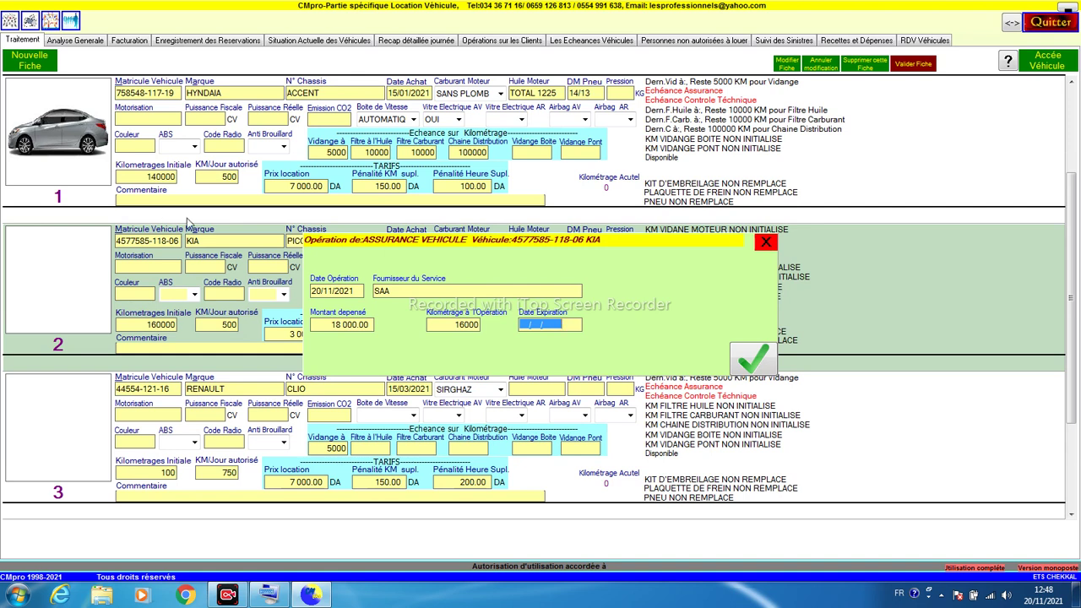
text(19/11/2022)
key(Return)
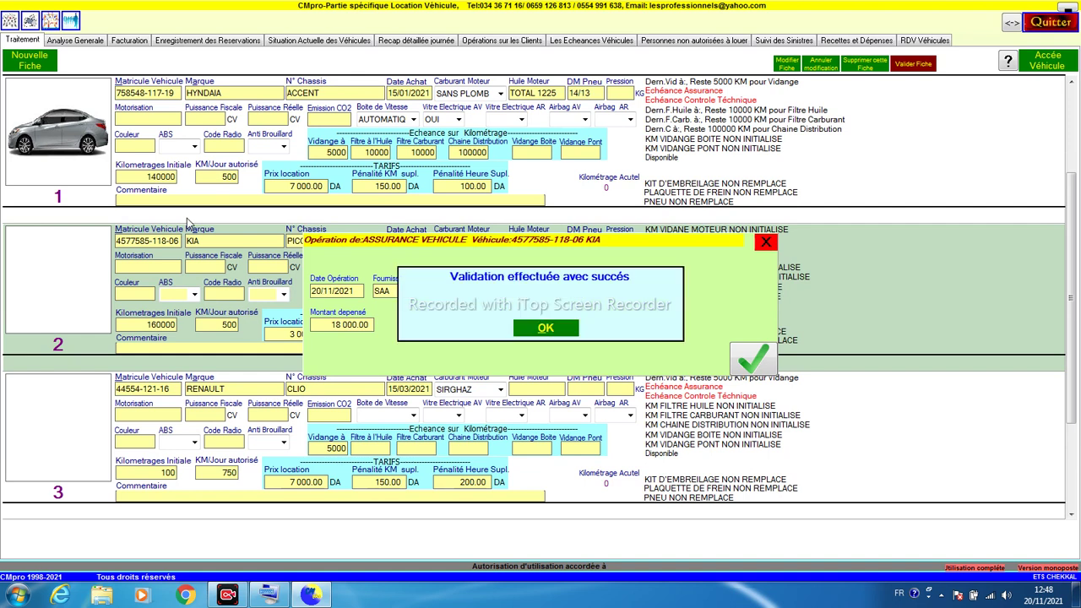
click(544, 329)
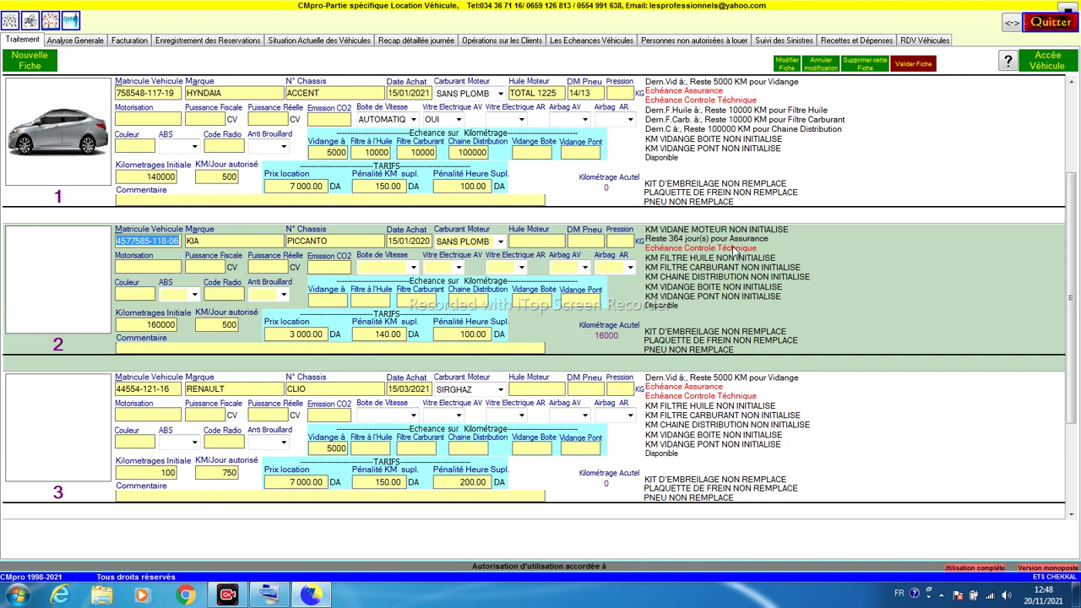
Step: Open the KIA's technical inspection form and enter the inspection provider's name
click(733, 251)
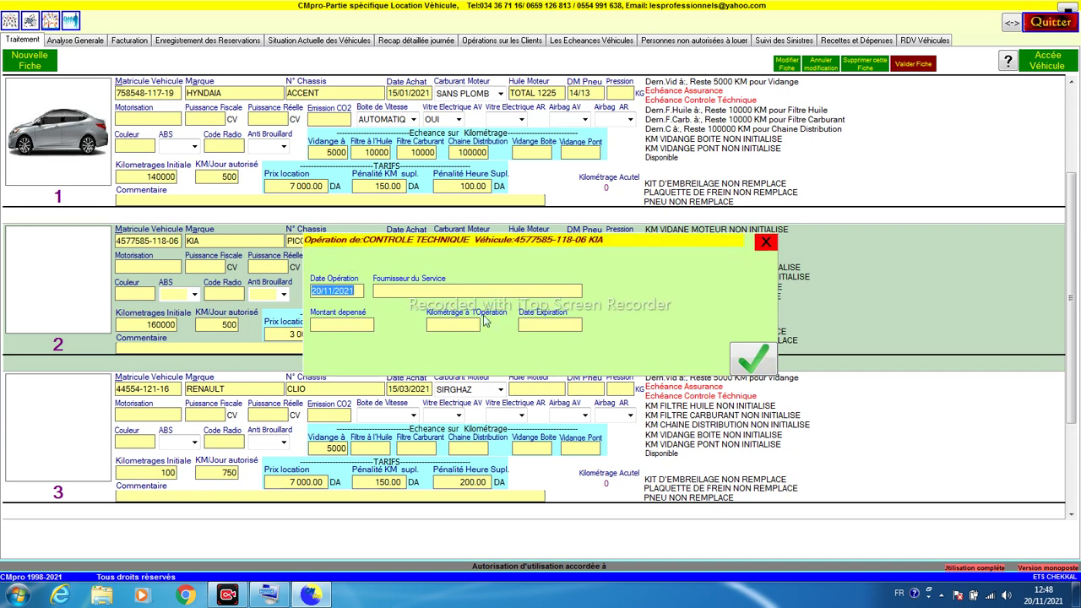
click(434, 290)
text(CONTROLE)
text(EKI)
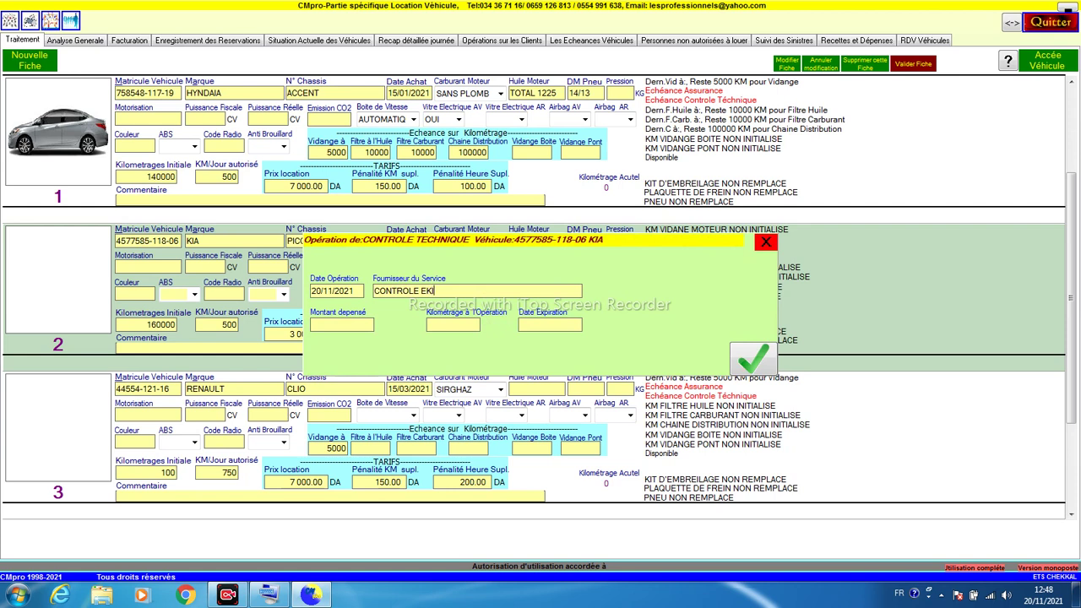
text(L ALI)
click(421, 290)
text(THR)
key(BackSpace)
text(ECNIQUE)
Step: Enter 2 500.00 DA, 16500 km and expiry 19/11/2022, then save the inspection
click(366, 327)
text(2500)
key(Tab)
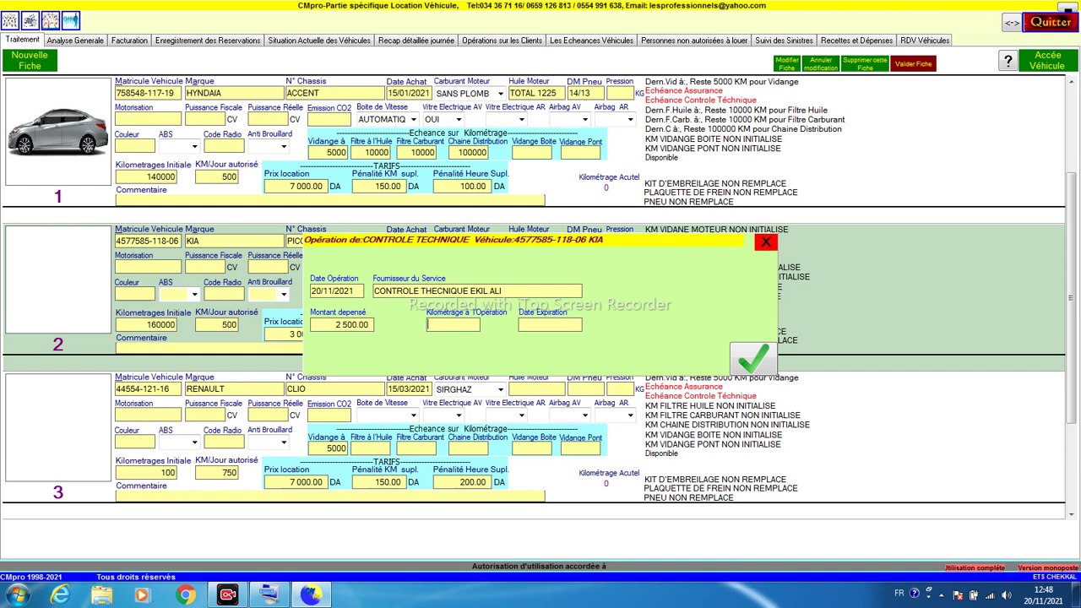
text(16500)
key(Tab)
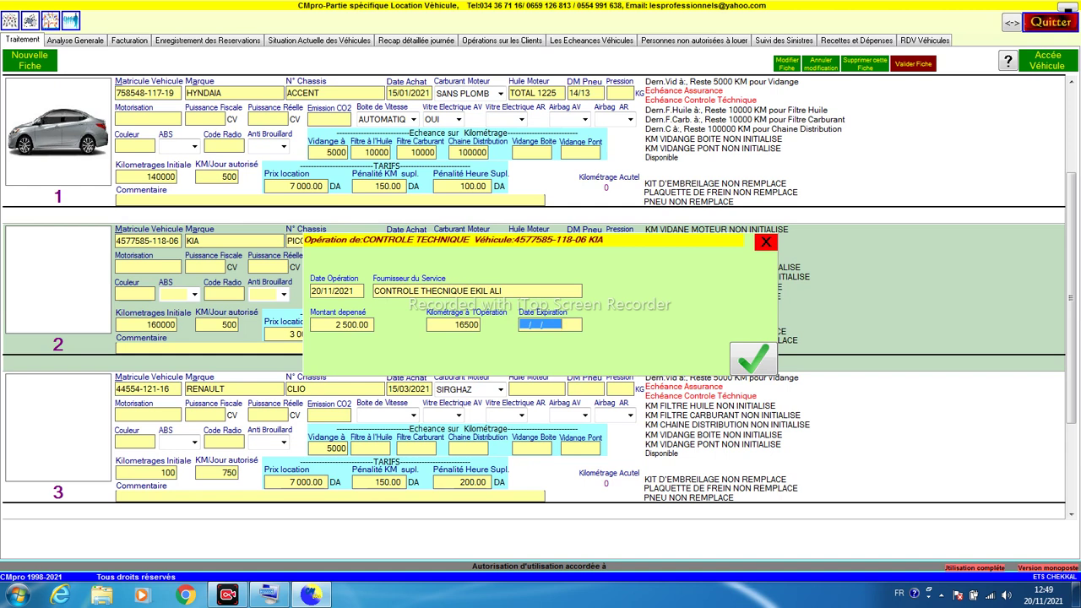
text(19112022)
key(Return)
key(Return)
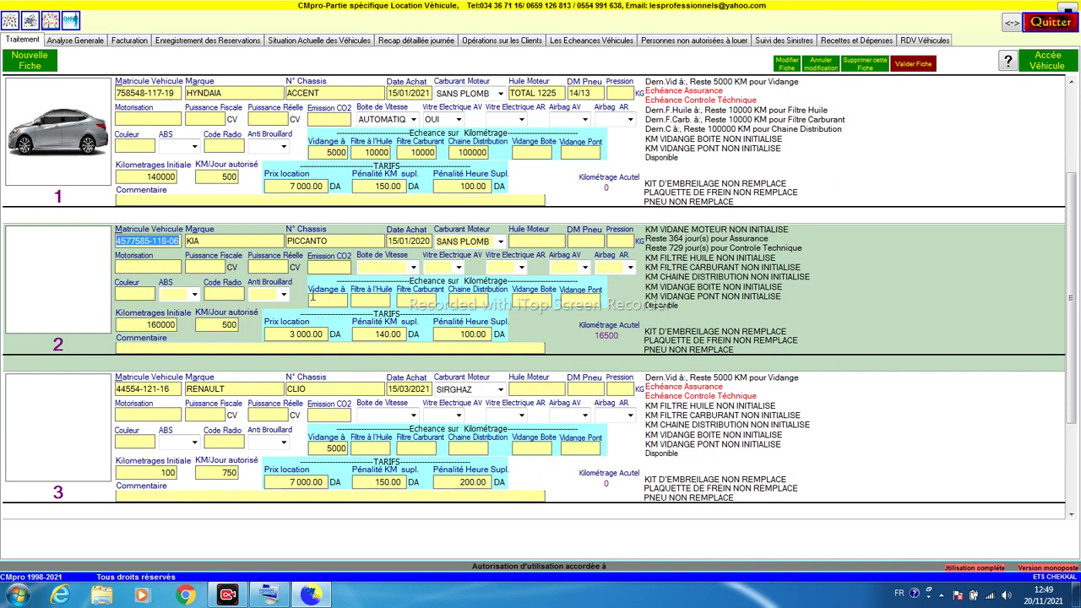
click(312, 296)
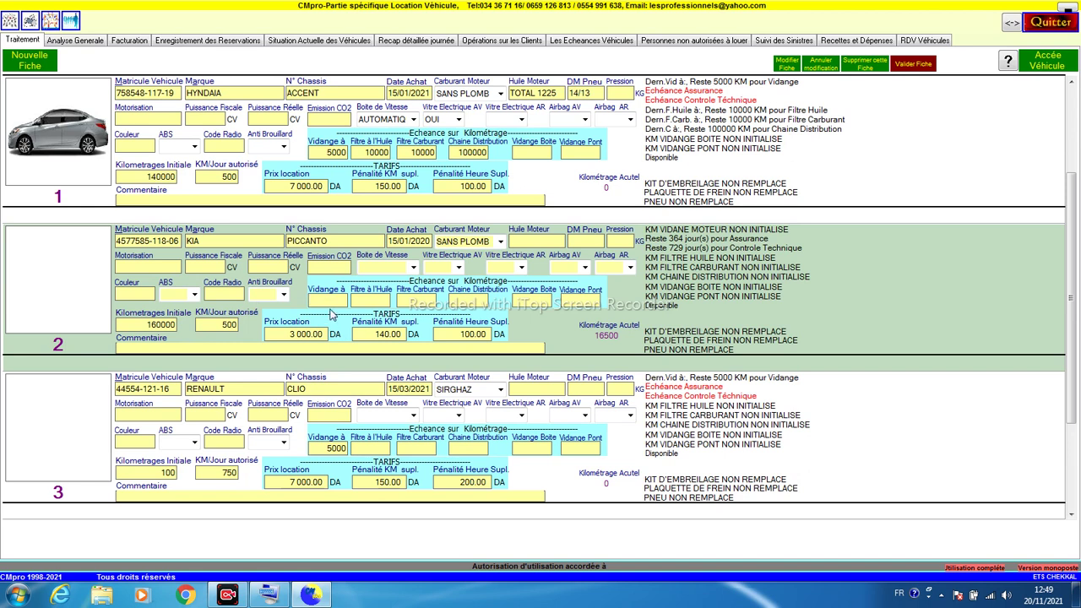
click(356, 299)
click(418, 300)
Step: Open the KIA's rental journal from record 2 and begin a new contract at the Raison Social field
double_click(562, 335)
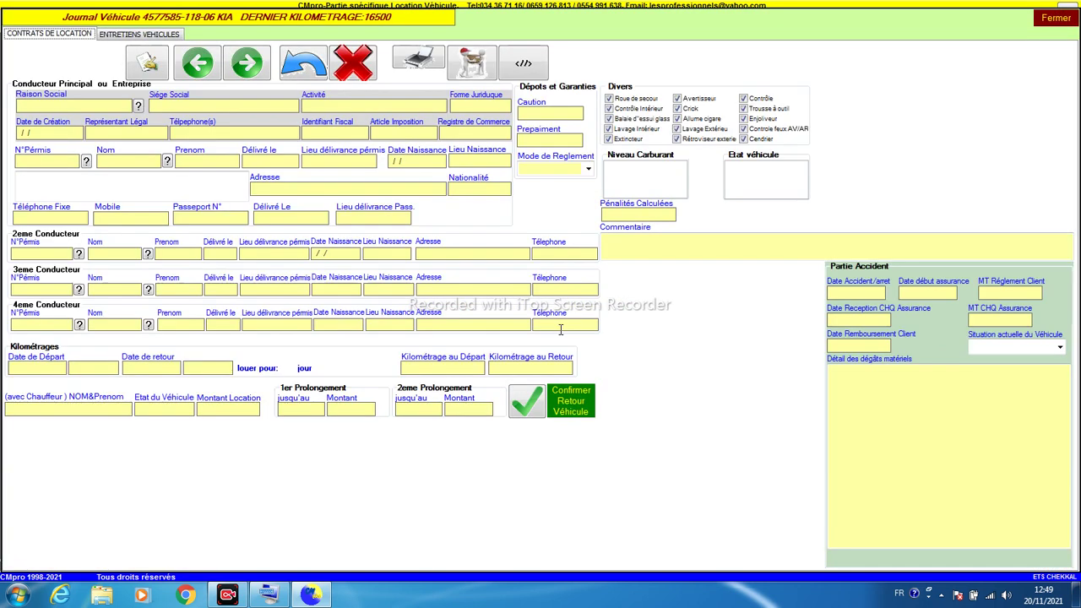
click(1054, 18)
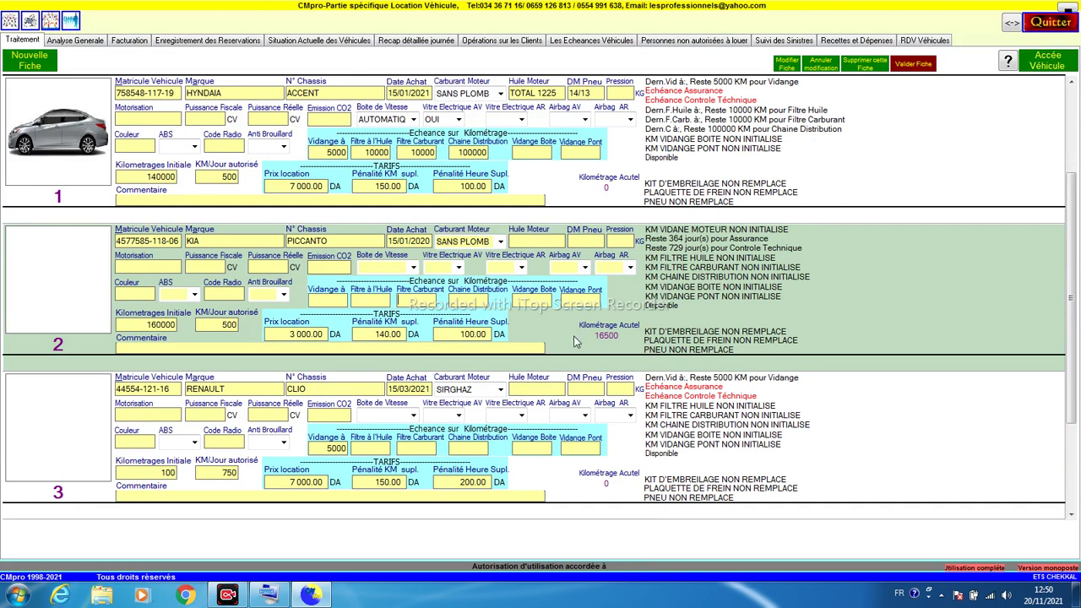
double_click(574, 343)
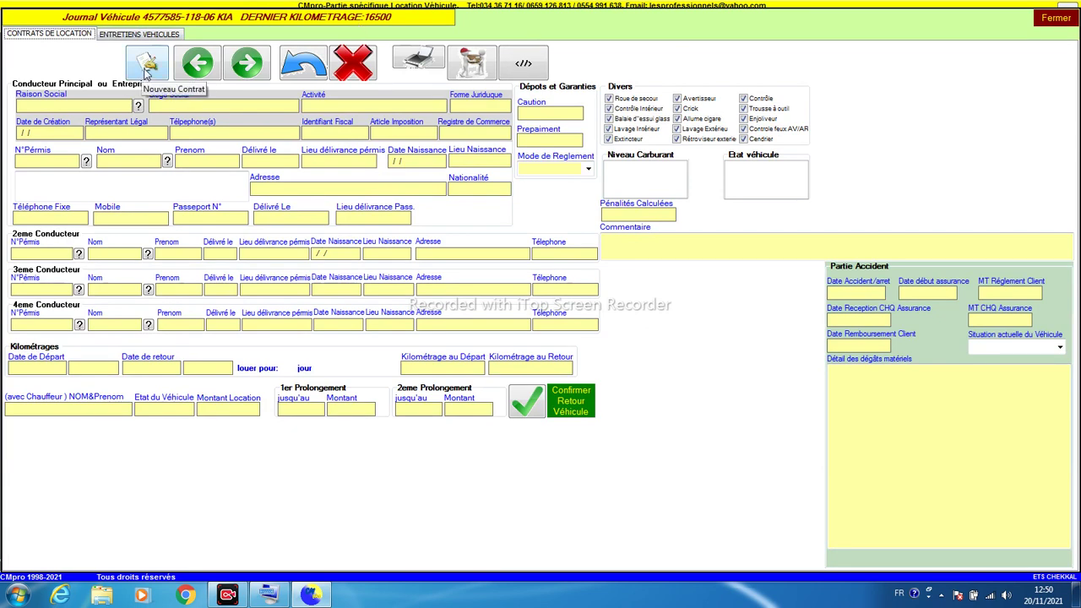
click(147, 72)
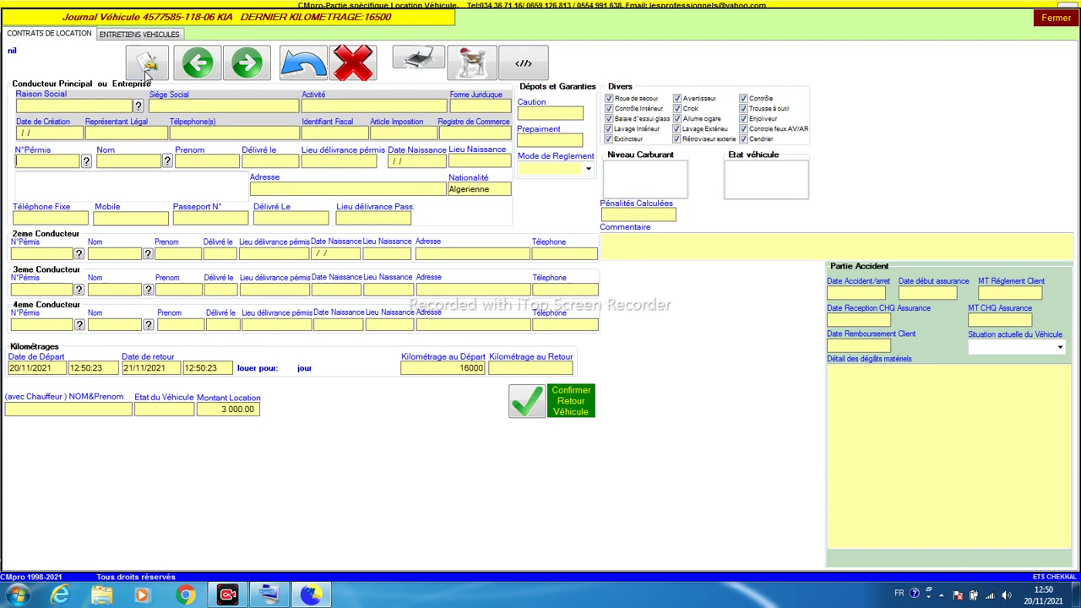
click(103, 106)
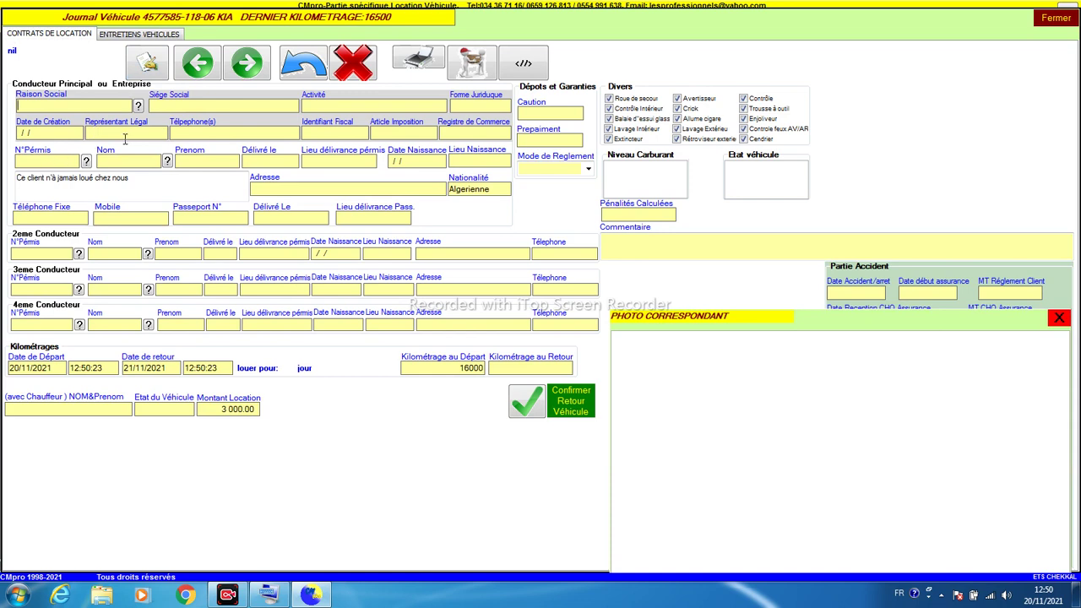
click(46, 164)
click(86, 162)
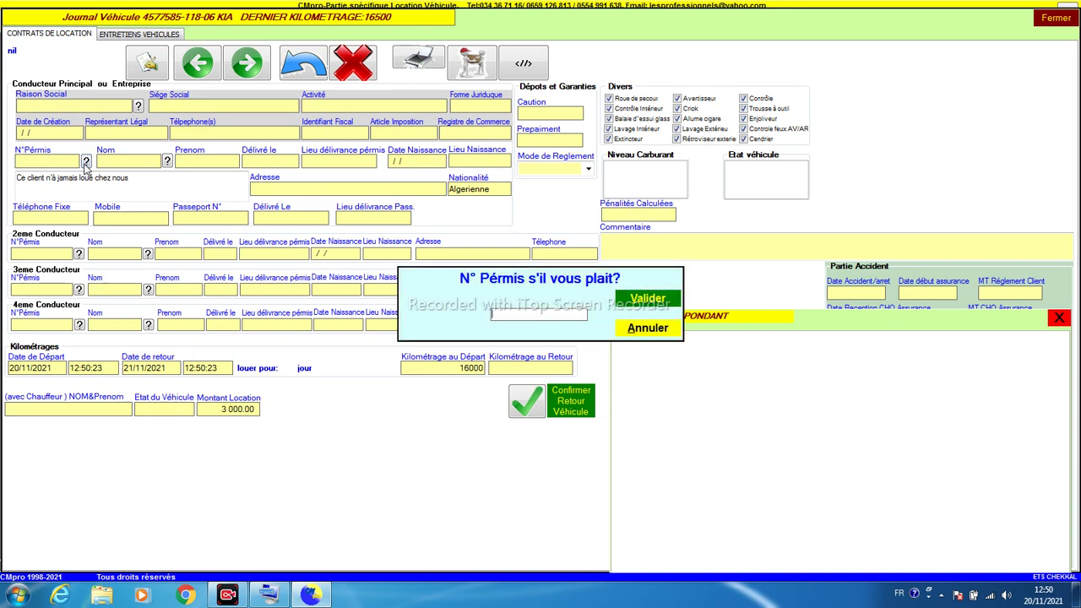
key(Return)
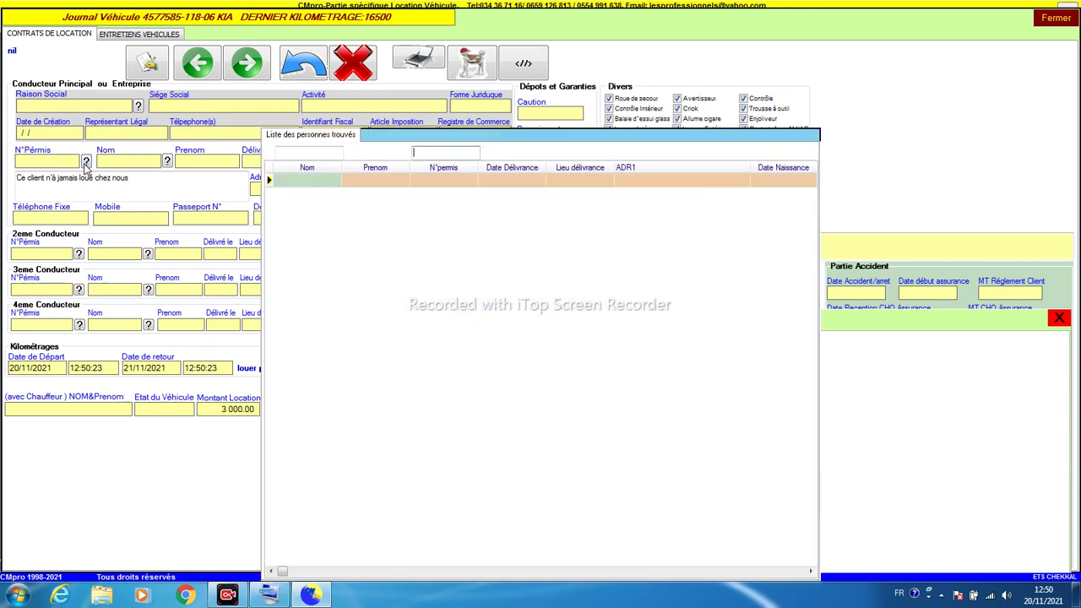
click(367, 183)
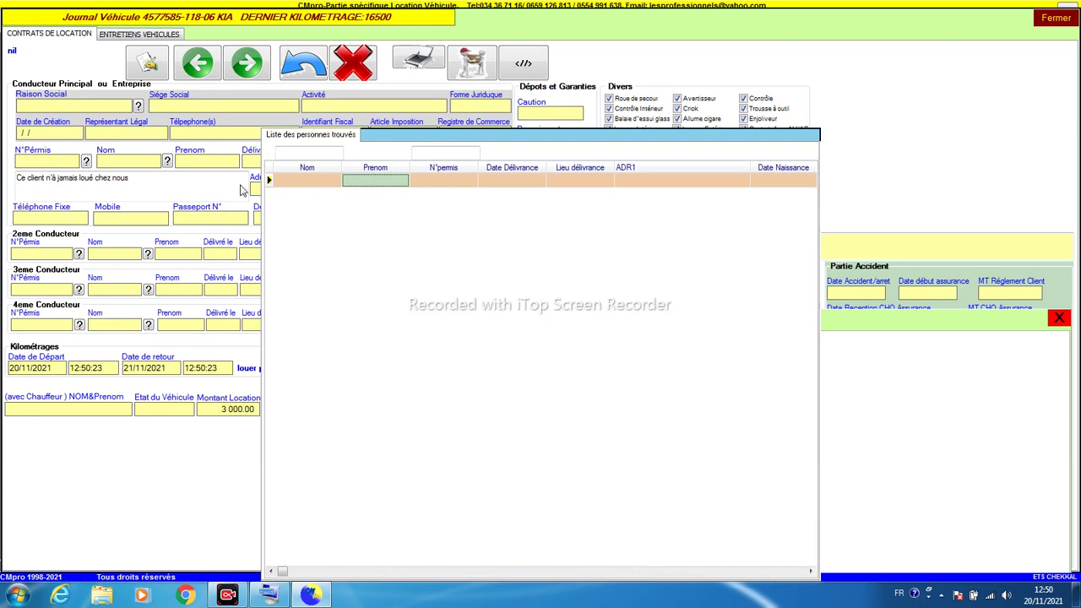
double_click(312, 236)
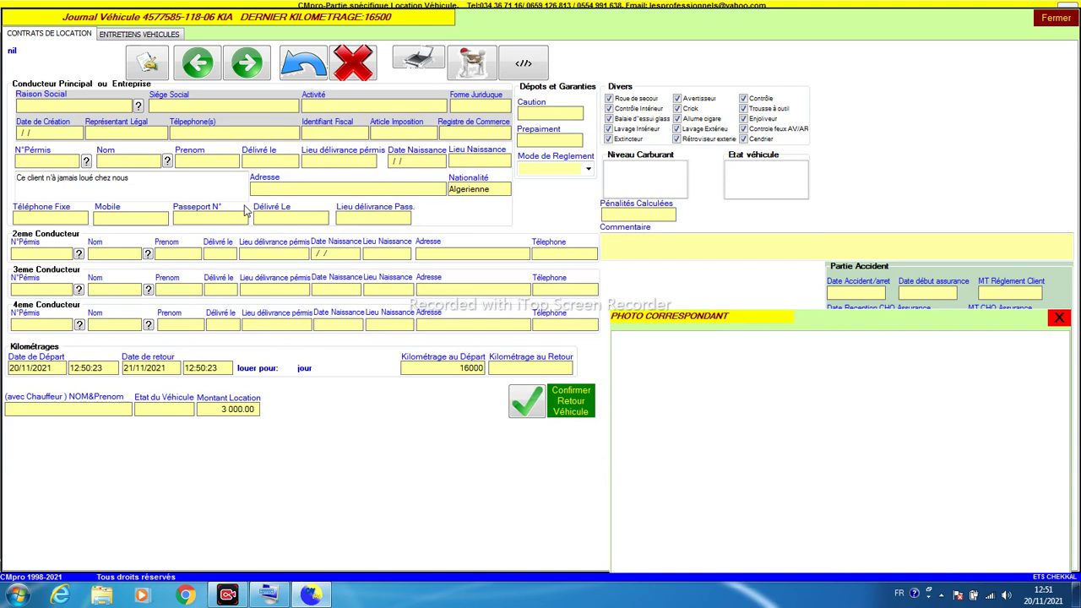
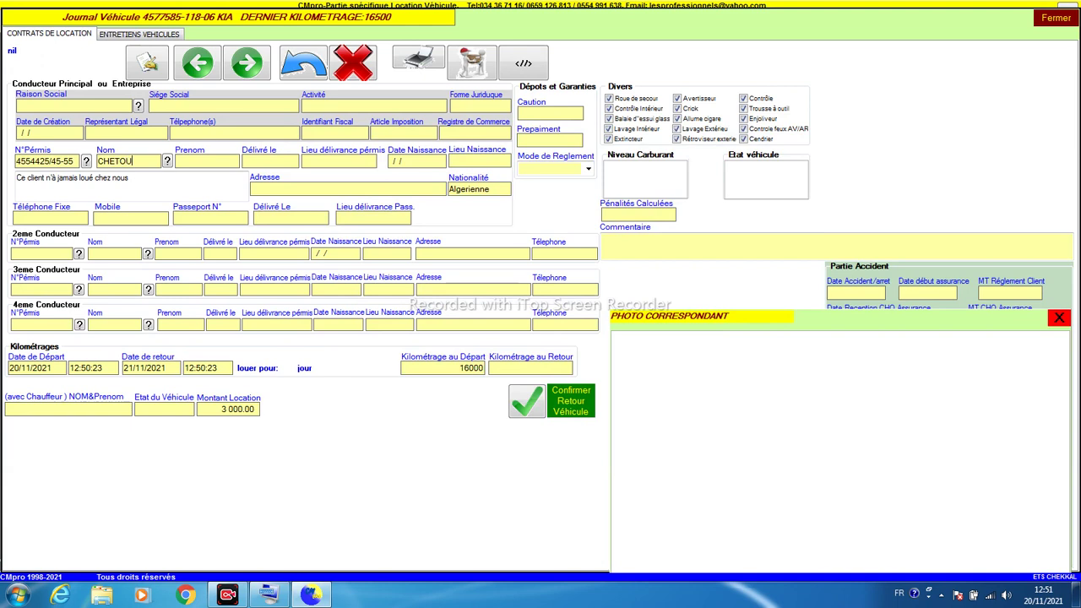
Step: Enter the main driver's licence number, name, licence issue date and place, and birth date and place
key(Tab)
text(15012021)
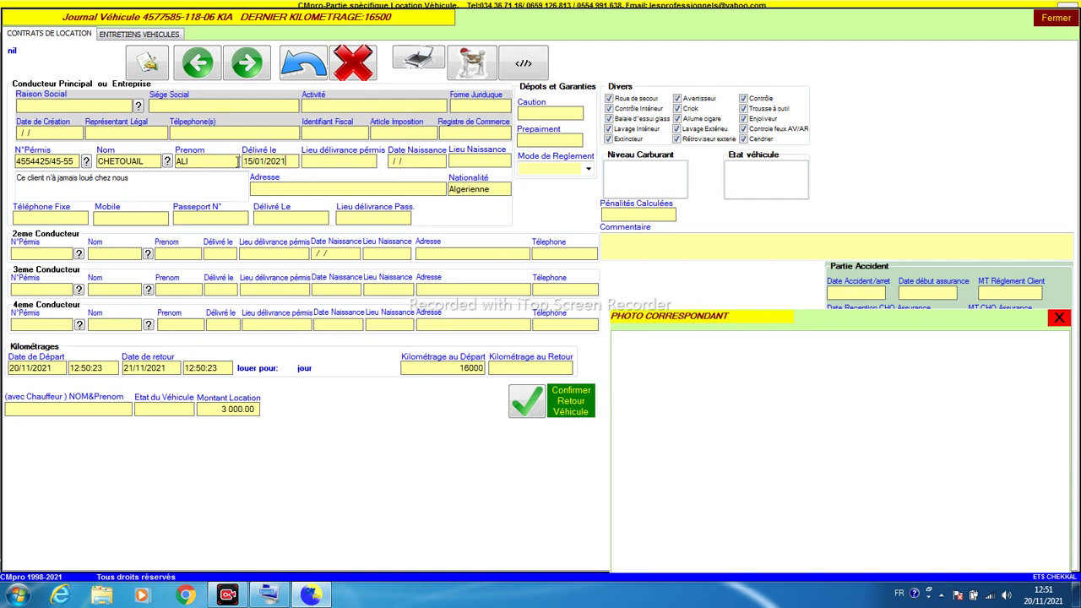
key(Left)
key(Left)
text(19)
text(ALGER)
key(Tab)
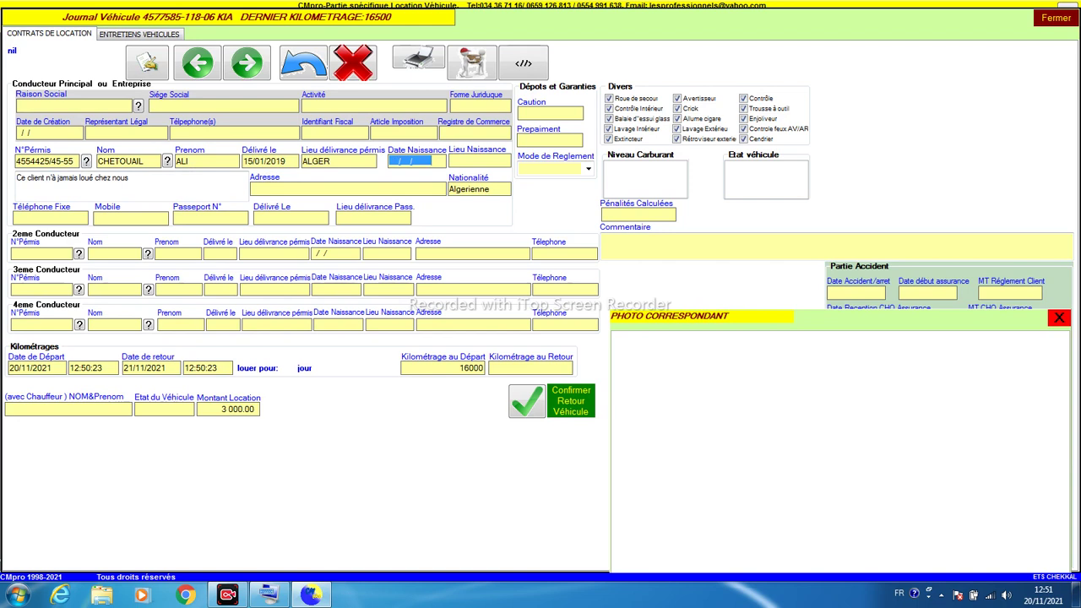
text(1010)
text(1989)
text(AL)
text(GER)
Step: Fill in the main driver's address and mobile number, correcting the typos
click(338, 188)
text(CITE D)
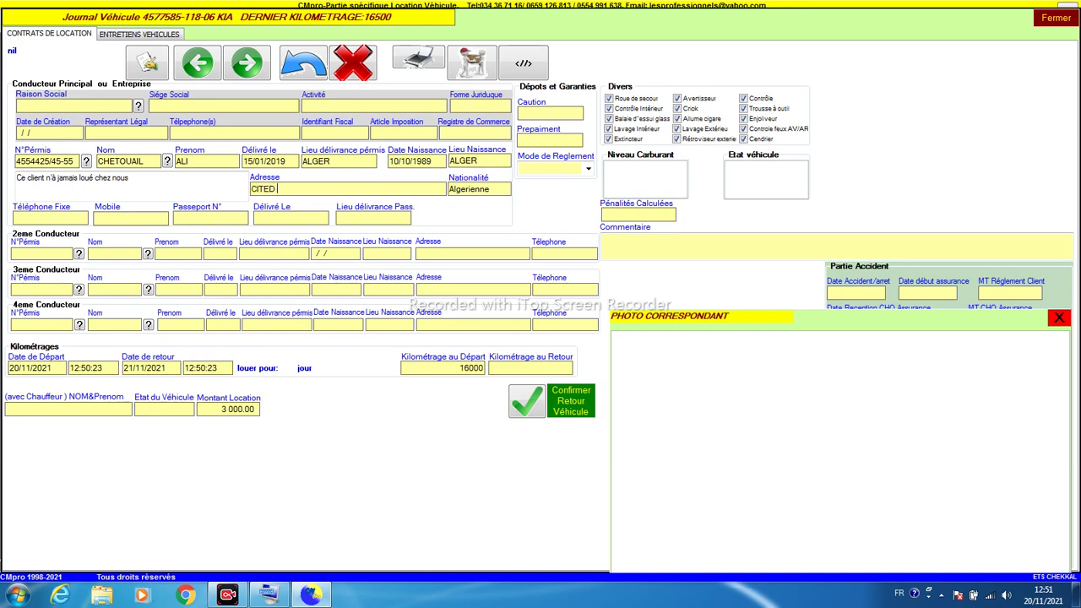
text(OLIVIERS ALGEER)
key(Tab)
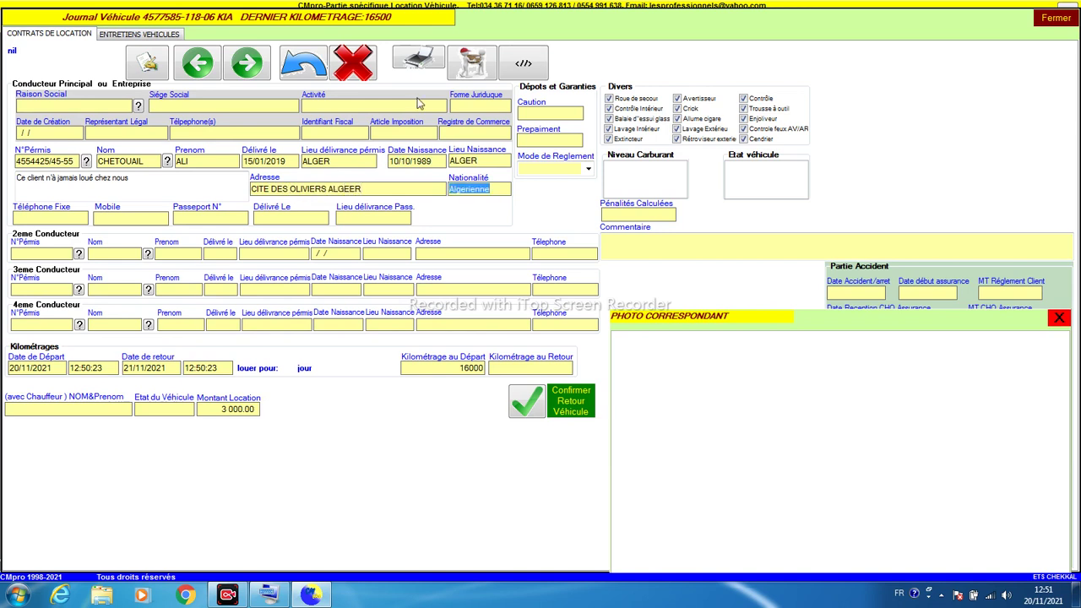
click(351, 189)
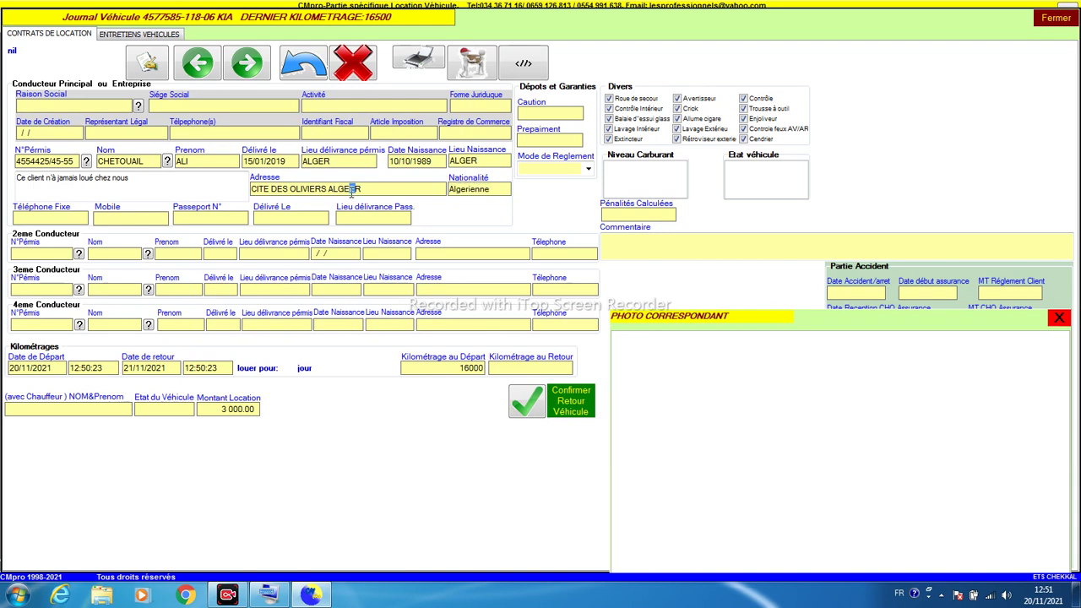
key(BackSpace)
key(Tab)
key(Tab)
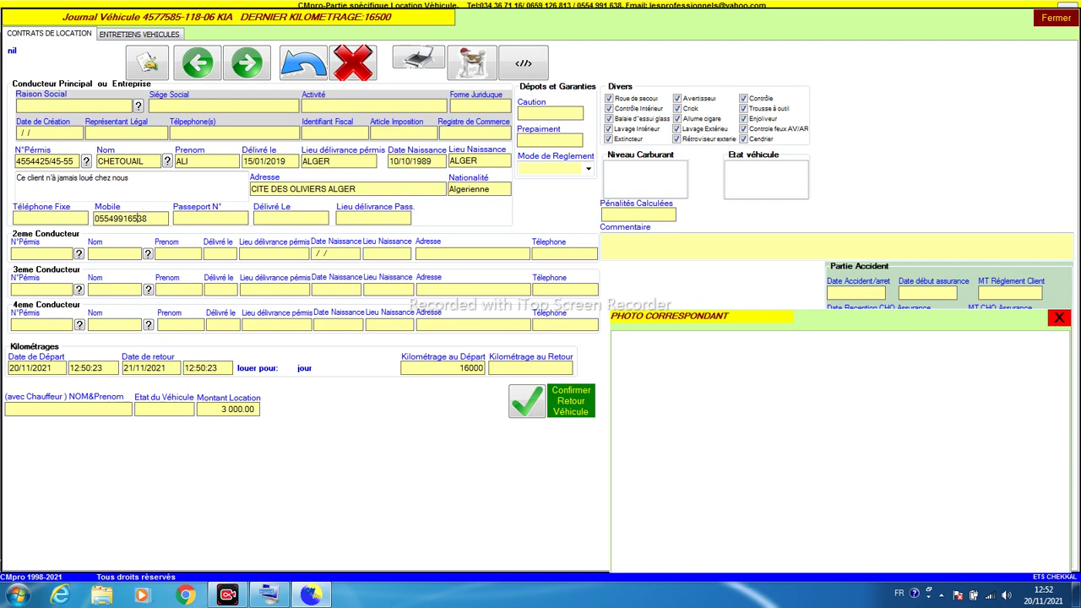
click(175, 218)
Step: Set the return date to 25/11/2021 and the departure mileage to 16500 km
click(20, 368)
click(131, 369)
text(25)
key(Tab)
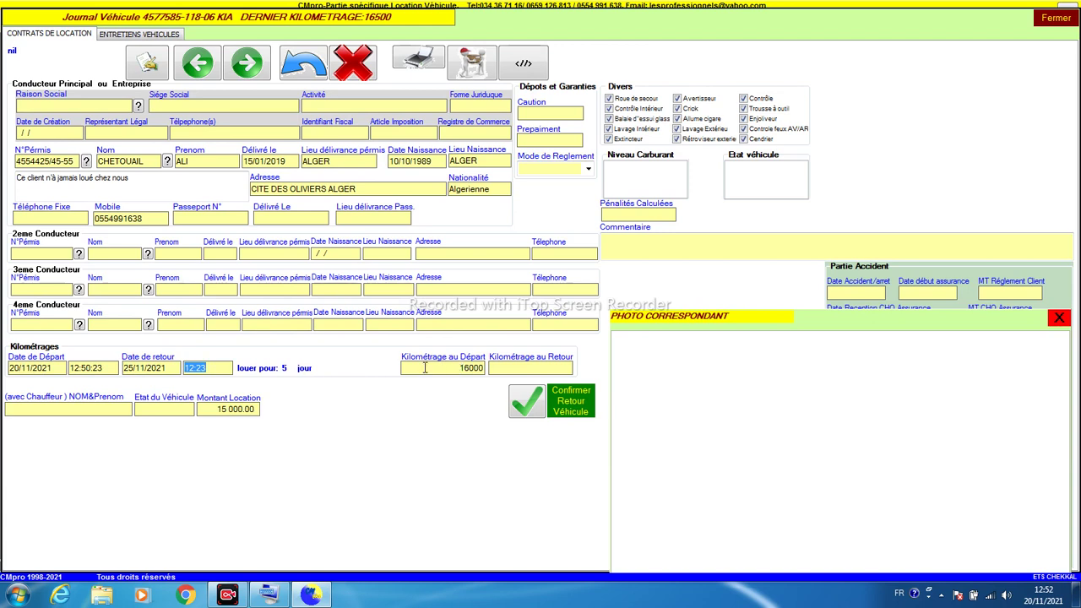
click(479, 367)
text(16500)
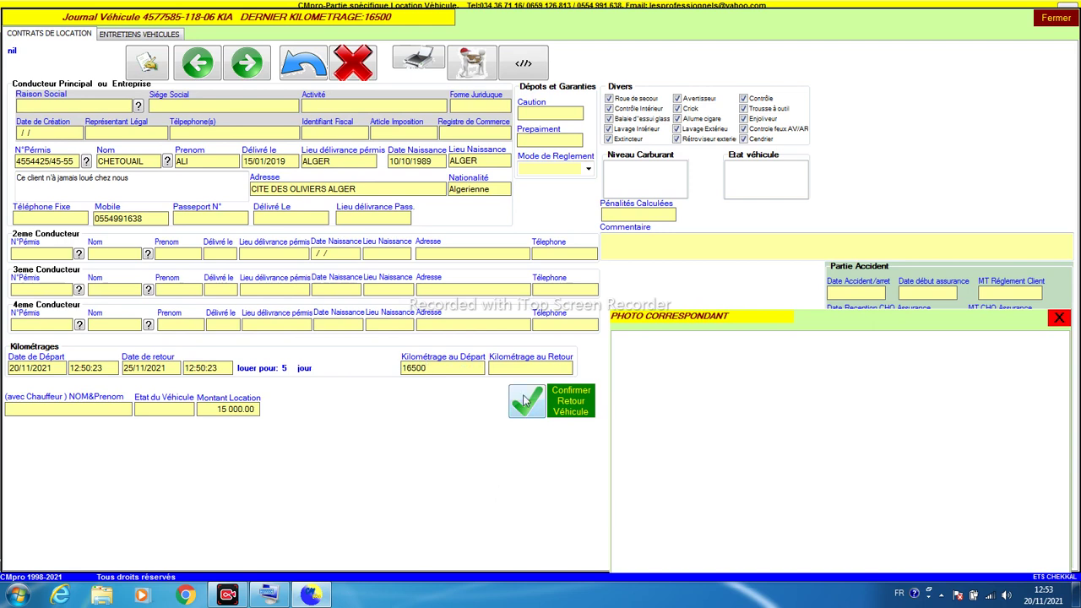
key(Tab)
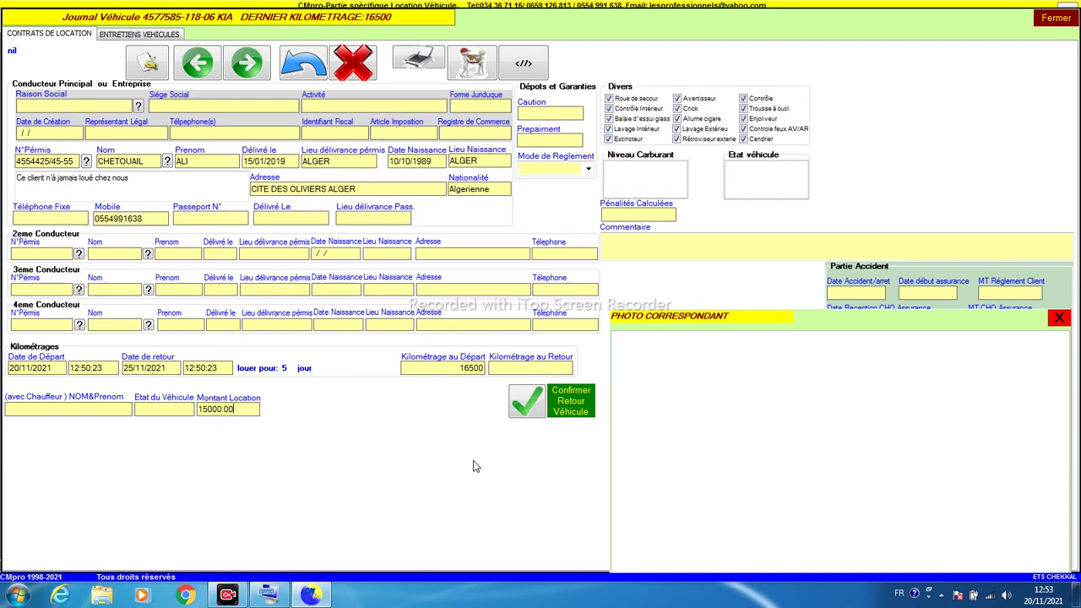
Step: Save the KIA contract, fixing the departure mileage after the kilometre warning, to reach the payment sheet
click(535, 406)
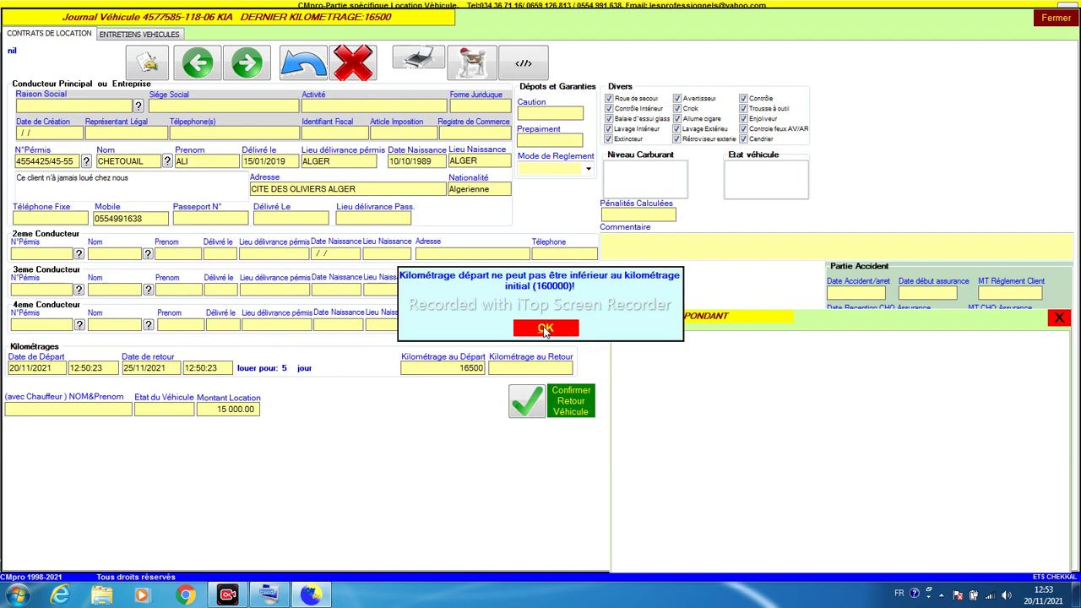
click(541, 328)
click(475, 370)
text(0)
click(520, 407)
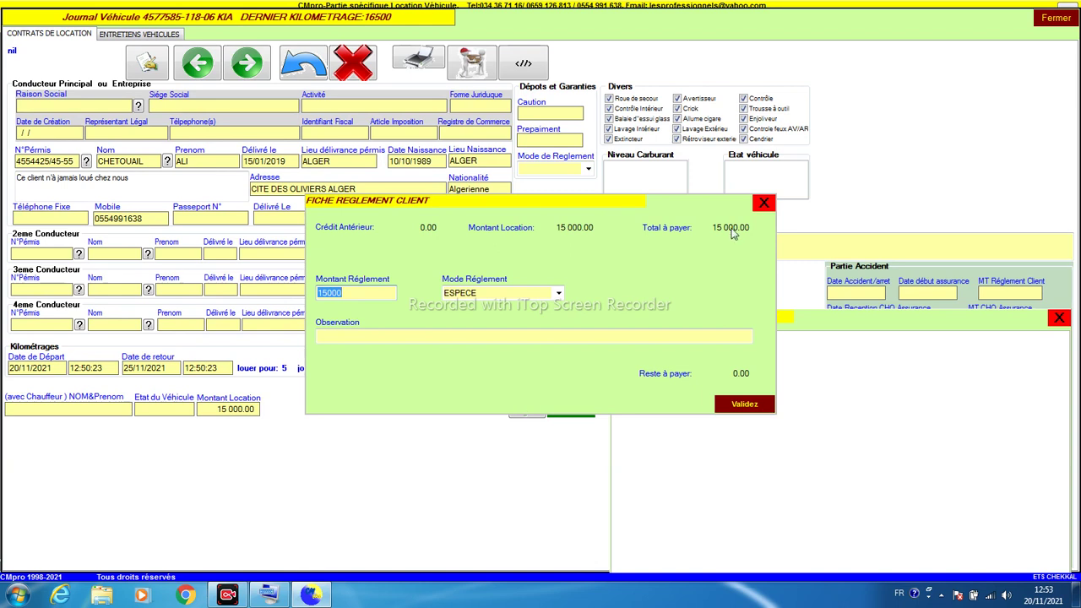
Step: Validate a 10000 cash payment with the observation 'RESTE DANS 1 JOURNEE'
click(735, 404)
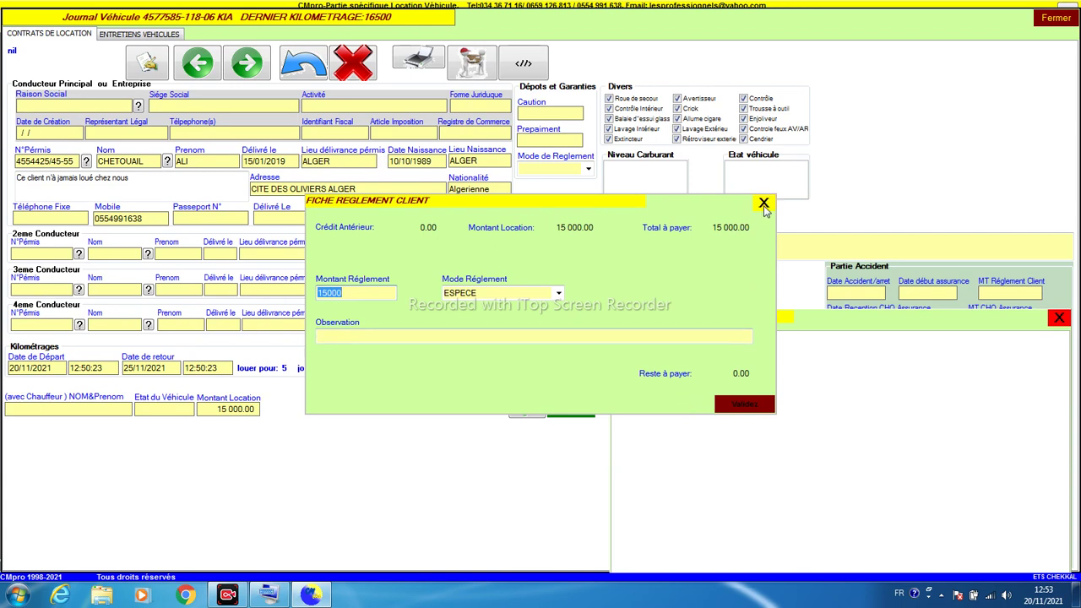
text(10000)
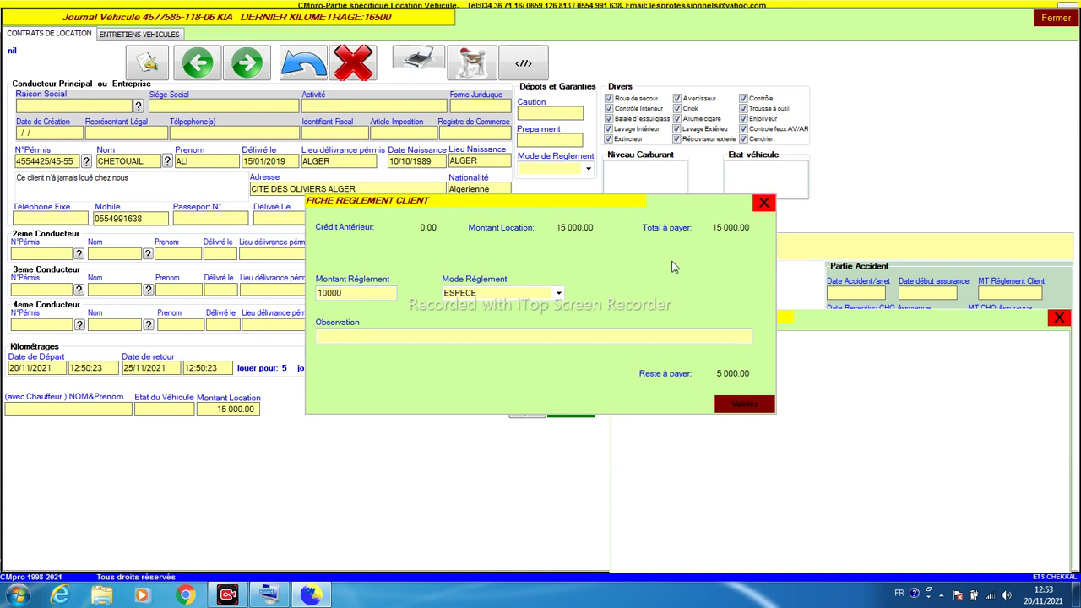
click(588, 336)
text(RESTE)
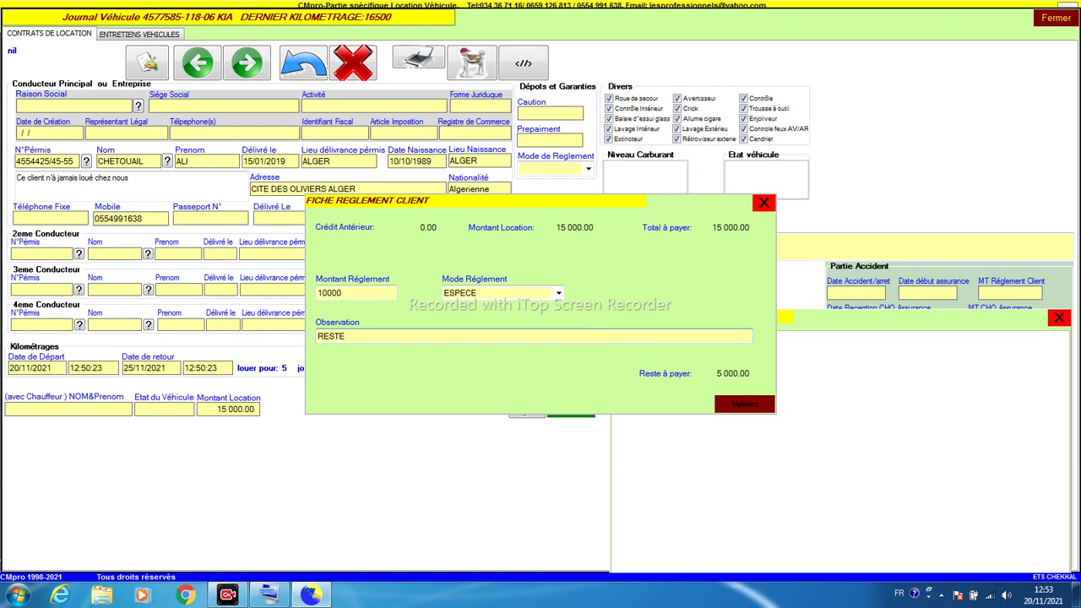
text( DANS 1 JOURNEE)
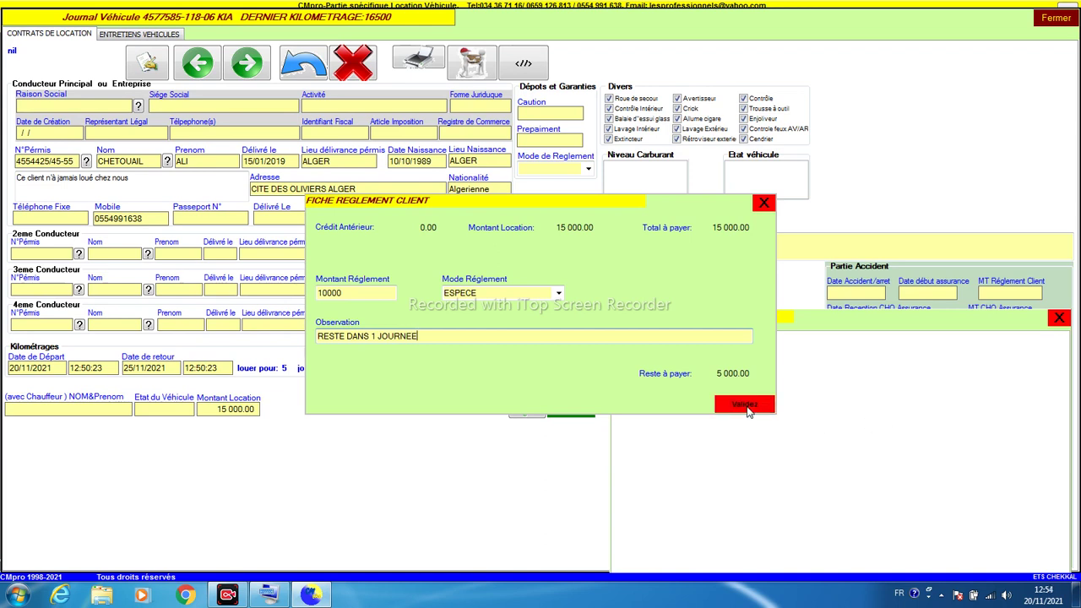
click(748, 407)
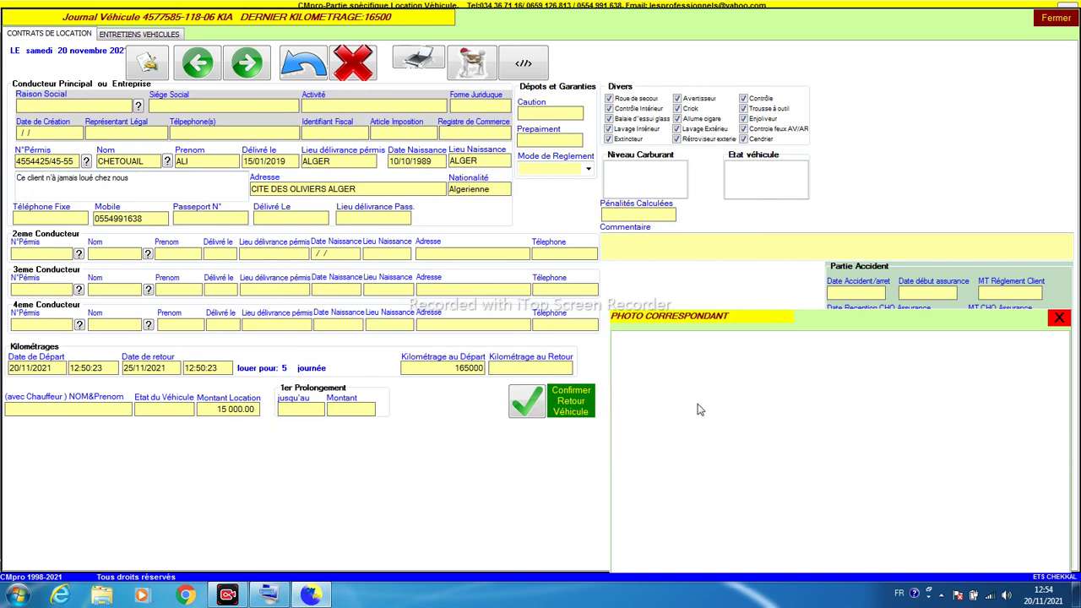
click(418, 66)
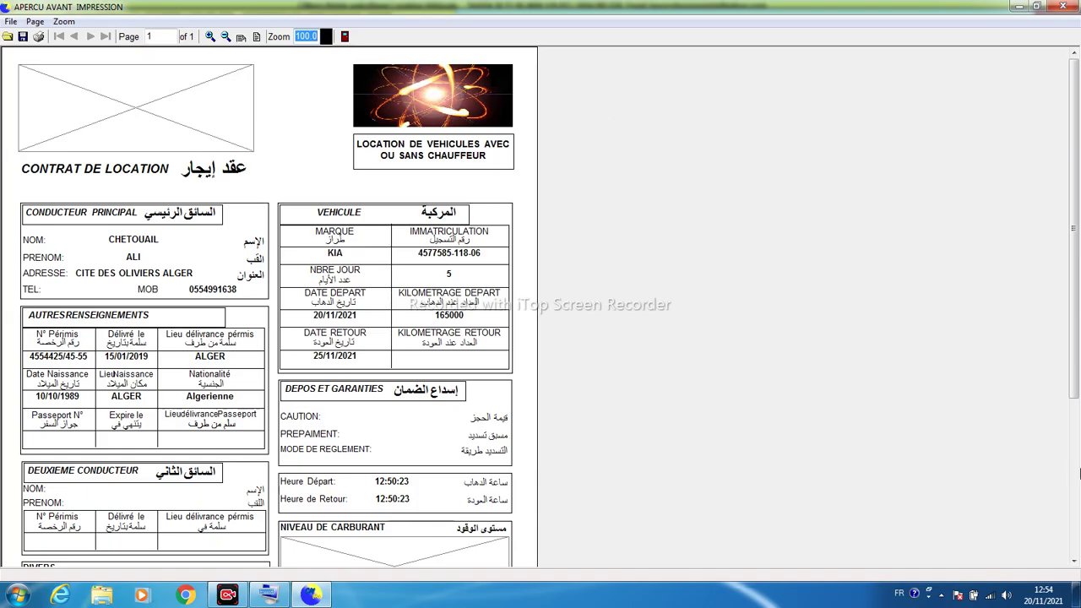
click(1076, 470)
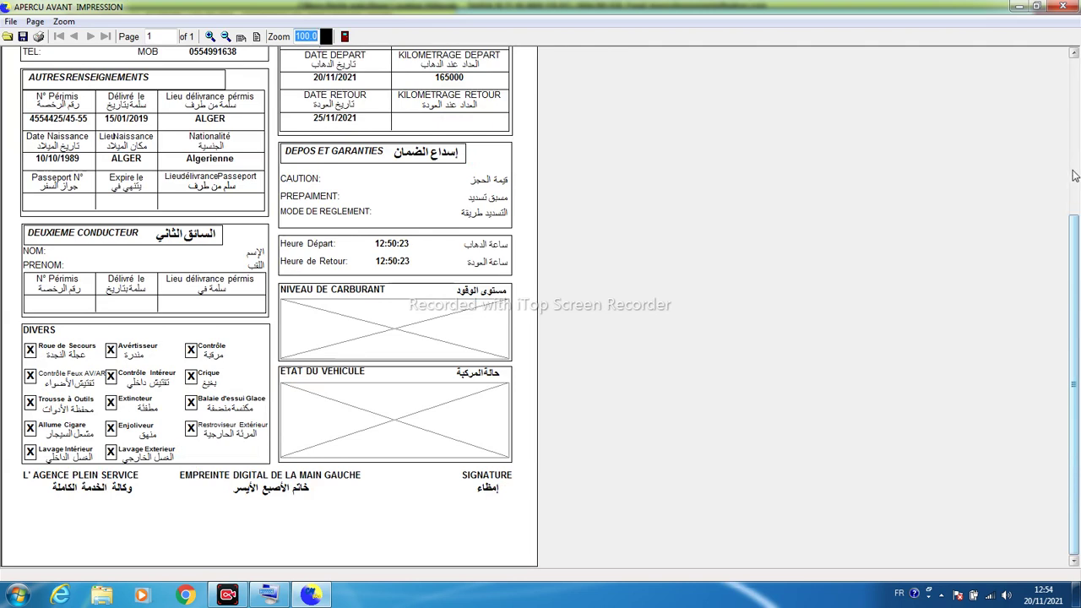
click(1070, 177)
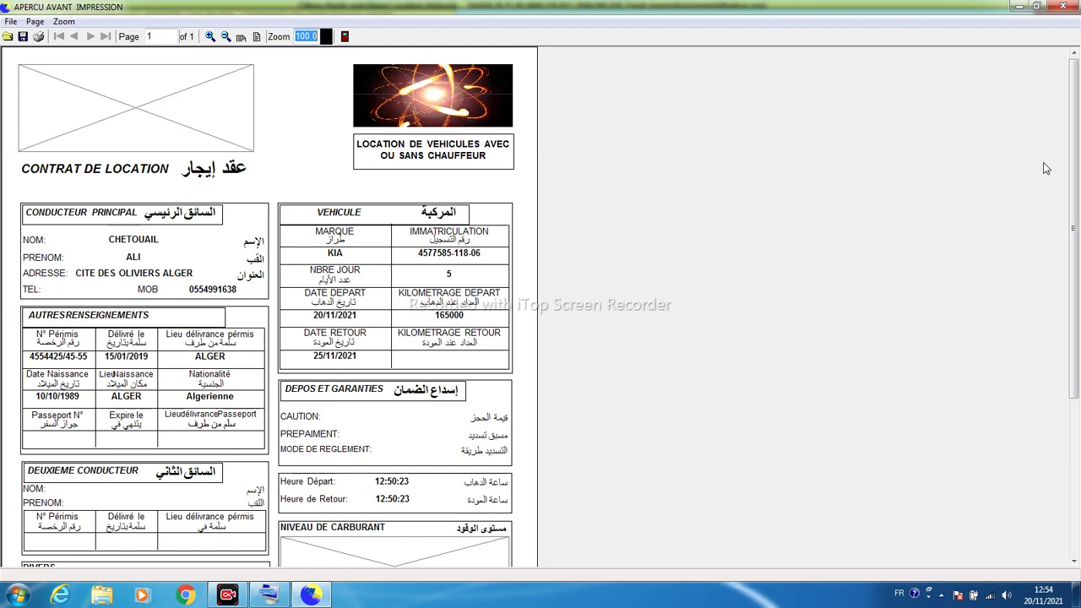
click(1073, 422)
scroll(1057, 154, up, 3)
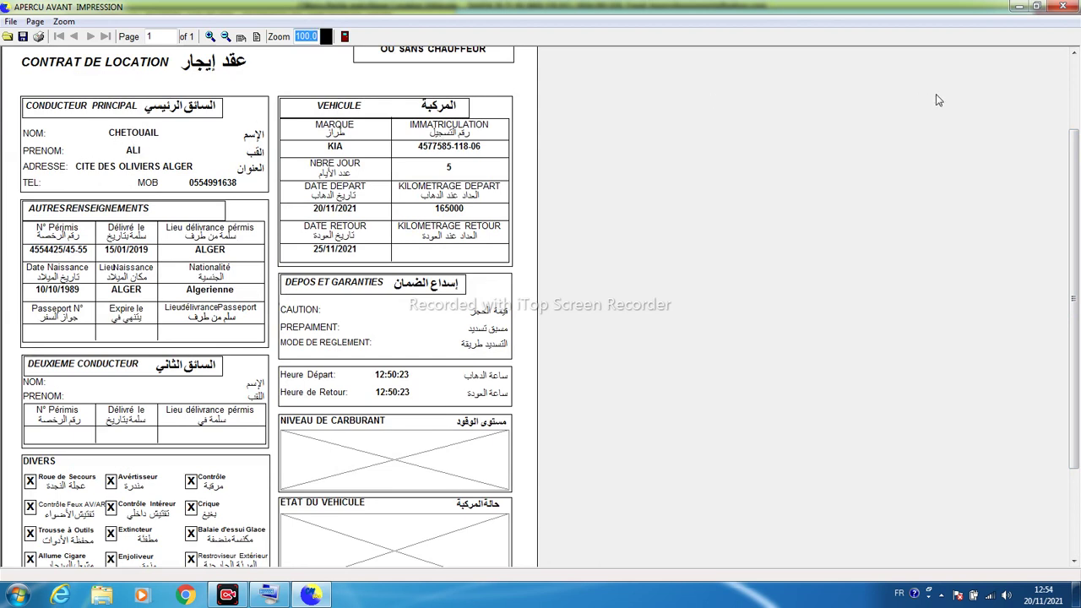
click(1076, 104)
click(1069, 8)
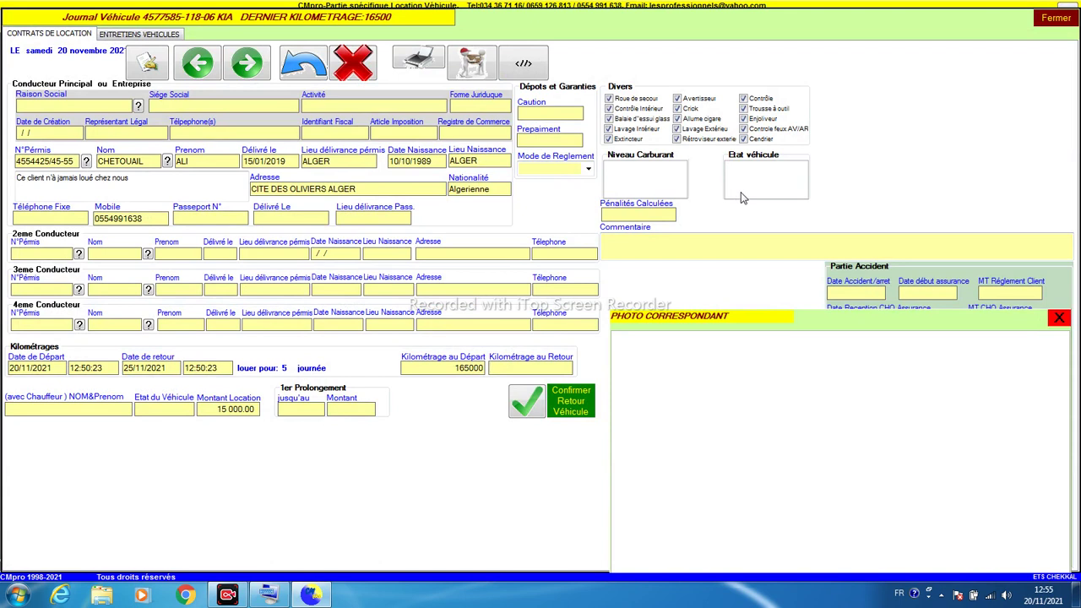
click(633, 179)
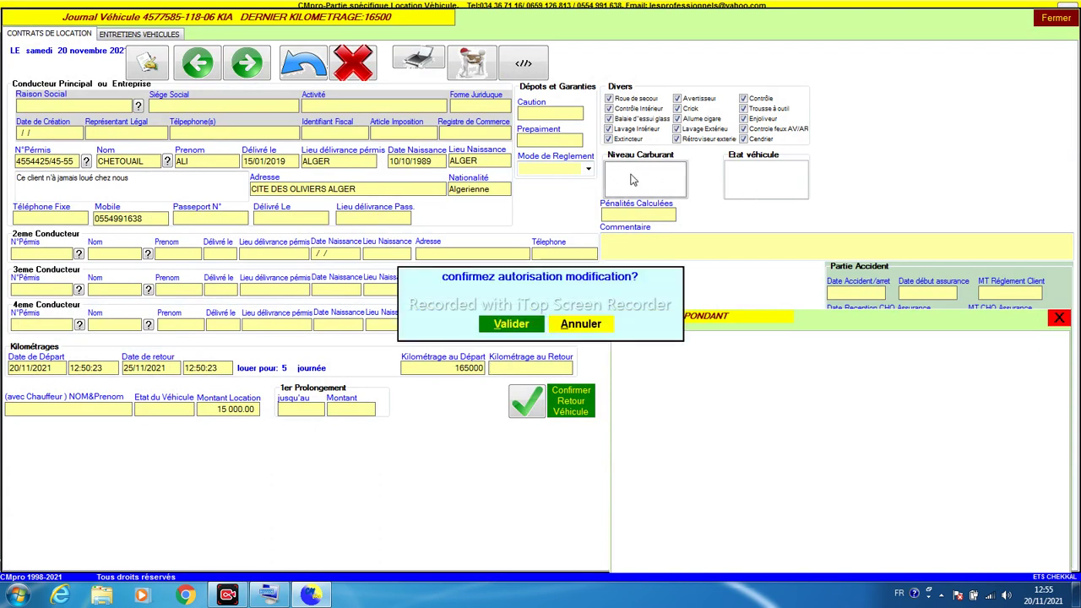
click(516, 324)
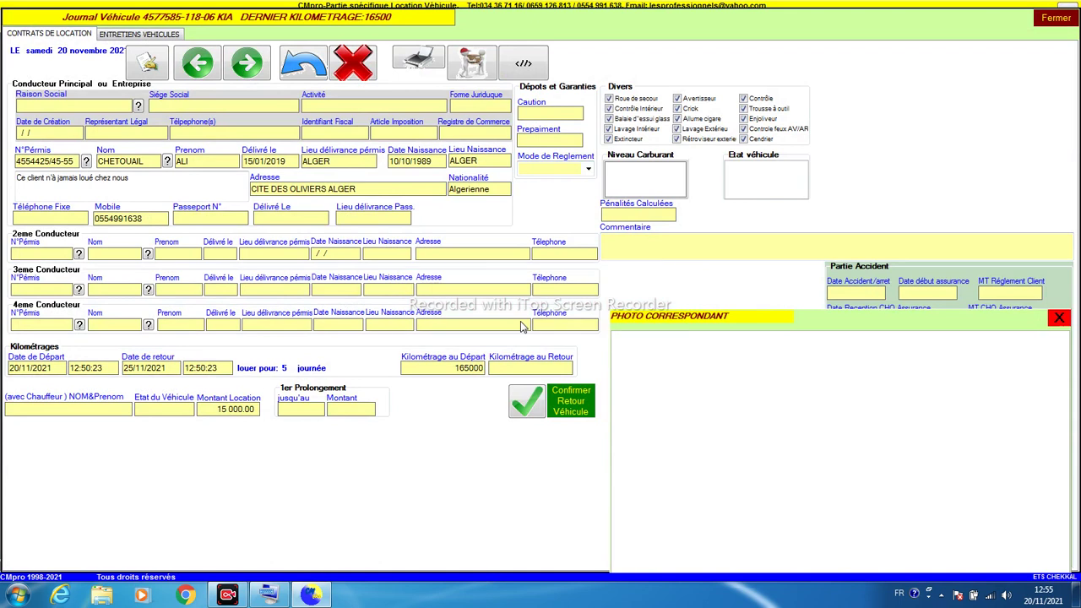
click(697, 480)
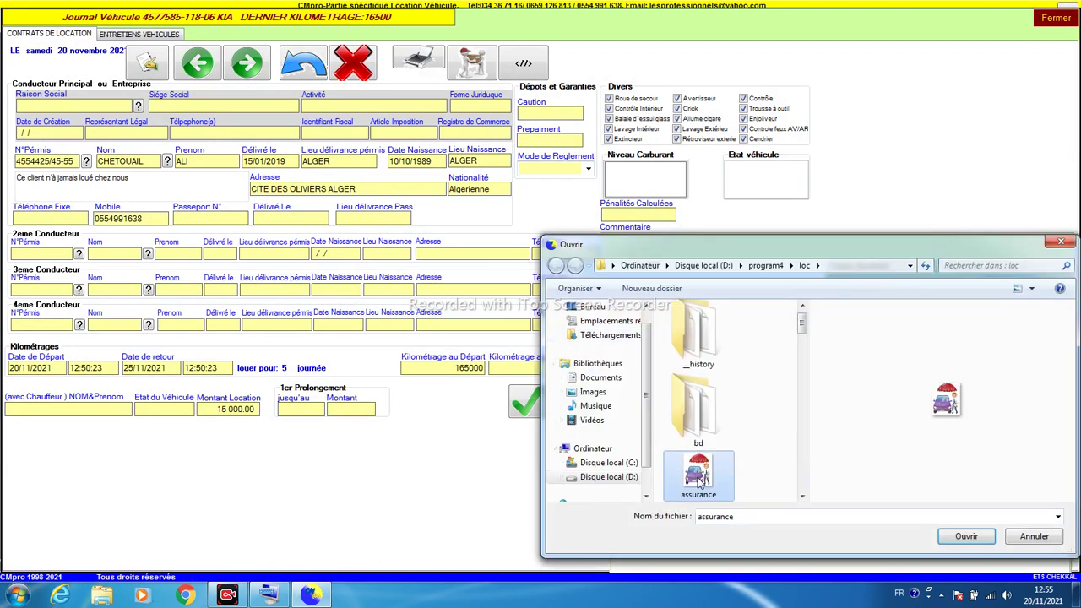
key(Down)
key(Down)
key(Down)
key(Down)
key(Down)
key(Down)
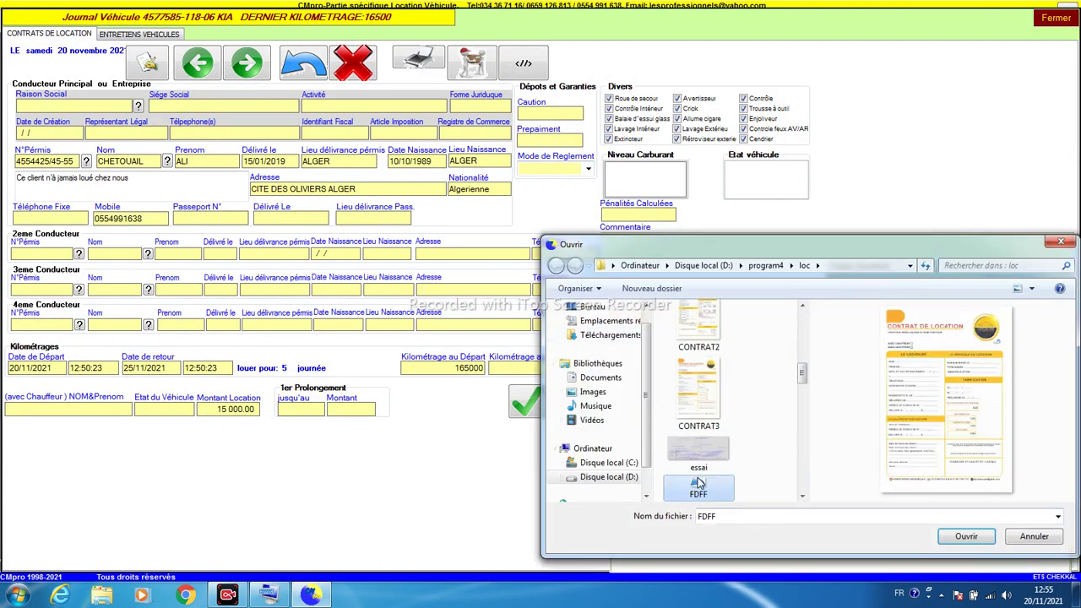
key(Down)
click(701, 406)
click(699, 446)
click(688, 387)
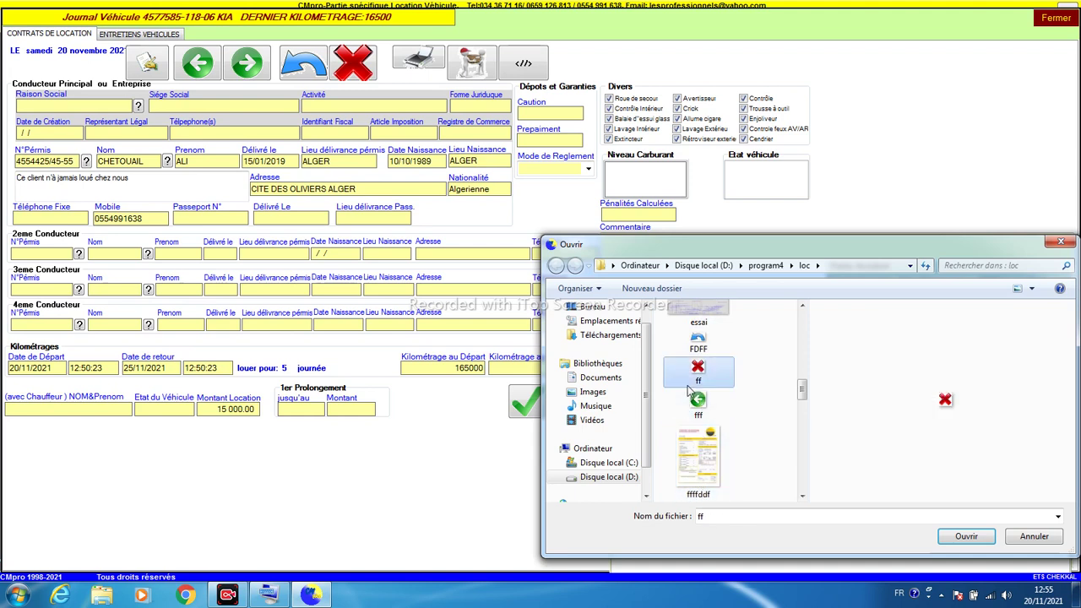
key(Down)
key(Down)
key(Down)
key(Down)
key(Down)
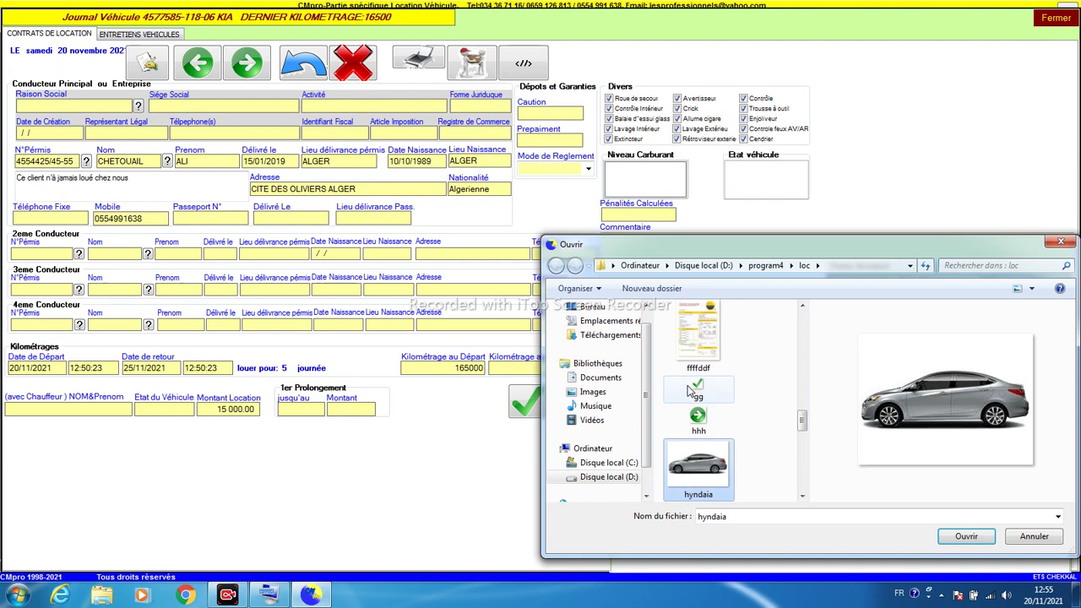
key(Down)
key(Down)
key(Down)
key(Down)
key(Up)
key(Down)
key(Down)
key(Down)
key(Down)
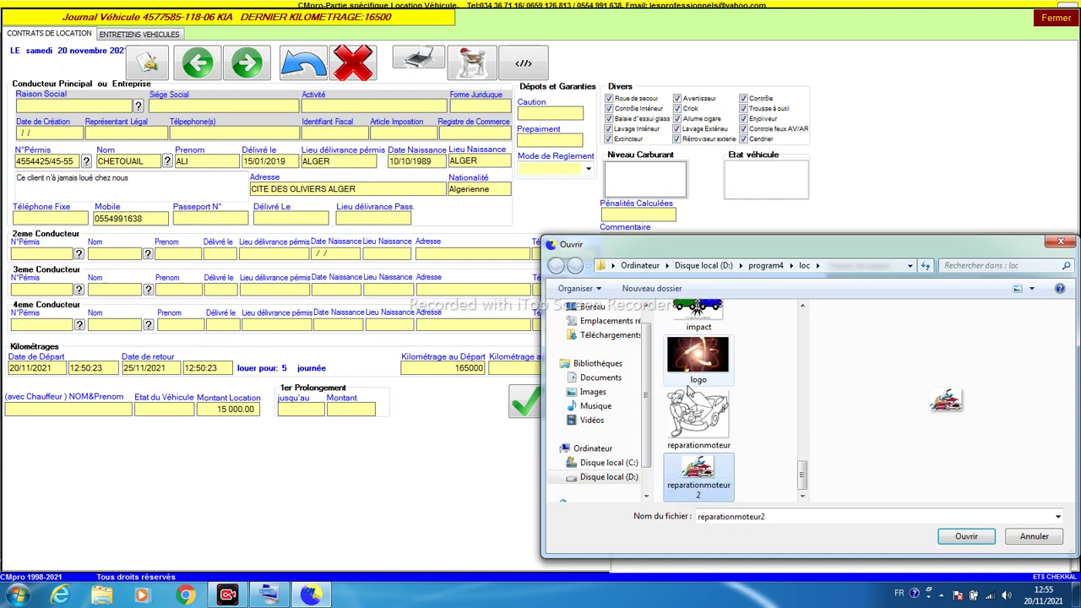
key(Up)
key(Up)
key(Up)
key(Up)
key(Up)
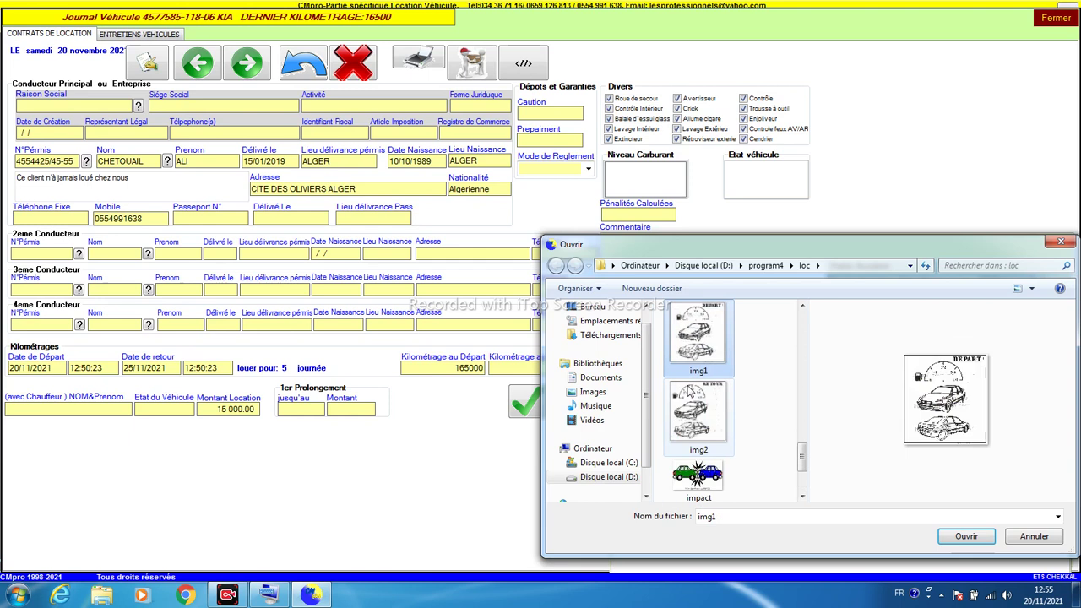
click(1060, 241)
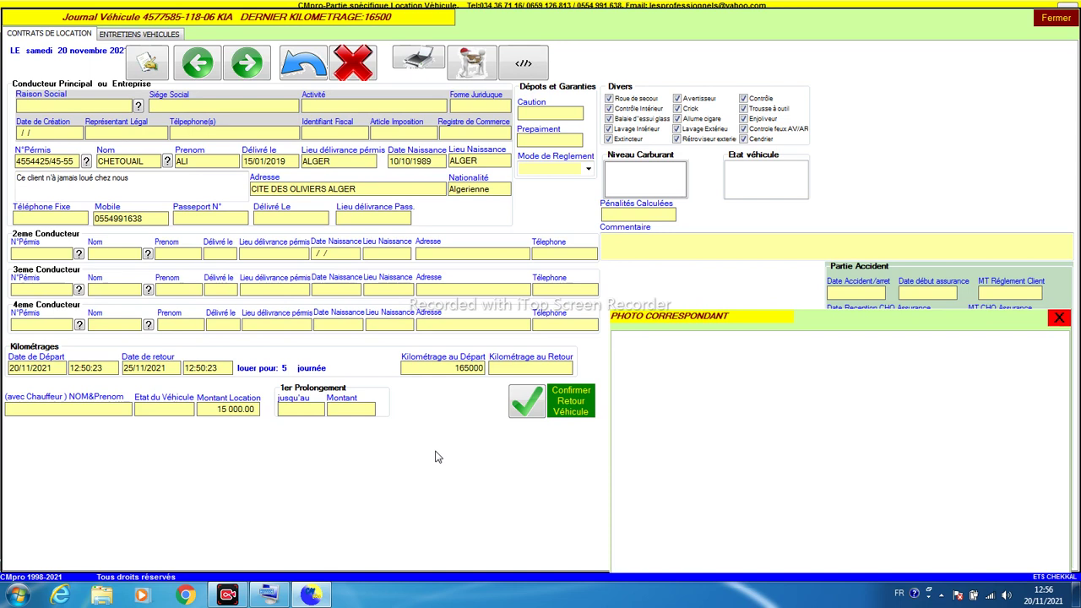
Step: Close the KIA contract form, acknowledging the validate-updates warning, to return to the vehicle list
click(1061, 18)
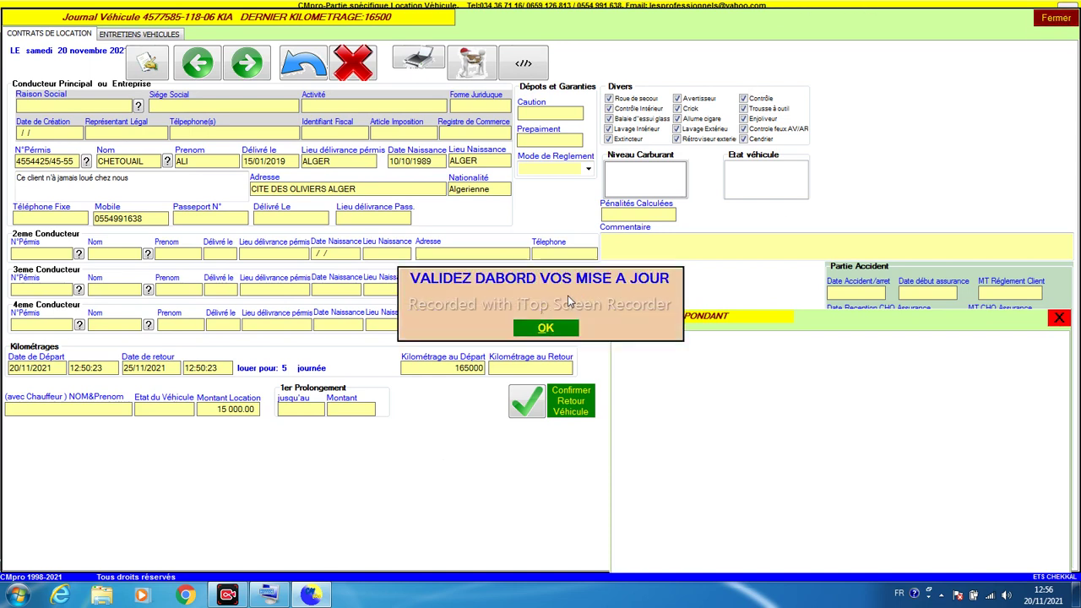
click(551, 328)
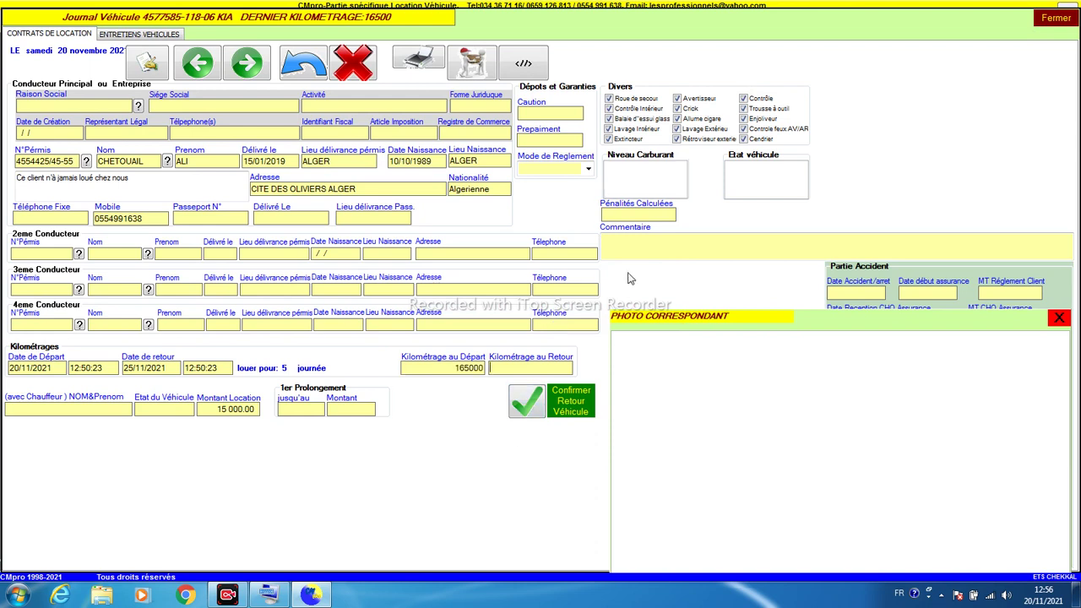
click(1038, 22)
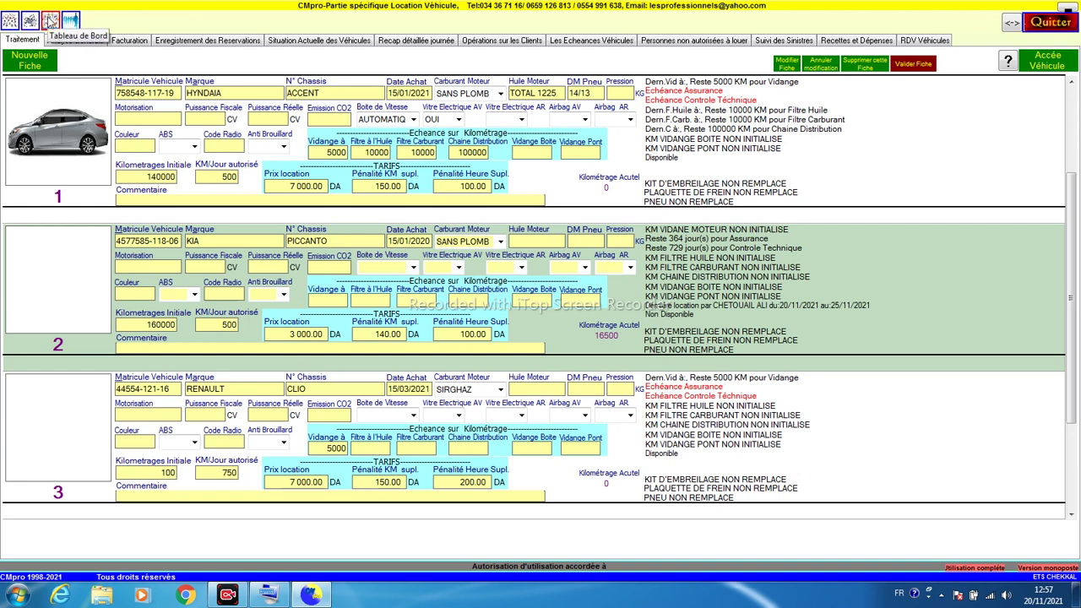
Step: Open the Tableau de Bord daily dashboard from the top-left toolbar
click(49, 19)
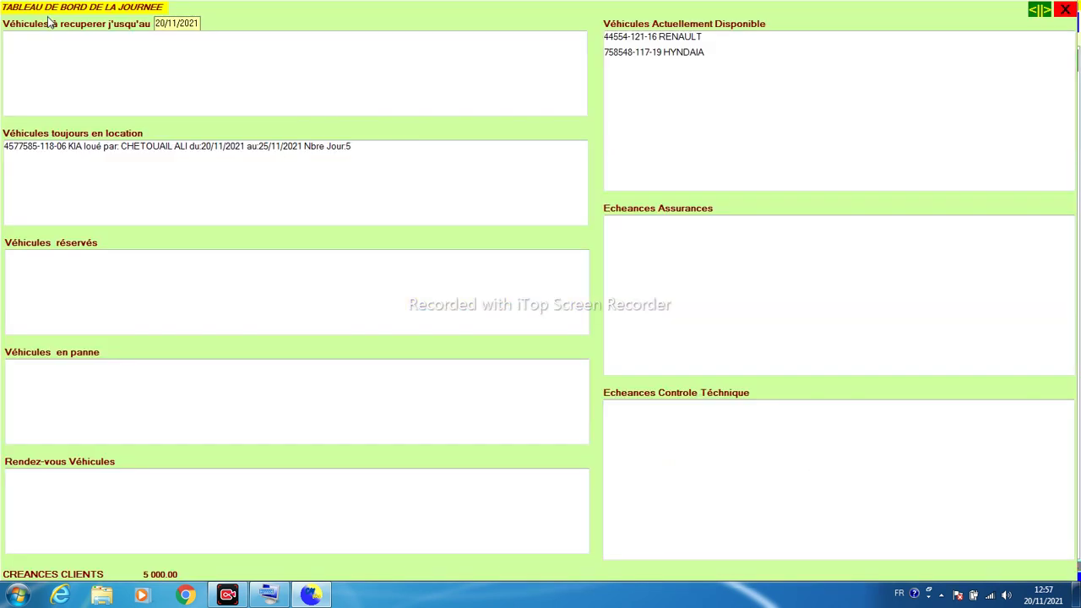
Step: Check the KIA rental plus the available RENAULT and HYNDAIA entries, then close the dashboard
click(40, 149)
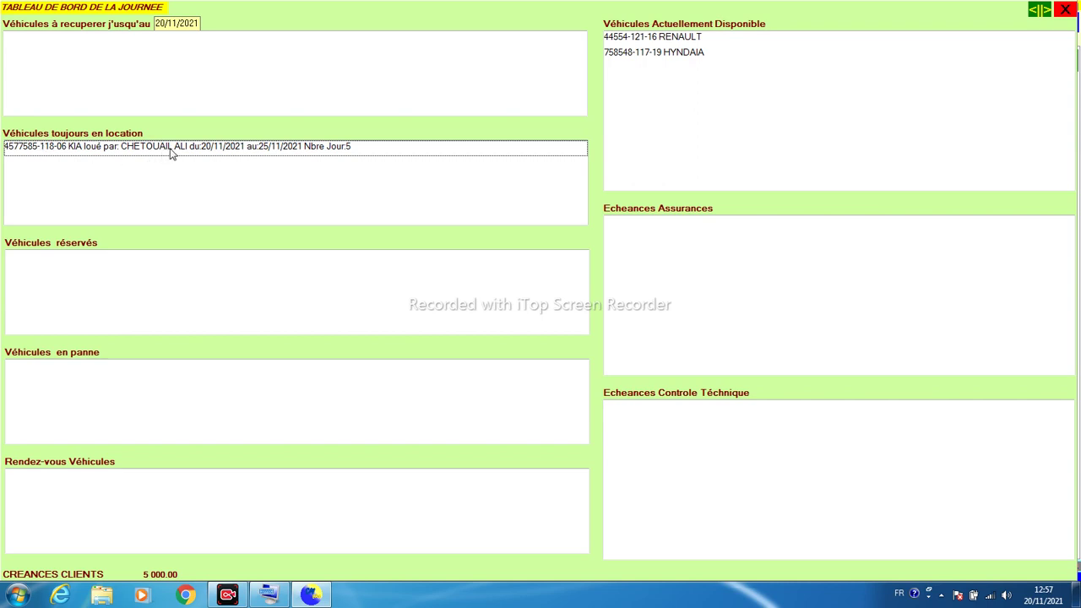
click(644, 38)
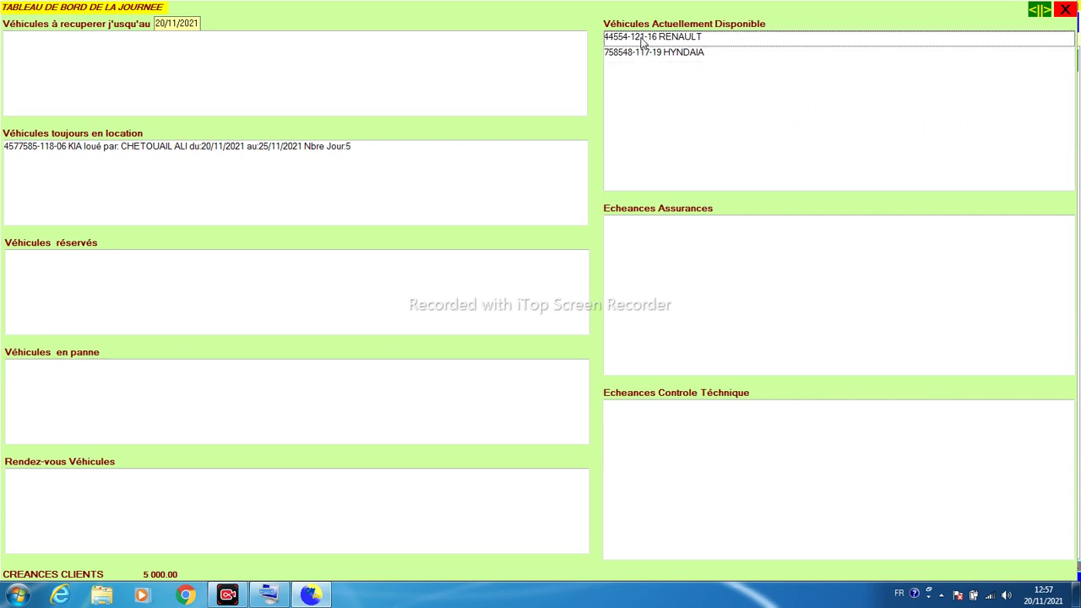
click(640, 54)
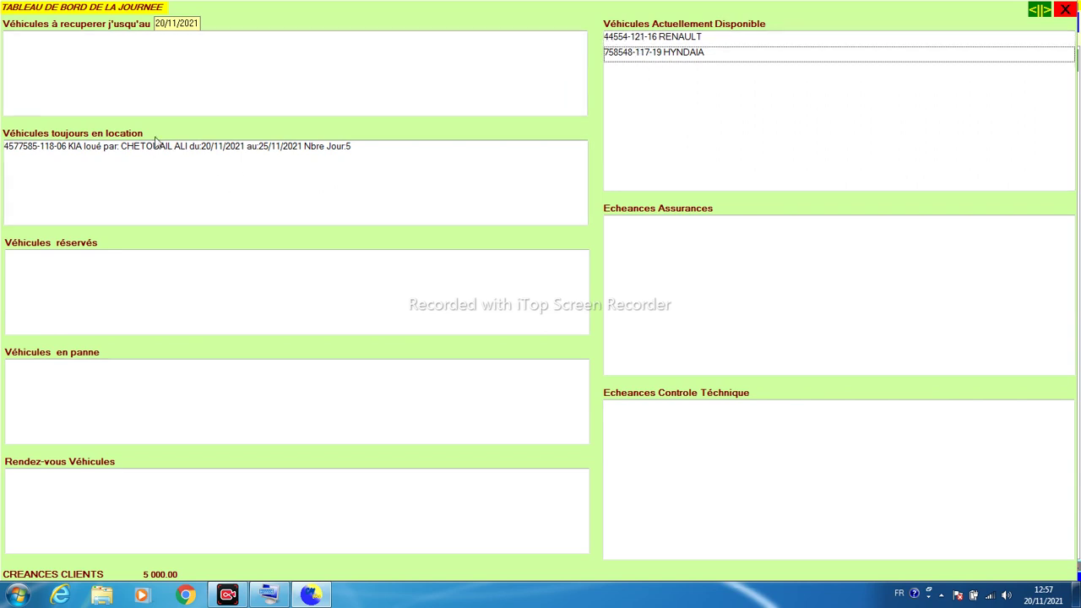
click(93, 151)
click(679, 86)
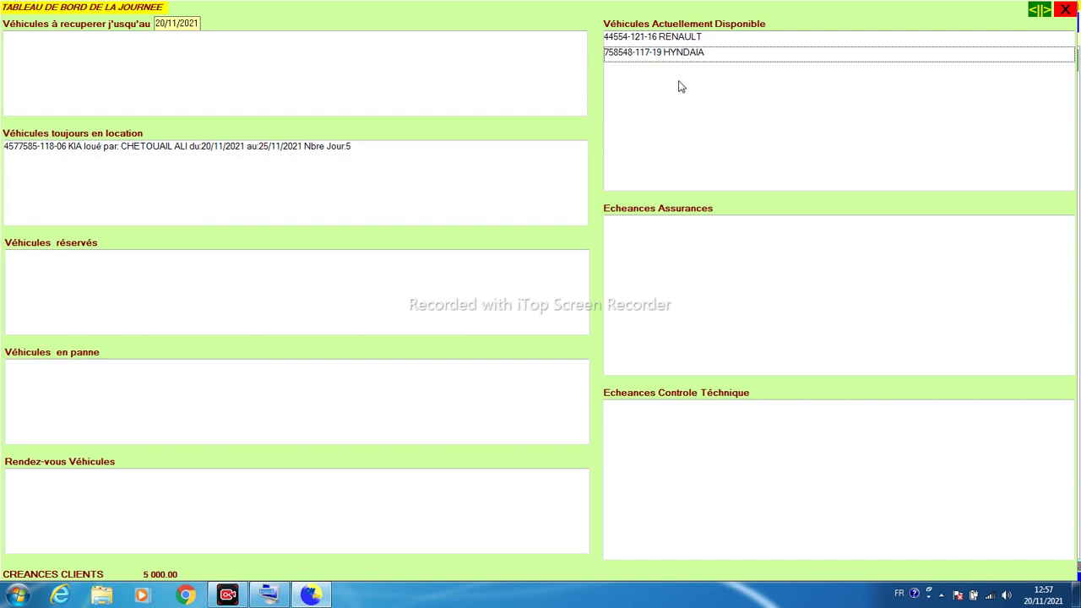
click(70, 147)
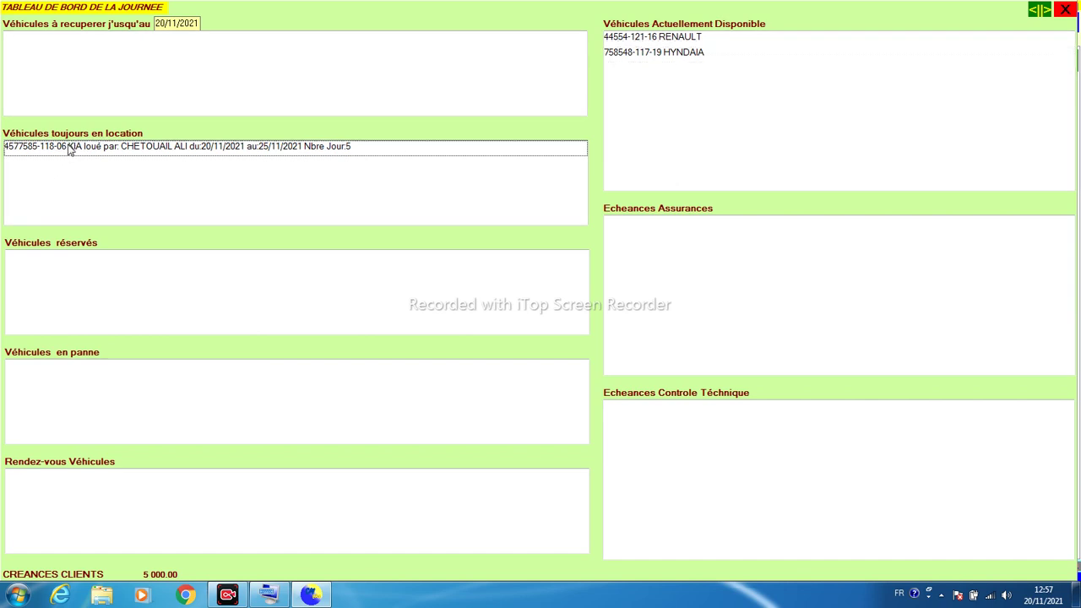
click(1065, 10)
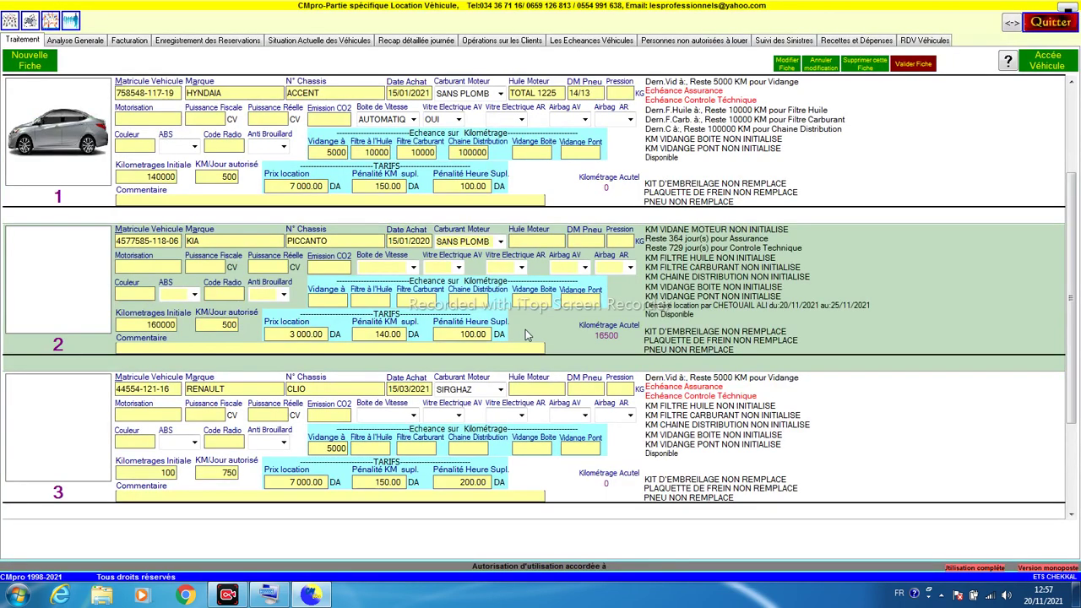
click(565, 195)
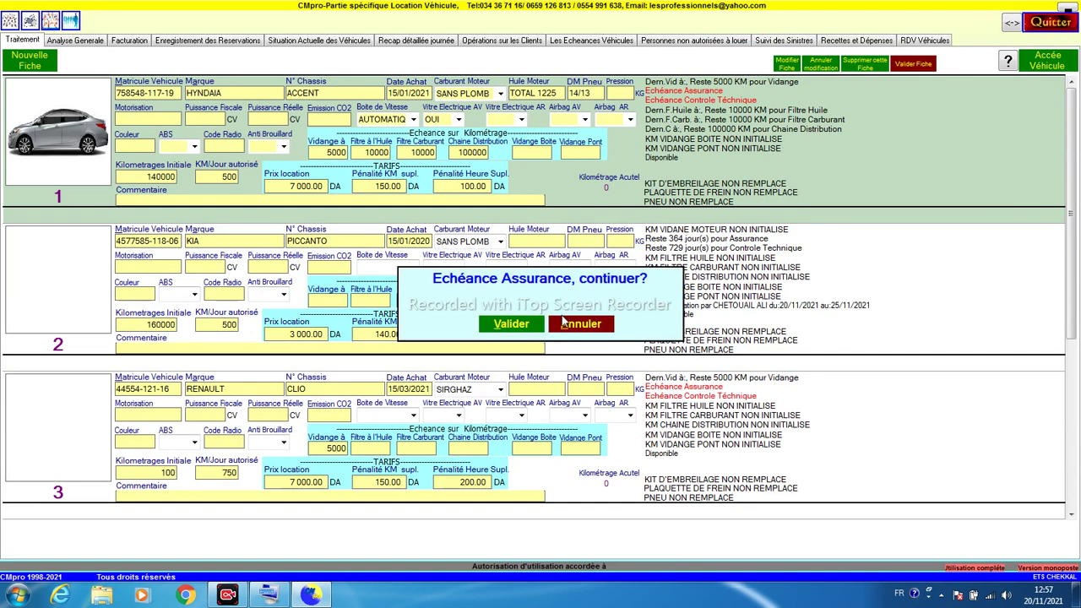
click(567, 326)
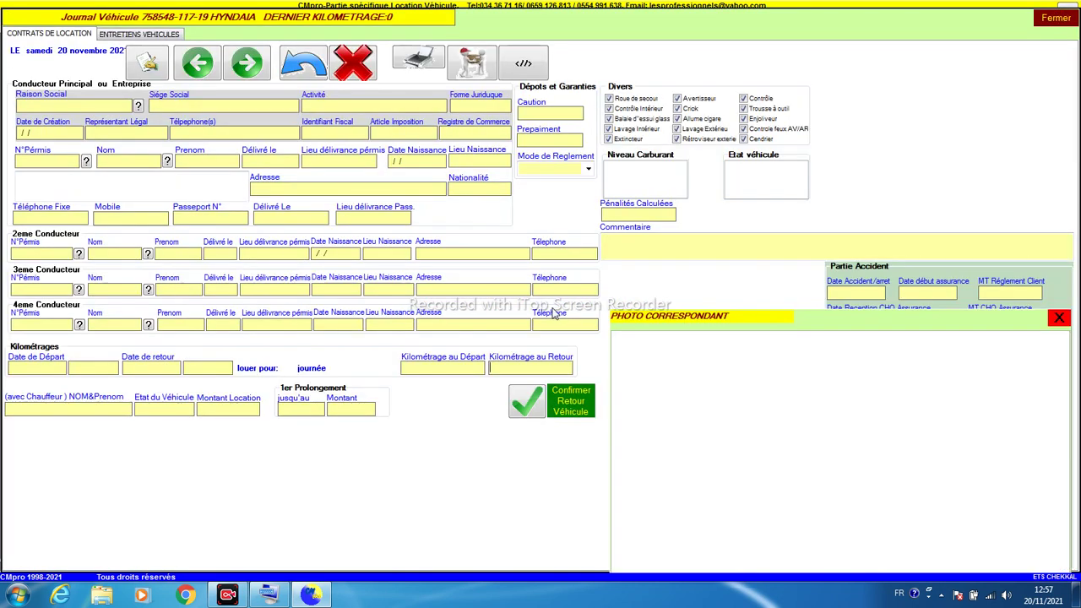
Step: Start a new HYNDAIA contract for company SARL BETA with head office BEJAIA
click(131, 73)
click(84, 105)
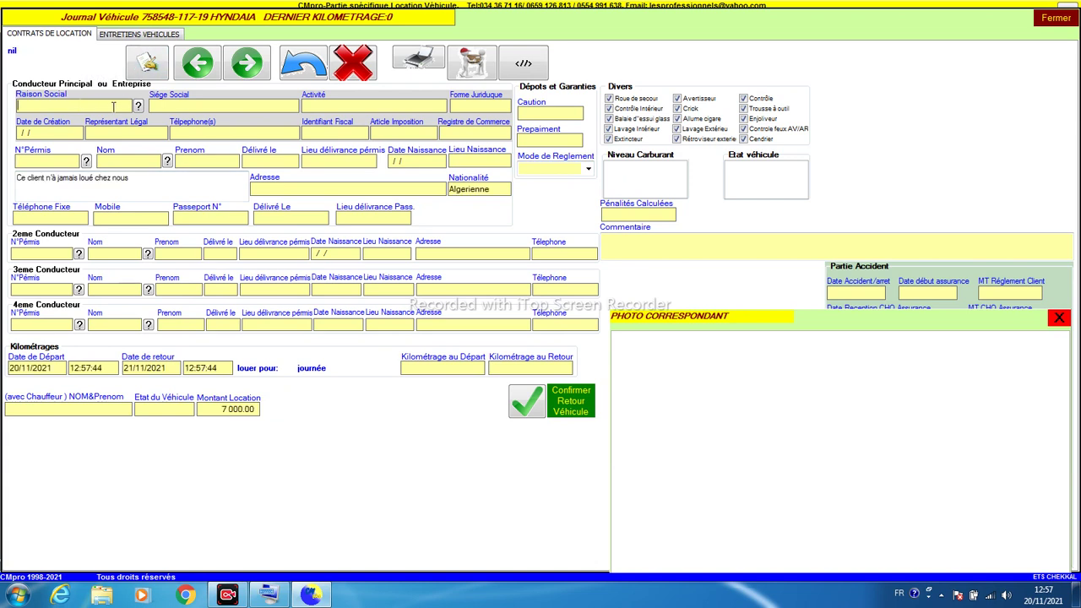
text(SARL BETA)
click(191, 106)
text(BEJAIA)
Step: Try the licence-number lookup, dismiss the results, and begin typing the main driver's licence and name
click(85, 161)
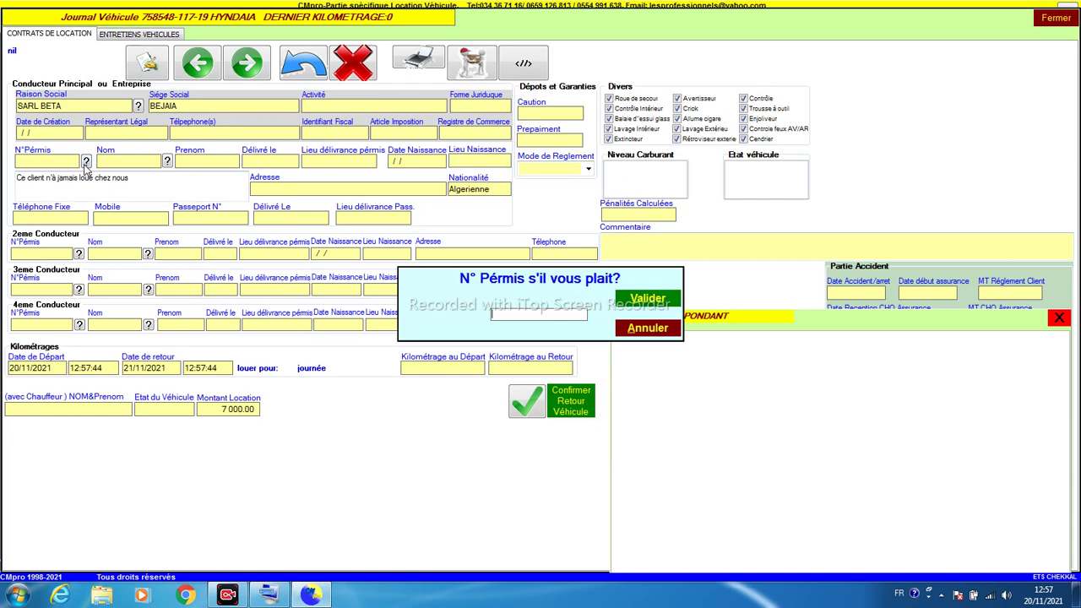
key(Return)
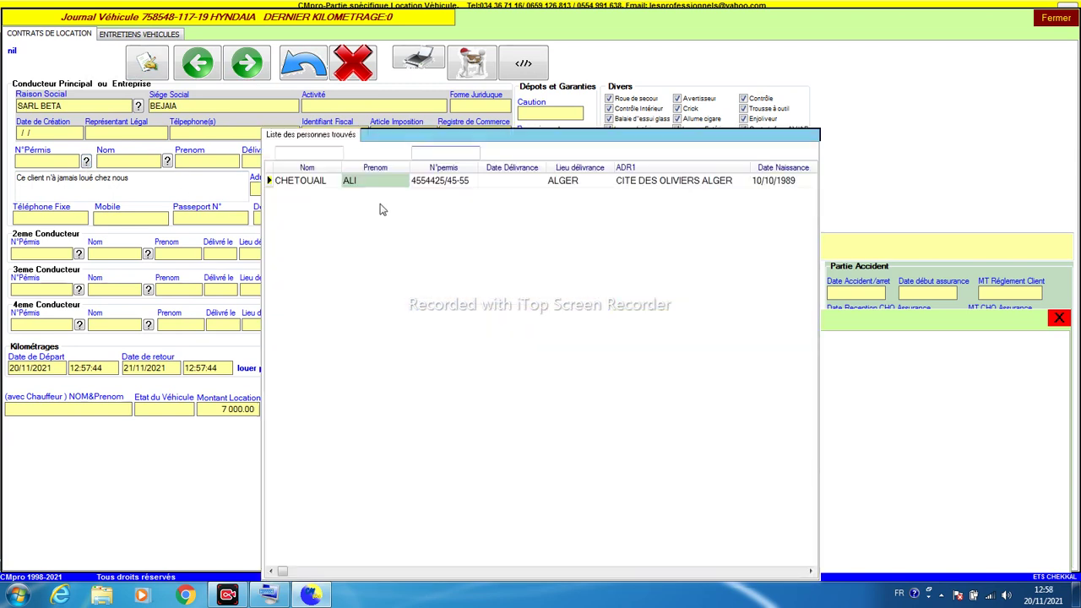
click(313, 181)
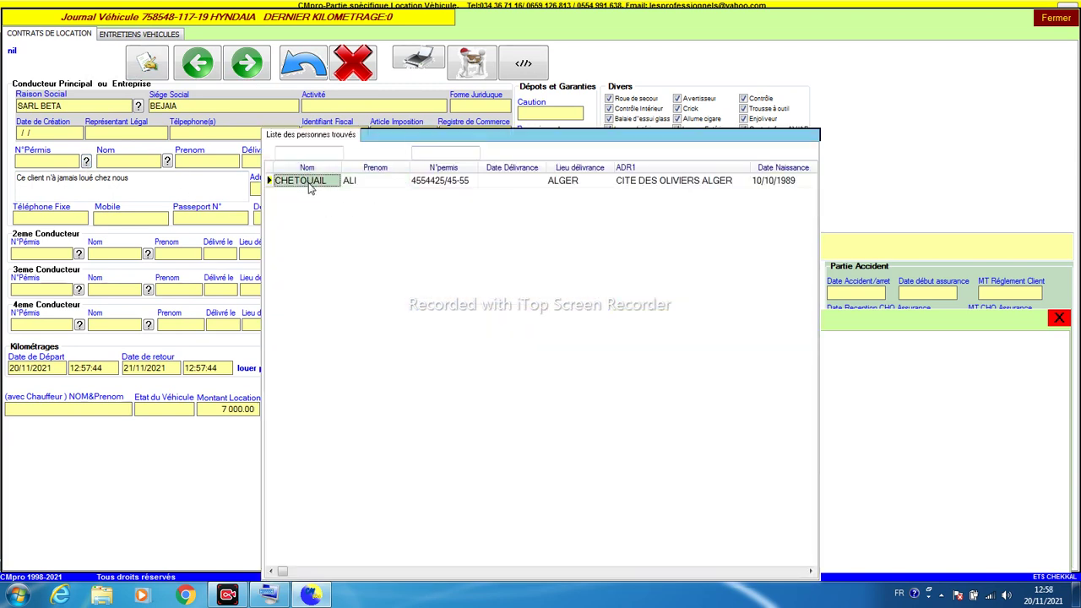
click(361, 183)
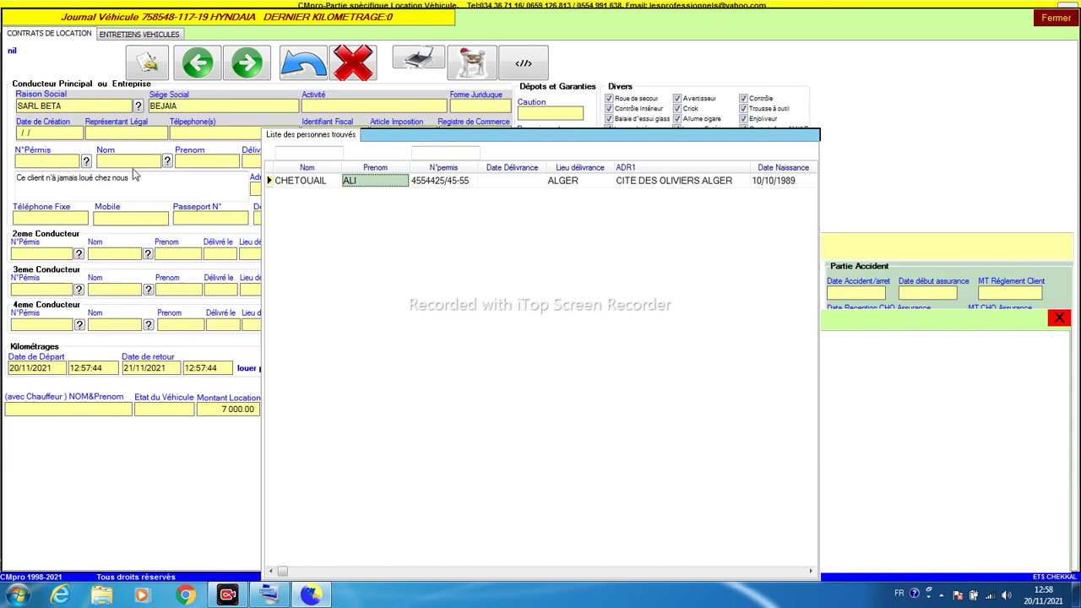
key(Escape)
click(67, 158)
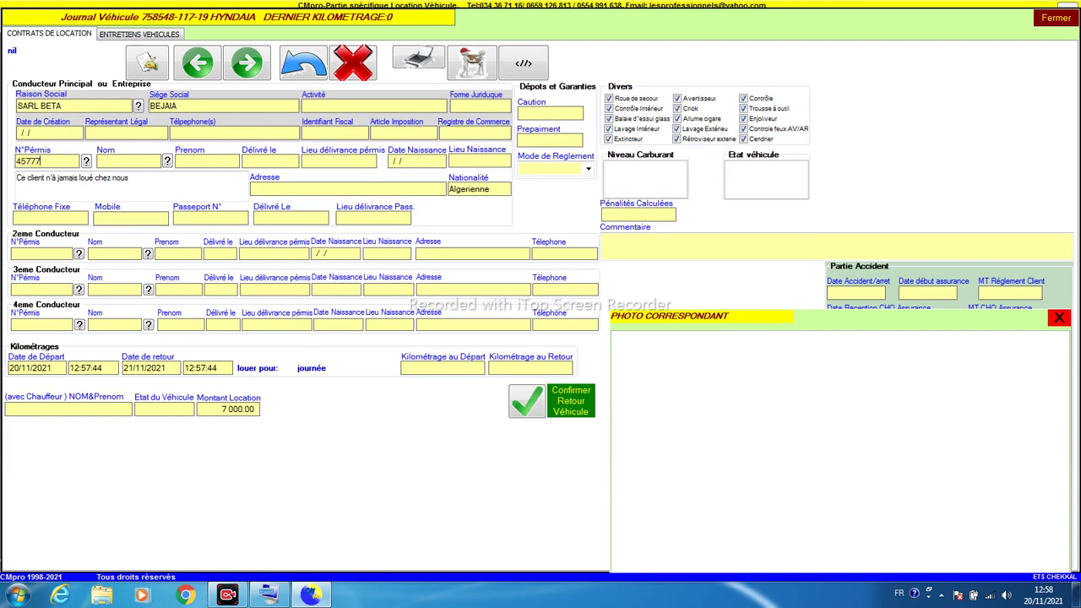
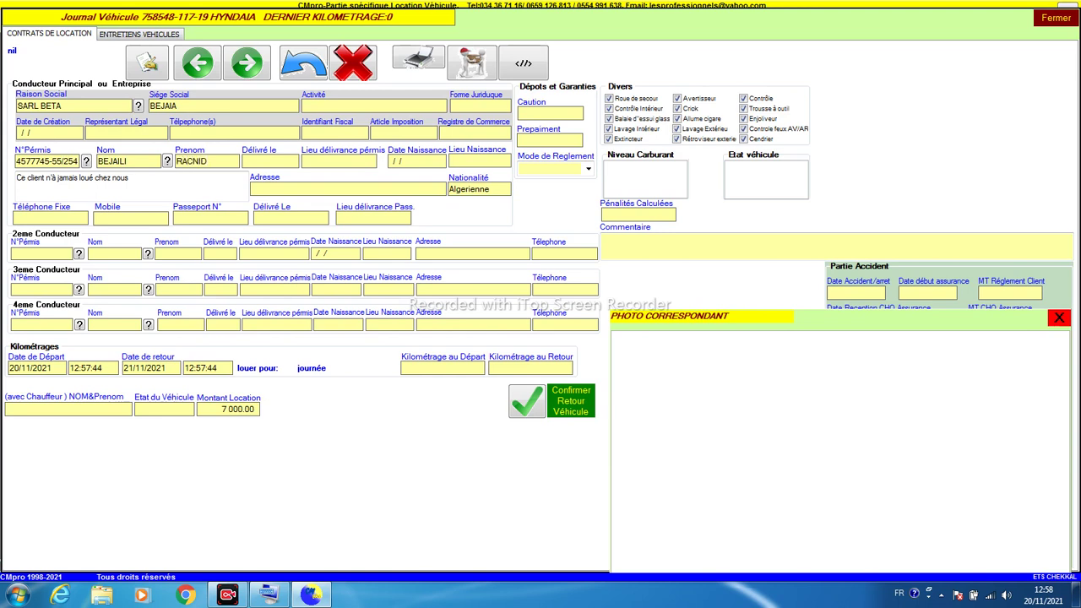
Step: Correct the spelling of the main driver's first name
key(shift+Left)
key(shift+Left)
key(shift+Left)
text(ID)
key(Tab)
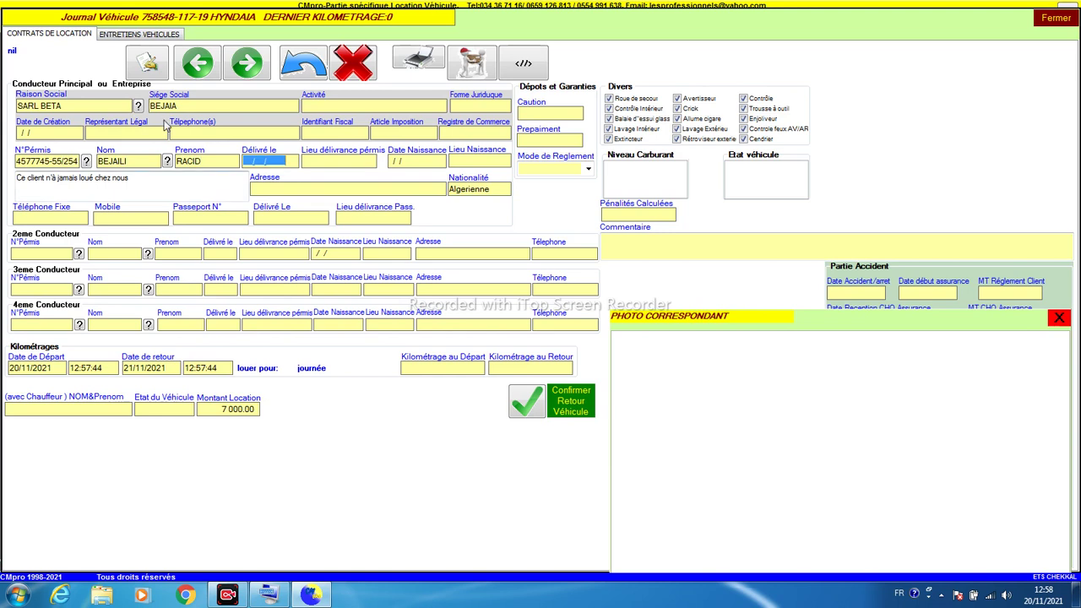
click(192, 162)
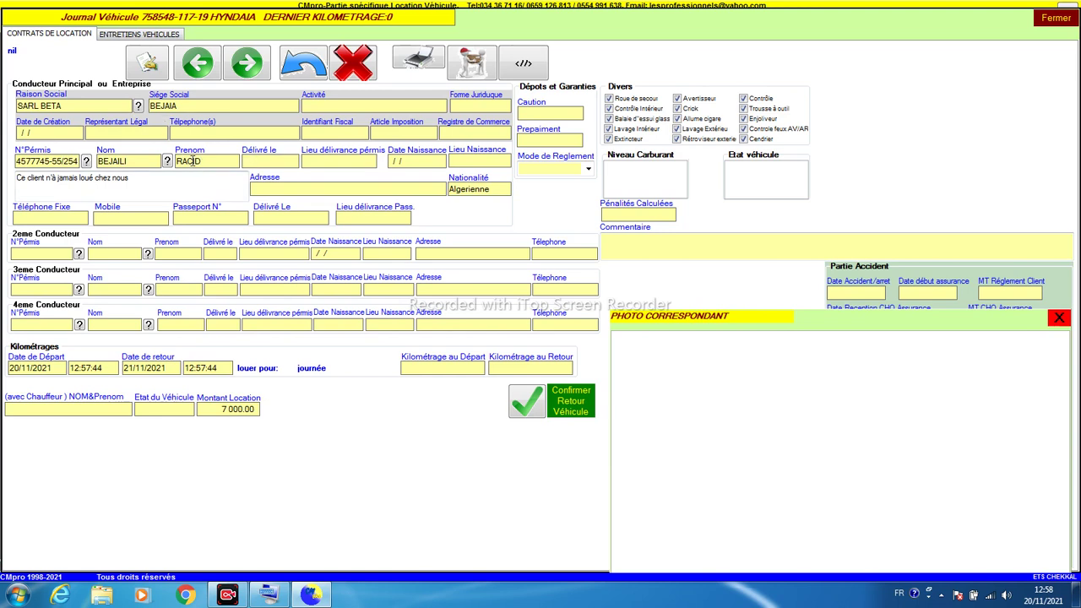
text(K)
key(BackSpace)
text(H)
click(270, 160)
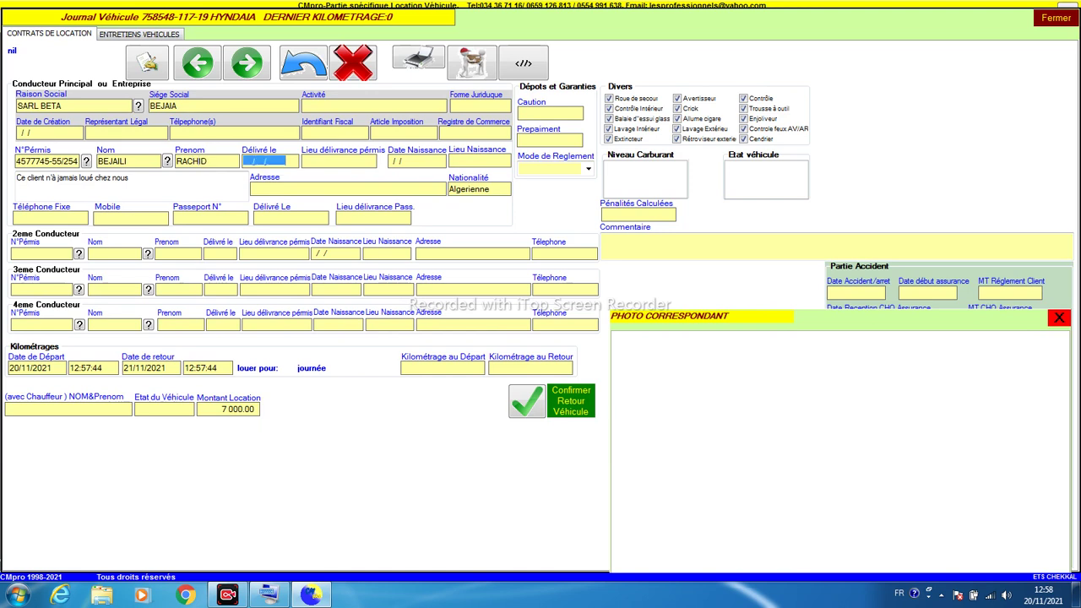
key(Tab)
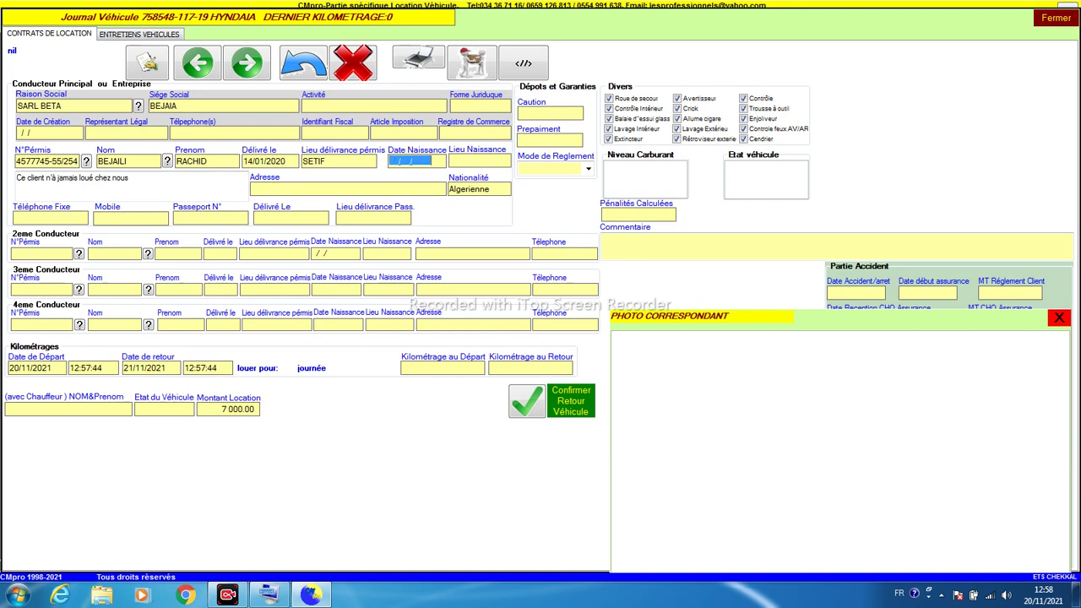
key(Tab)
key(Tab)
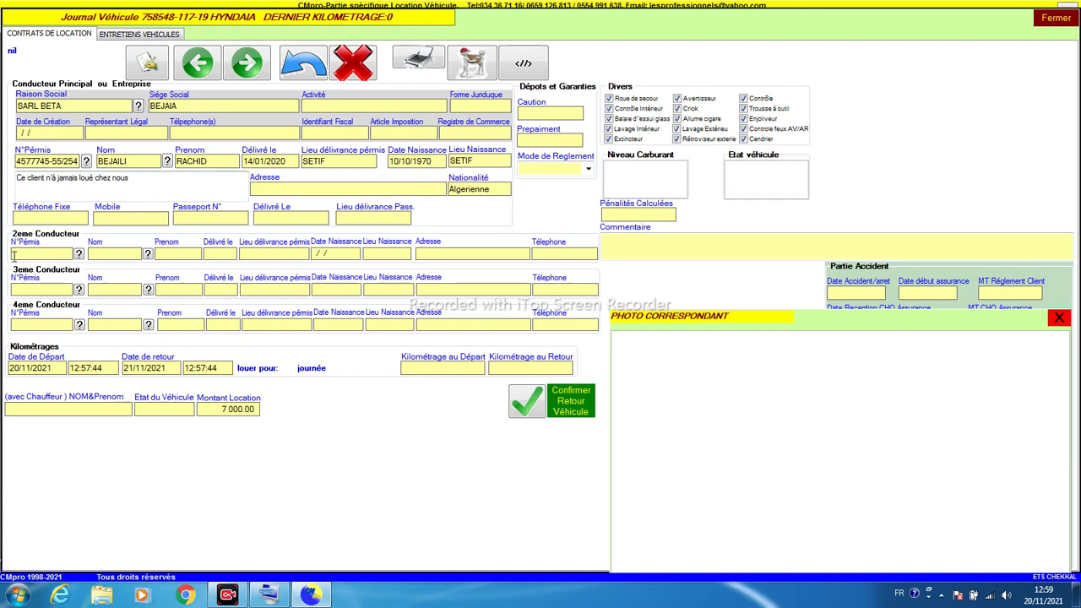
Step: Enter the second driver's licence number, surname and first name
click(26, 255)
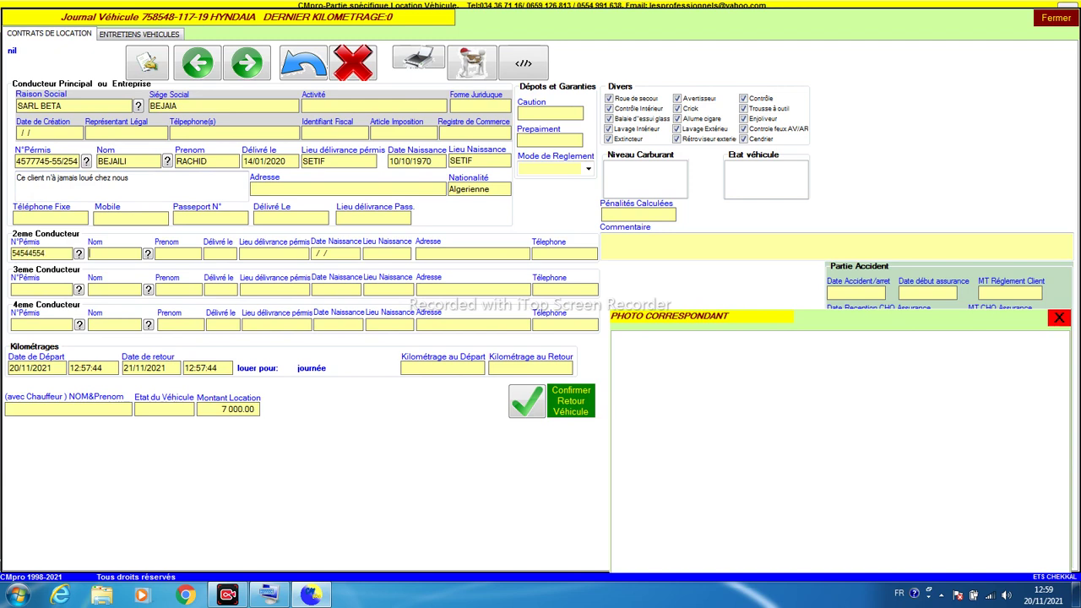
key(Tab)
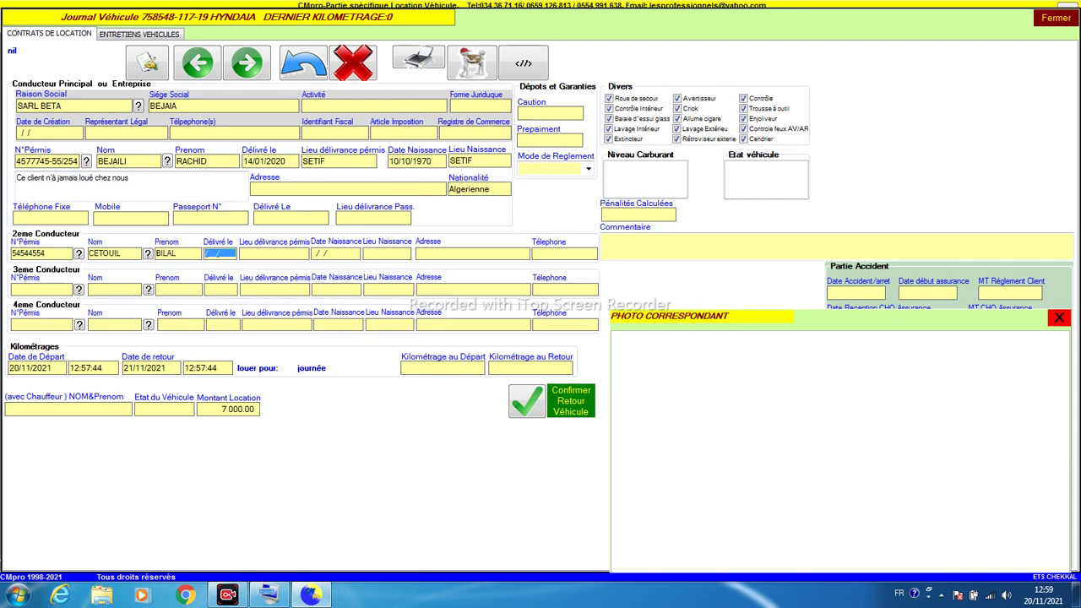
text(1111)
text(202)
text(ALER)
text(GER)
key(Tab)
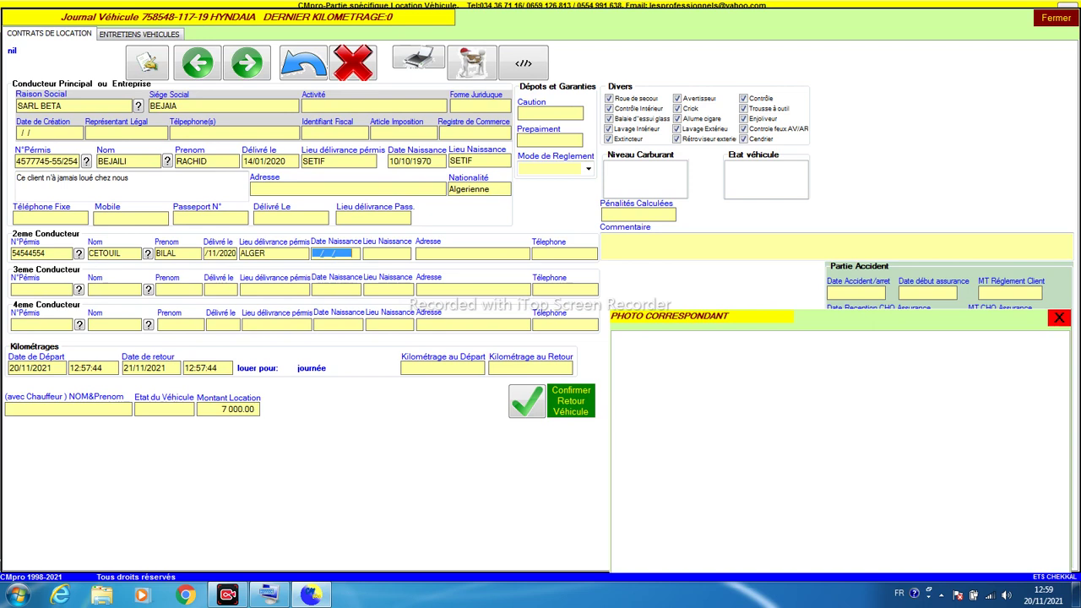
text(05011991)
key(Tab)
drag(336, 255, 370, 250)
text(1981)
Step: Add the second driver's birthplace ALGER after a rejected confirmation, then confirm again
click(529, 405)
click(535, 326)
click(397, 257)
text(ALER)
key(Left)
key(Left)
text(G)
click(486, 254)
click(524, 400)
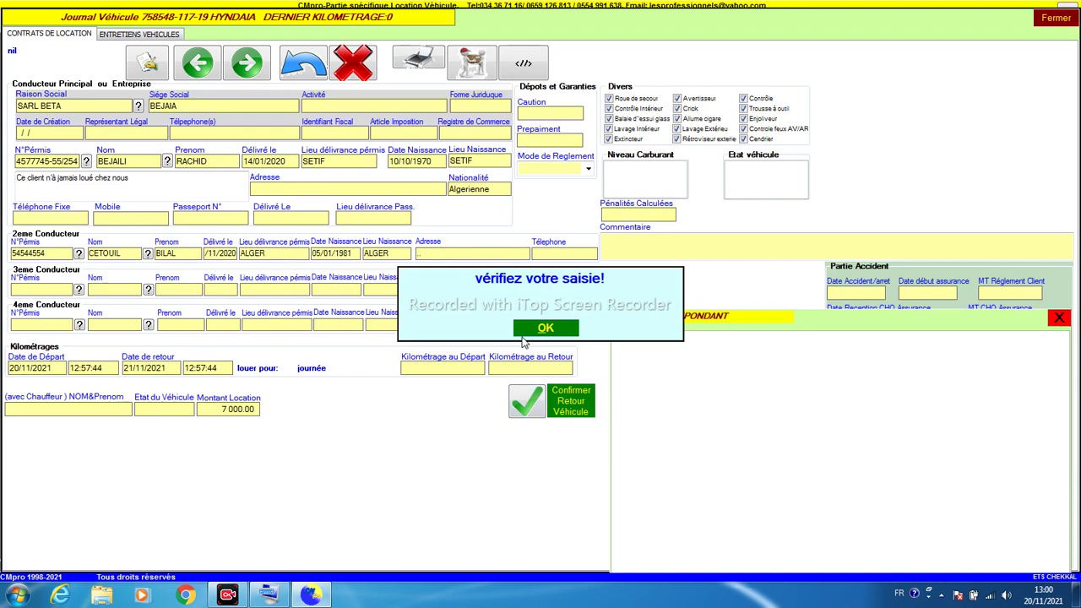
Step: Clear the 'vérifiez votre saisie!' warnings and re-confirm until the 20/11/2021 one-day contract is accepted
click(545, 330)
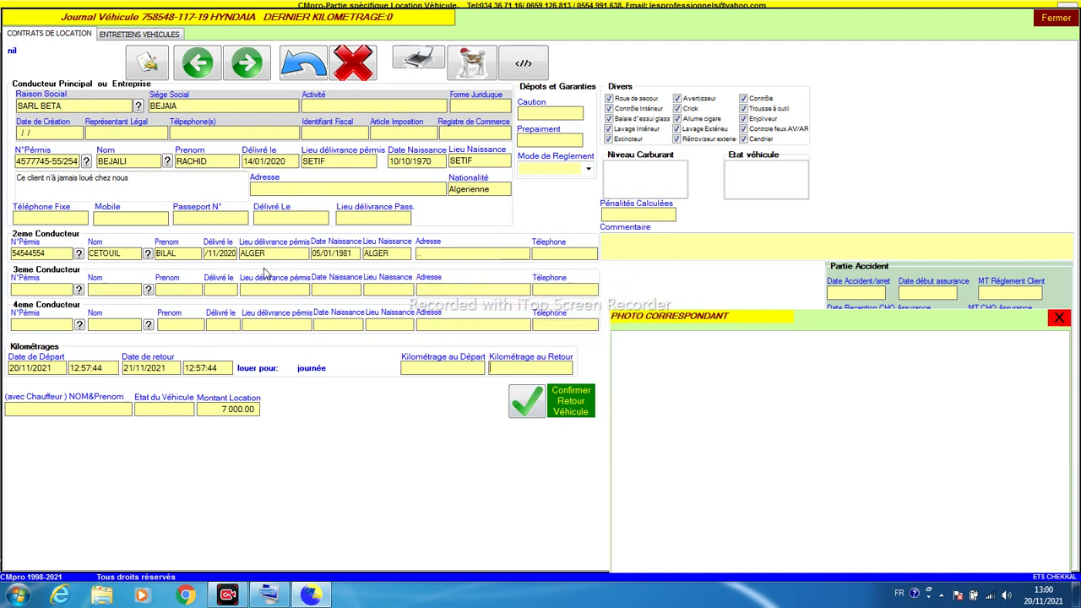
click(226, 254)
click(535, 256)
click(531, 411)
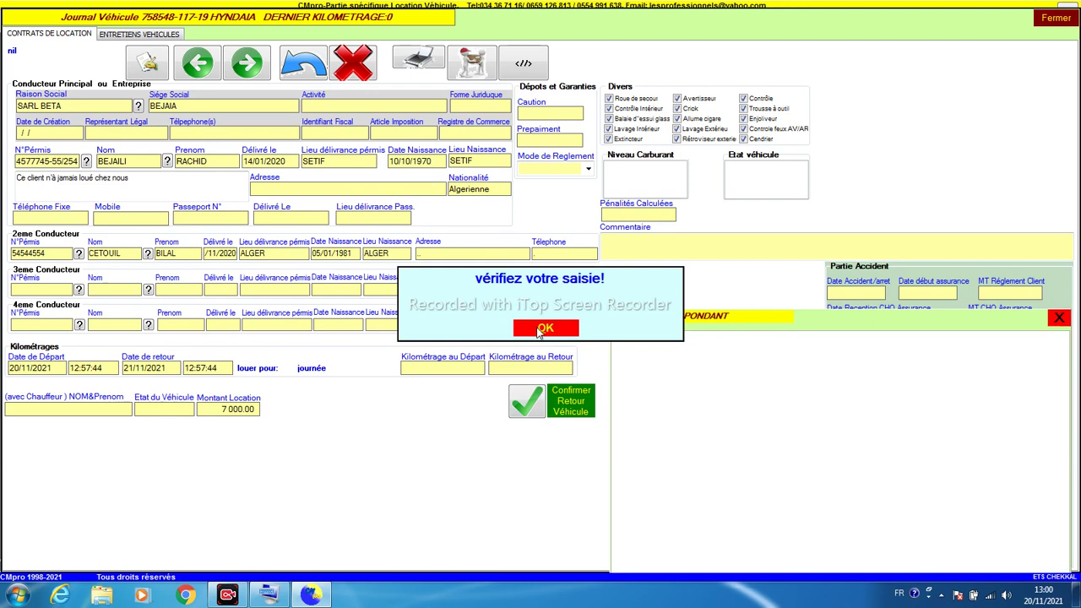
click(538, 329)
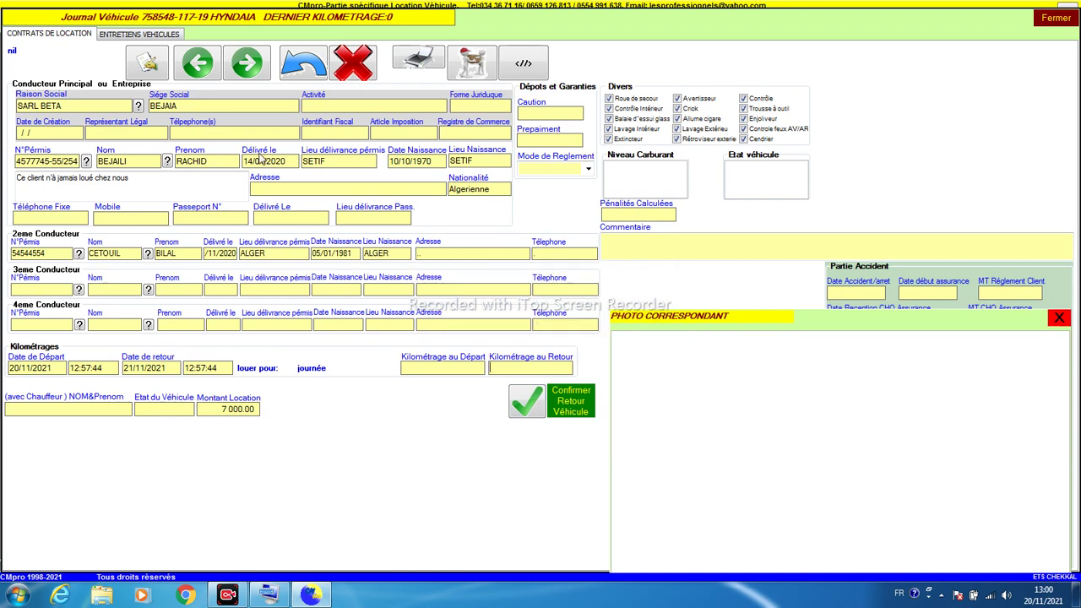
click(311, 186)
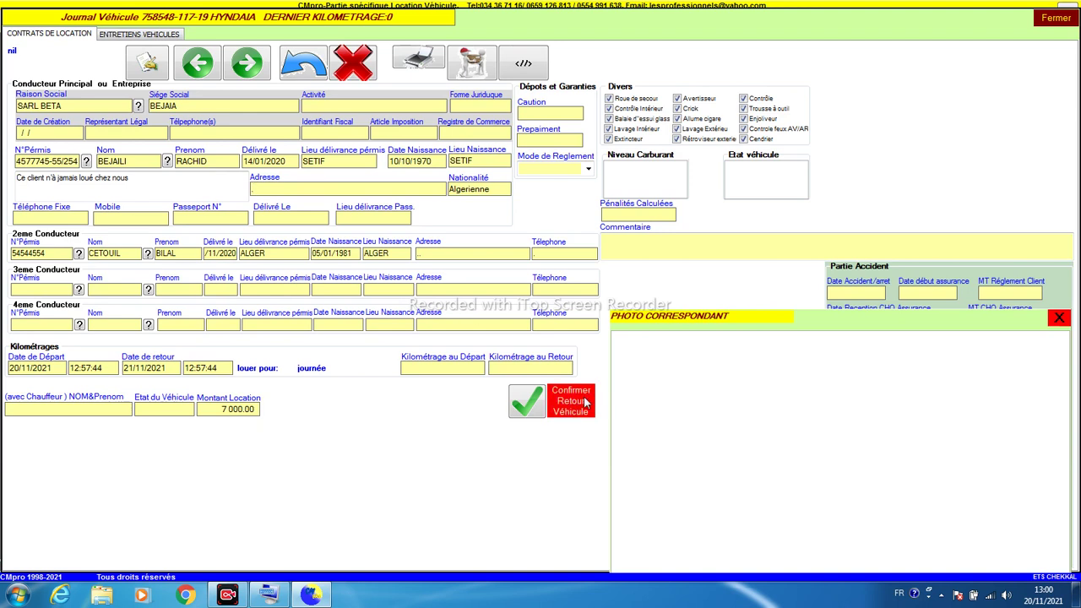
click(538, 409)
click(542, 332)
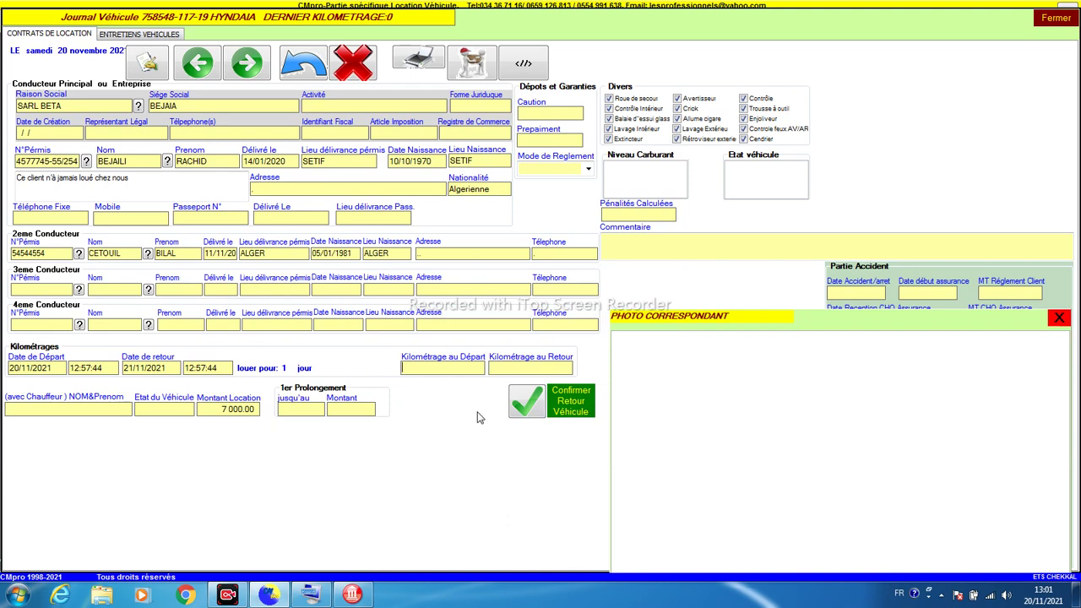
Step: Record departure mileage 140000 and save the contract
text(140000)
click(531, 405)
click(459, 369)
Step: Preview the contract for printing, close the vehicle journal, and open the daily dashboard
click(422, 58)
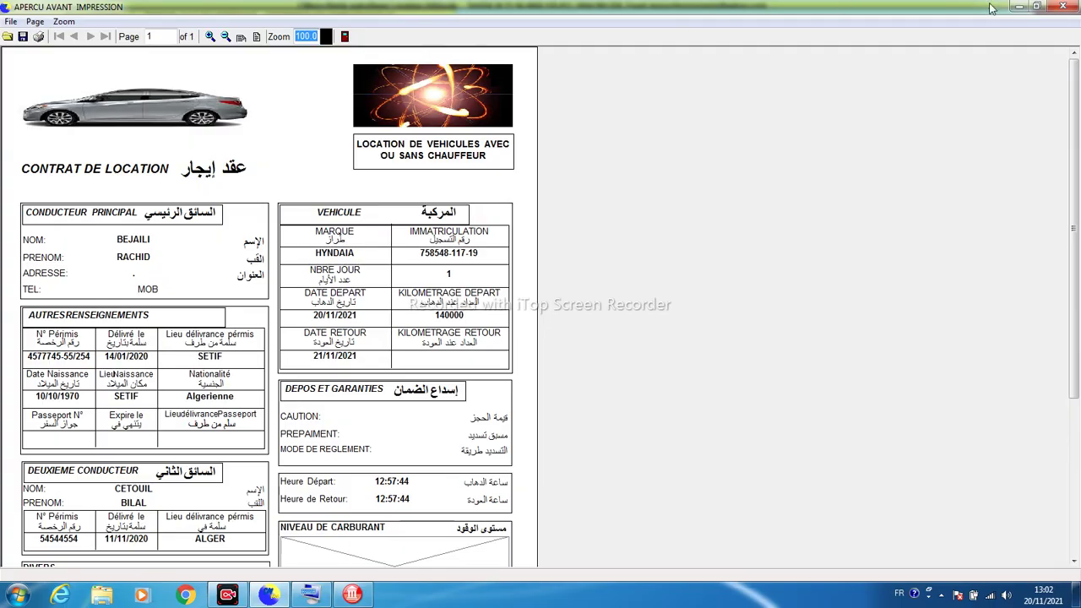
click(1066, 7)
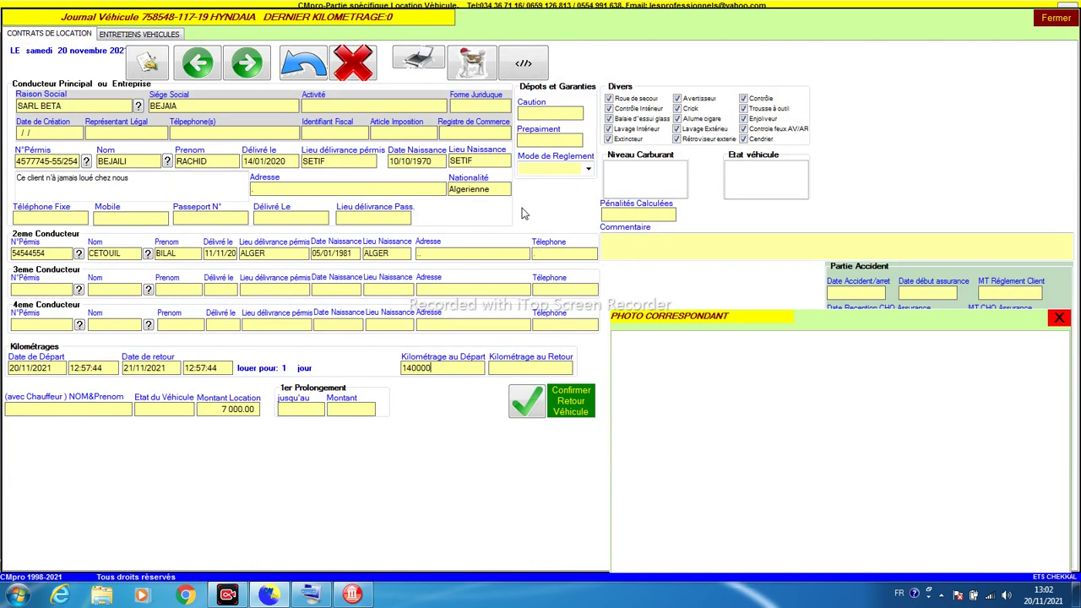
click(1054, 18)
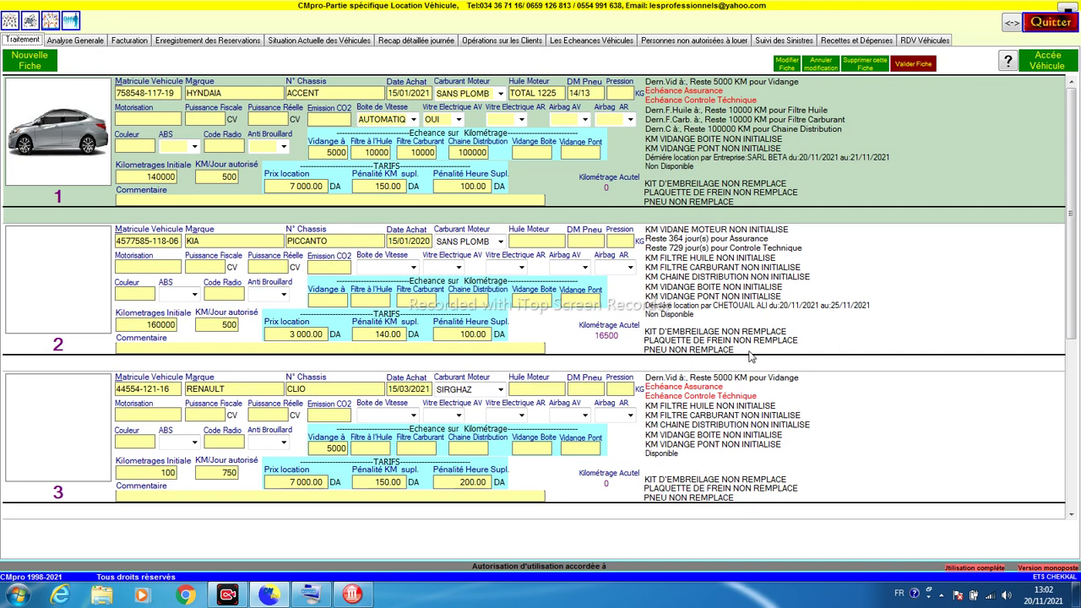
click(50, 26)
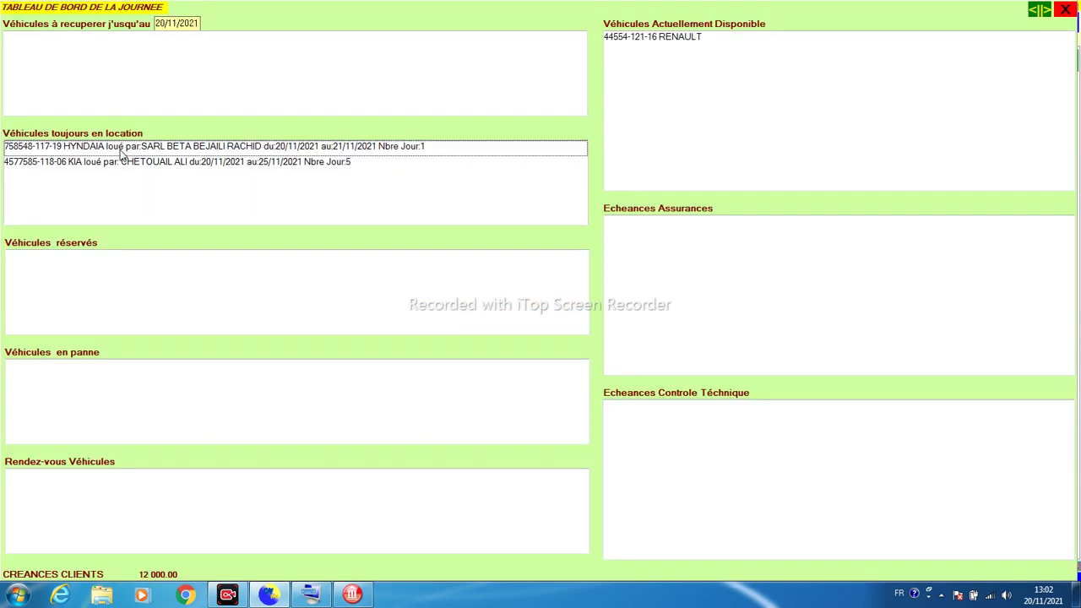
Step: Check the available RENAULT, vehicles to collect and rented HYNDAIA, then show Analyse Generale
click(643, 46)
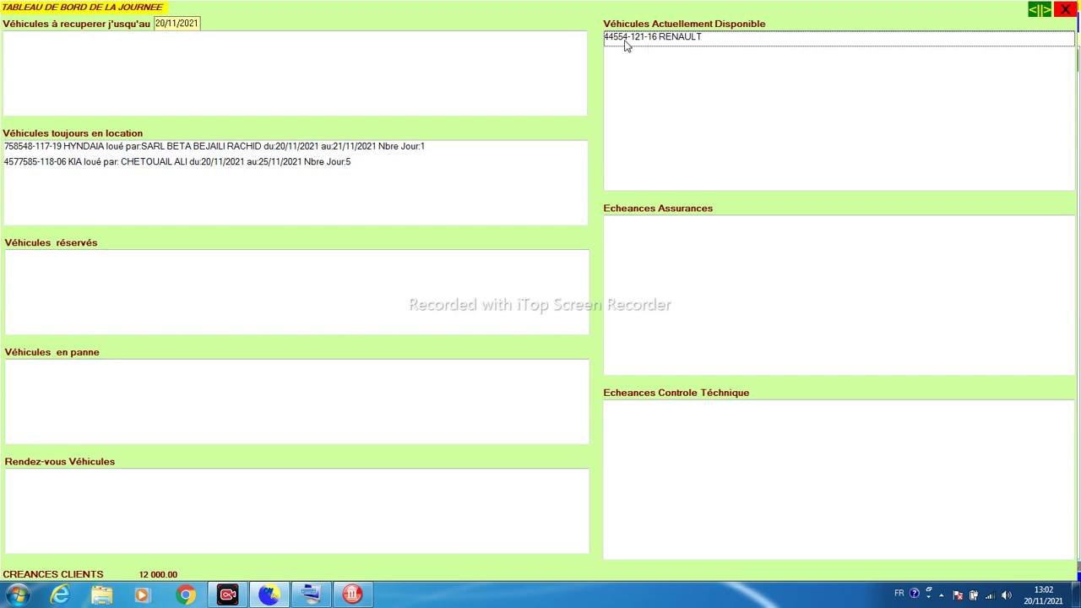
click(153, 54)
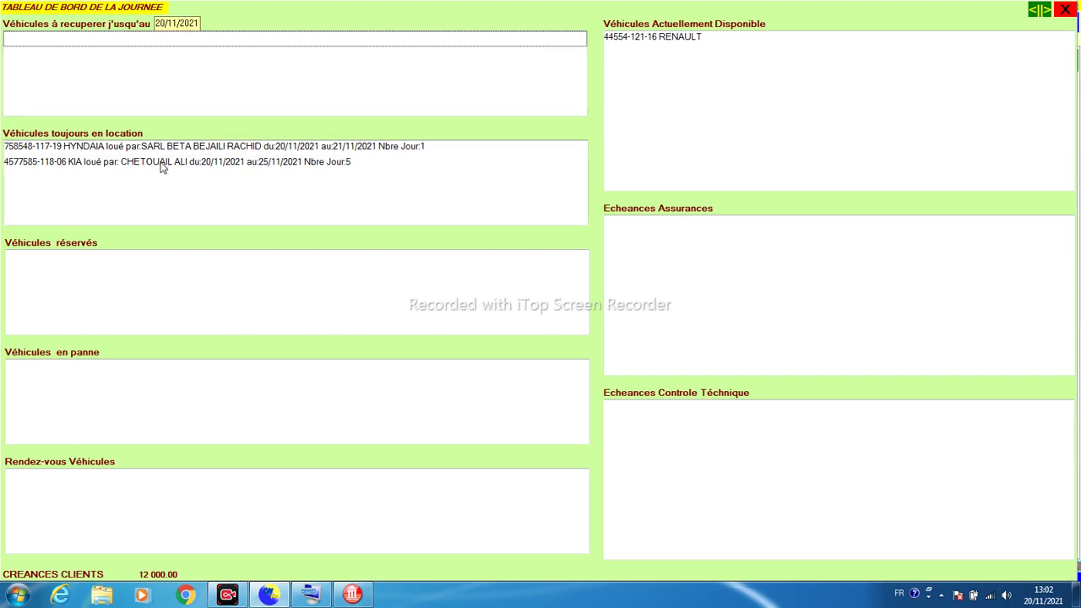
click(203, 148)
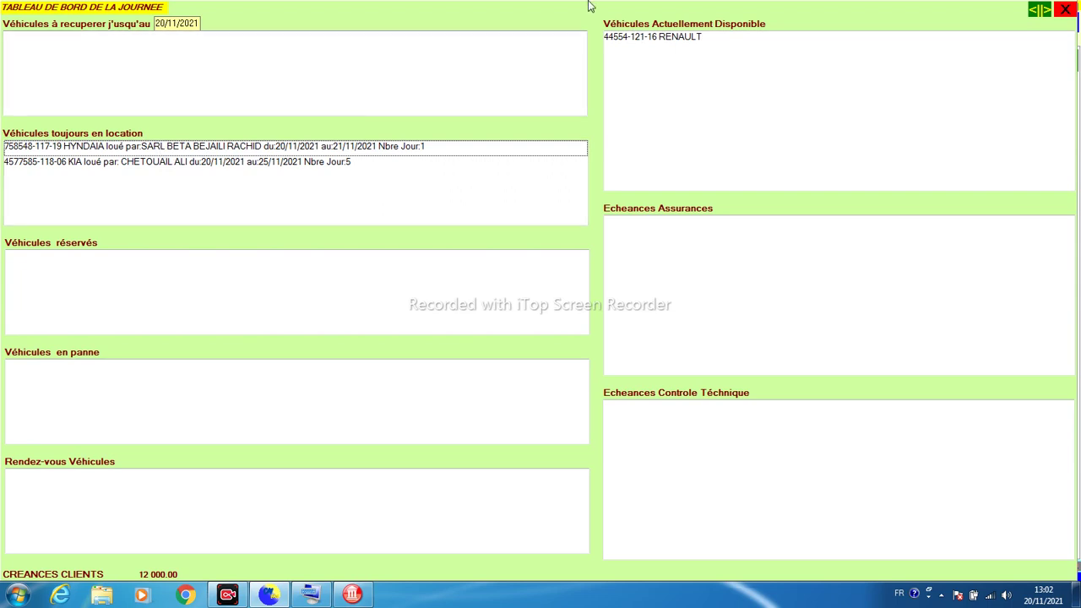
click(1062, 11)
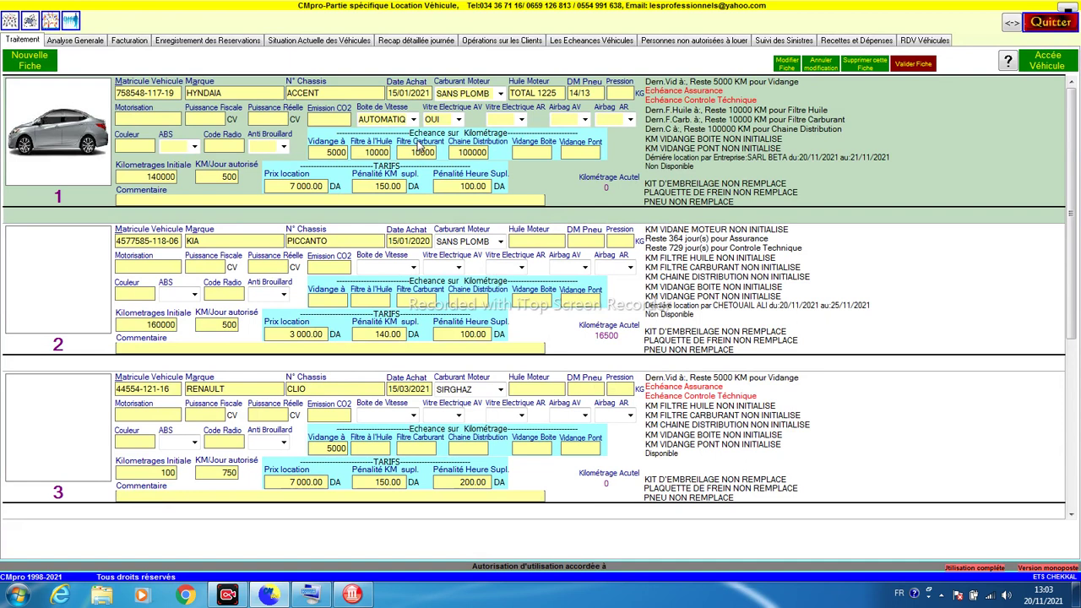
click(93, 44)
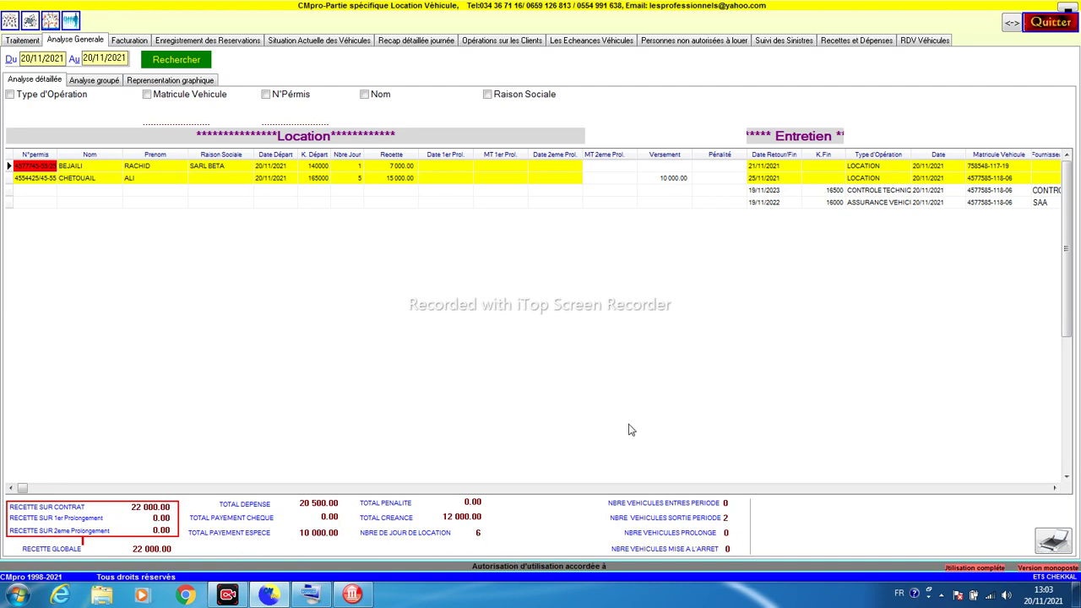
Step: Go to invoicing and display the last saved invoice, 00003, a 3-day rental totalling 24 990.00 TTC
click(832, 193)
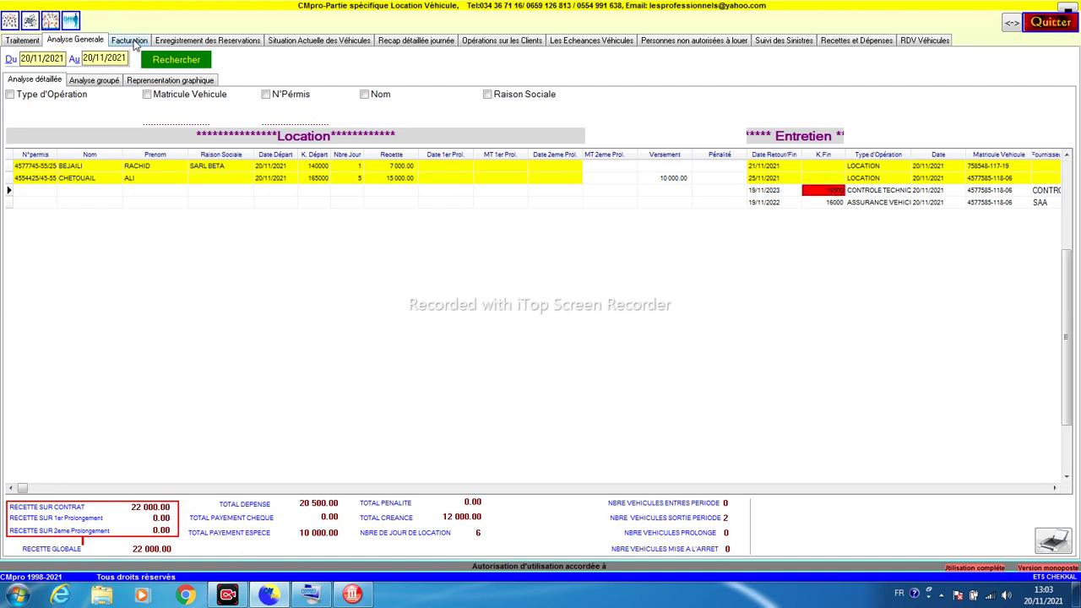
click(133, 40)
click(75, 82)
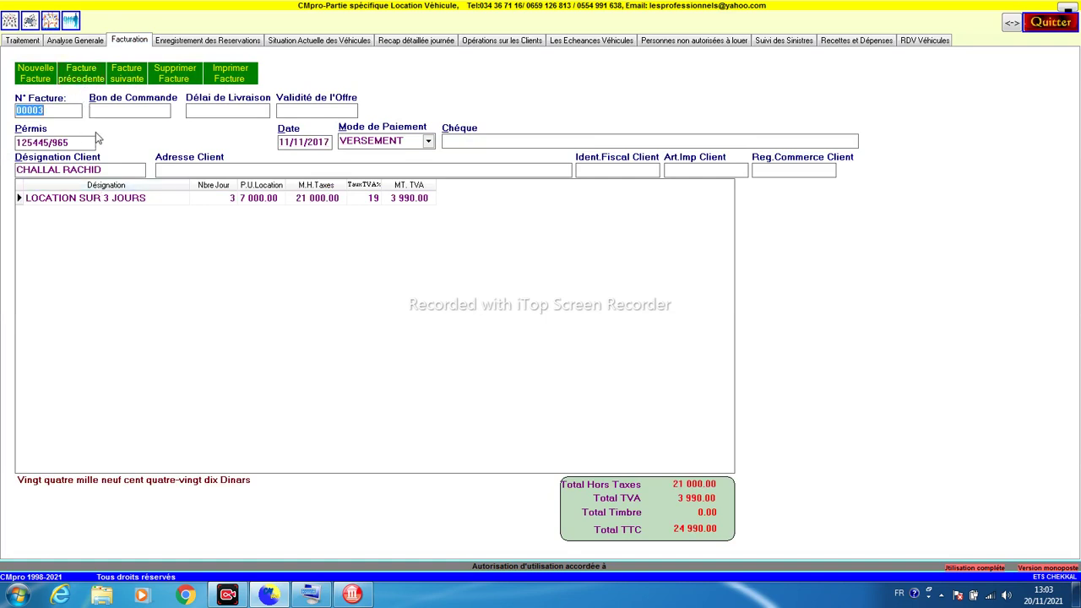
Step: Go back to the earliest invoice and delete the first two saved invoices
click(93, 84)
click(93, 85)
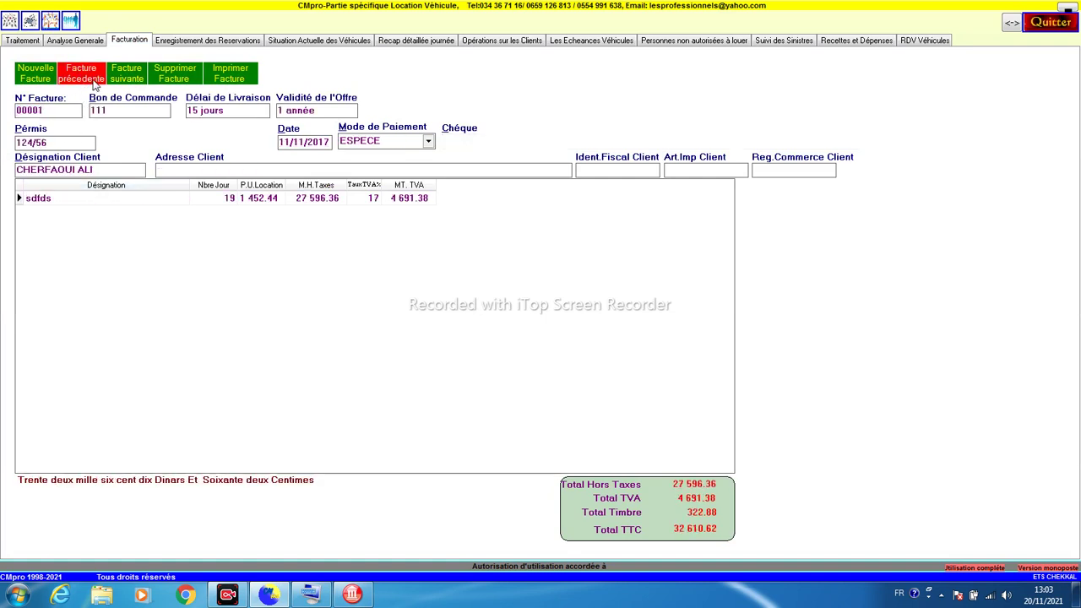
click(187, 83)
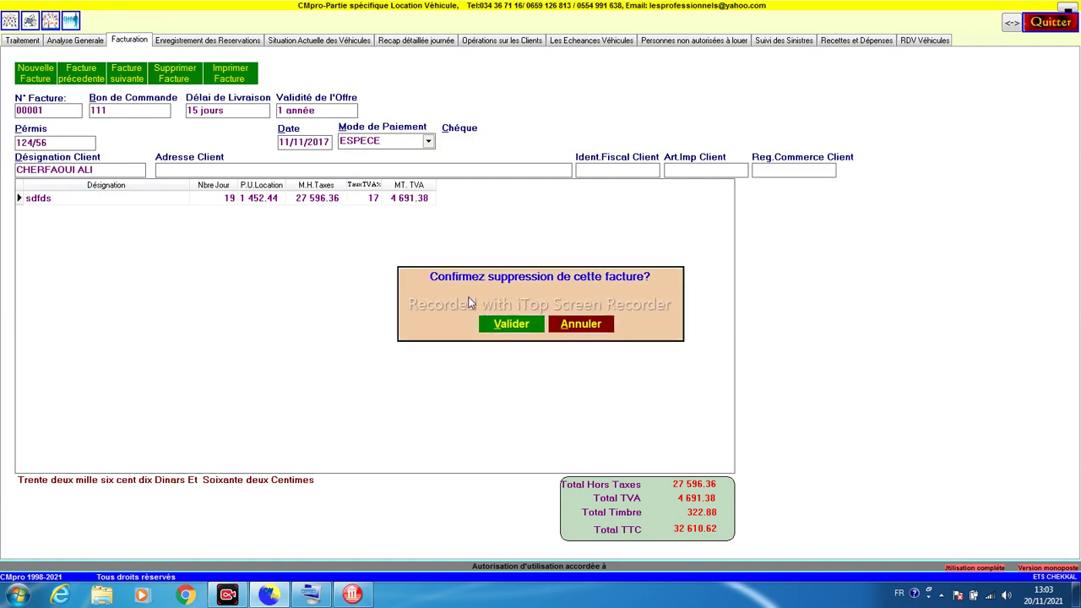
click(511, 323)
click(125, 84)
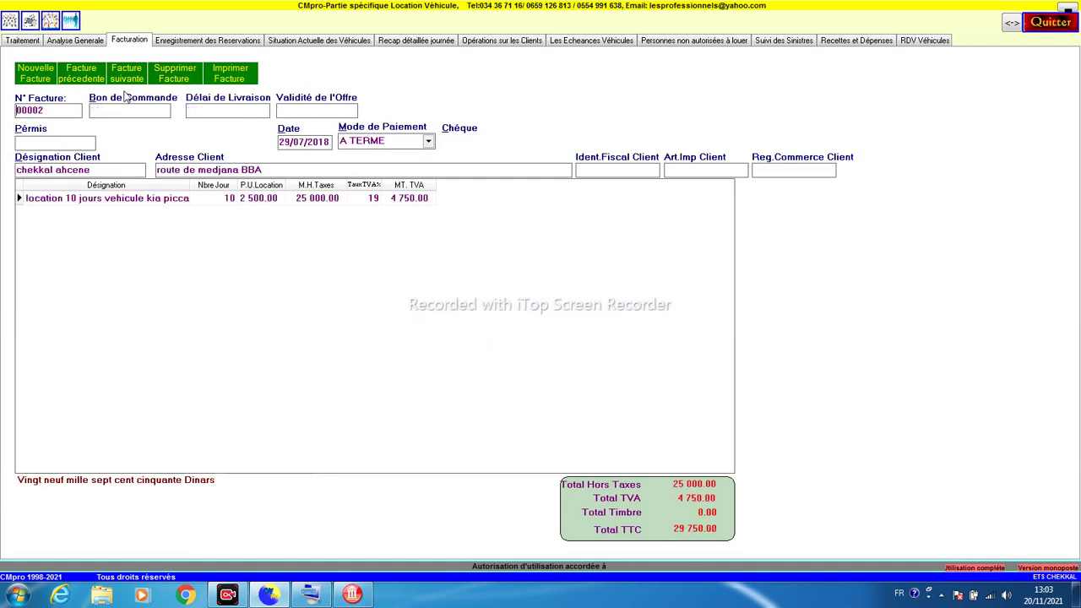
click(174, 78)
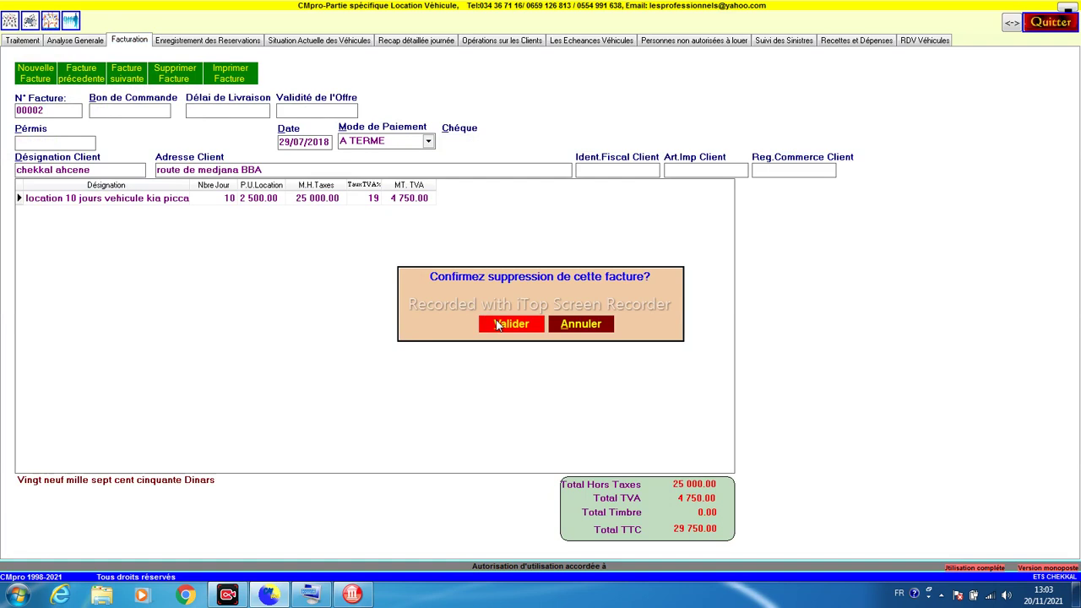
click(498, 325)
Step: Delete the last remaining invoice and start a new blank invoice numbered 00001
click(138, 84)
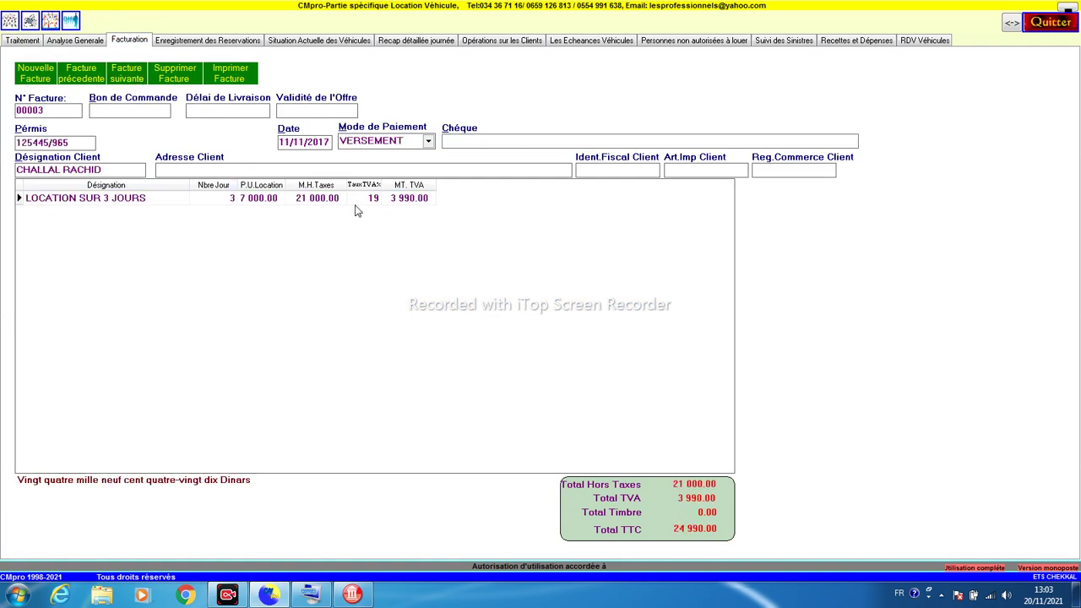
click(190, 81)
key(Return)
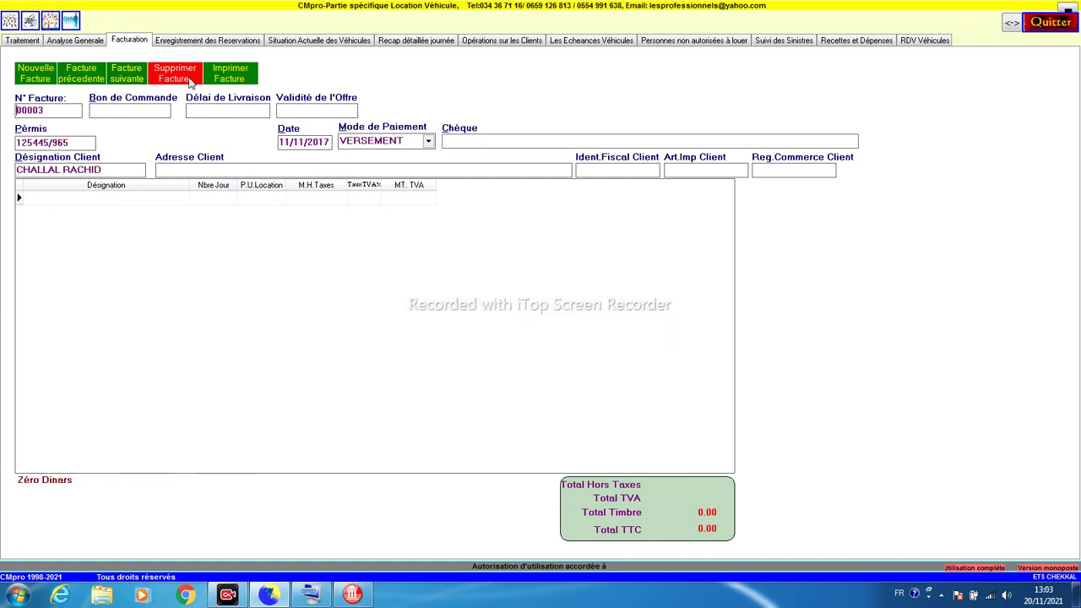
click(190, 81)
key(Return)
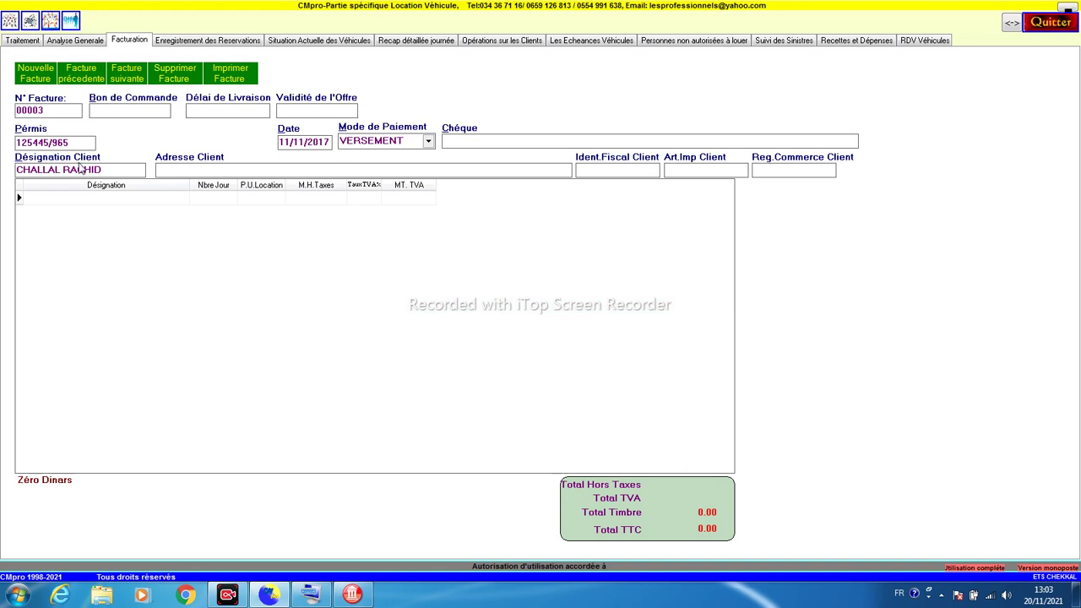
click(49, 79)
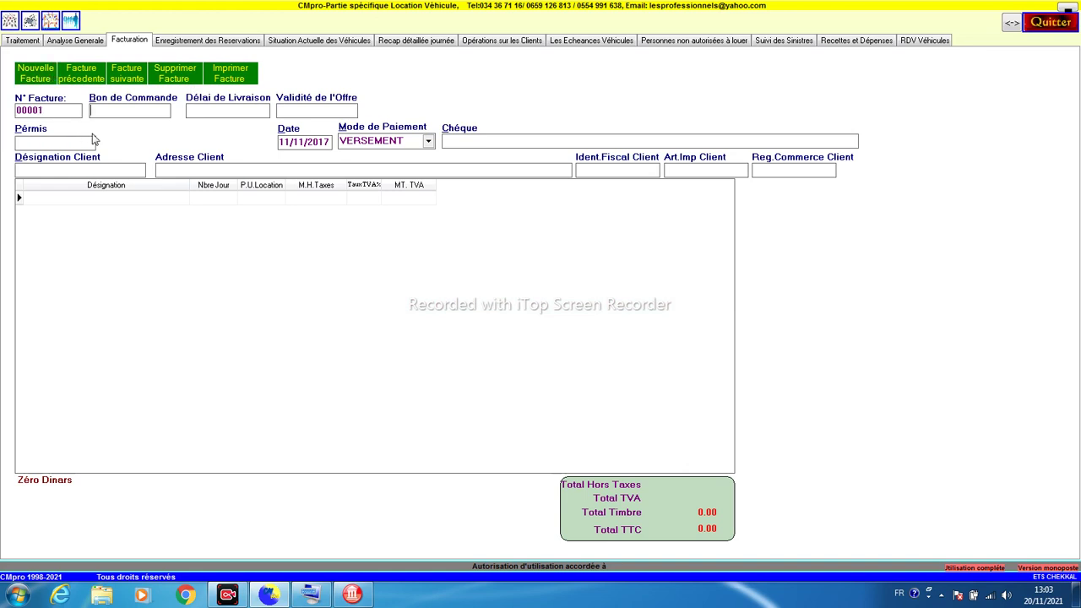
Step: Enter the client's name and a first invoice line 'LOCATION 3 JOURS'
click(91, 170)
text(CEKKALH)
click(35, 194)
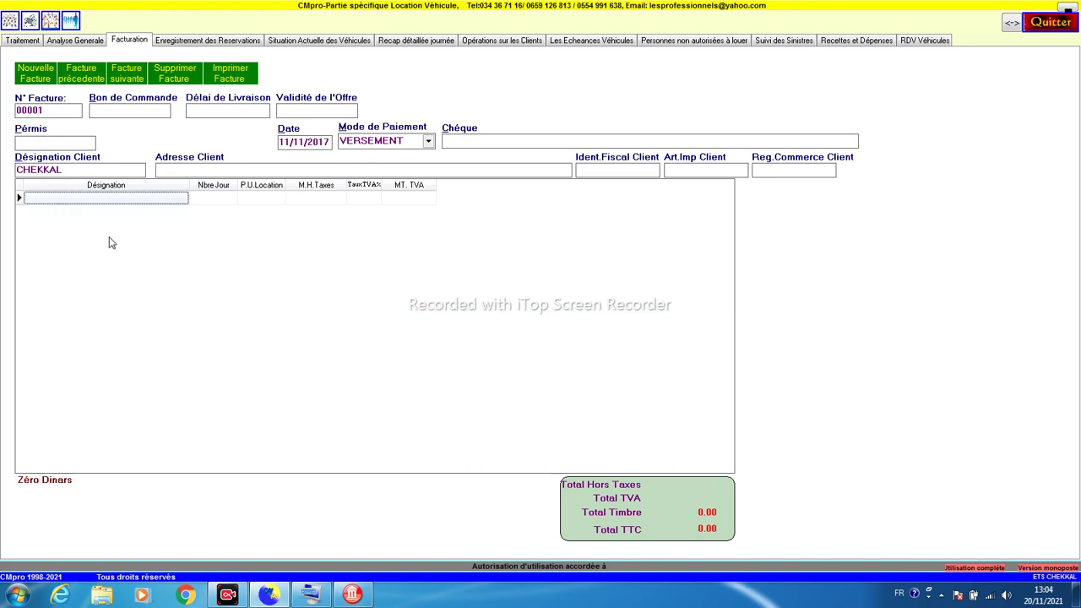
click(124, 198)
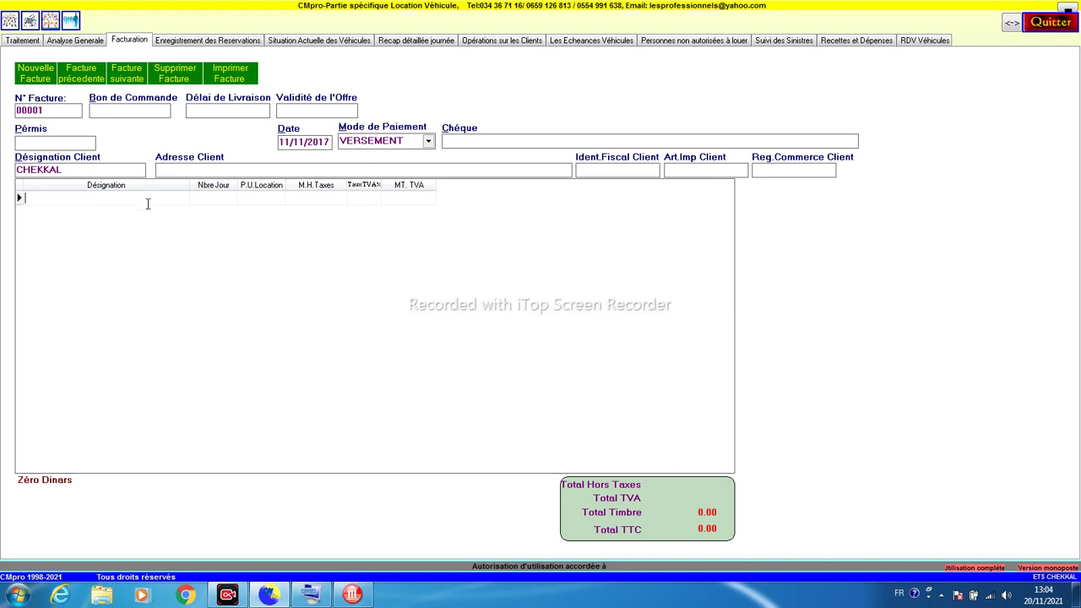
text(LOCATION )
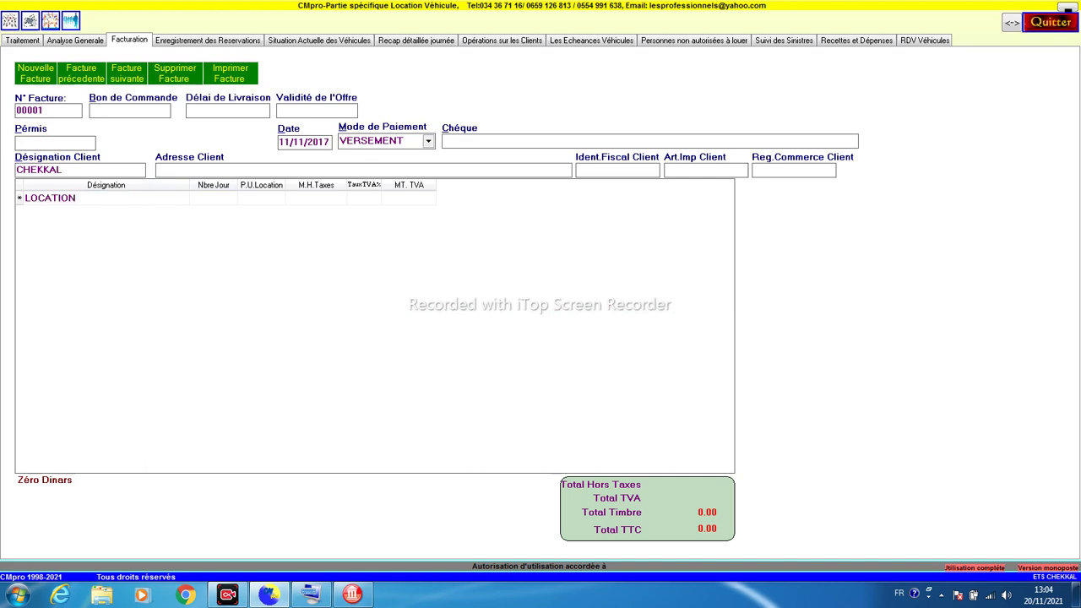
text(3 JOURS)
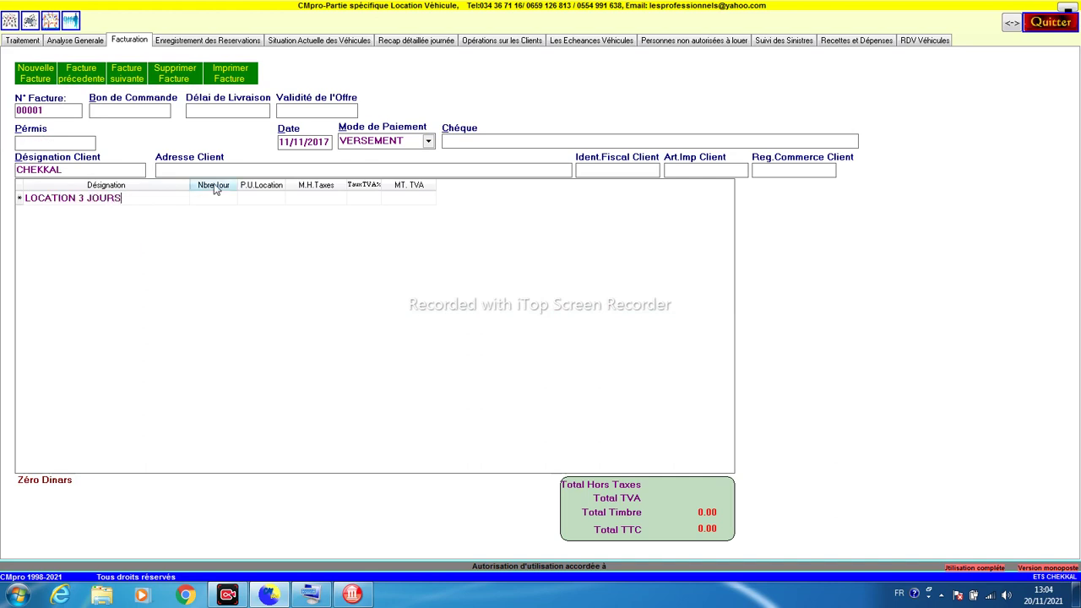
Step: Enter a driving licence number, which is rejected as non-existent, then go to the vehicle list
click(79, 144)
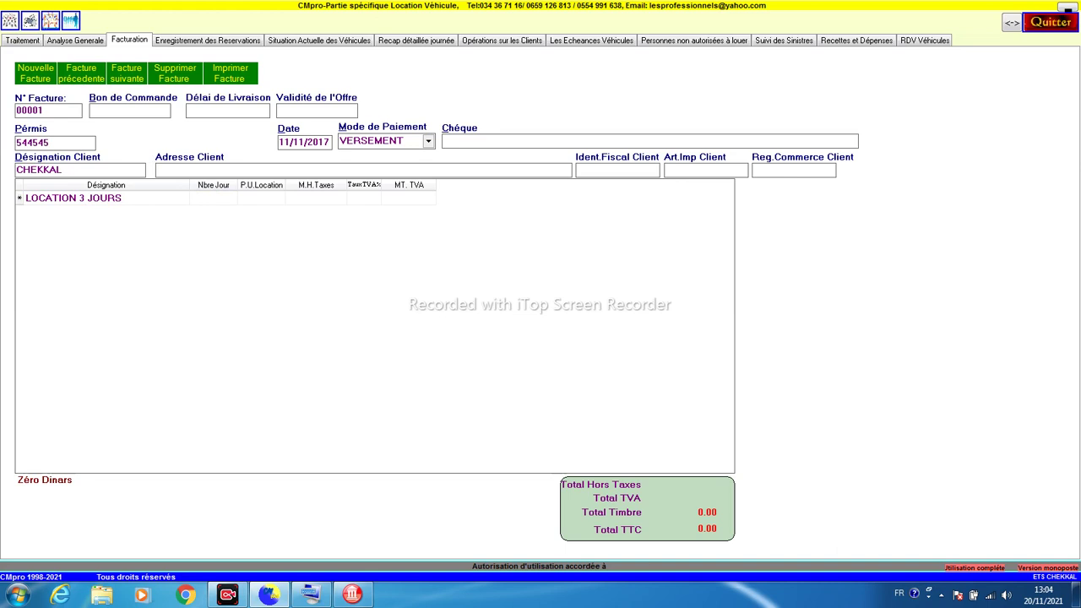
key(Return)
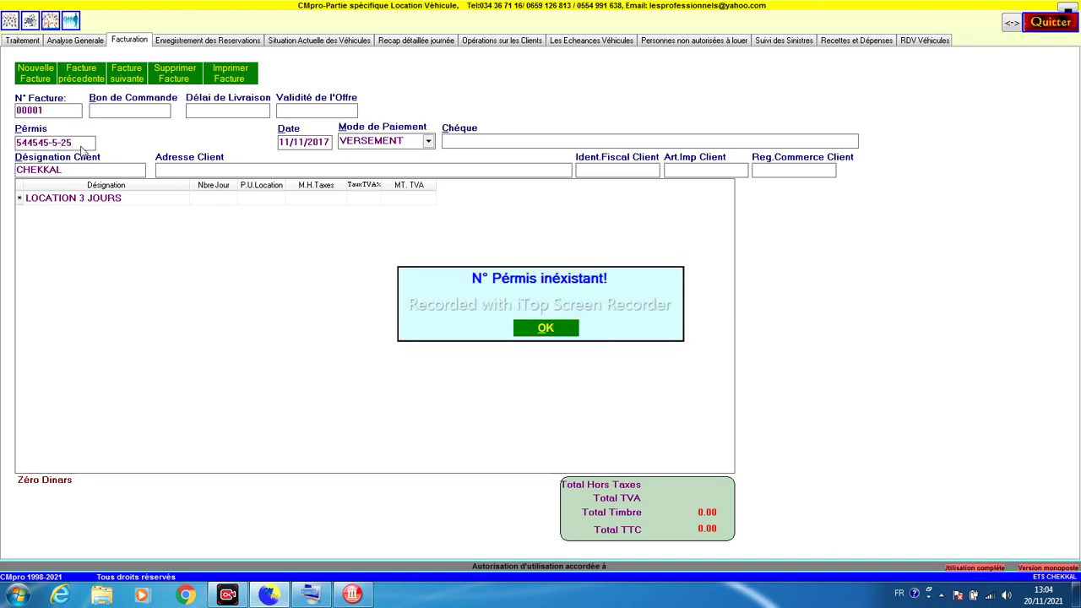
key(Return)
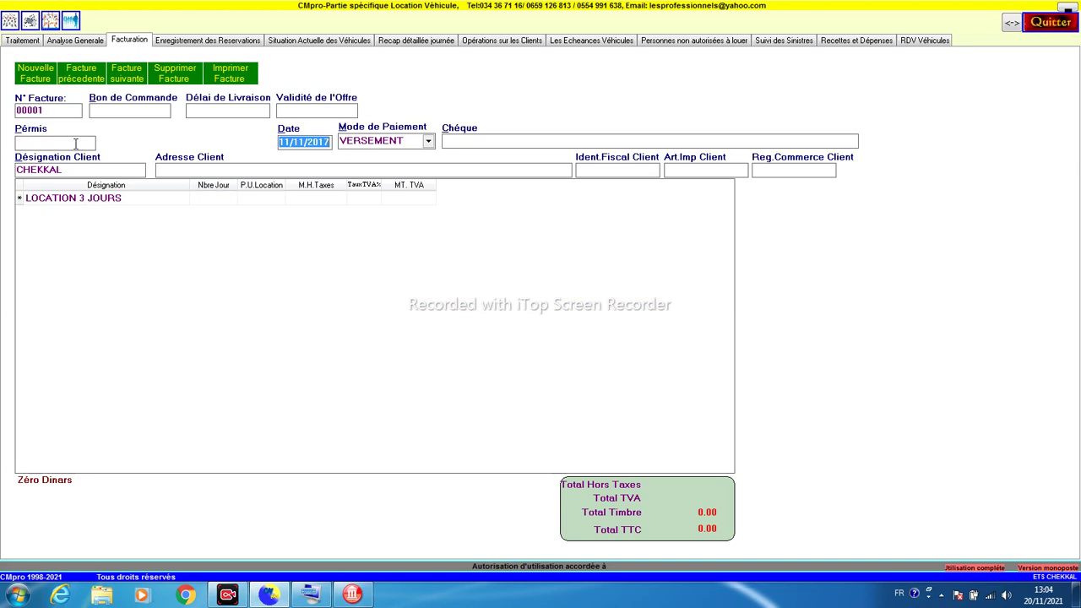
click(68, 144)
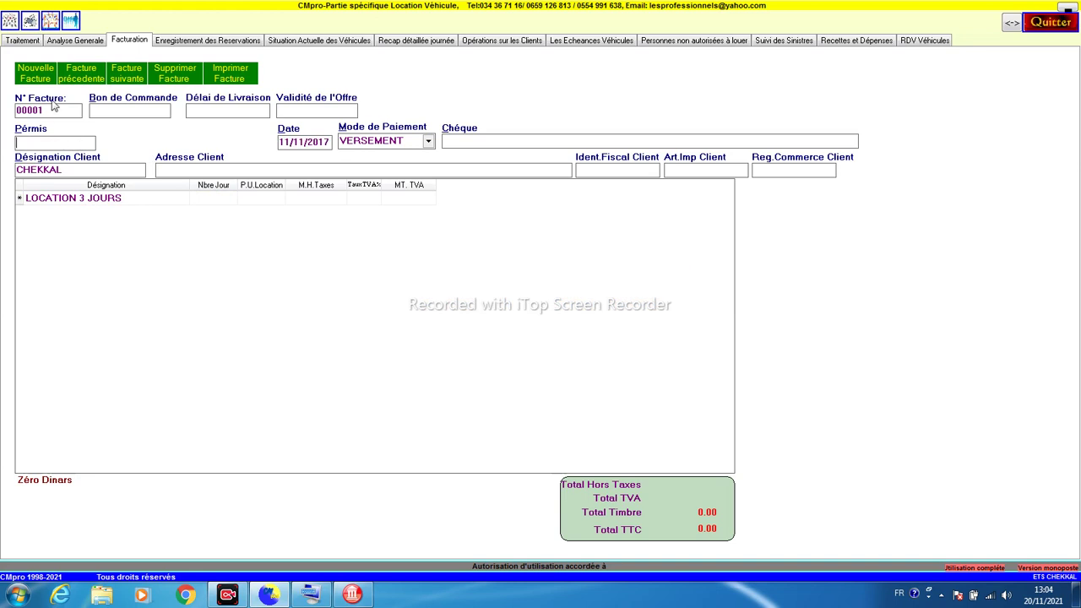
click(25, 40)
Step: Copy the renter's licence number from the Hyundai Accent's rental journal
key(Return)
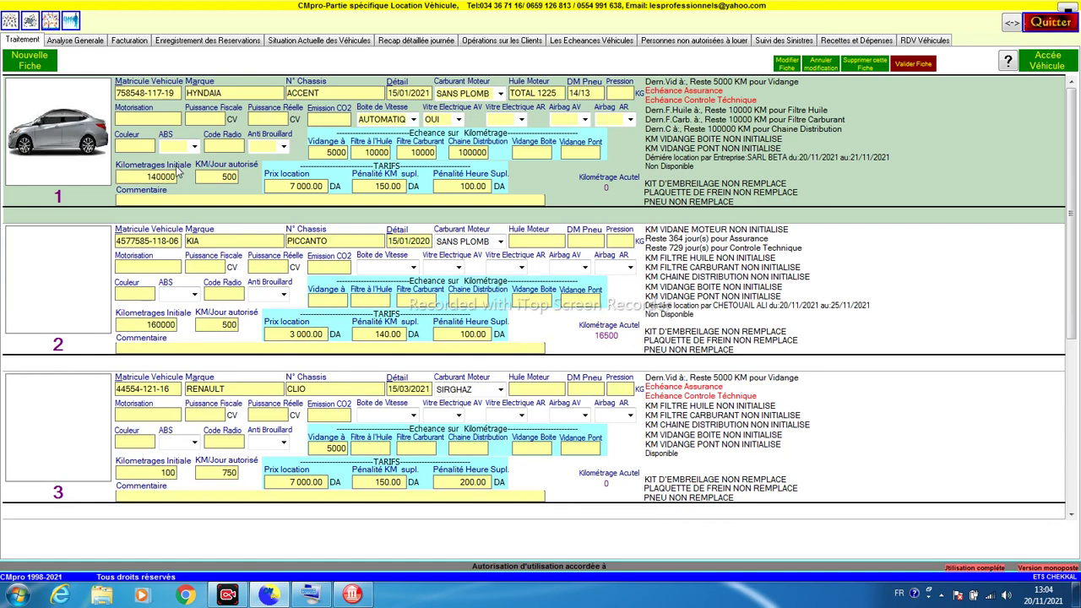
double_click(577, 199)
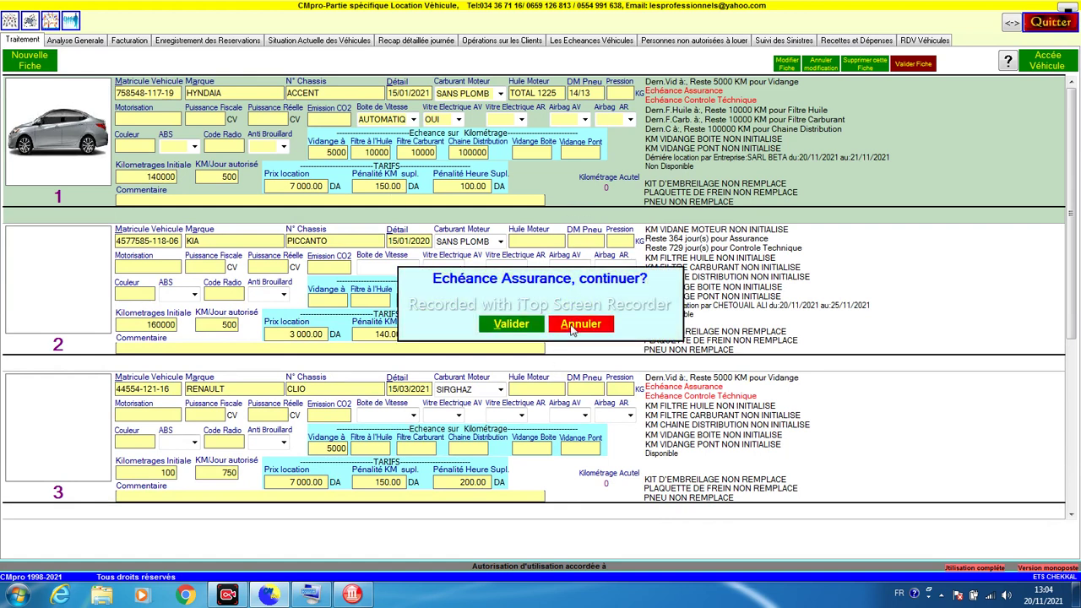
click(574, 327)
click(64, 162)
drag(73, 160, 4, 160)
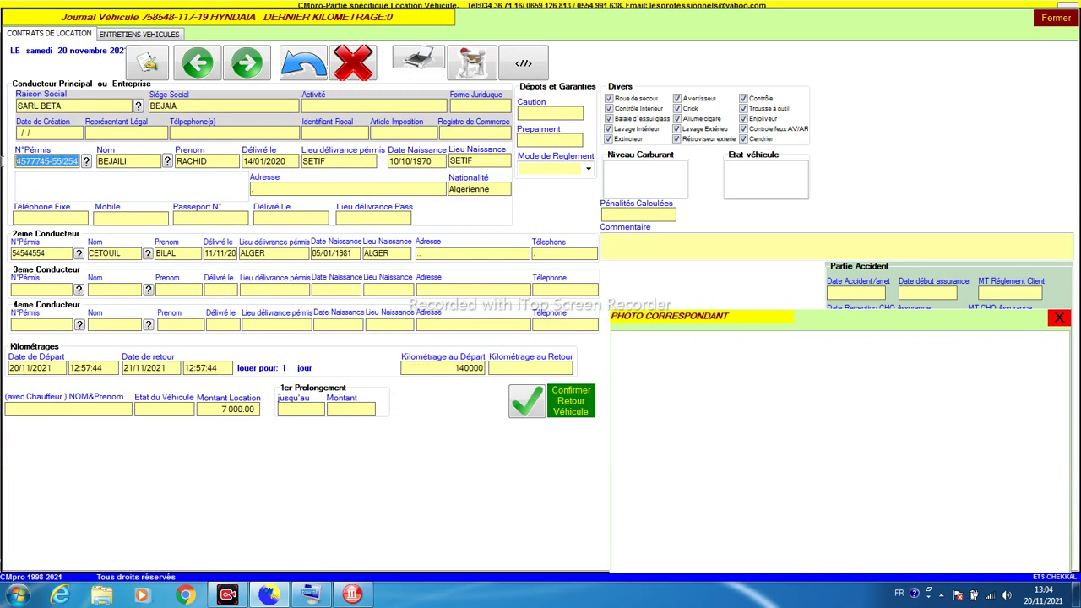
right_click(42, 163)
click(61, 208)
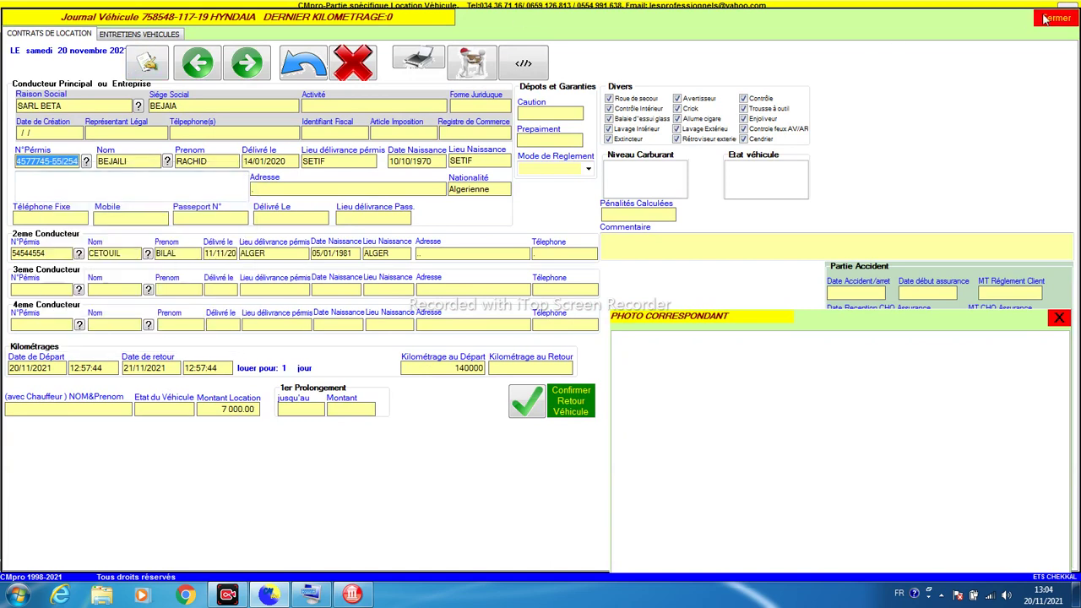
Step: Close the rental journal and paste the licence number into the invoice's licence field
click(1047, 18)
click(126, 41)
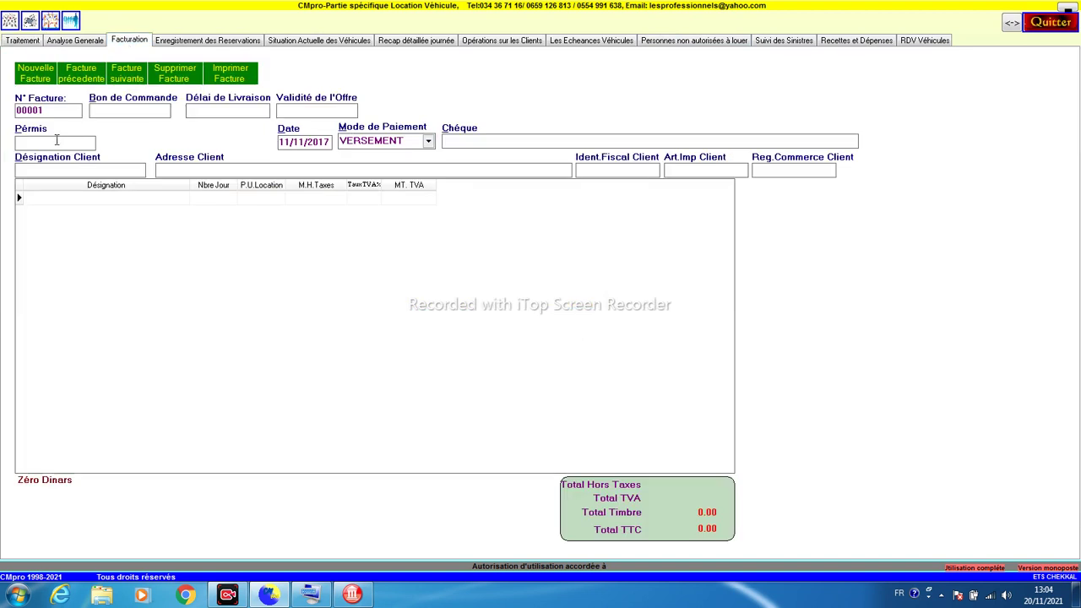
click(57, 141)
key(ctrl+v)
Step: Validate the licence so the client fills in, keeping VERSEMENT as the payment method
key(Return)
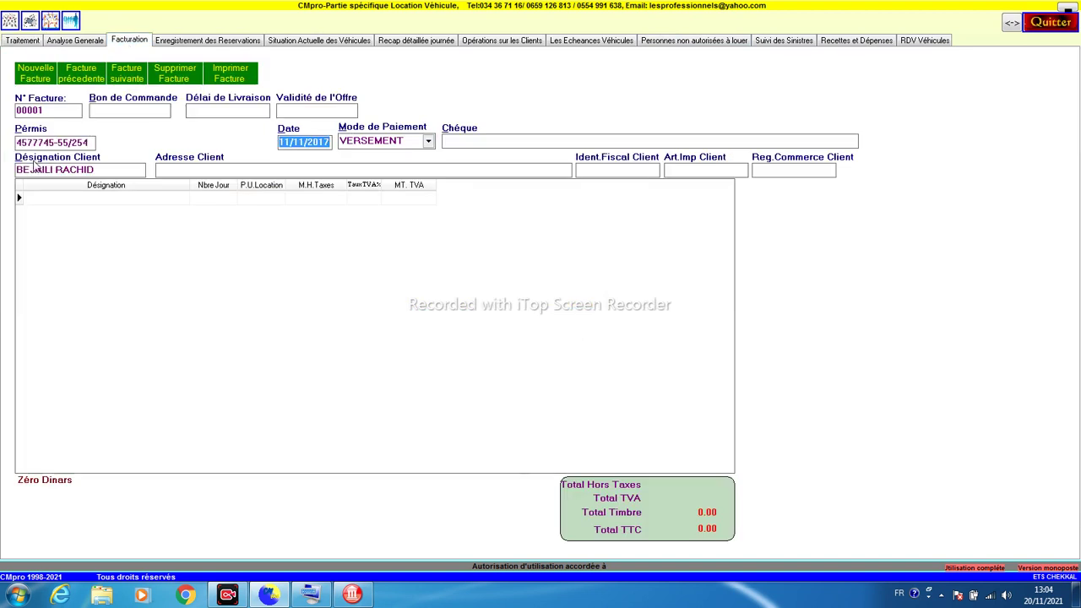
drag(23, 169, 88, 170)
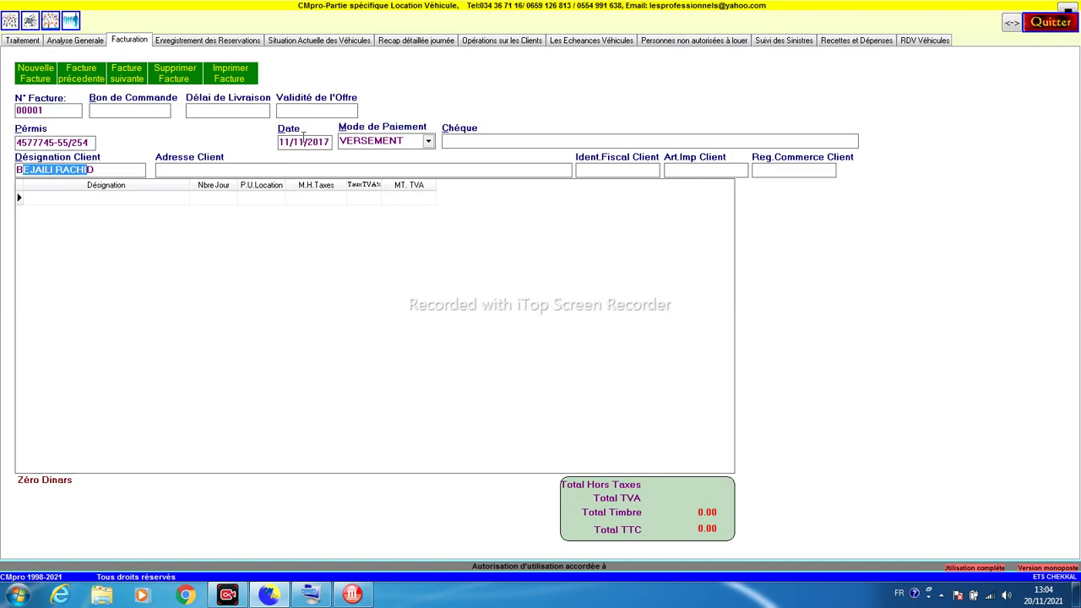
click(428, 142)
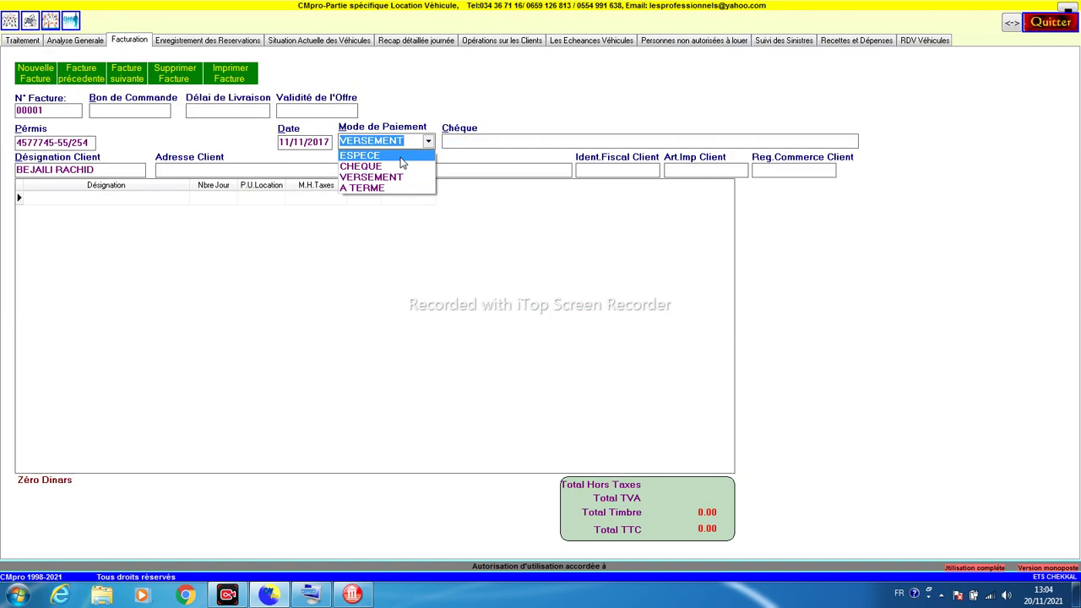
click(384, 177)
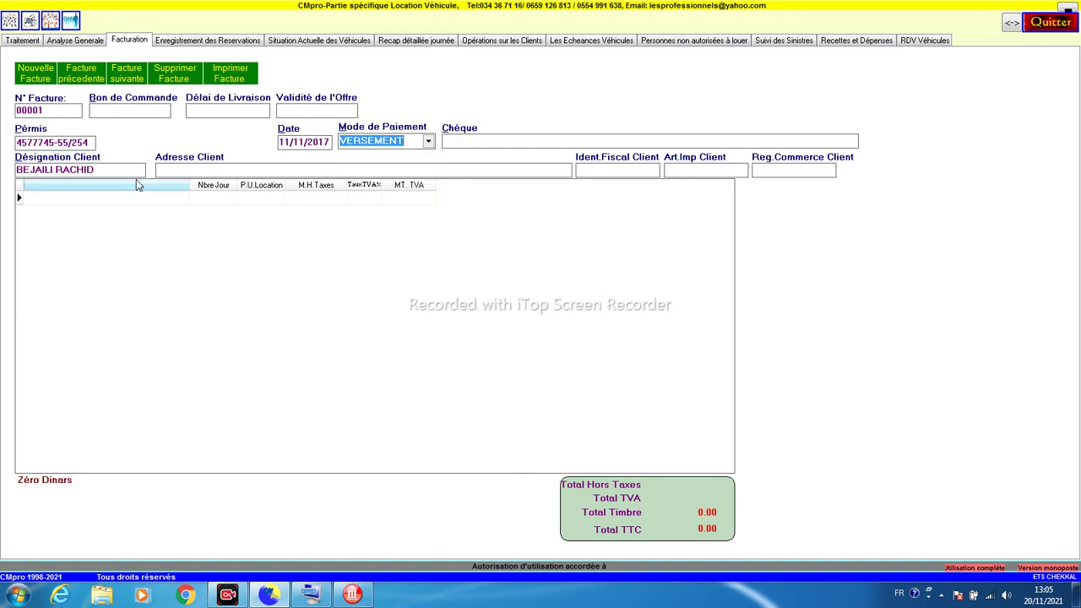
Step: Add the invoice line 'LOCATION 5JOURS': 5 days at 3000 with 19% VAT
click(64, 200)
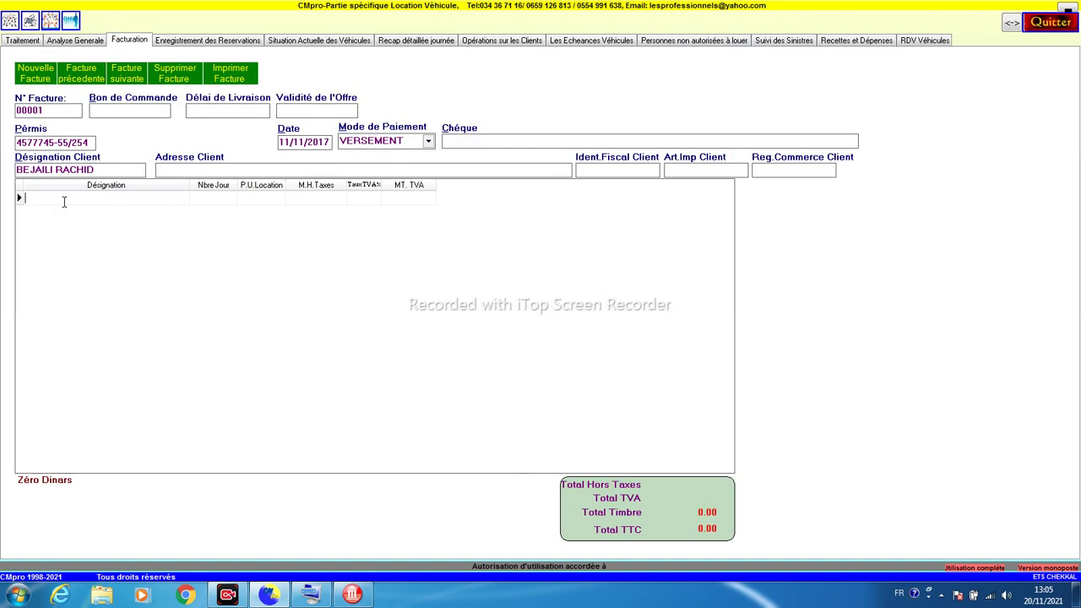
text(LOCATION 5JOURS)
key(Tab)
text(5)
key(Tab)
text(3000)
key(Tab)
key(Tab)
text(1)
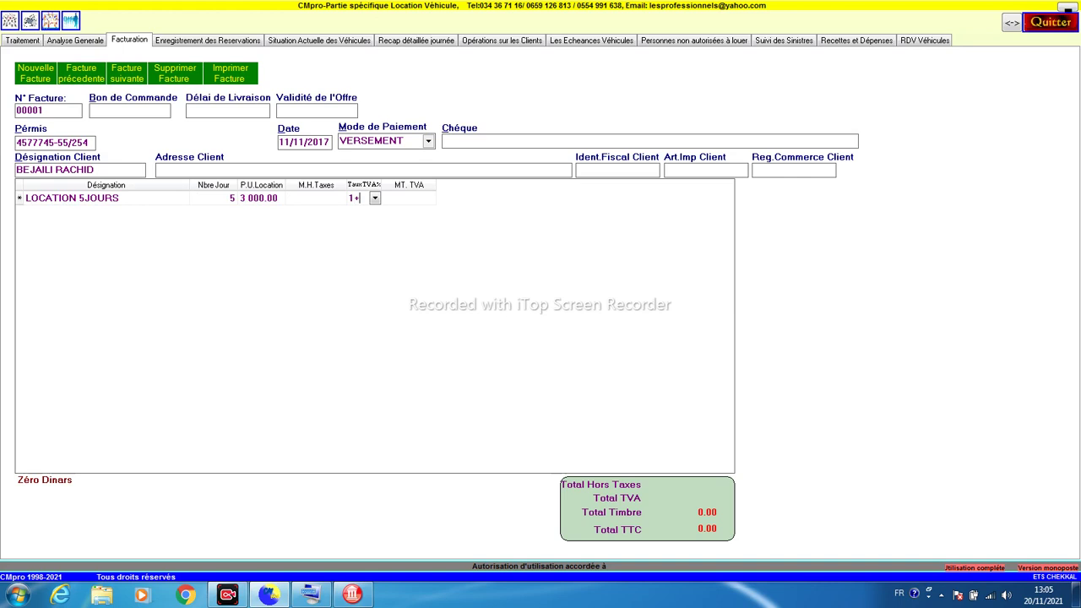
text(9)
key(Tab)
click(64, 201)
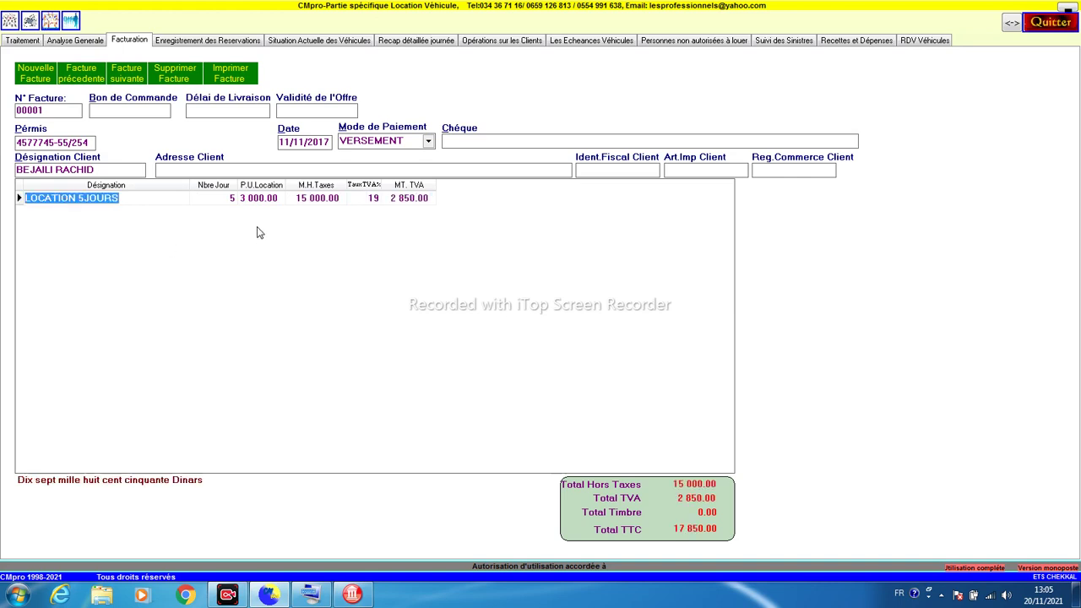
Step: Preview invoice 00001 for printing, then open the reservations register
click(224, 80)
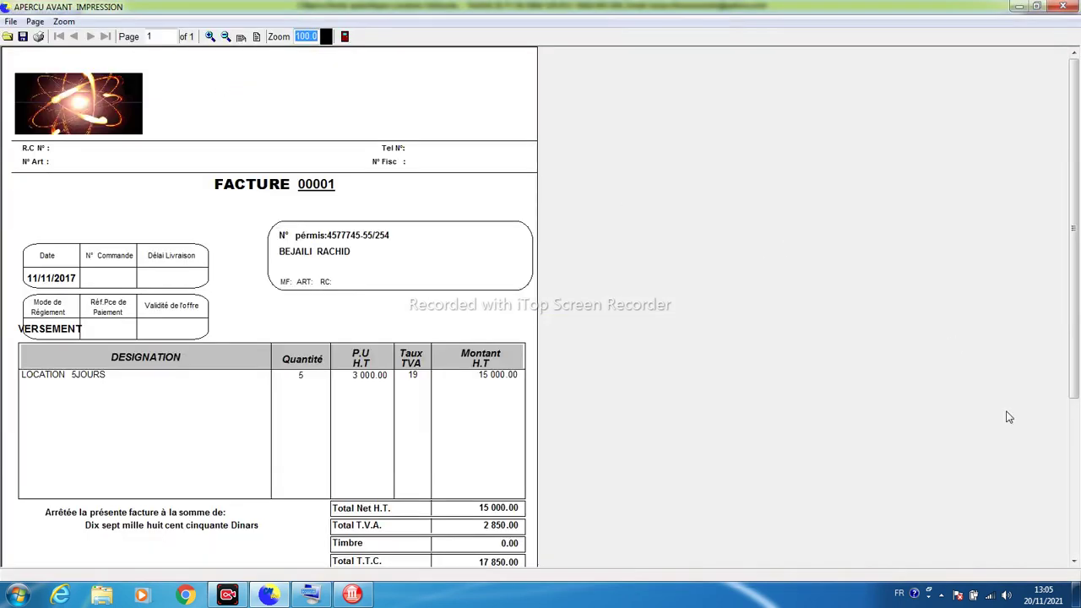
click(1063, 7)
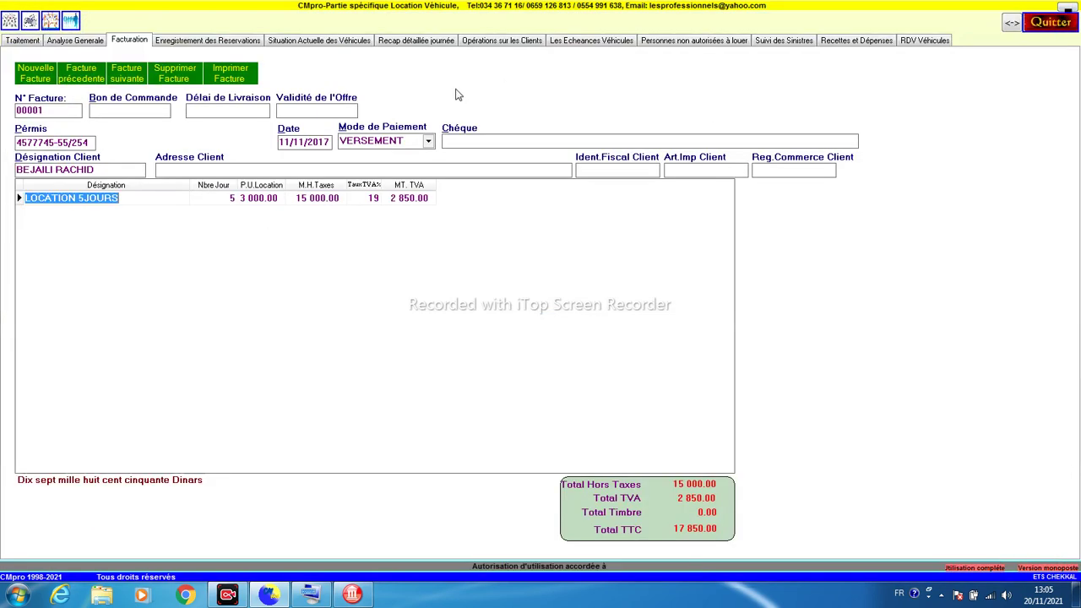
click(217, 43)
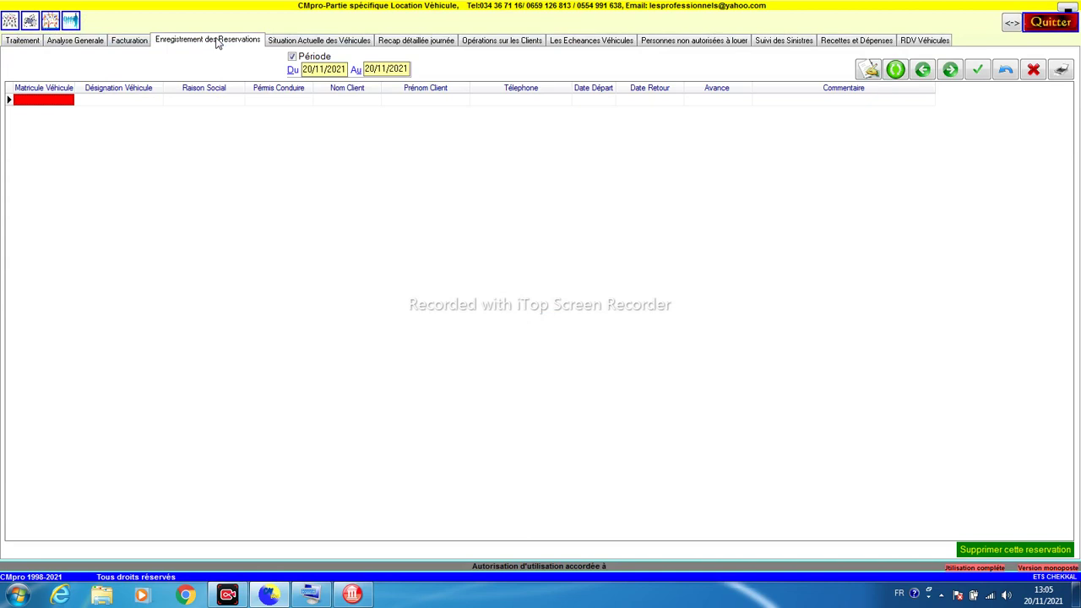
click(49, 101)
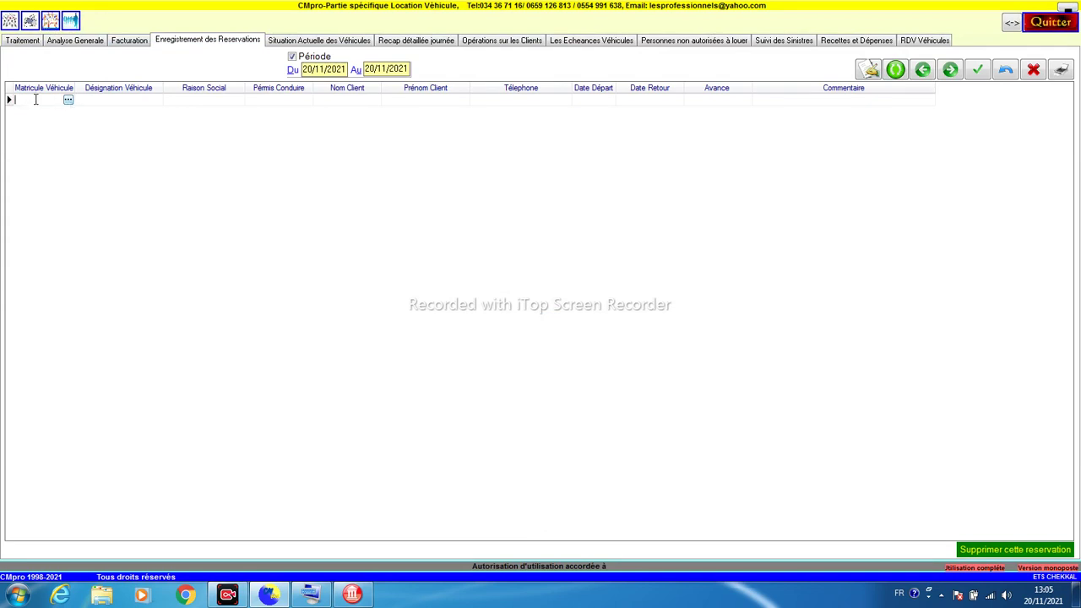
click(868, 70)
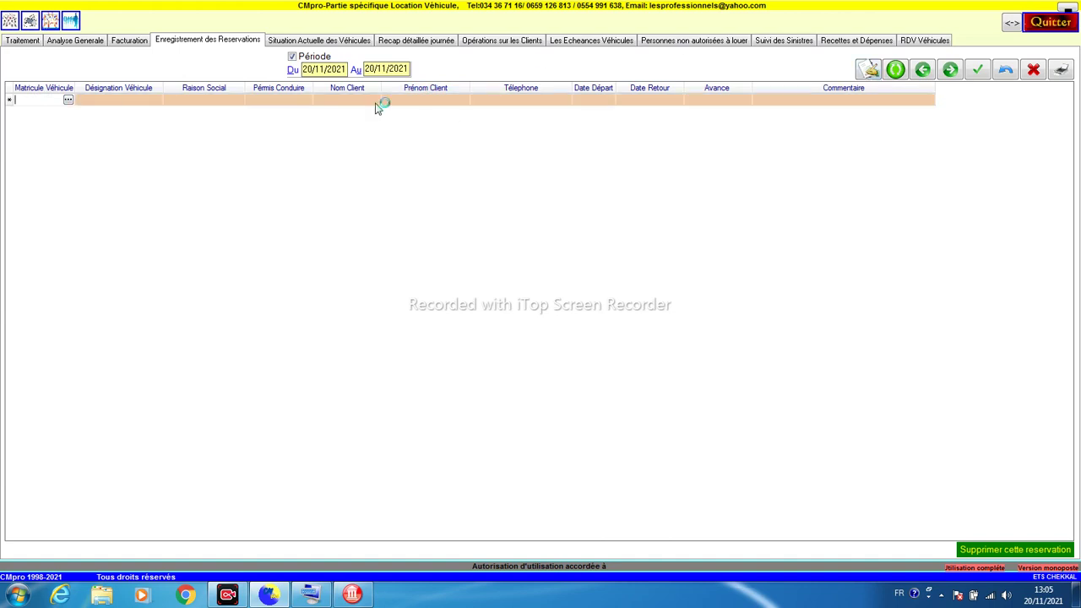
click(68, 100)
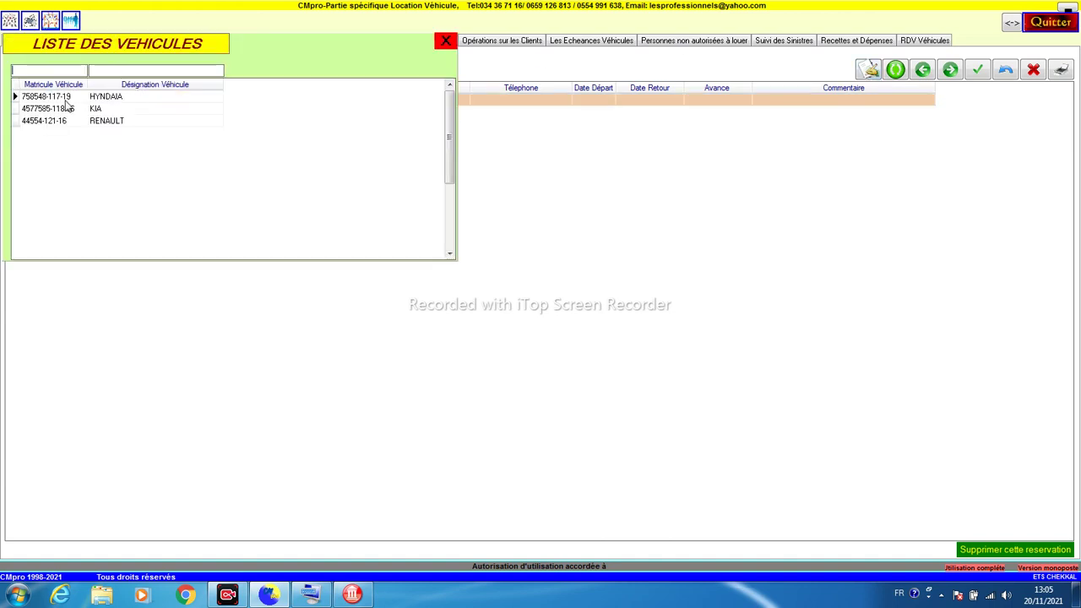
click(66, 109)
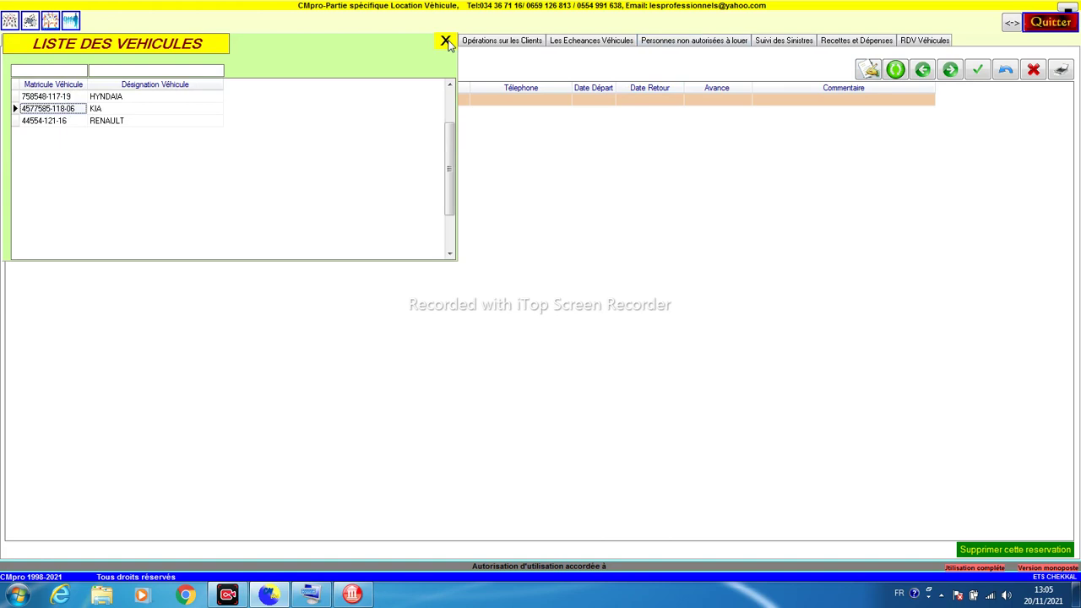
click(446, 41)
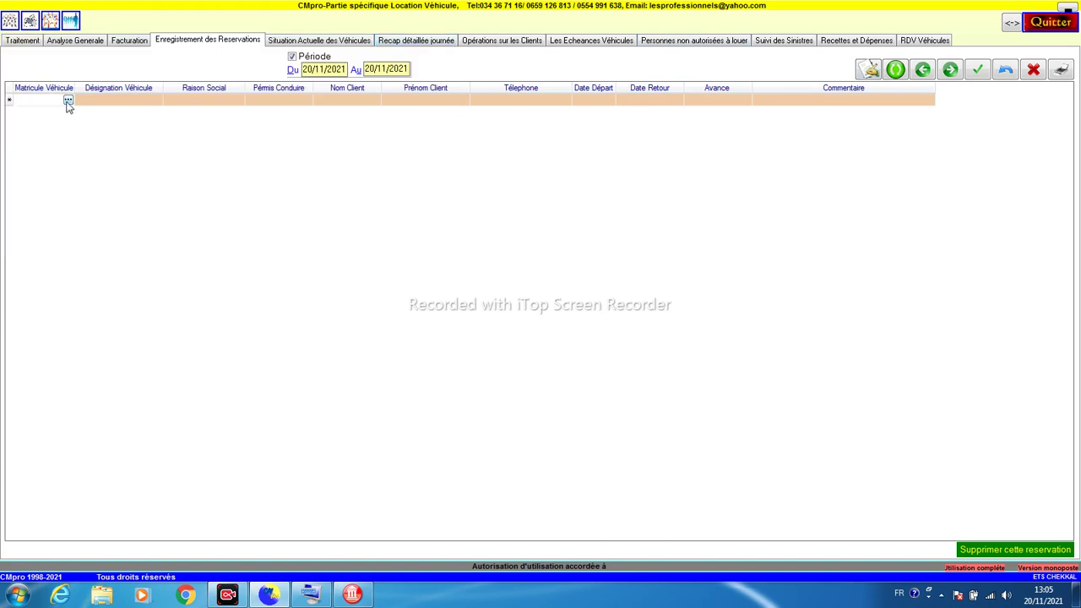
click(67, 99)
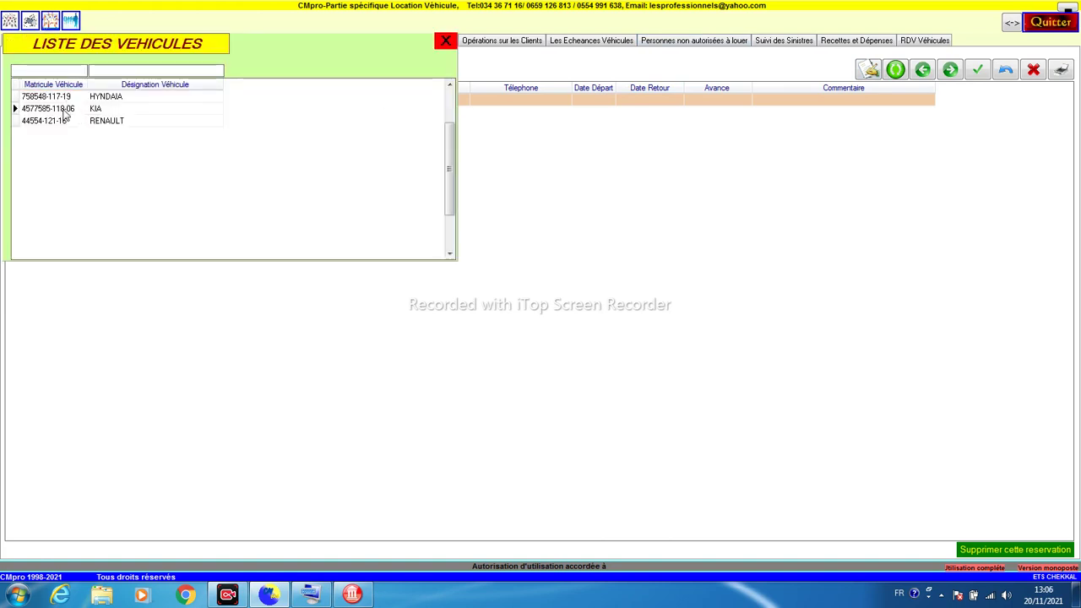
double_click(63, 112)
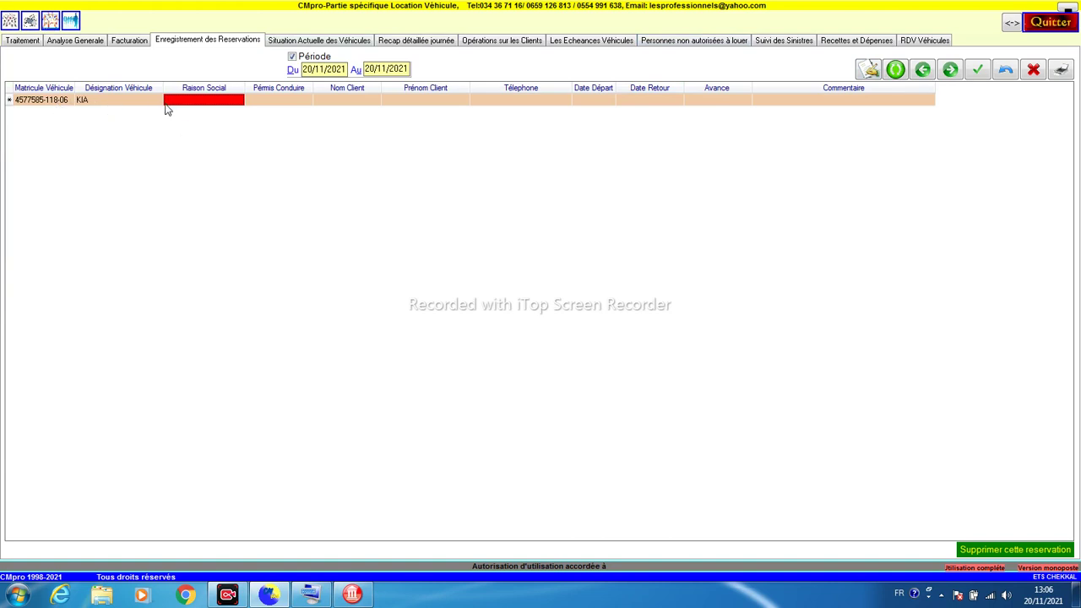
Step: Fill in the client's name and phone, dates 21/11/2021 to 23/11/2021, and save
click(271, 100)
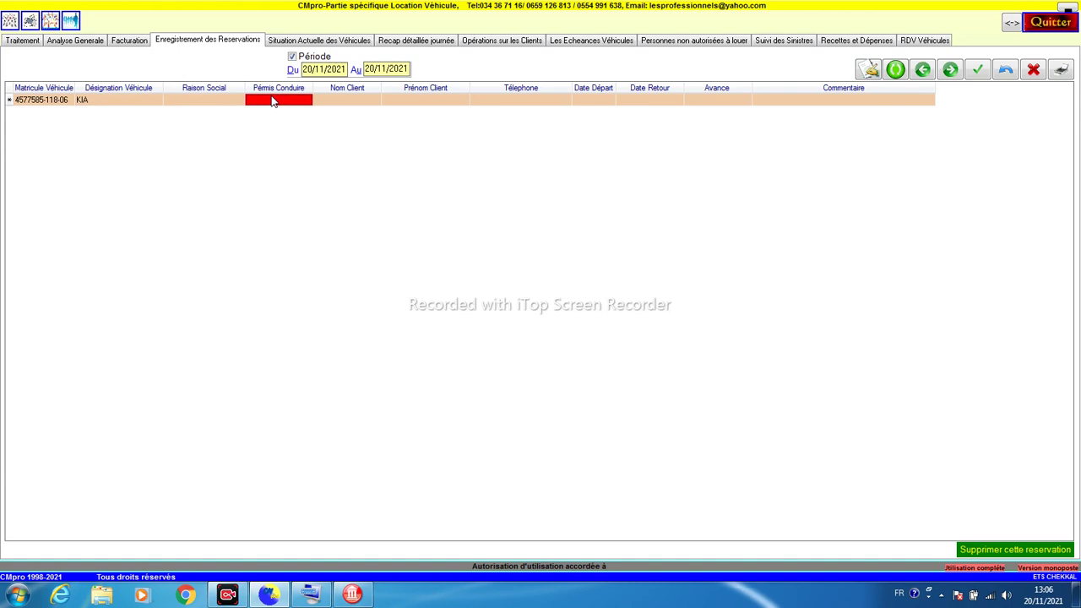
click(333, 99)
key(Return)
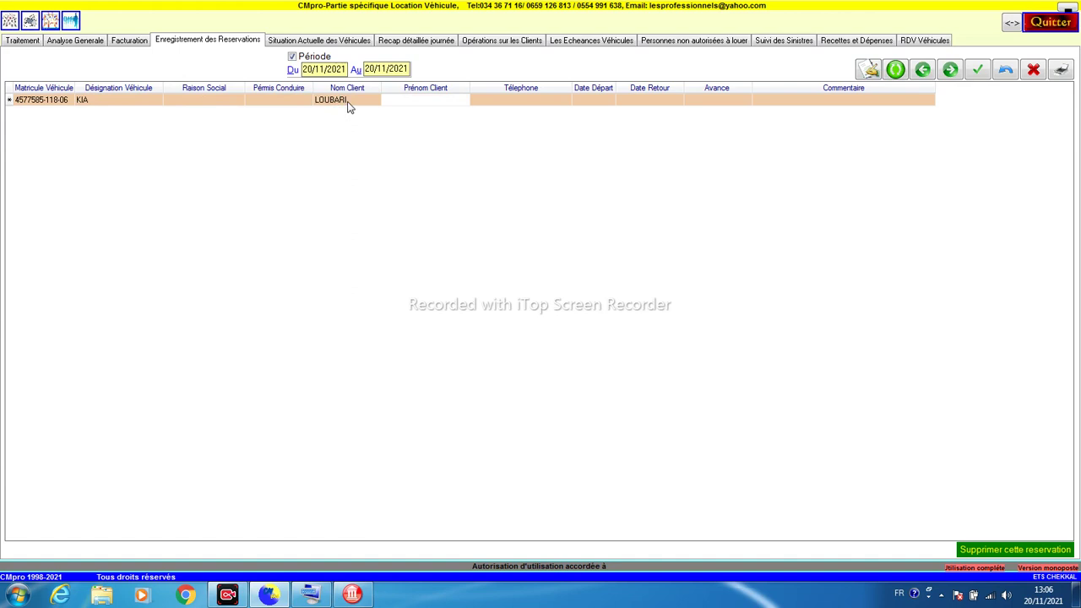
key(Tab)
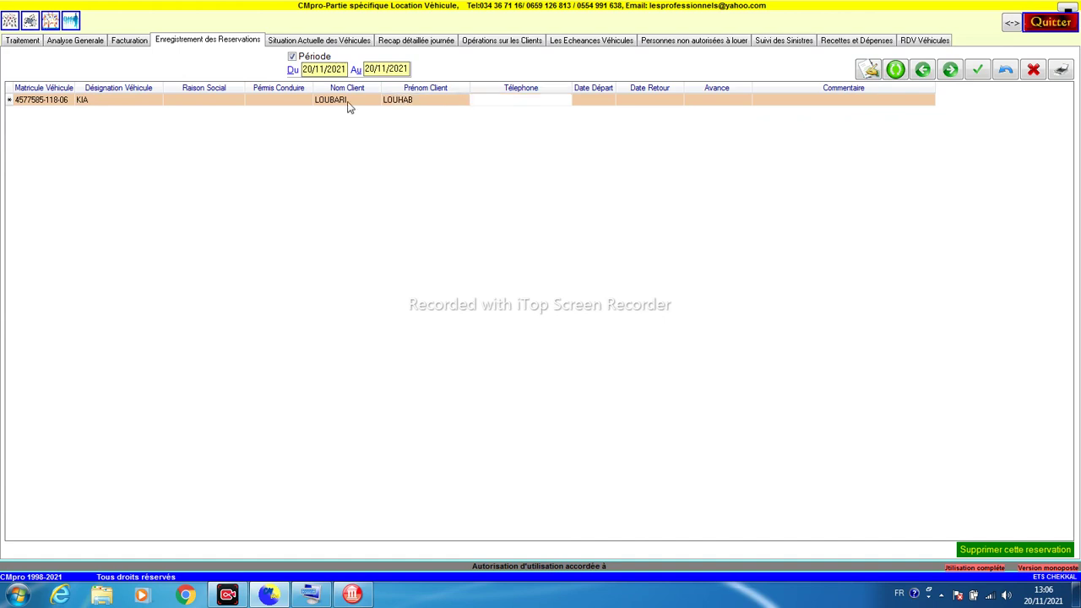
text(054554)
key(Tab)
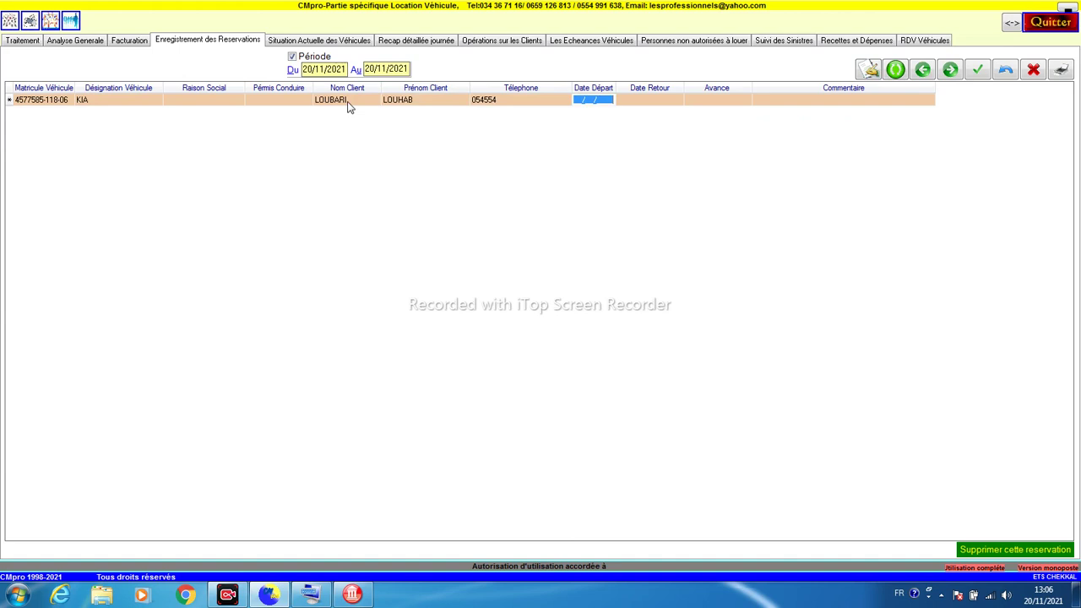
text(21/11/2021)
key(Tab)
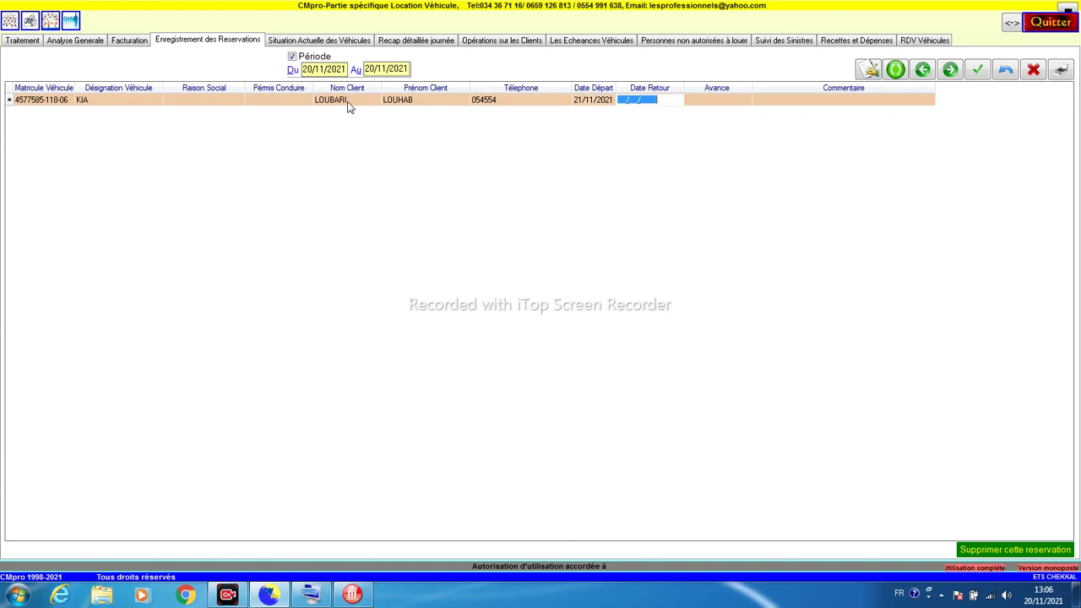
text(23/11/2021)
key(Tab)
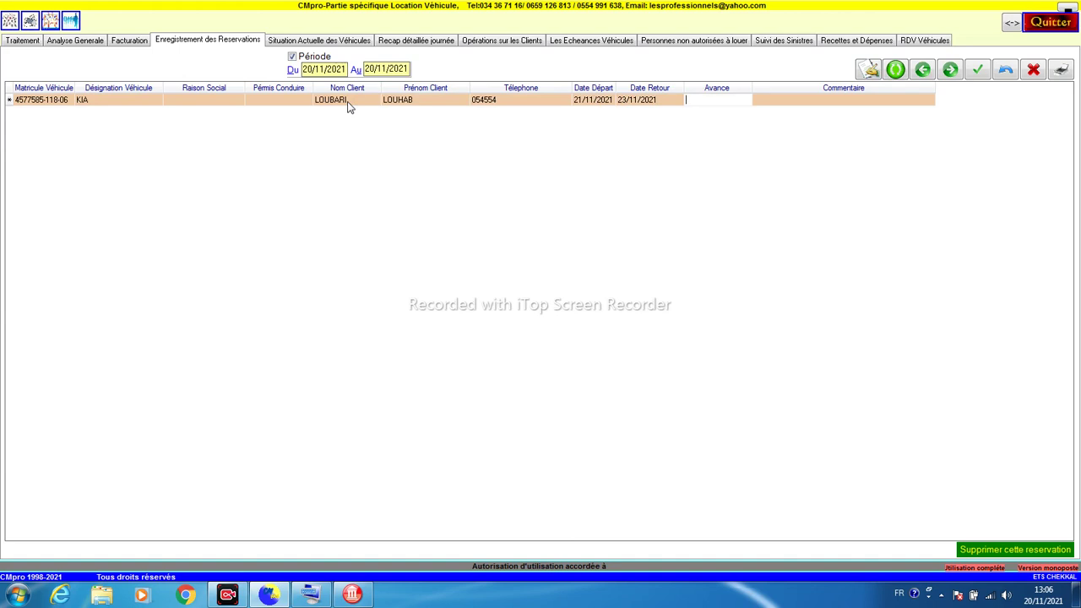
key(Tab)
key(Tab)
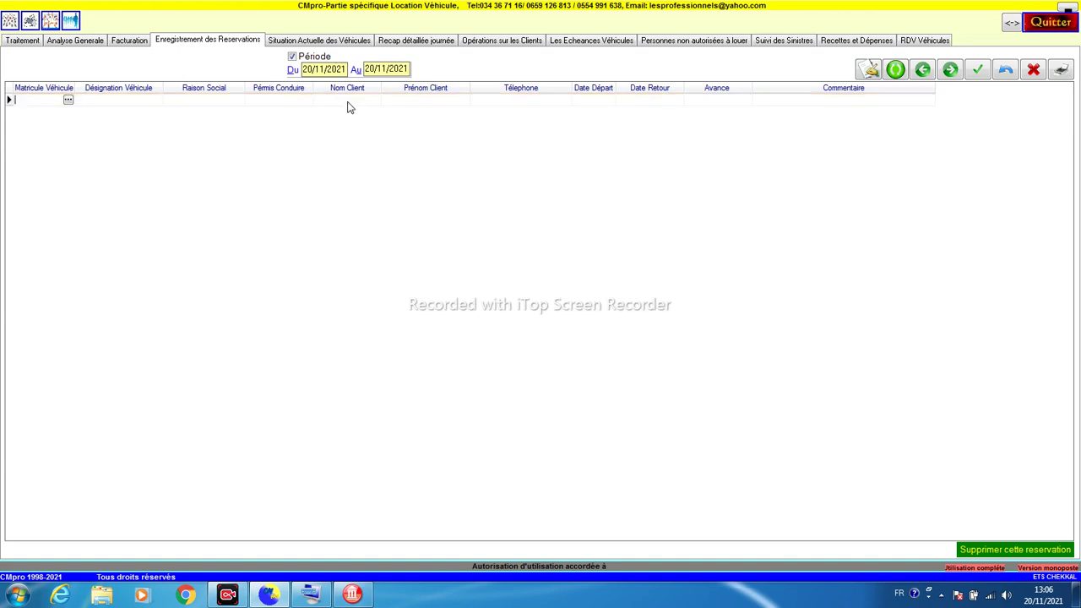
Step: Show reservations for all dates and delete the NISSAN MICRA reservation
click(291, 58)
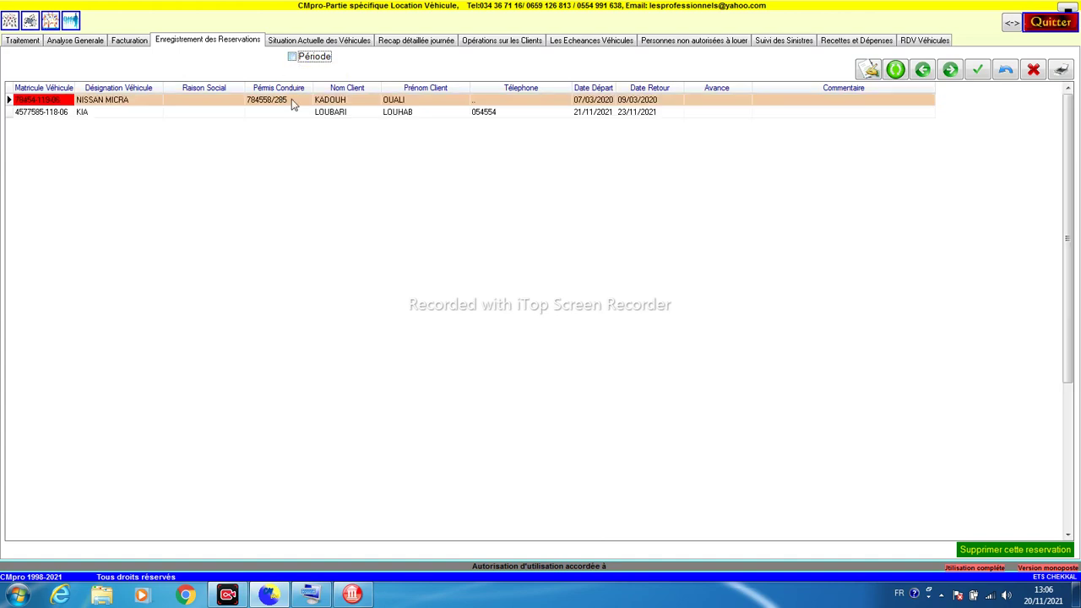
click(216, 104)
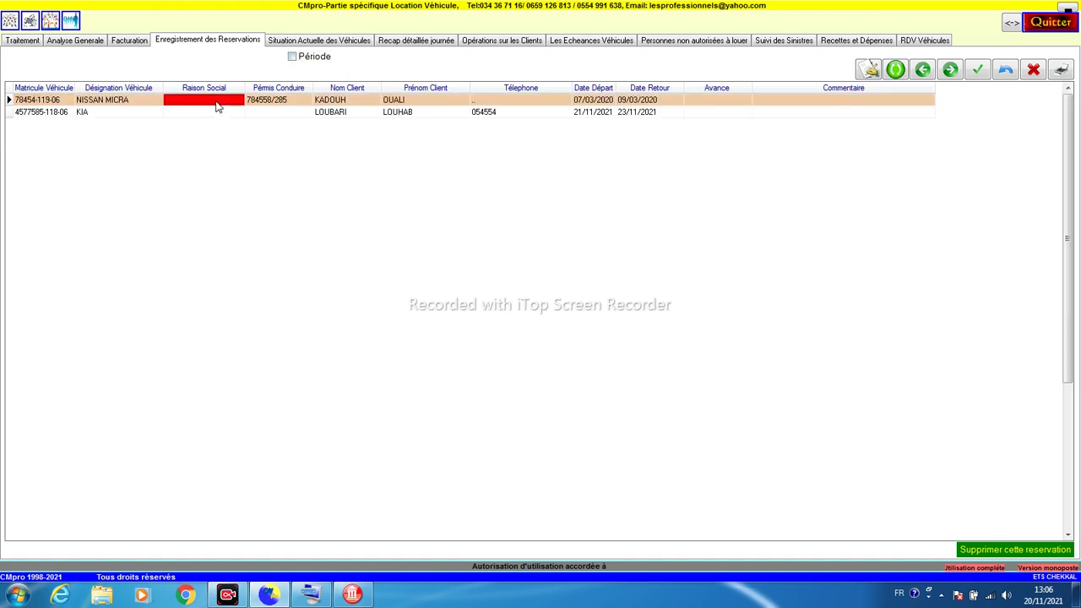
click(1034, 73)
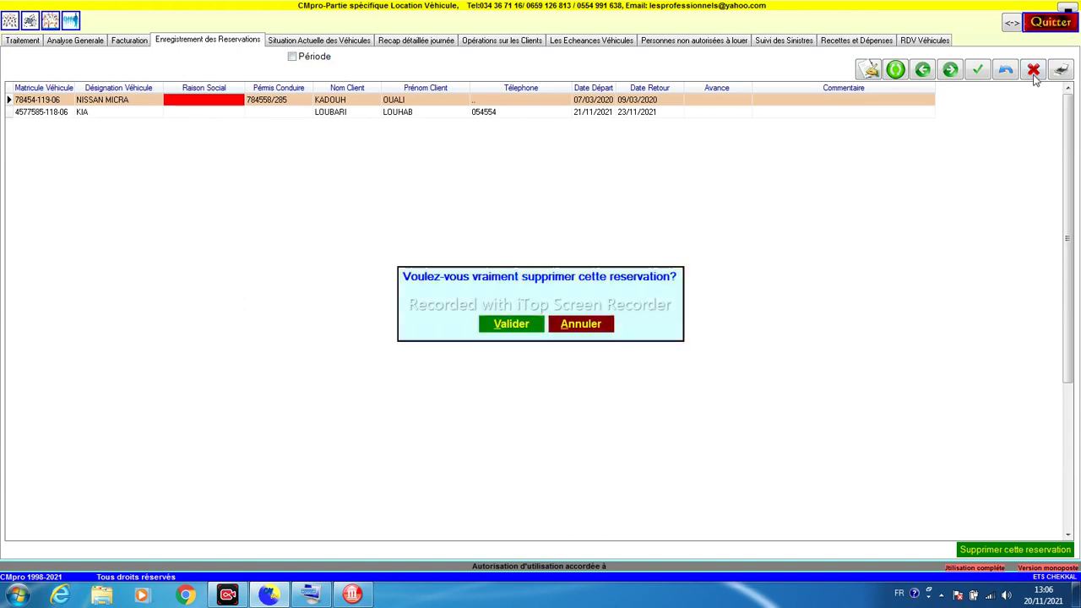
key(Return)
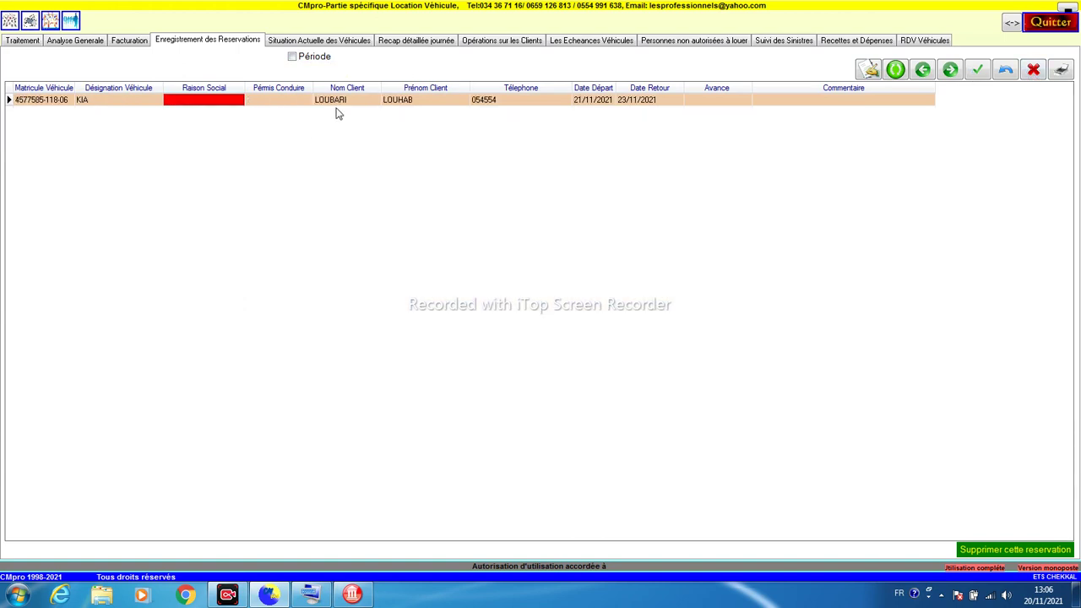
Step: Review the remaining KIA reservation's plate, client names and dates 21/11/2021 to 23/11/2021
click(341, 103)
click(40, 102)
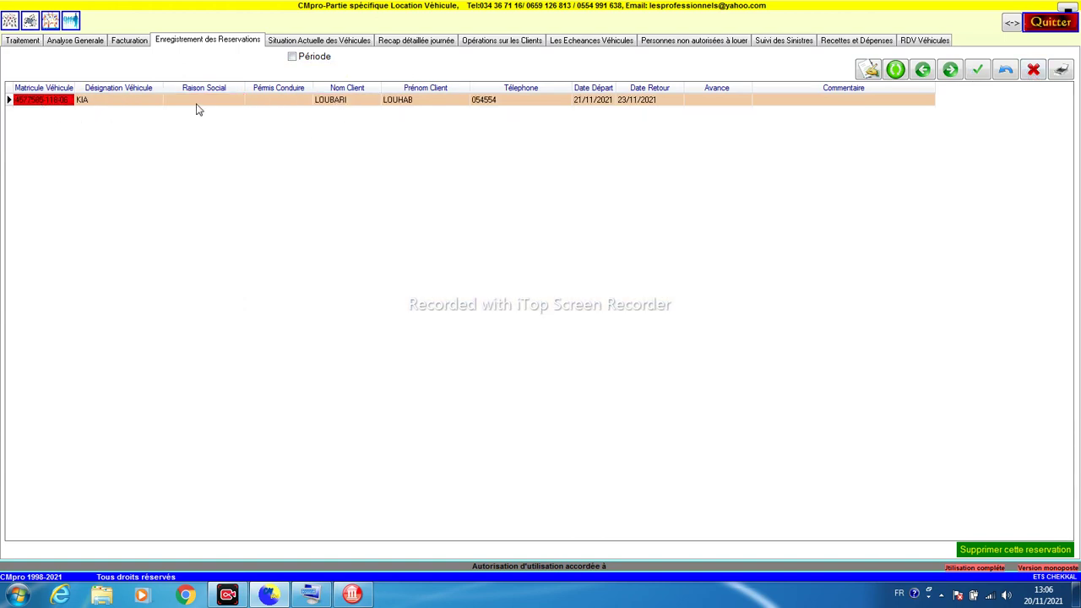
click(347, 103)
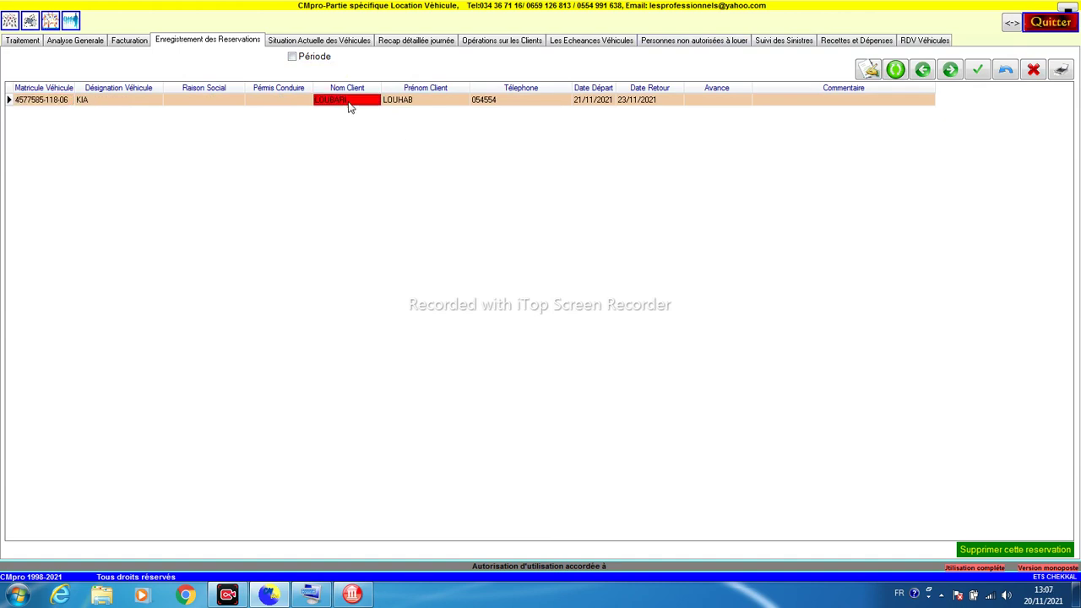
click(404, 104)
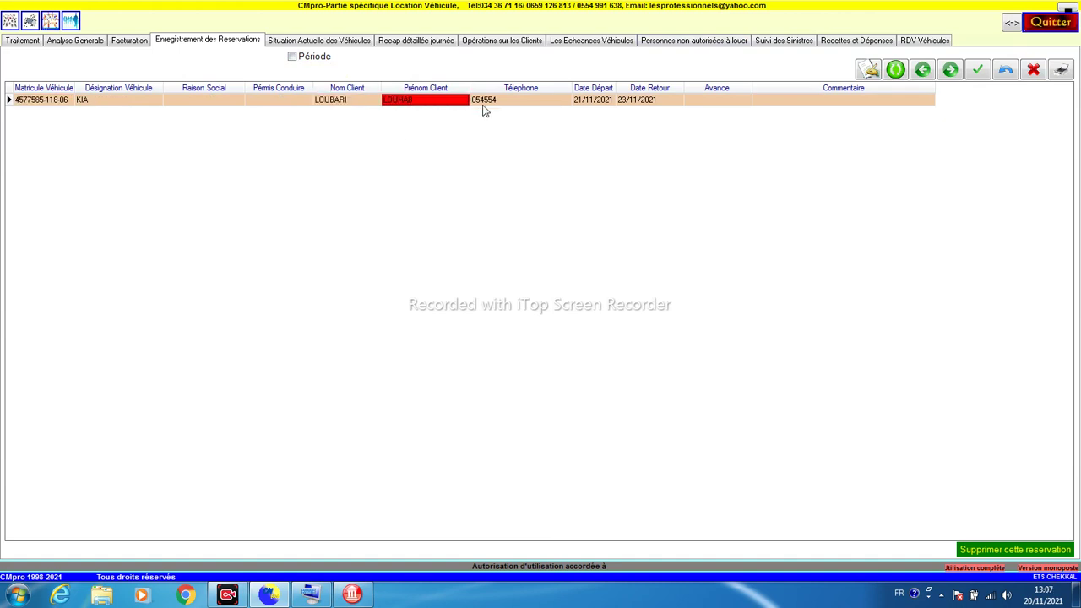
click(586, 104)
click(625, 104)
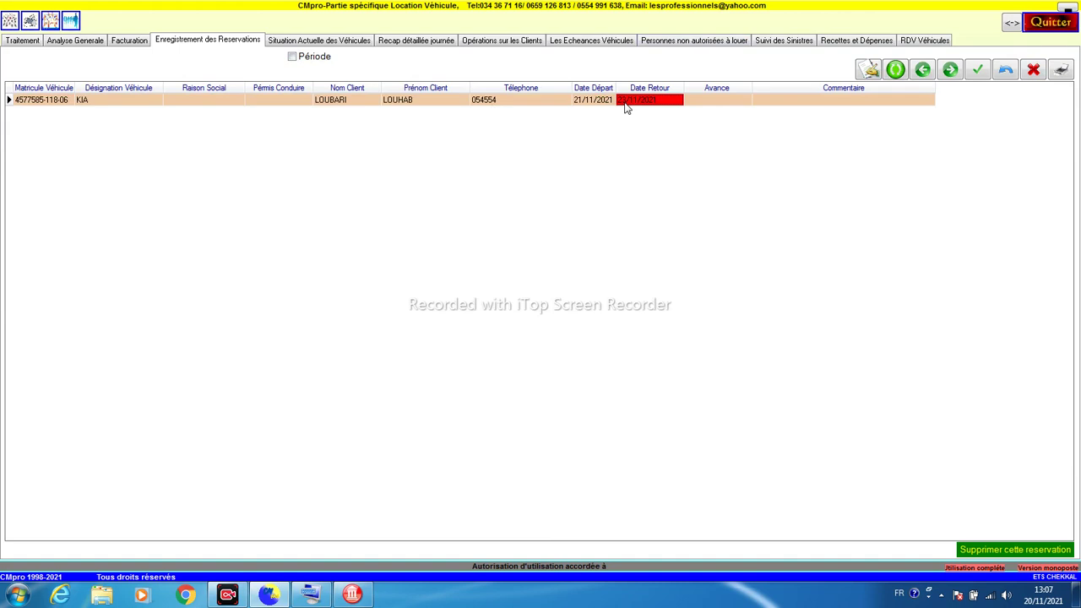
click(612, 105)
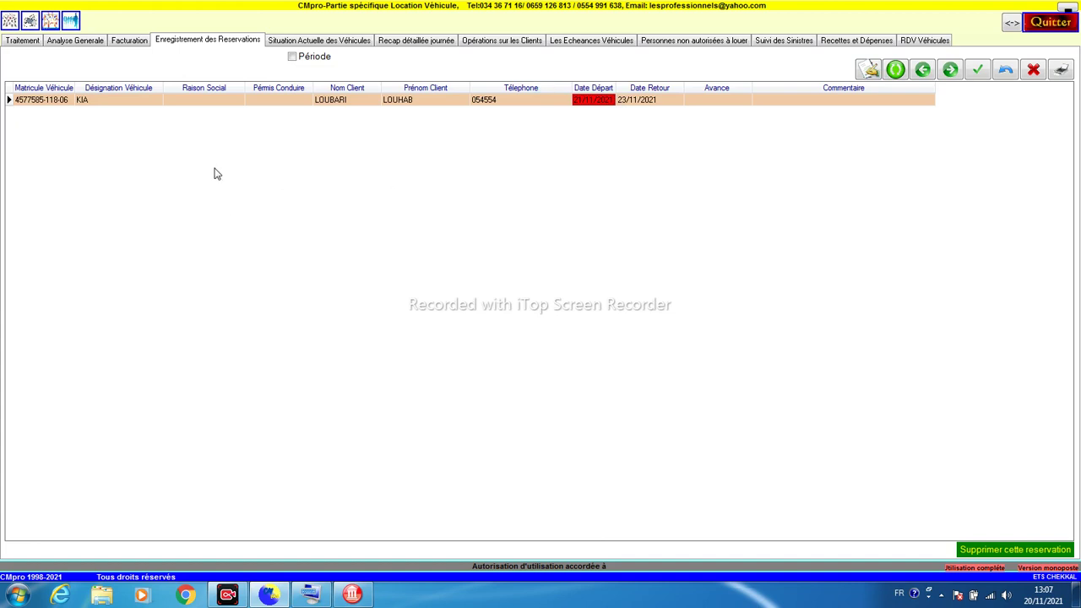
click(205, 105)
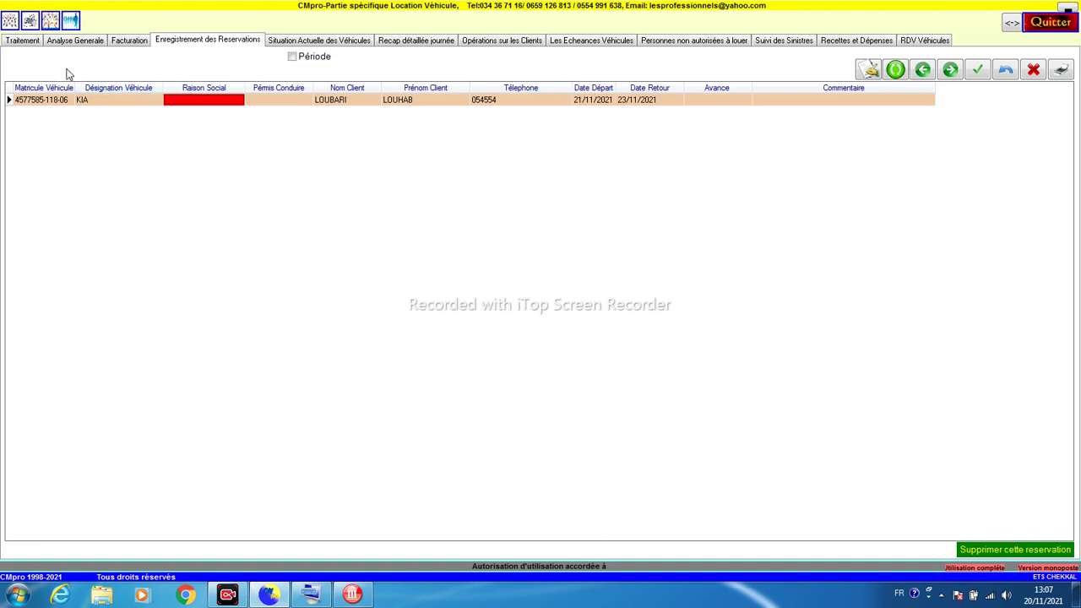
Step: Check the KIA reservation on the day's dashboard, then close the dashboard
click(50, 21)
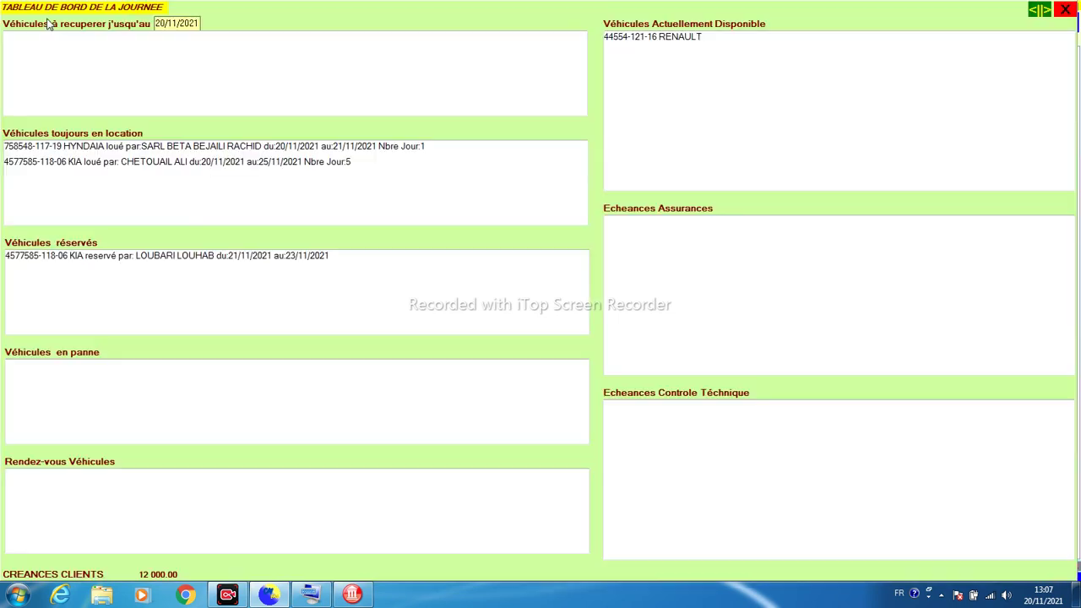
click(61, 261)
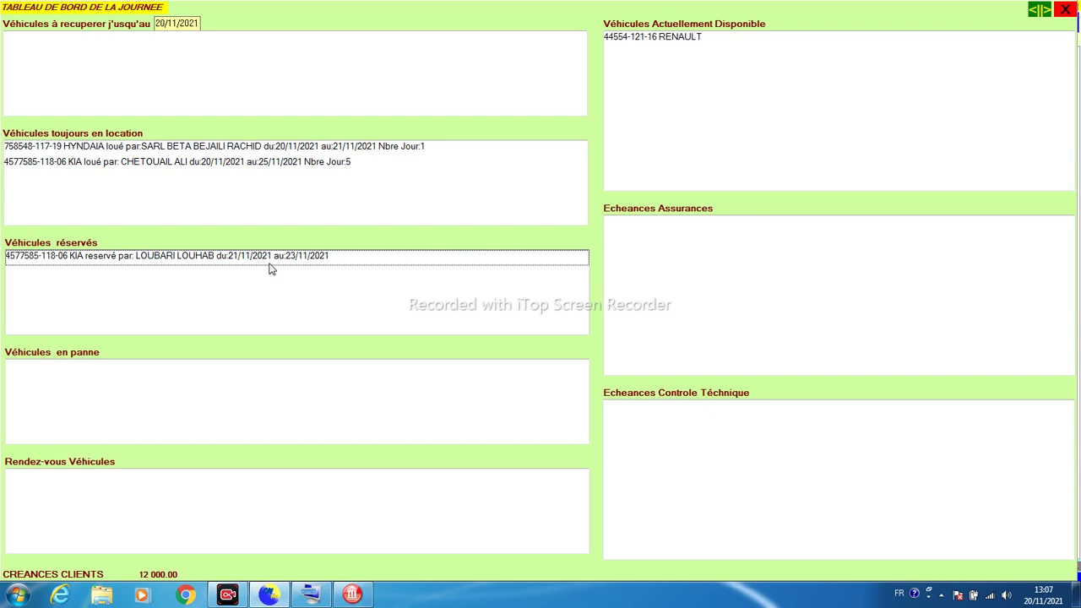
click(1065, 9)
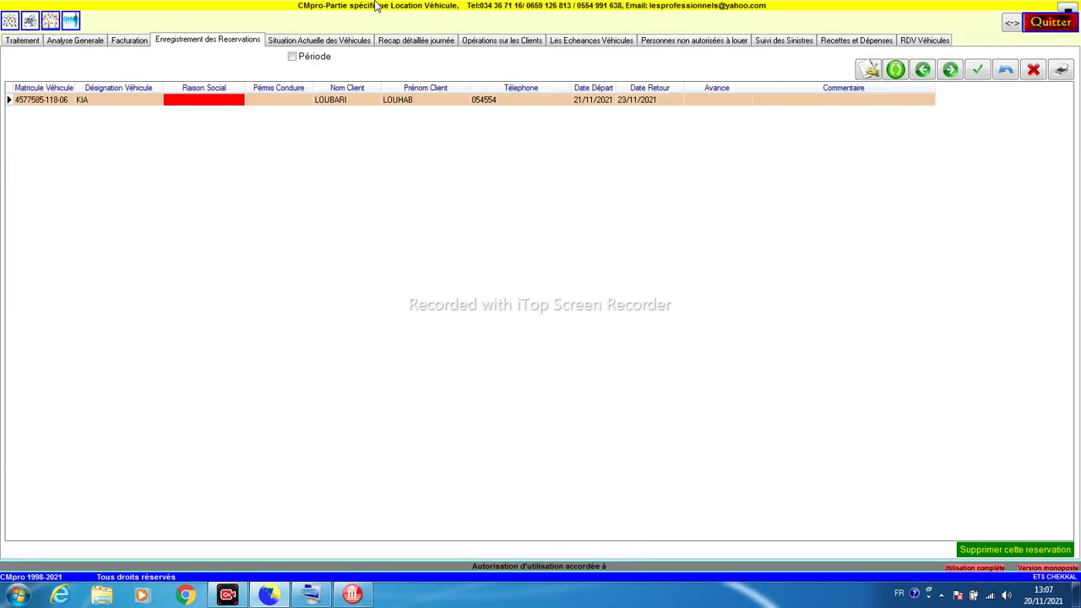
Step: Review vehicle status: Renault available, Kia and Hyundai rented
click(337, 44)
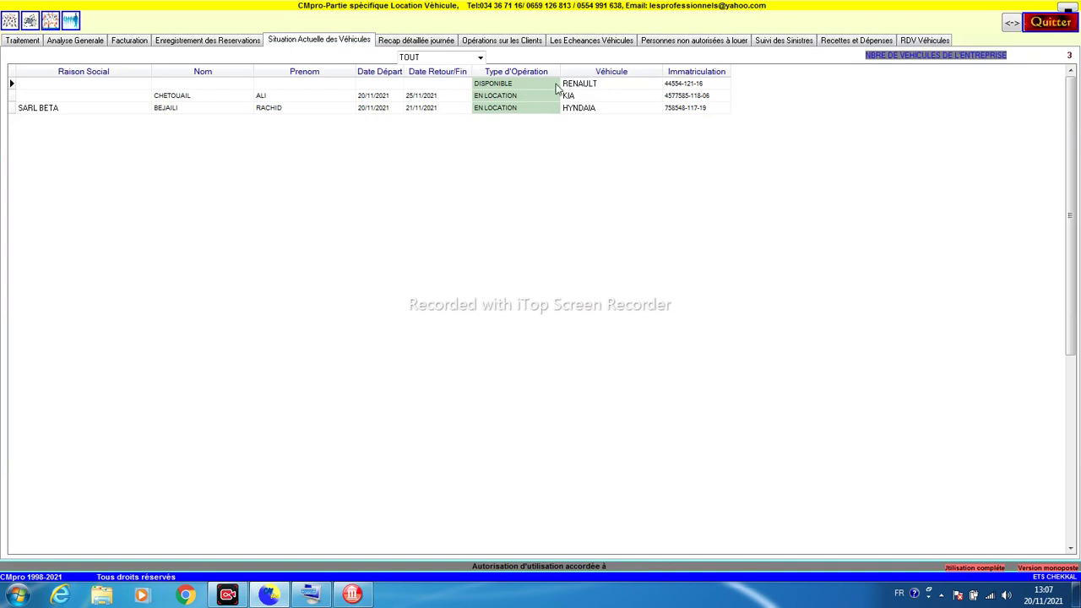
click(581, 88)
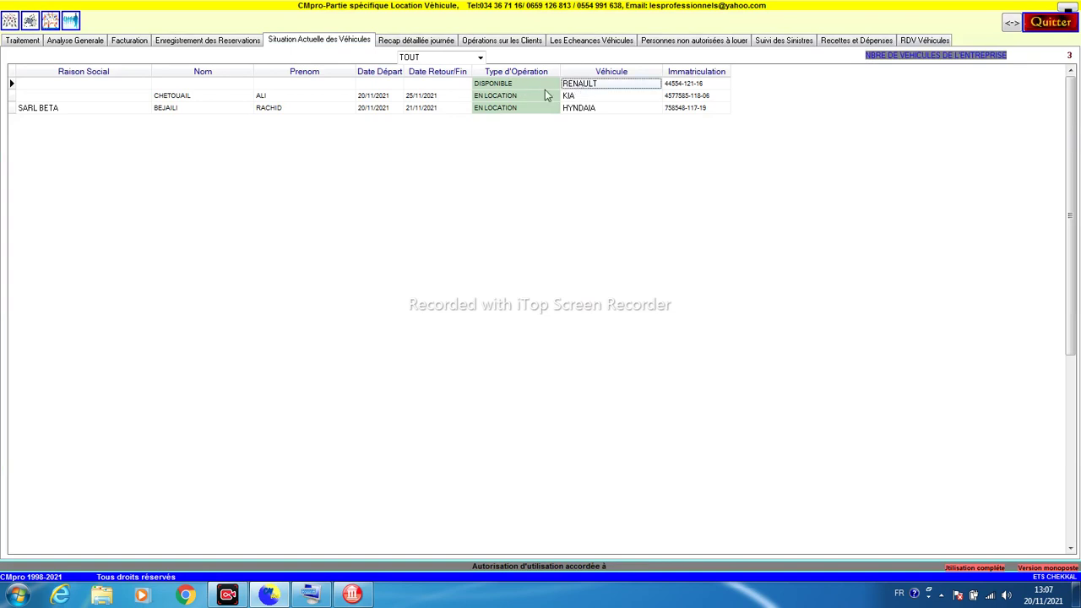
click(505, 96)
click(576, 98)
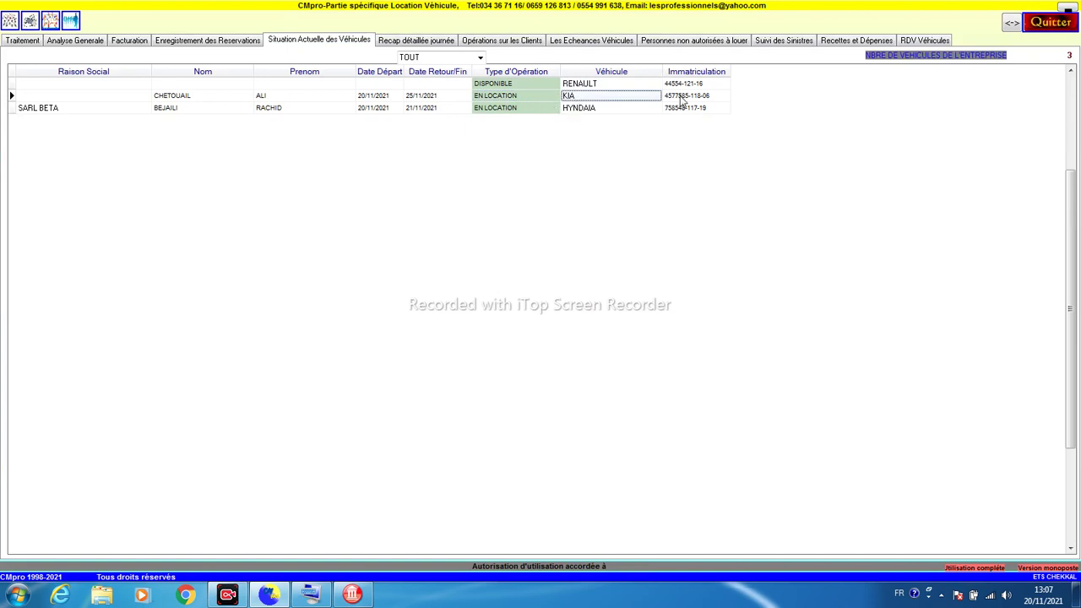
click(576, 111)
click(538, 108)
click(540, 87)
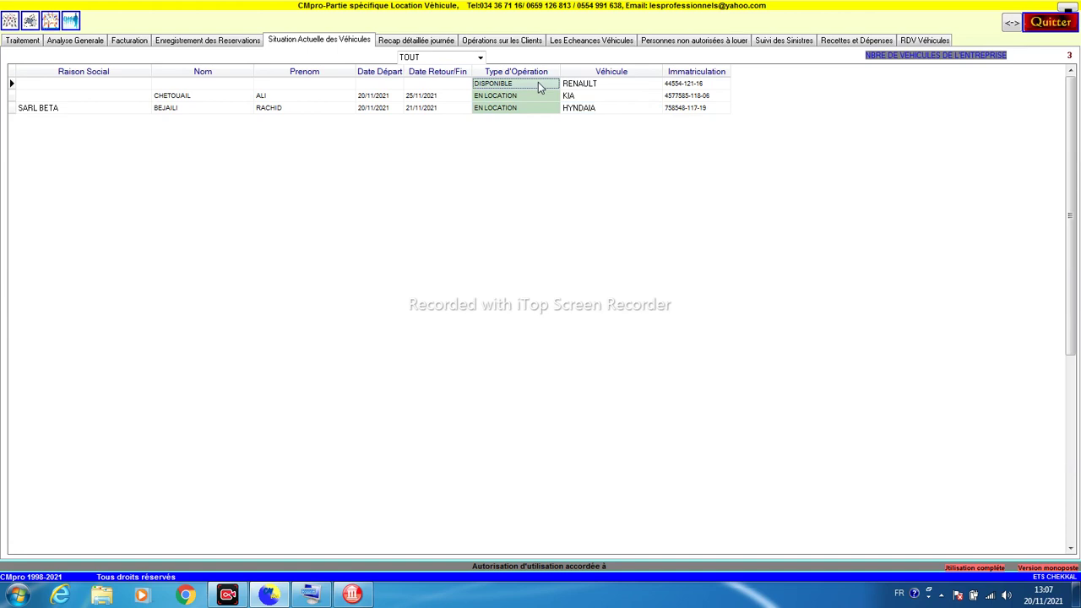
Step: Check the day's detailed recap, including the technical inspection expense, then list client debts
click(415, 41)
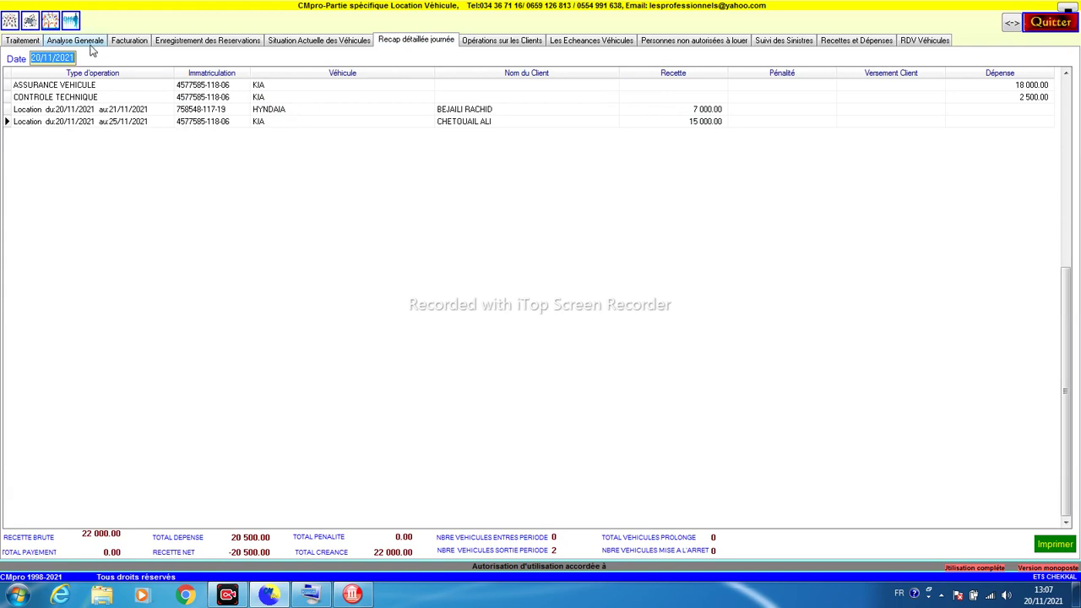
click(161, 98)
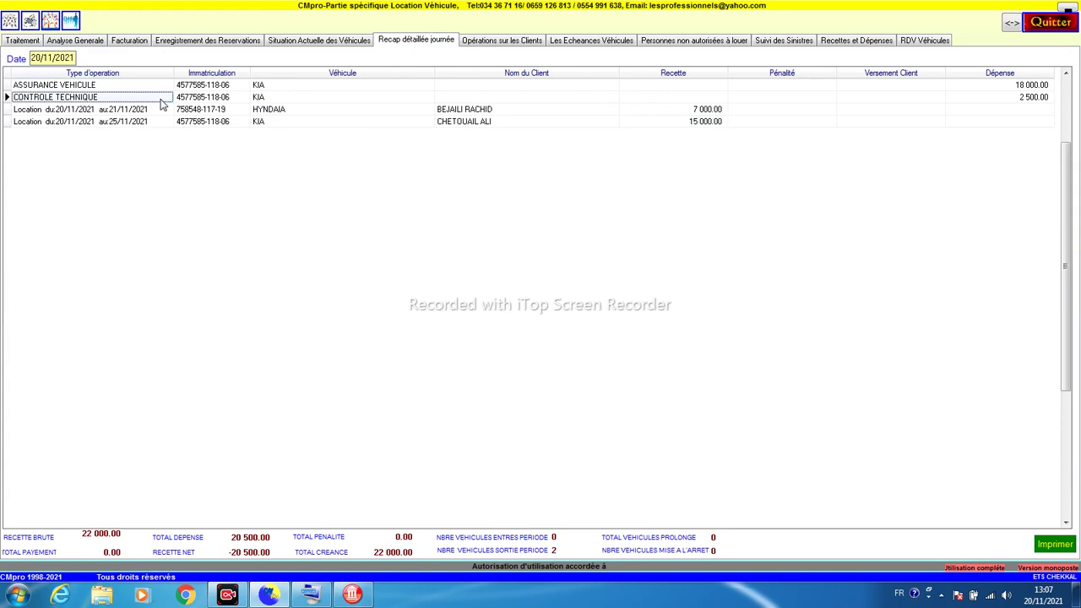
click(522, 44)
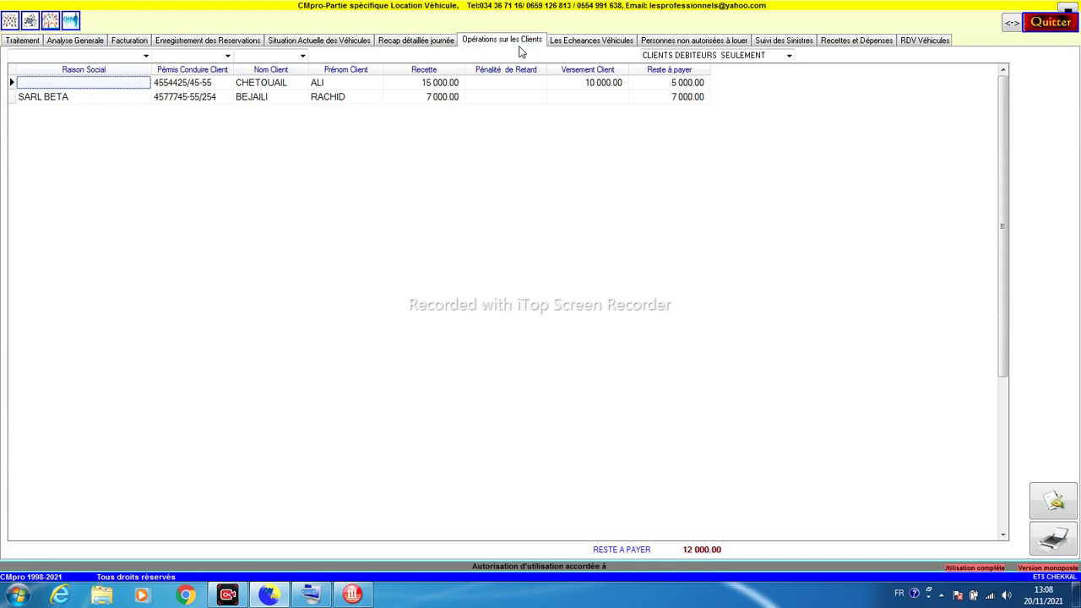
Step: Review each debtor's rental revenue, payments and remaining balance, focusing on SARL BETA
click(230, 97)
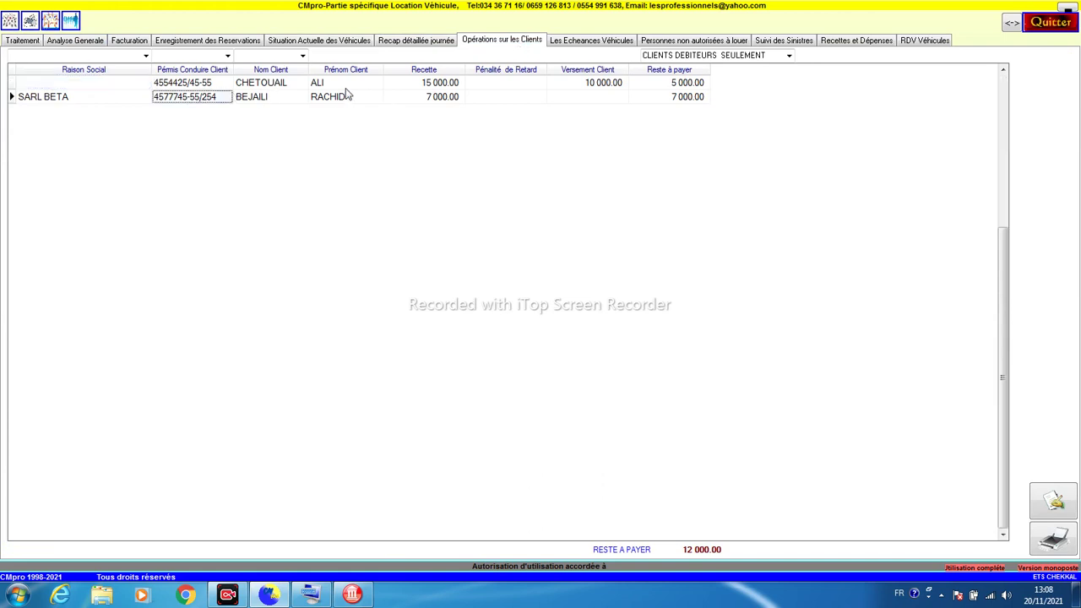
click(448, 85)
click(448, 96)
click(576, 83)
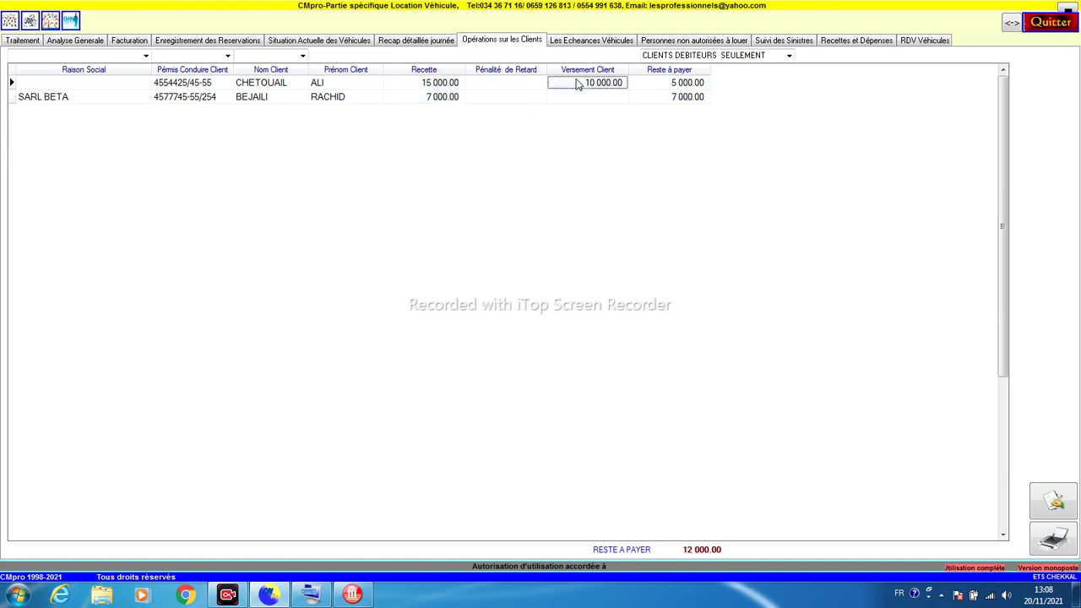
click(596, 96)
click(601, 85)
click(679, 88)
click(605, 99)
click(682, 99)
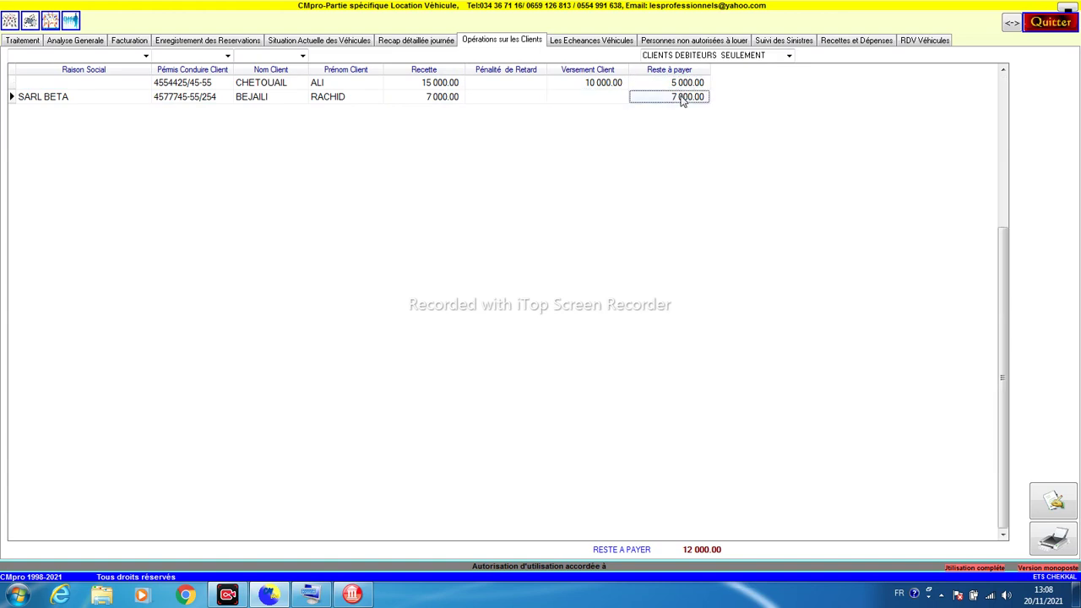
Step: Add a 6 000 payment line to SARL BETA's account, leaving 1 000 owed
double_click(590, 99)
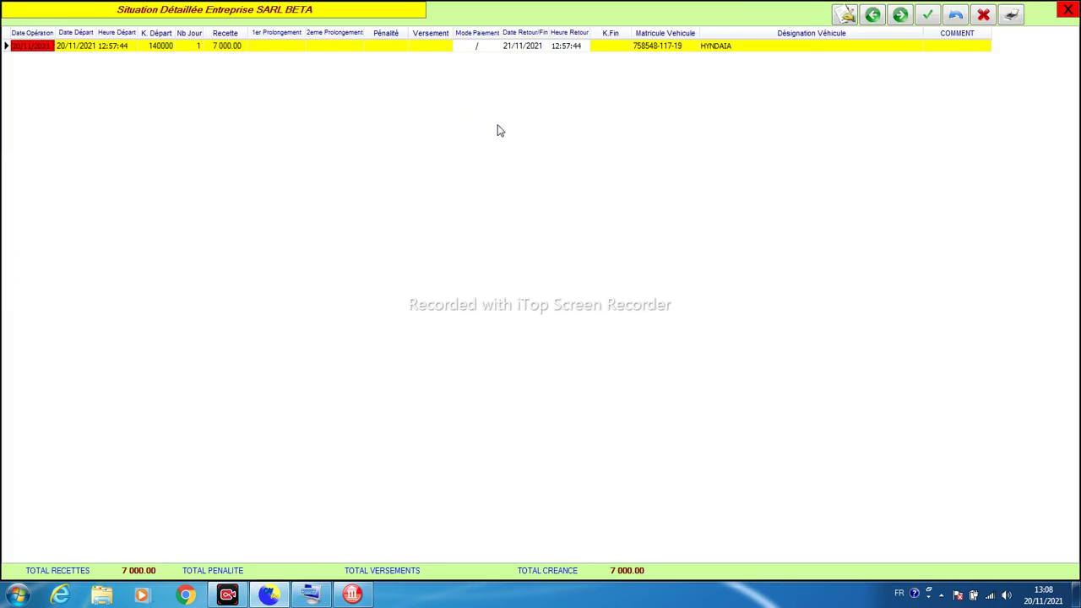
click(844, 17)
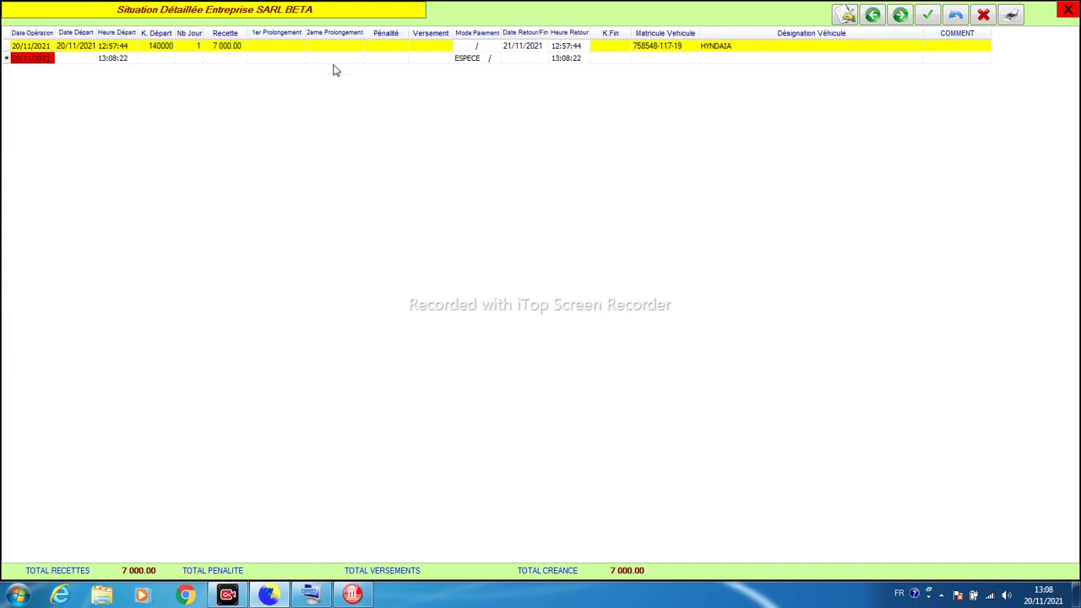
click(431, 63)
text(6000)
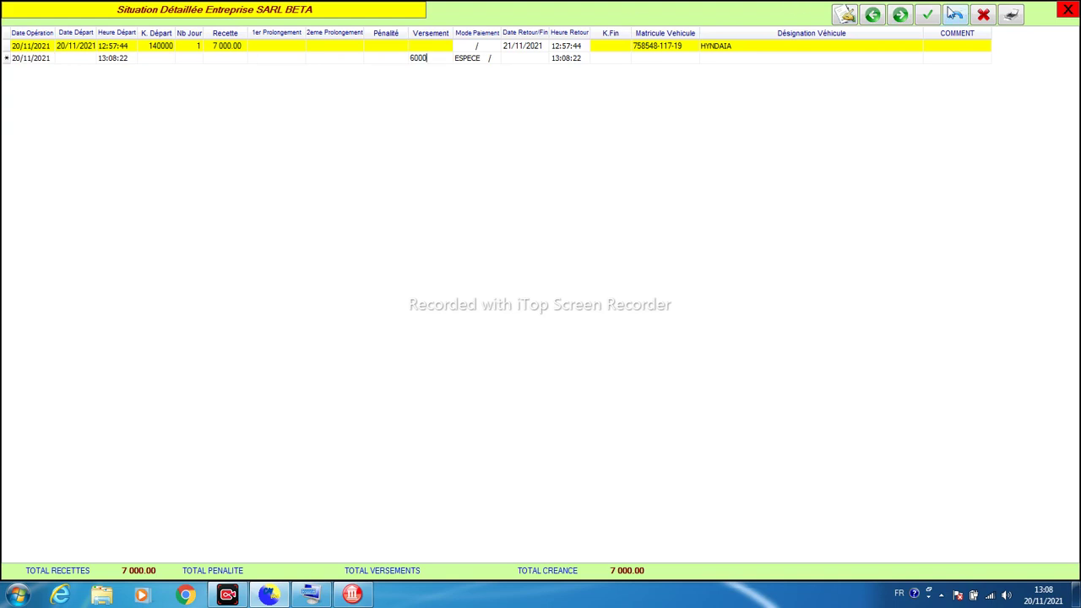
click(929, 16)
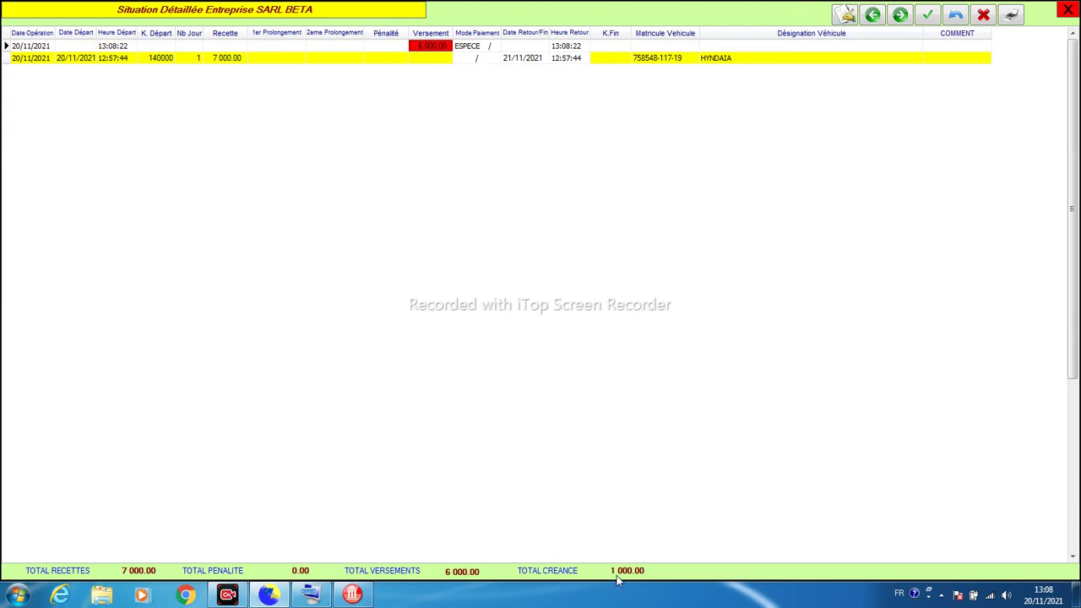
click(1067, 9)
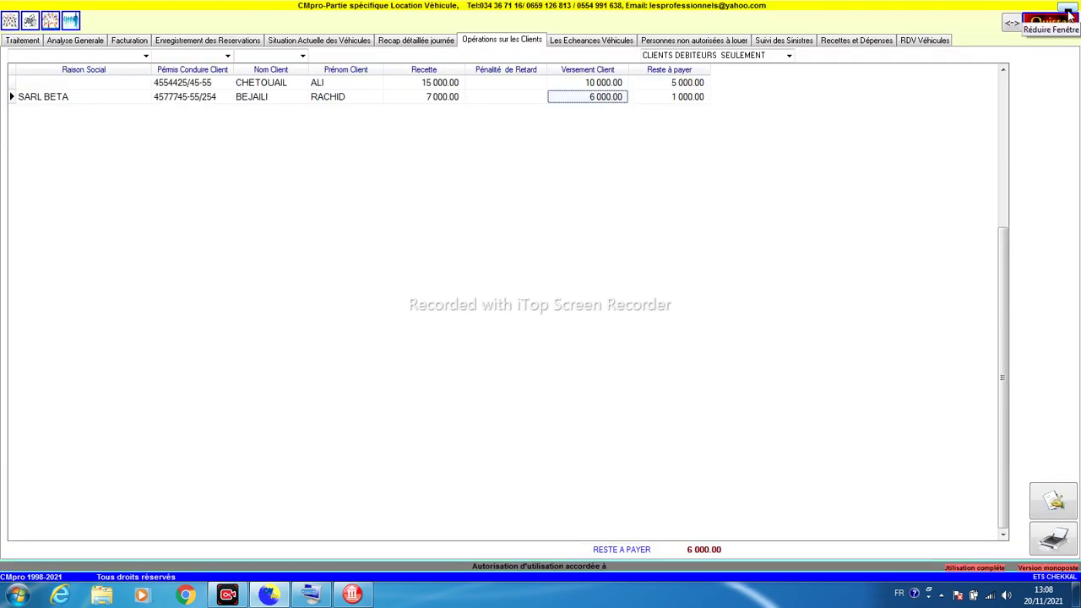
Step: Review the vehicle insurance and inspection deadlines, including the Hyundai's, then open the barred-renters list
click(588, 42)
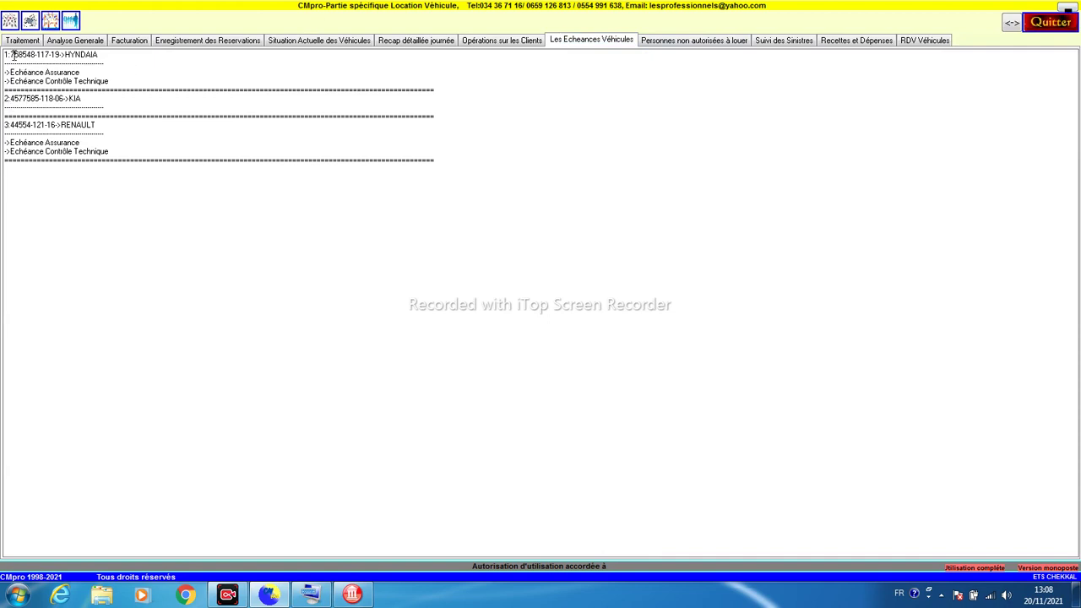
drag(15, 53, 47, 70)
click(109, 71)
click(670, 42)
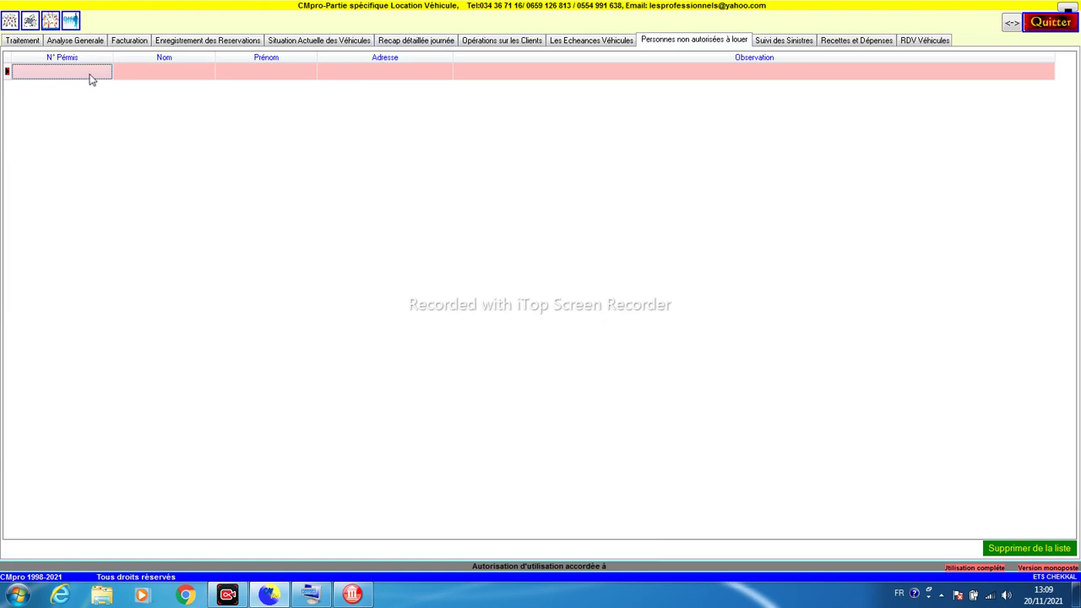
Step: Fill the barred-person row with the third client from LISTE DES CLIENTS
click(135, 74)
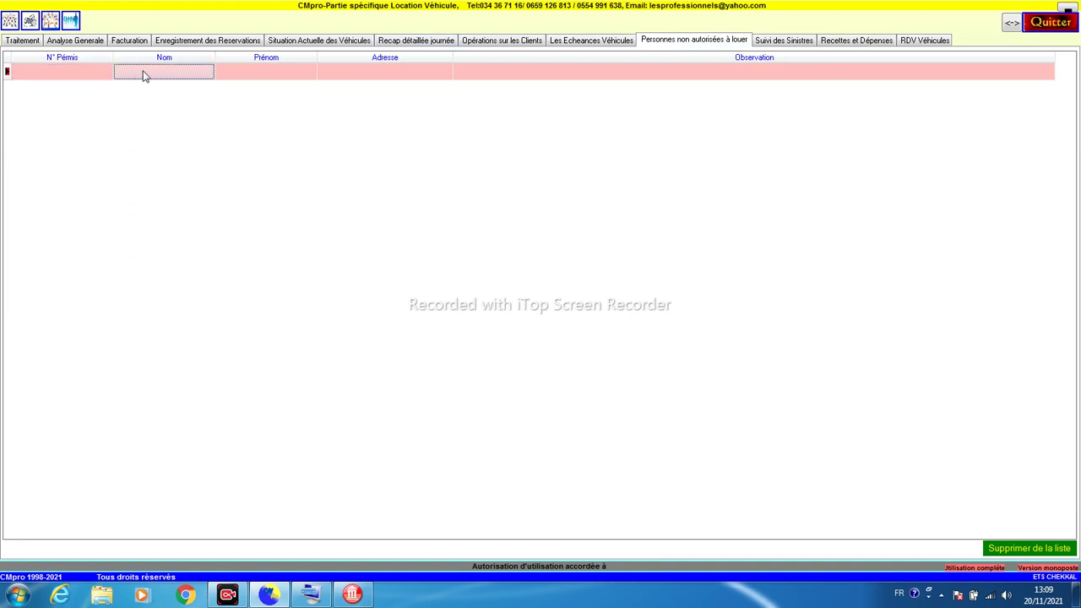
click(143, 71)
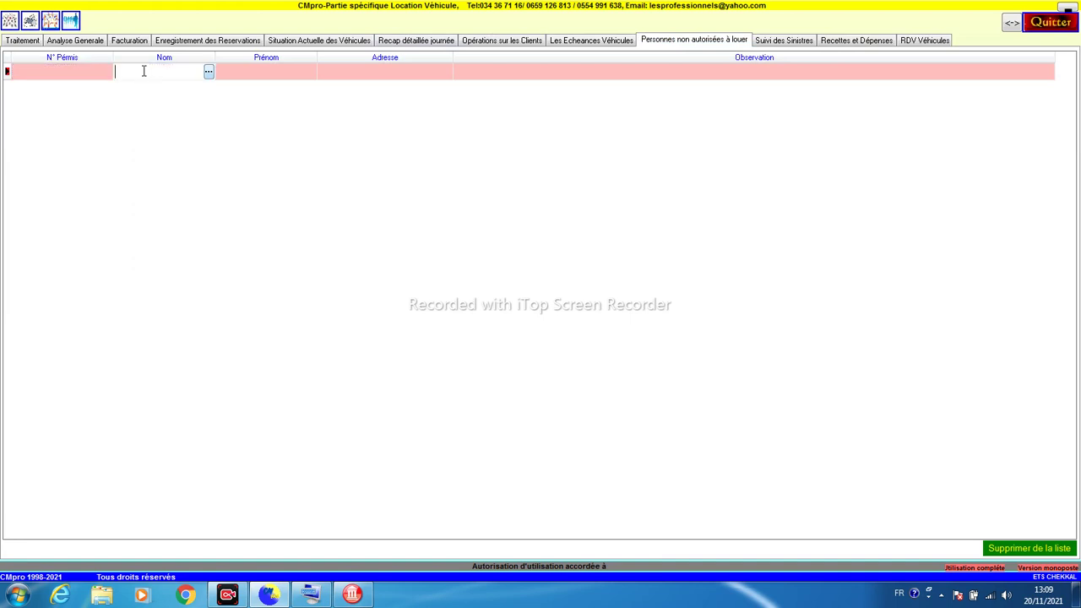
click(209, 72)
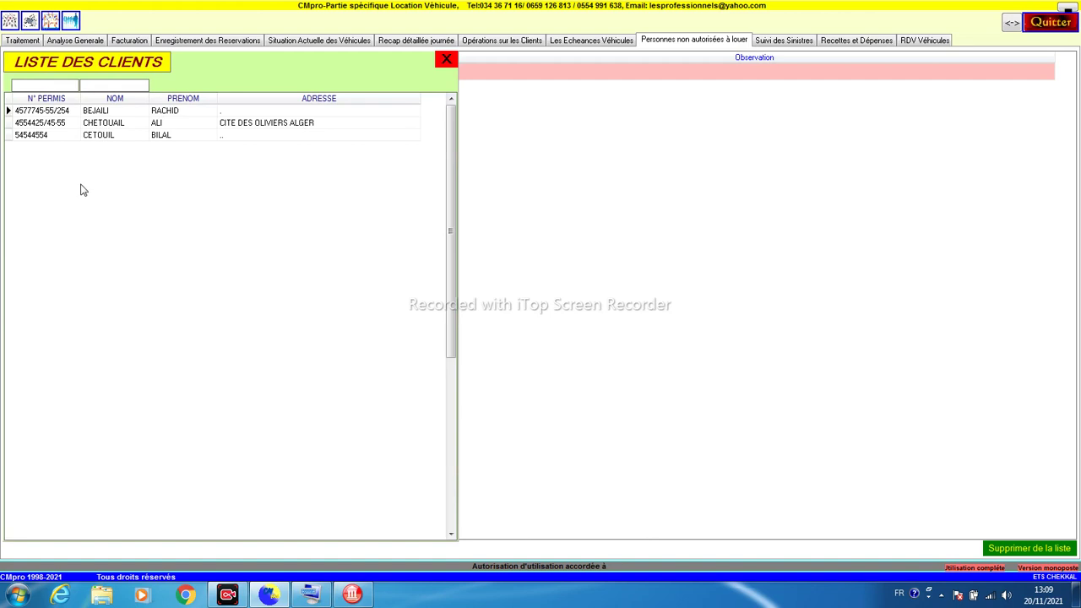
click(95, 138)
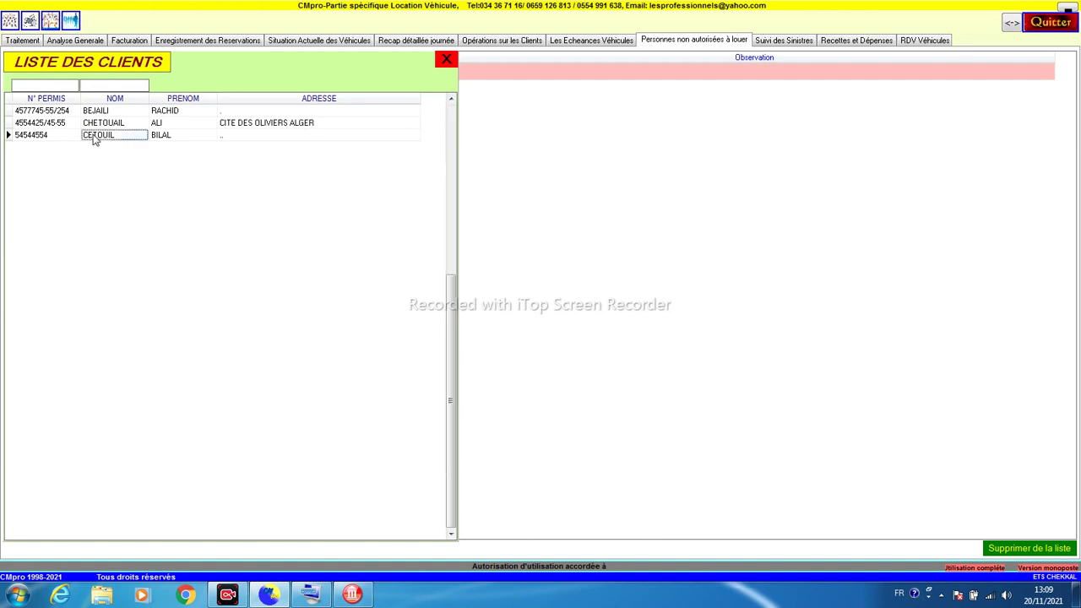
double_click(99, 138)
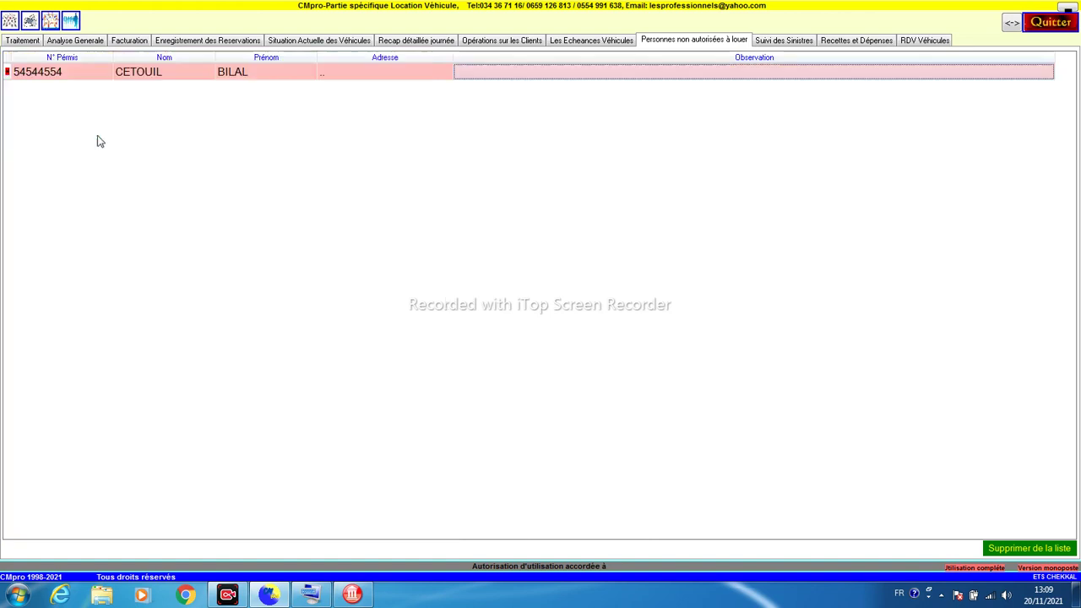
Step: Enter the reason DEFAULT PAYMENT, save the entry and return to the vehicle records
click(472, 75)
text(DEFAULT)
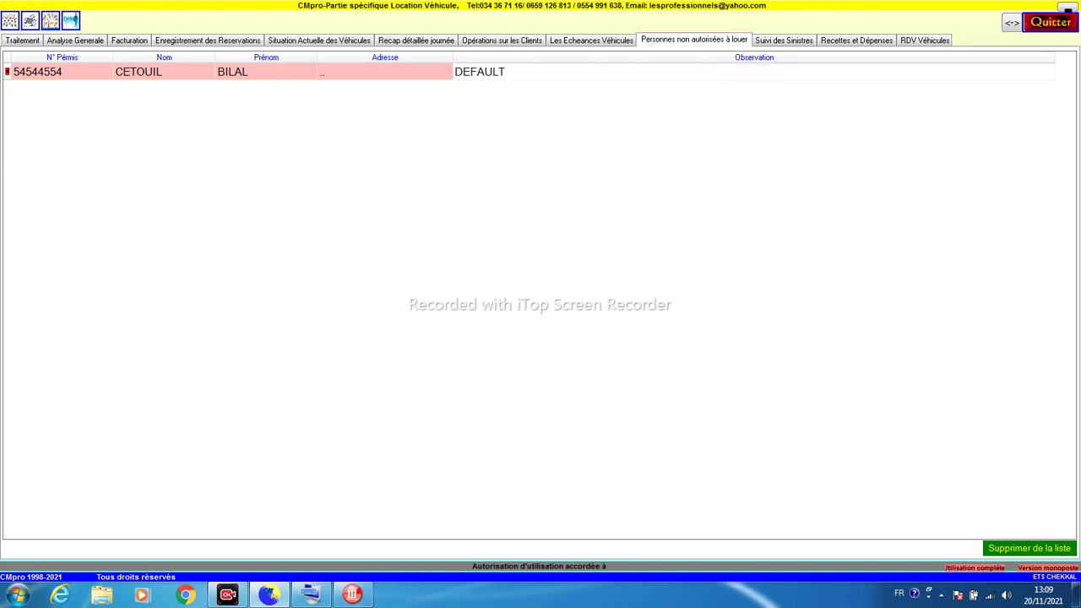
text( PAYMENTY)
key(shift+Left)
key(BackSpace)
key(Return)
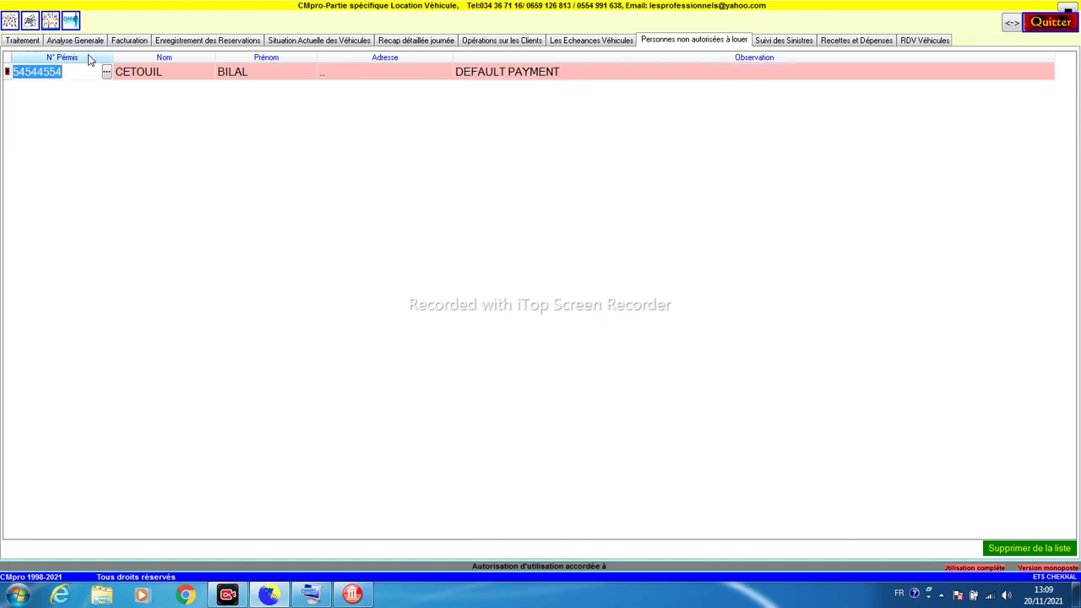
click(23, 40)
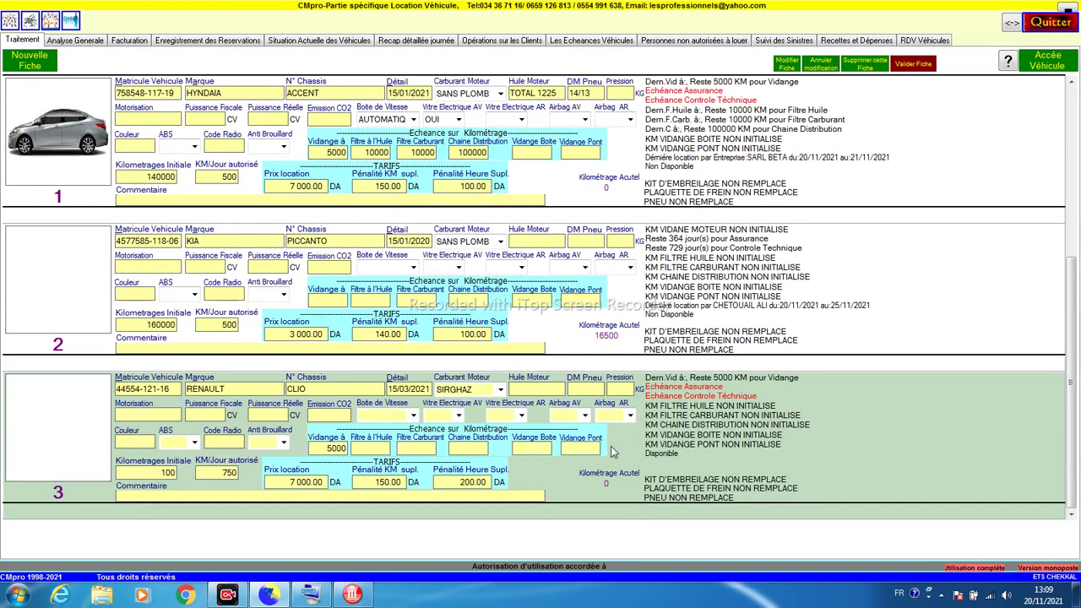
Step: Open the Renault's rental record and look up the main driver by licence number
click(563, 481)
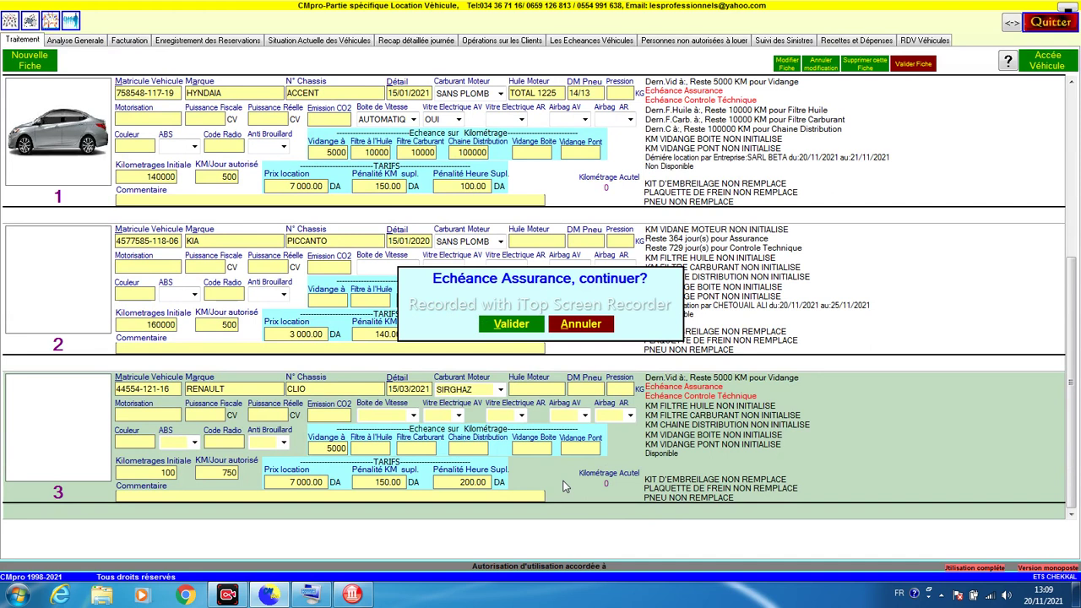
click(570, 328)
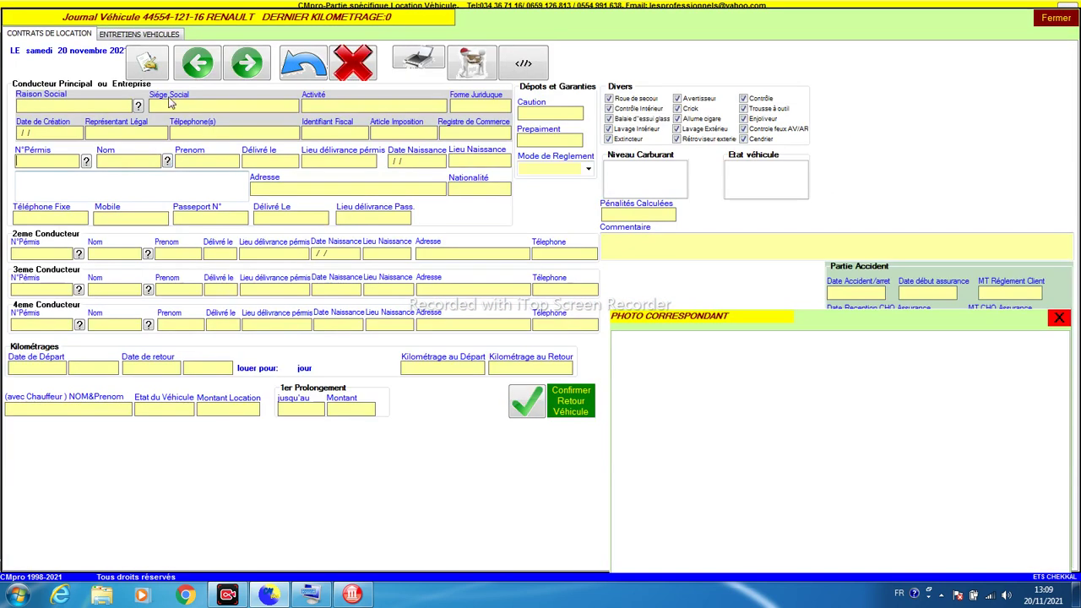
click(86, 162)
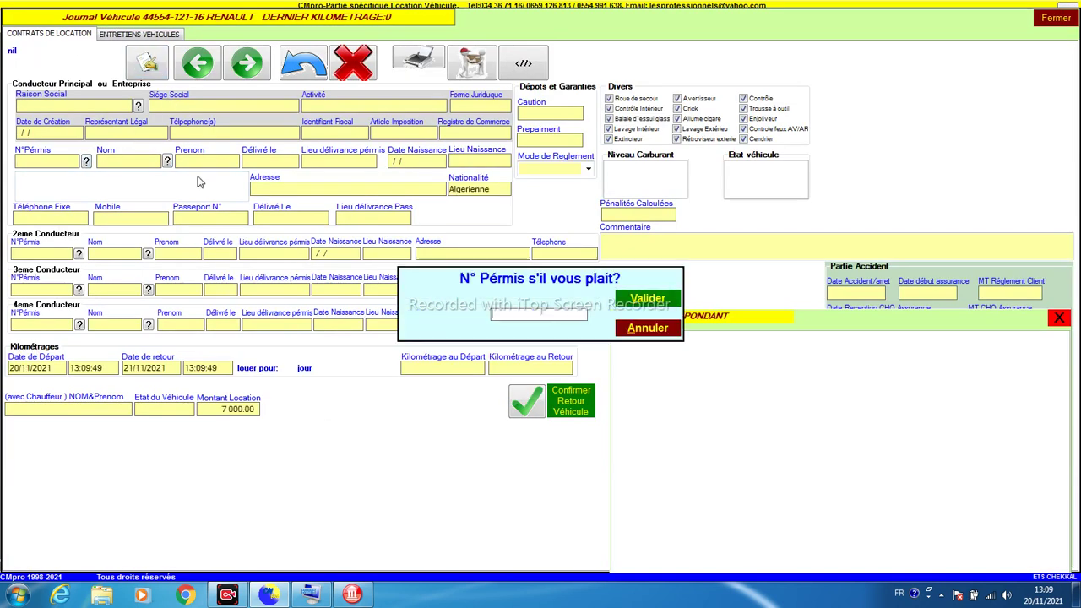
key(Return)
key(Down)
key(Down)
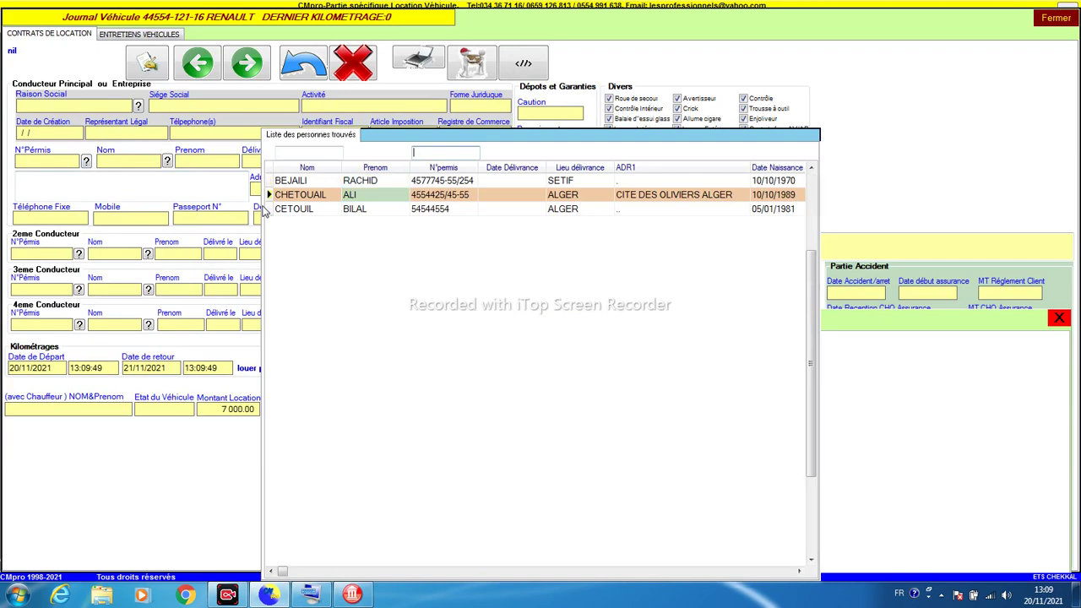
key(Return)
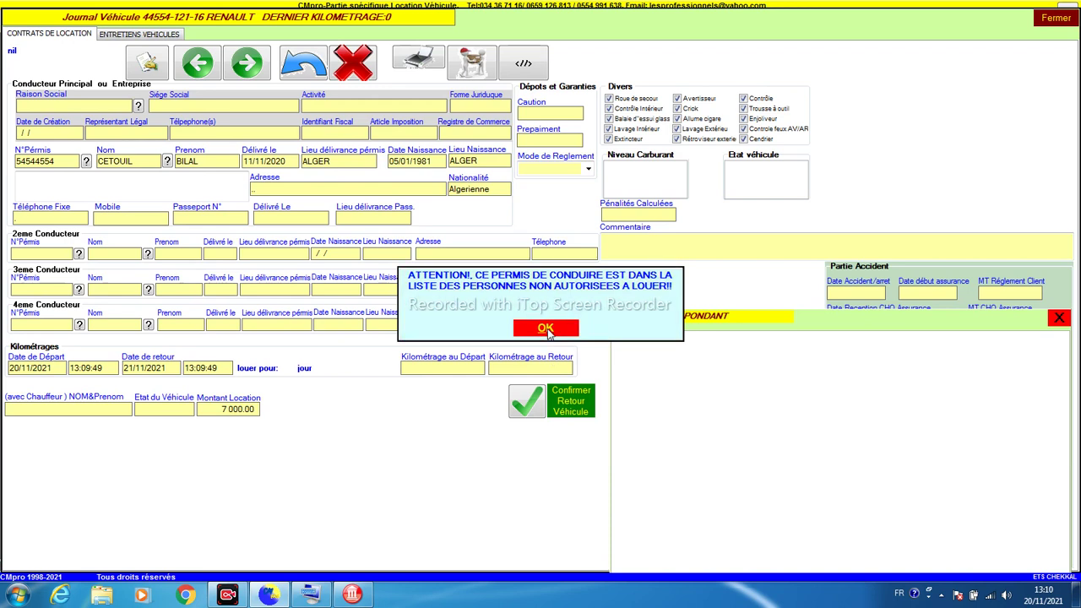
Step: Accept the unauthorised-driver warning, discard the rental form changes, close it, and show the barred-renters list
click(545, 329)
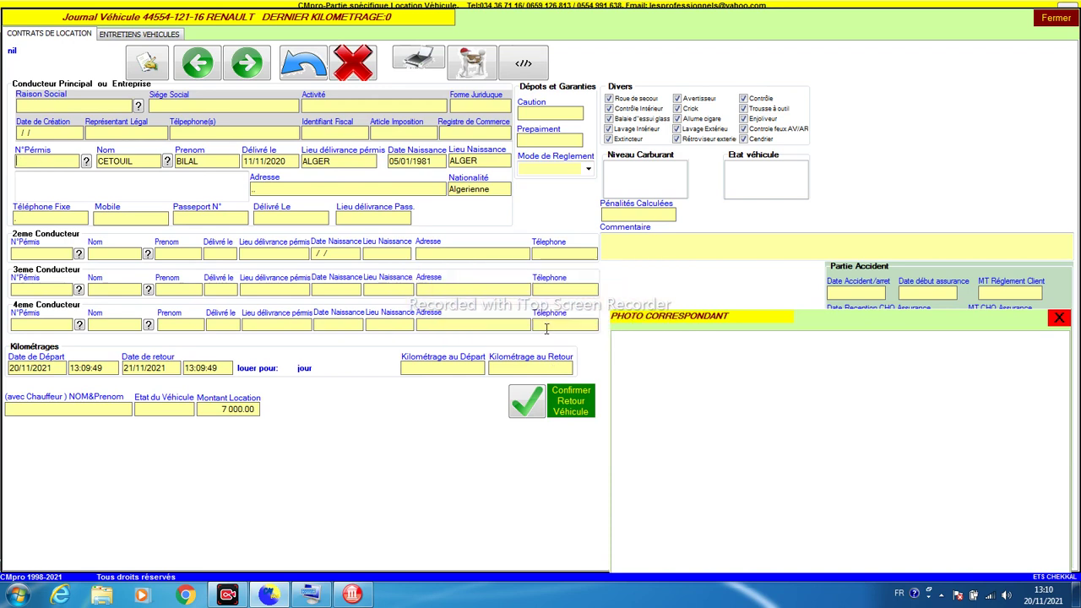
click(300, 59)
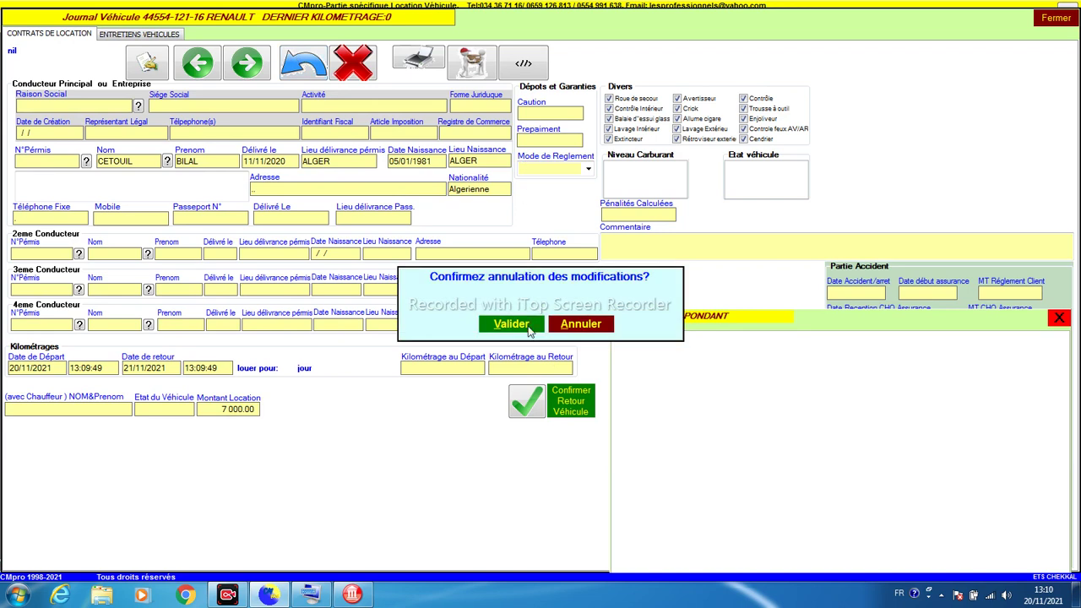
click(511, 325)
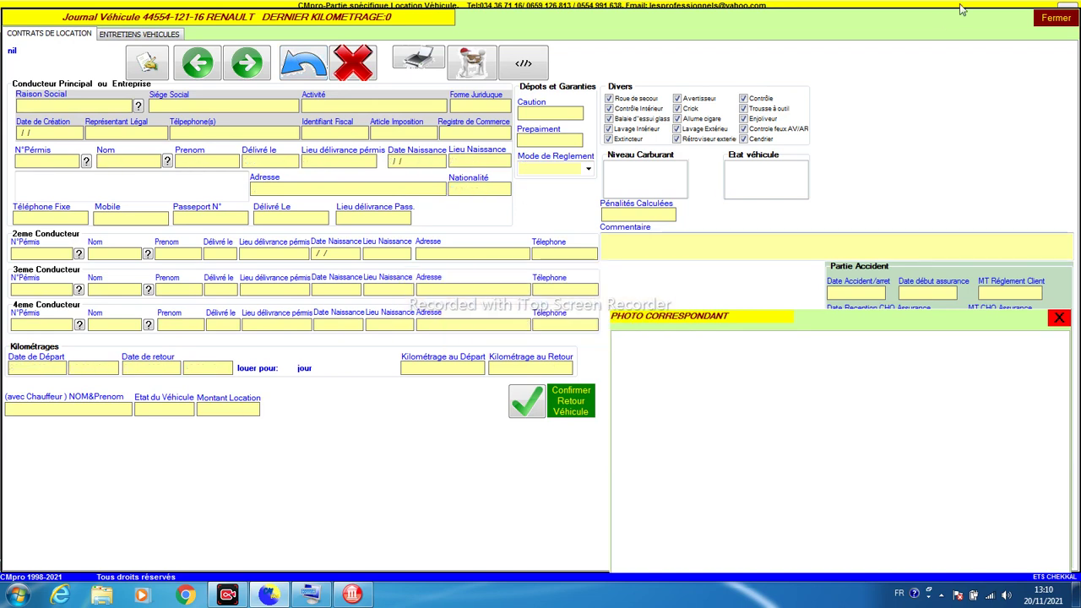
click(1055, 18)
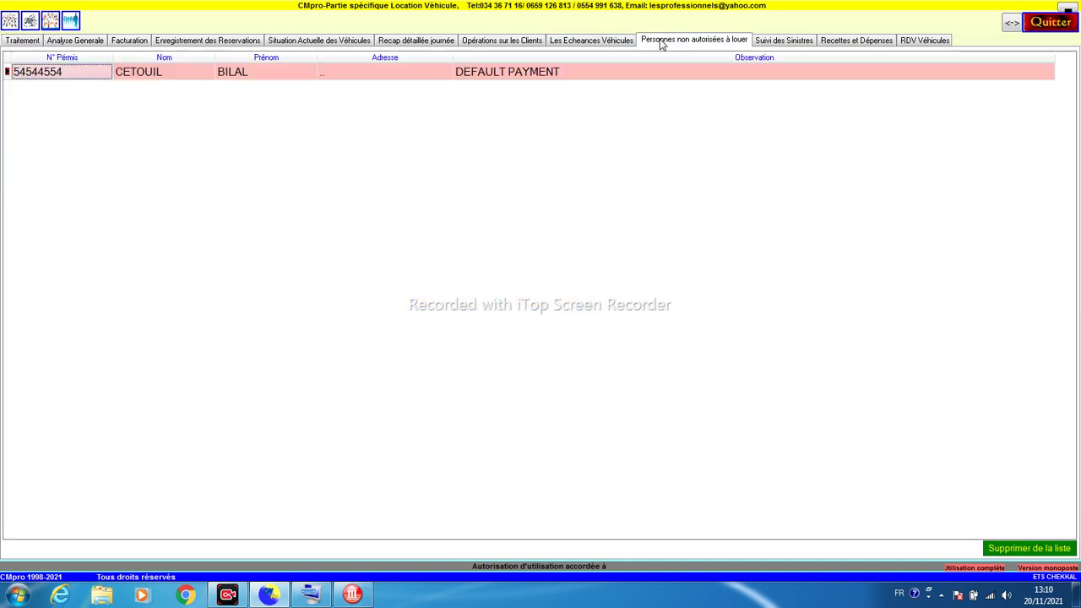
click(661, 40)
Step: Review the empty Suivi des Sinistres columns, Date Contrat through Reglement Client, then go to the ledger
click(769, 39)
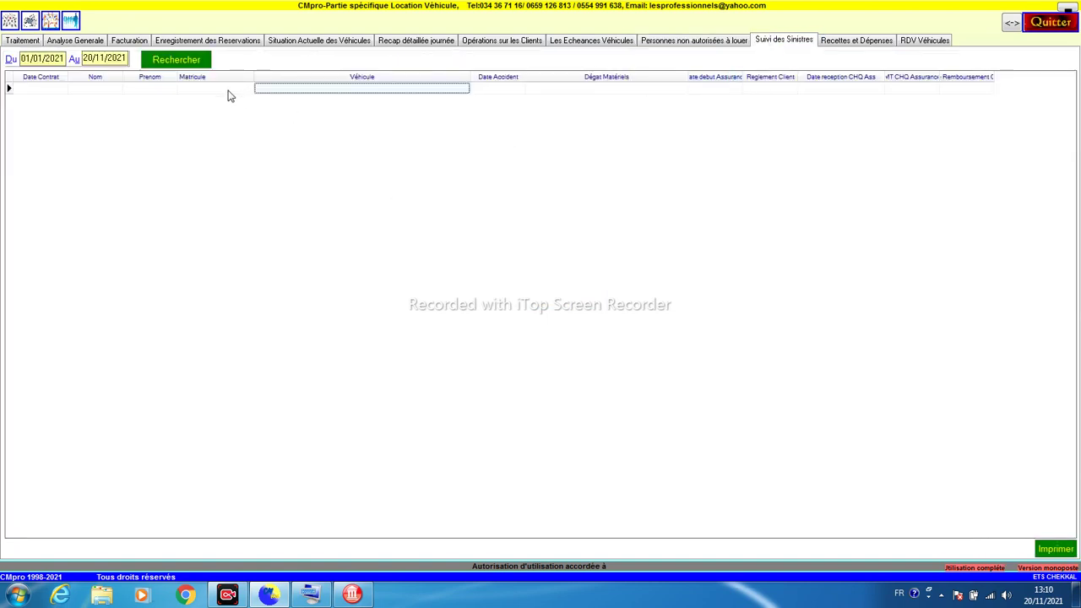
click(53, 91)
click(96, 88)
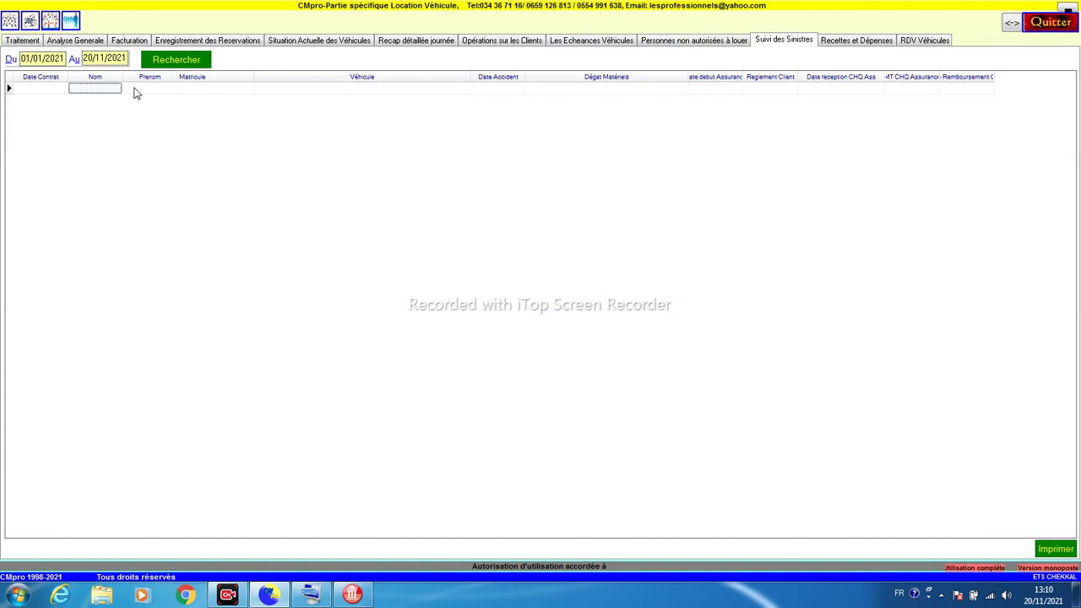
click(148, 90)
click(274, 91)
click(497, 89)
click(561, 91)
click(718, 88)
click(760, 88)
click(849, 44)
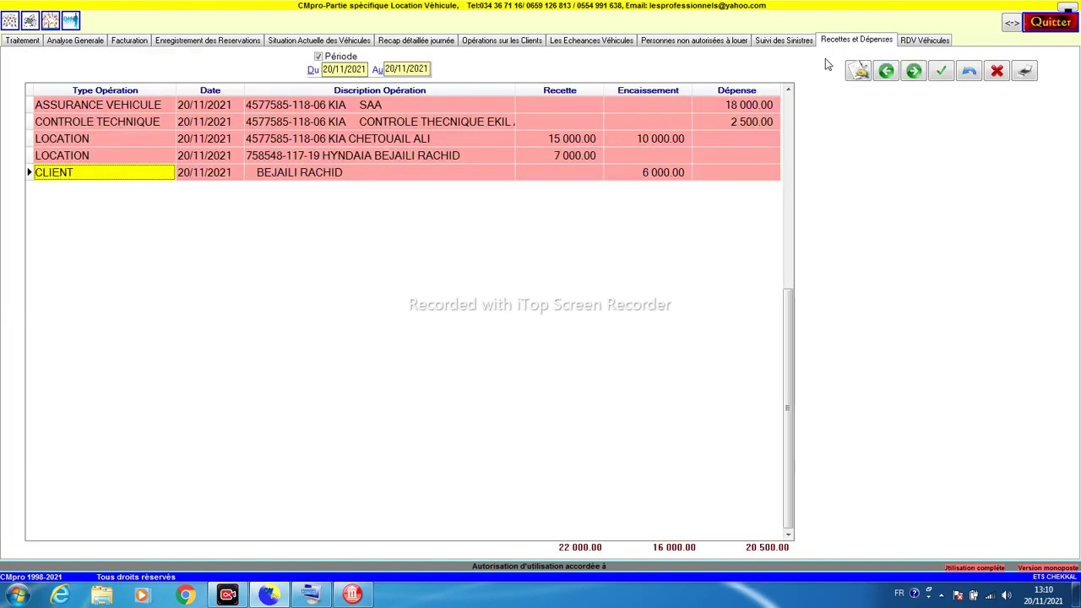
Step: Check the 15 000/7 000 income, 10 000/6 000 collected, 18 000/2 500 expenses, and add a DIVERS entry
click(573, 141)
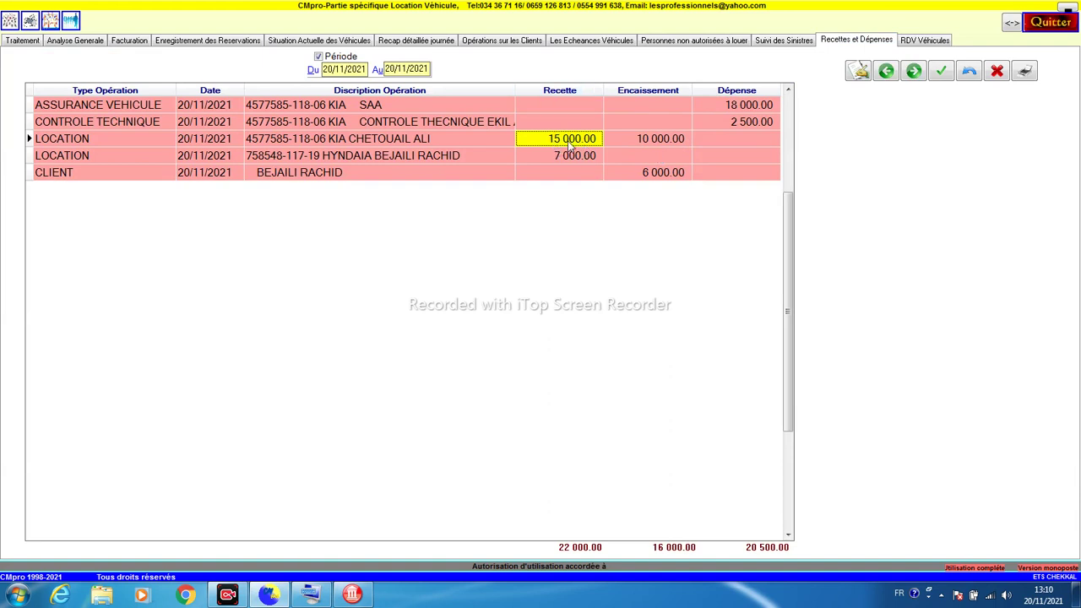
click(626, 138)
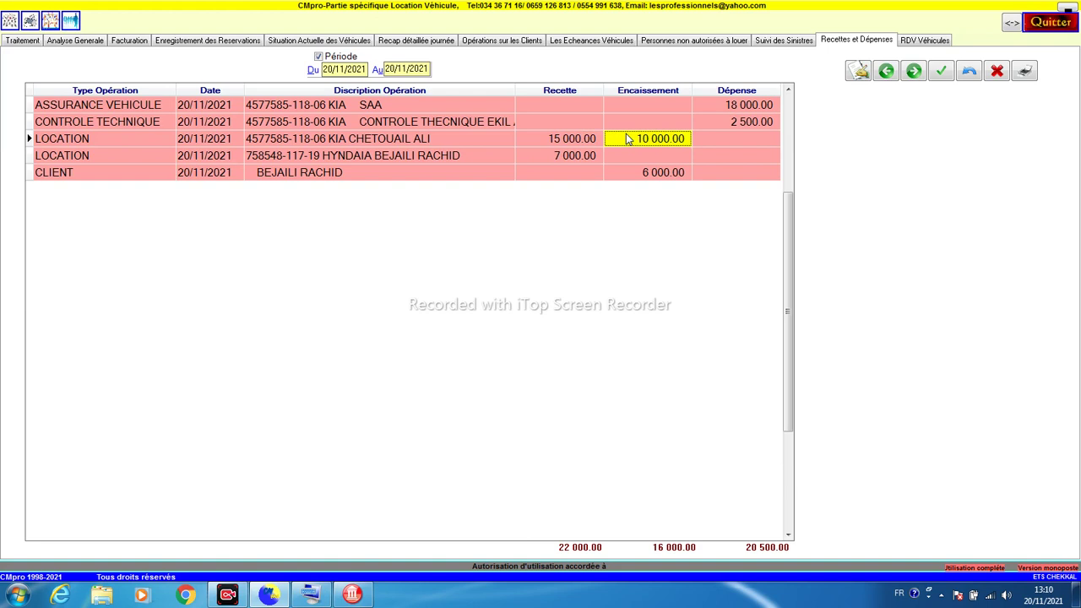
click(729, 107)
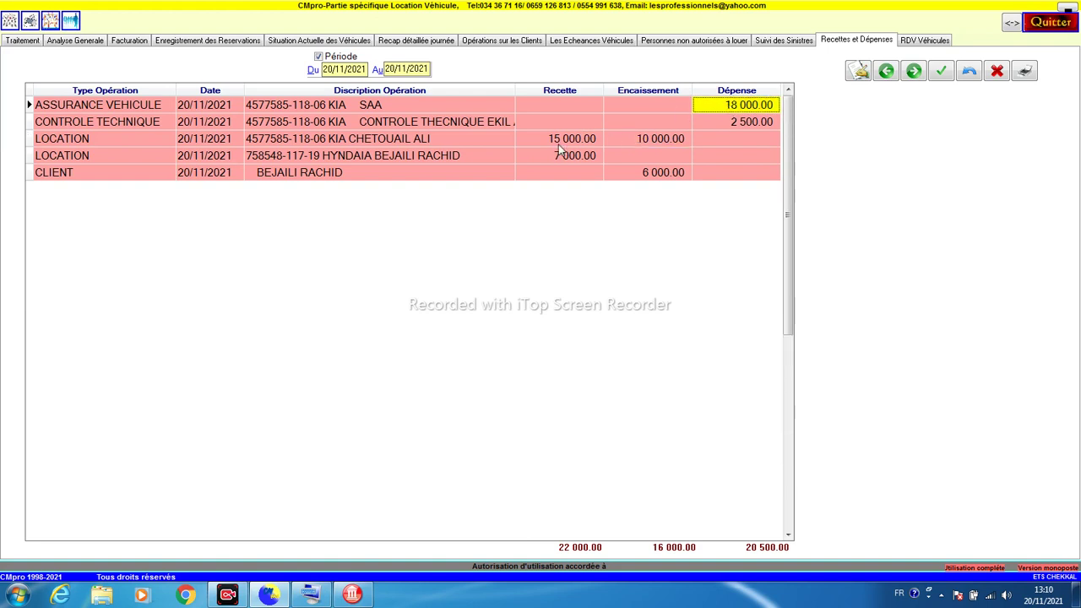
click(545, 142)
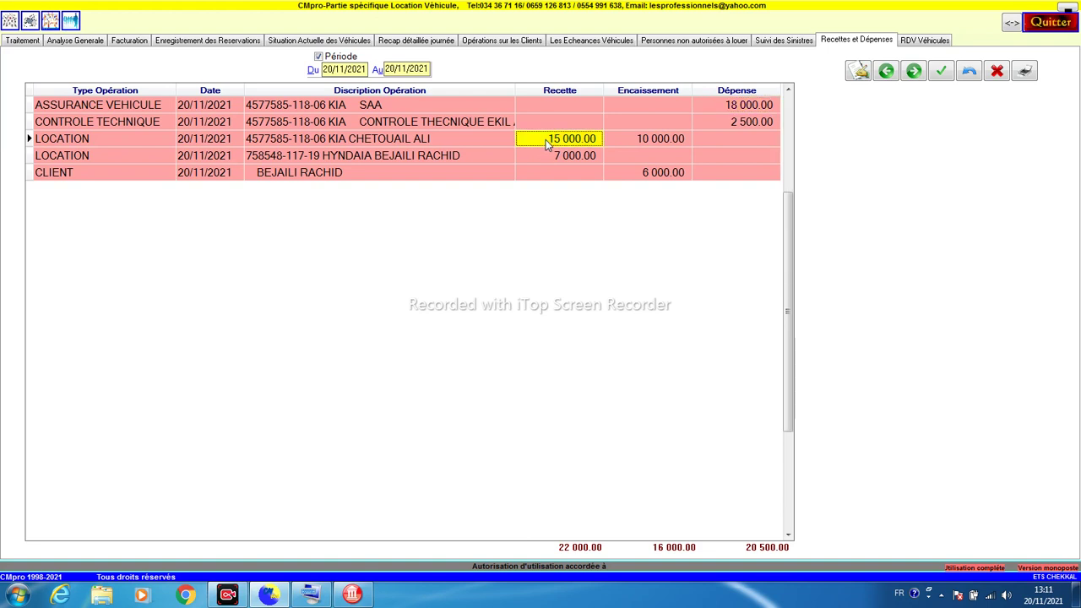
click(551, 157)
click(635, 140)
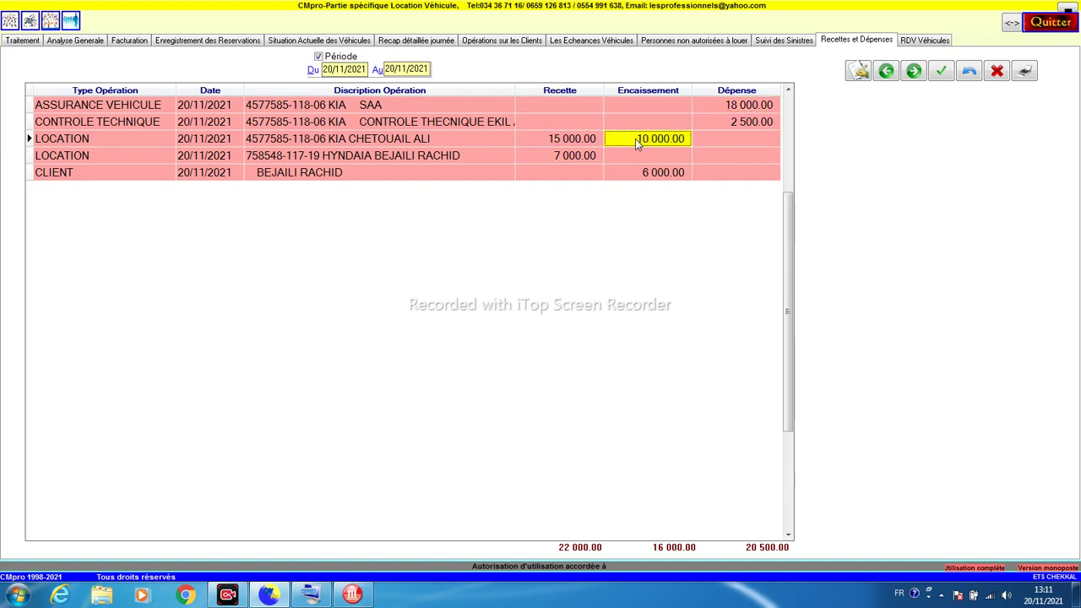
click(644, 172)
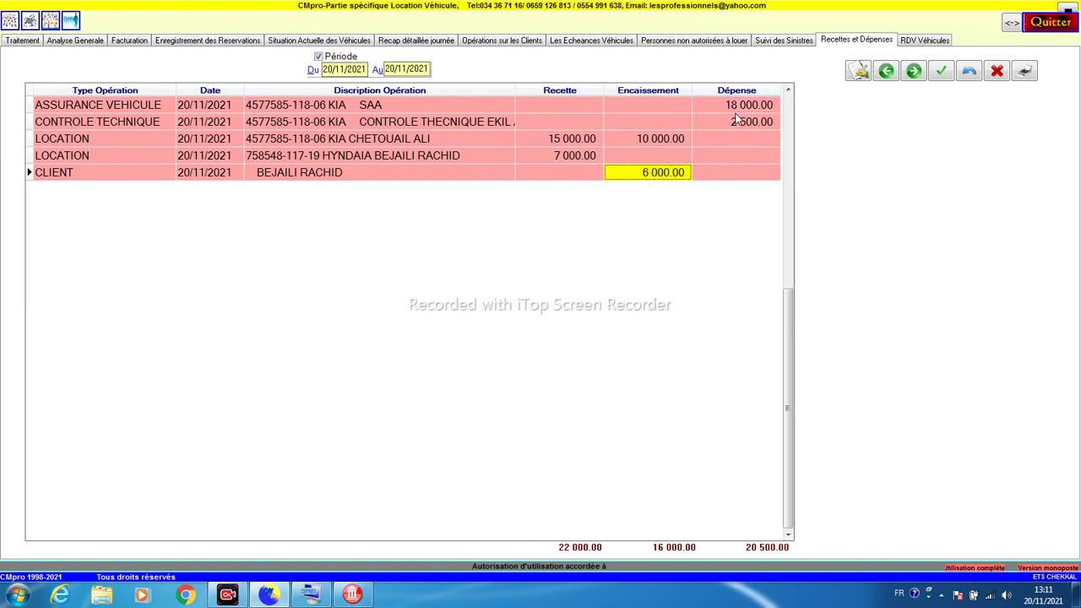
click(740, 109)
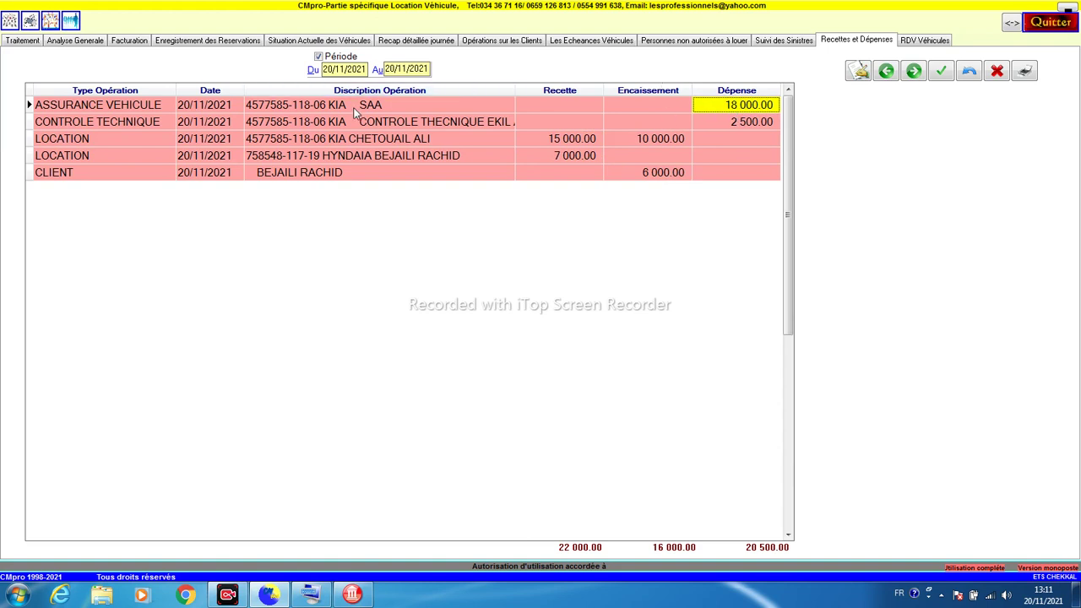
click(757, 125)
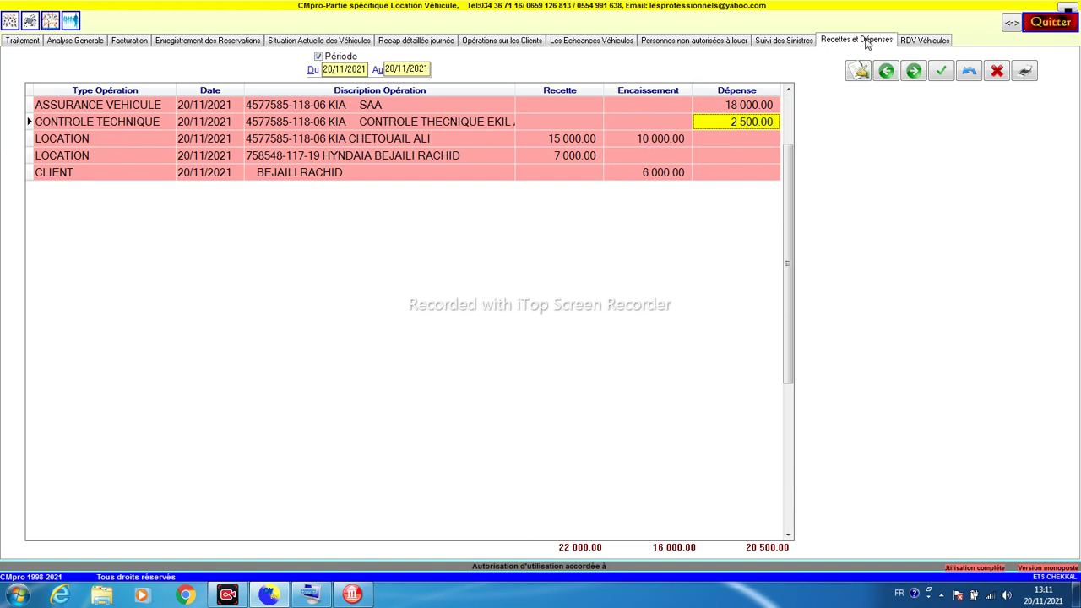
click(853, 76)
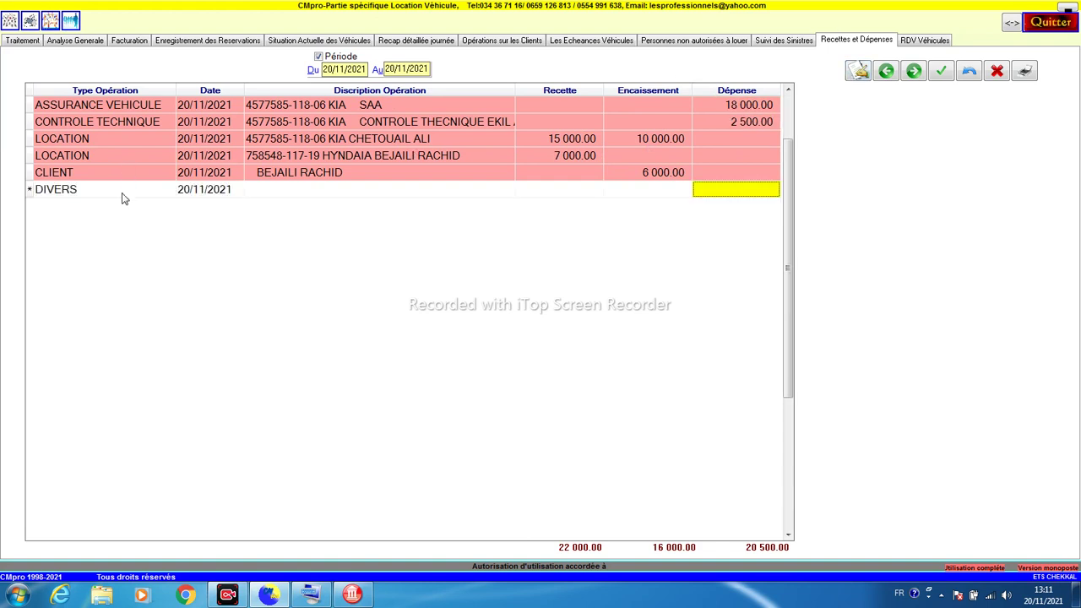
Step: Describe the new DIVERS entry as ACHAT PAPIER with a 1 000.00 expense
click(250, 193)
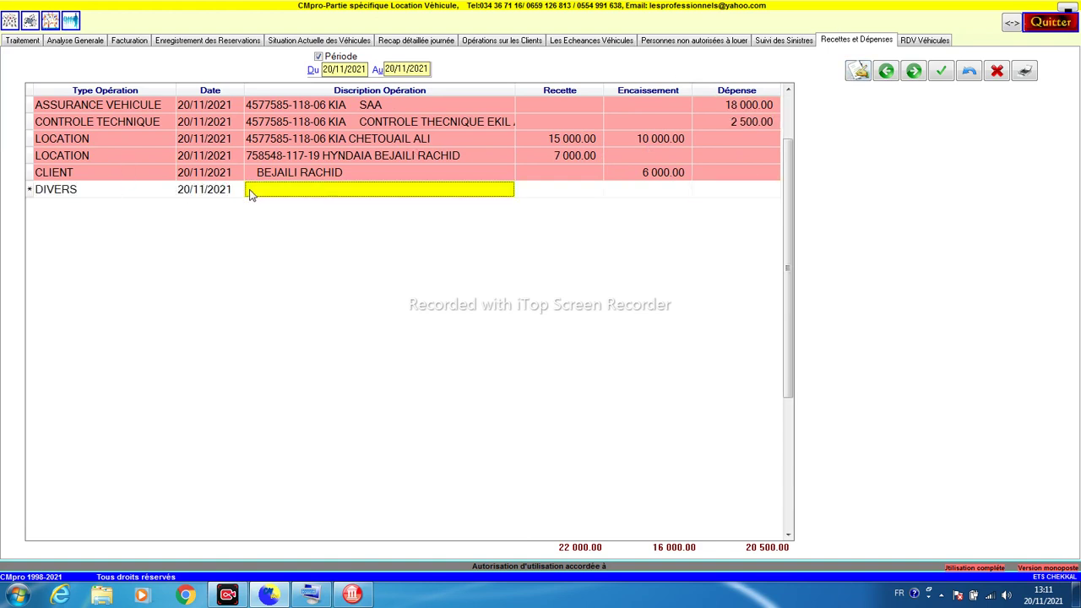
click(250, 193)
text(AC)
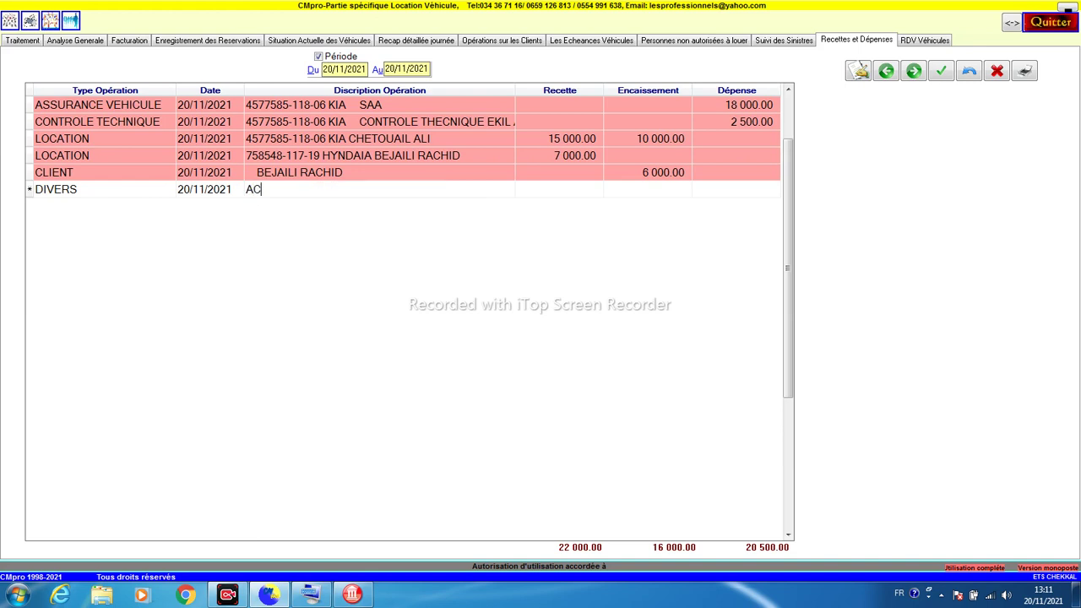
text(HAT PAPIER)
key(Return)
key(Return)
key(Return)
text(1000)
key(Return)
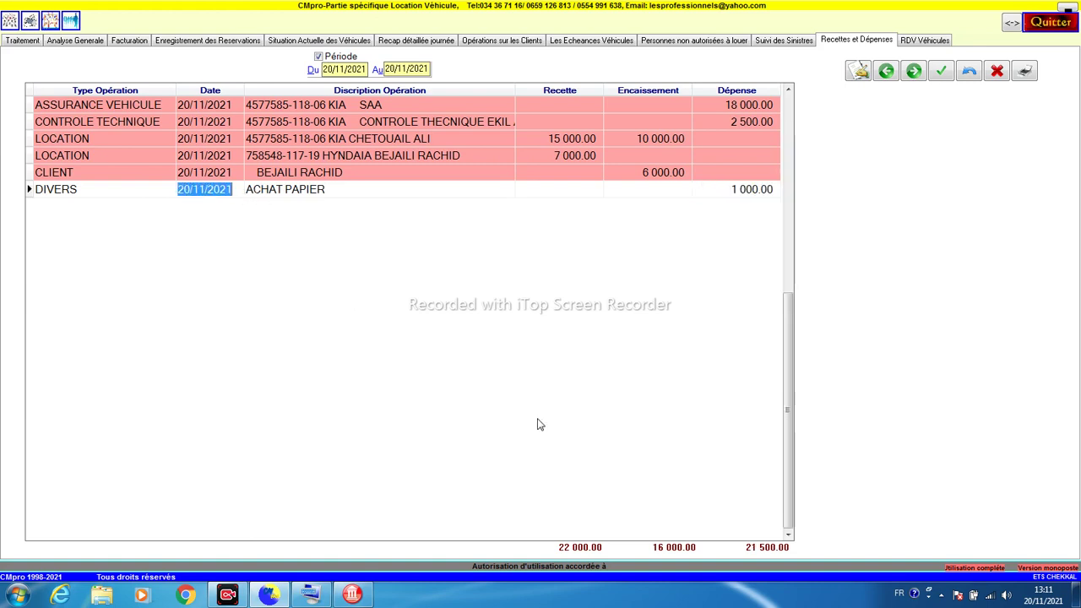
Step: Review the ledger entries' descriptions and amounts, then open the RDV Véhicules list
click(599, 155)
click(449, 192)
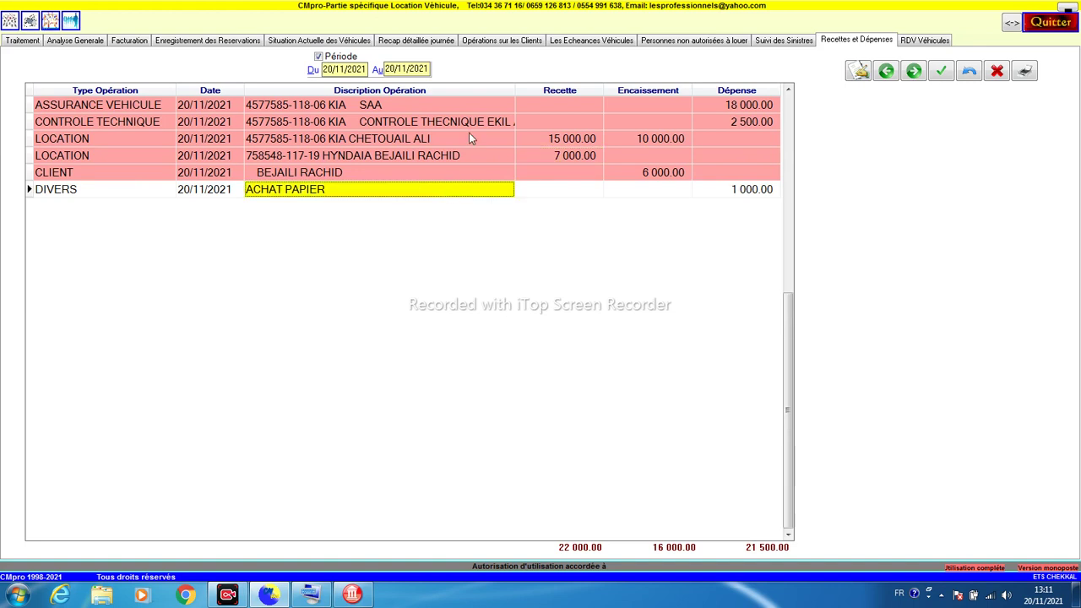
click(529, 191)
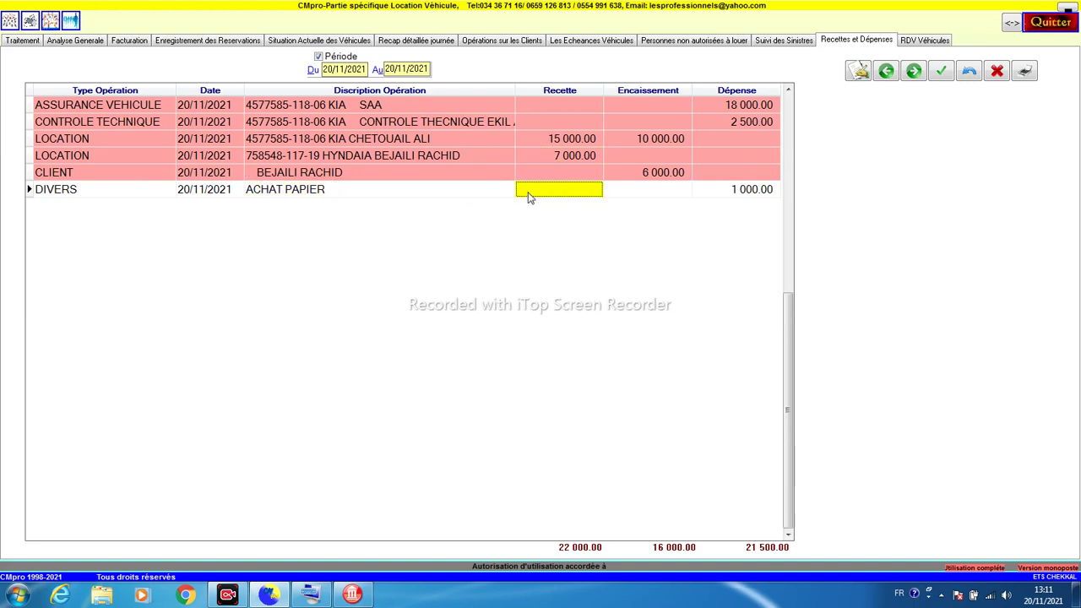
click(474, 193)
click(467, 122)
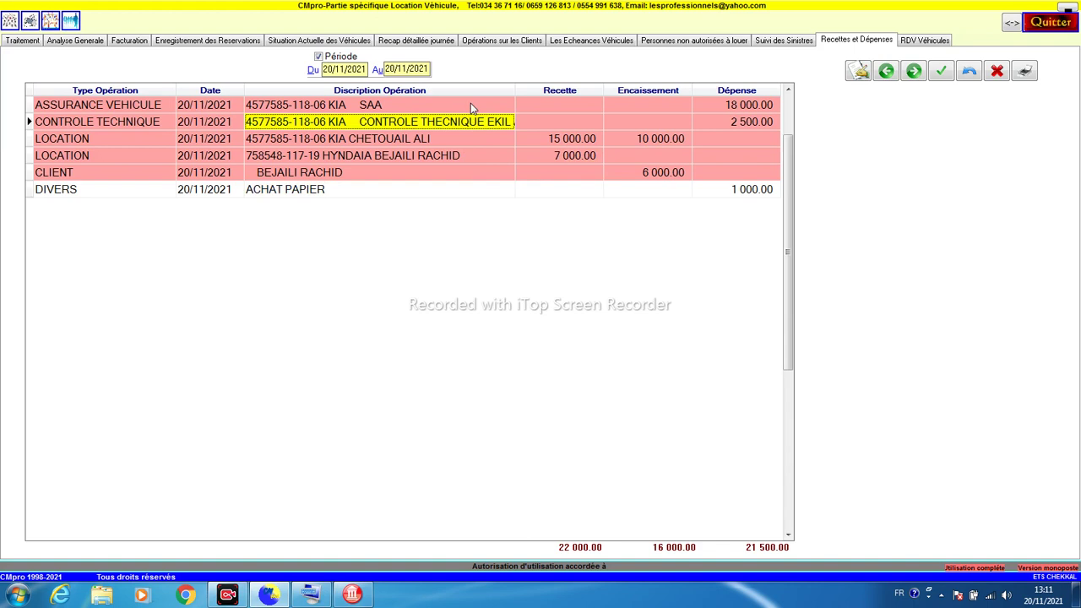
click(470, 105)
click(456, 138)
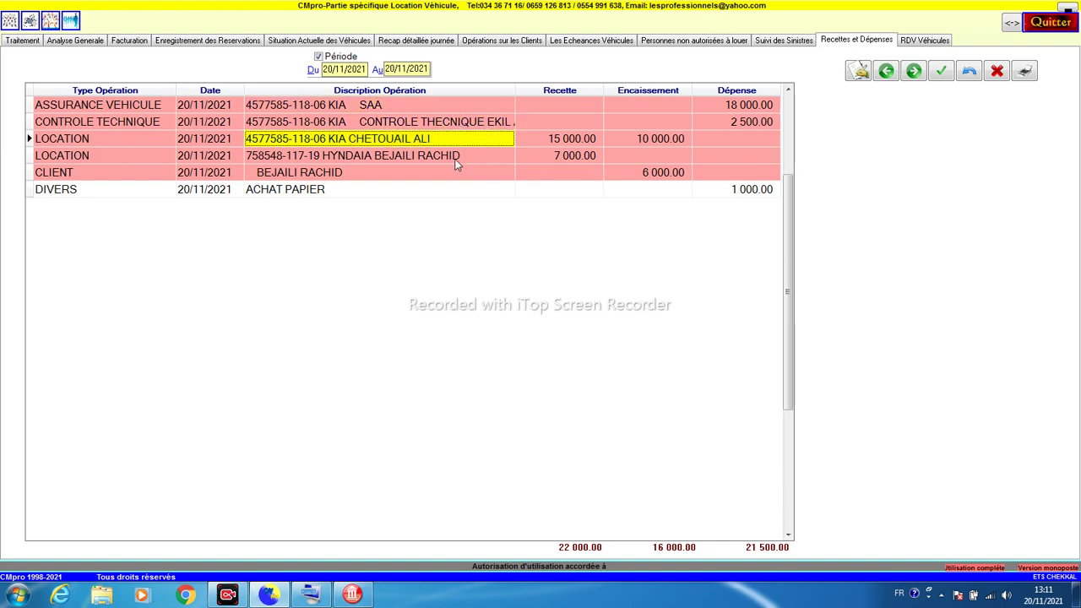
click(461, 159)
click(469, 107)
click(466, 160)
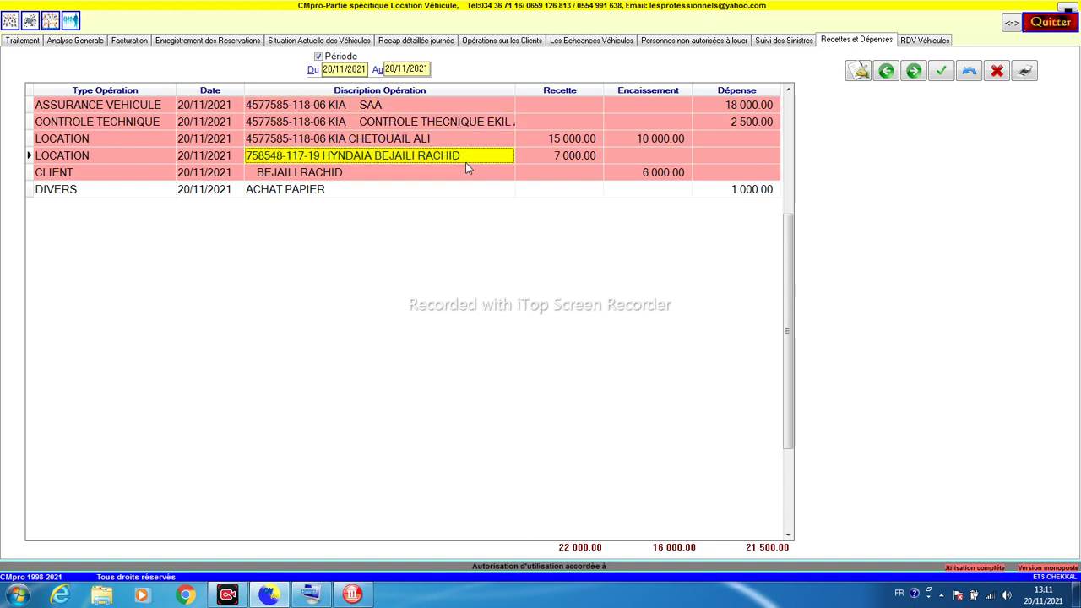
click(467, 171)
click(468, 147)
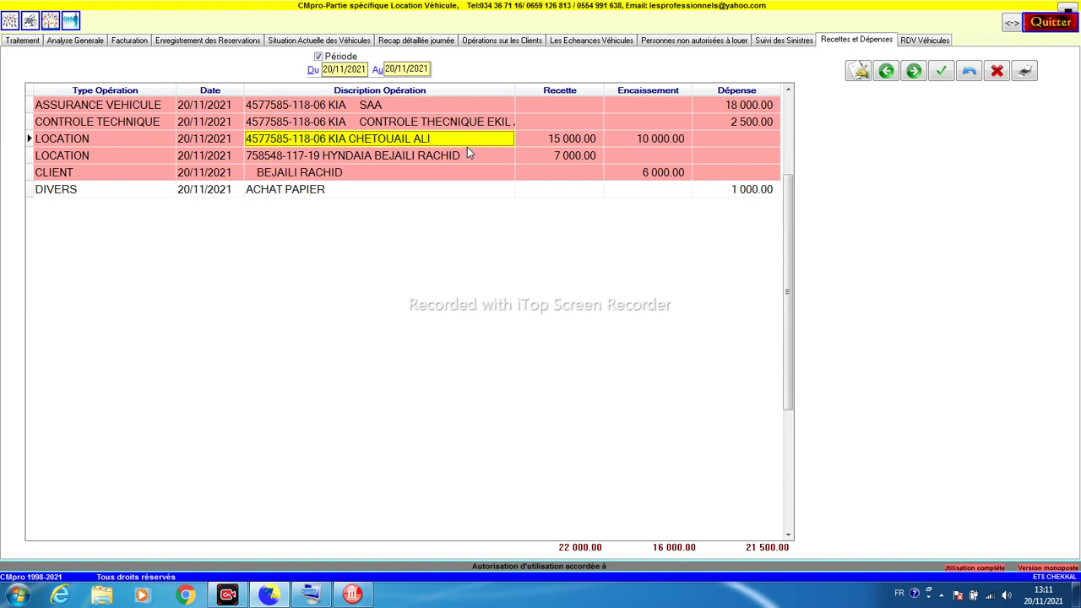
click(906, 44)
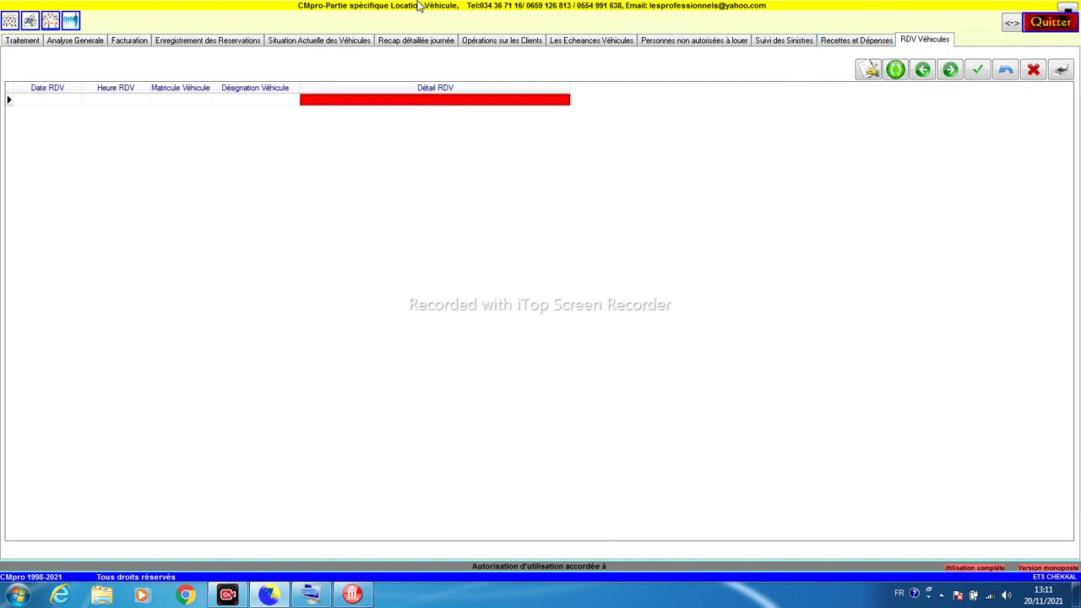
Step: Start a new vehicle appointment dated 25/11/2021 at 08:00
click(47, 101)
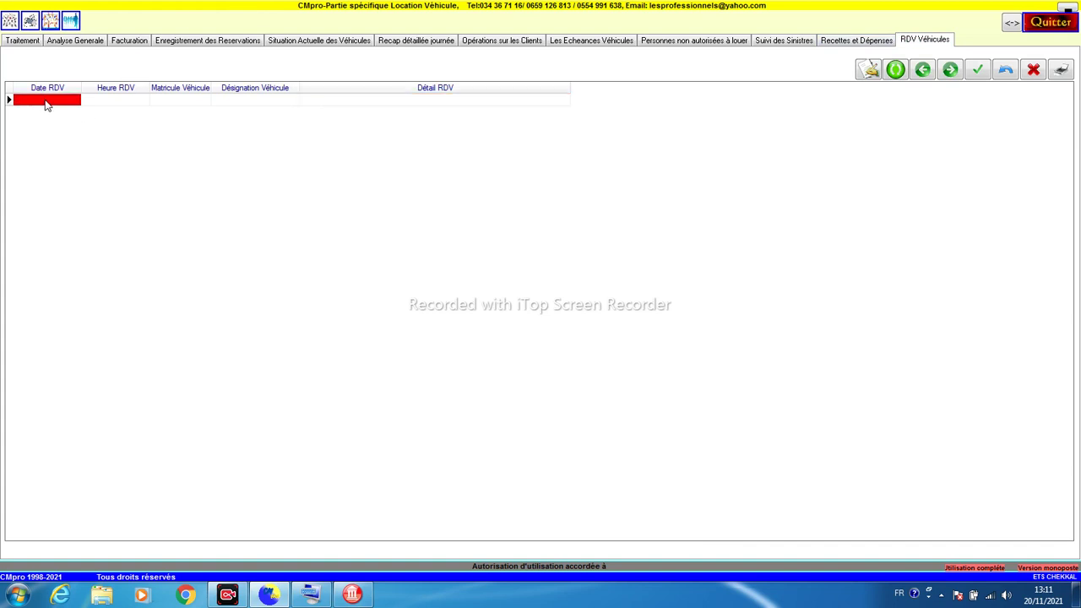
click(46, 103)
click(861, 73)
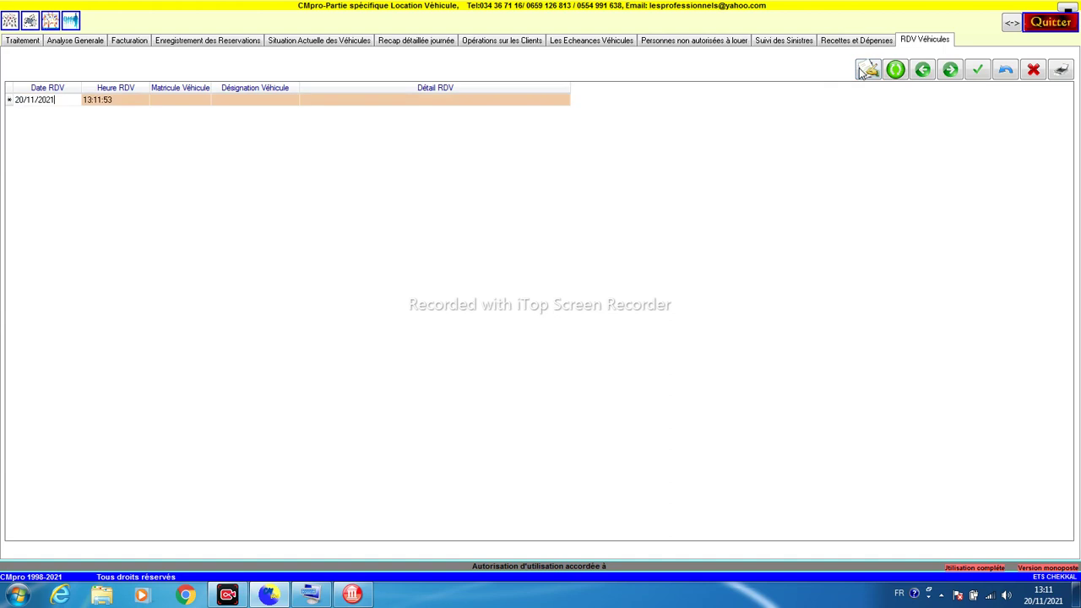
key(Left)
key(Left)
key(Left)
key(Left)
key(Left)
key(Left)
key(Left)
text(5)
key(Return)
click(111, 105)
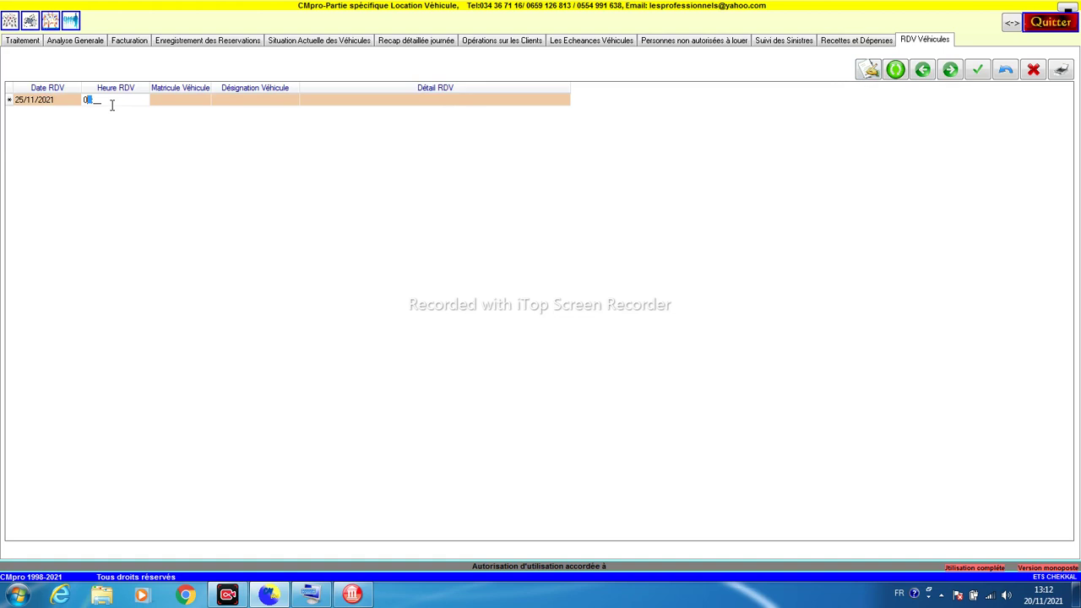
text(8:0)
key(Return)
click(172, 102)
click(204, 101)
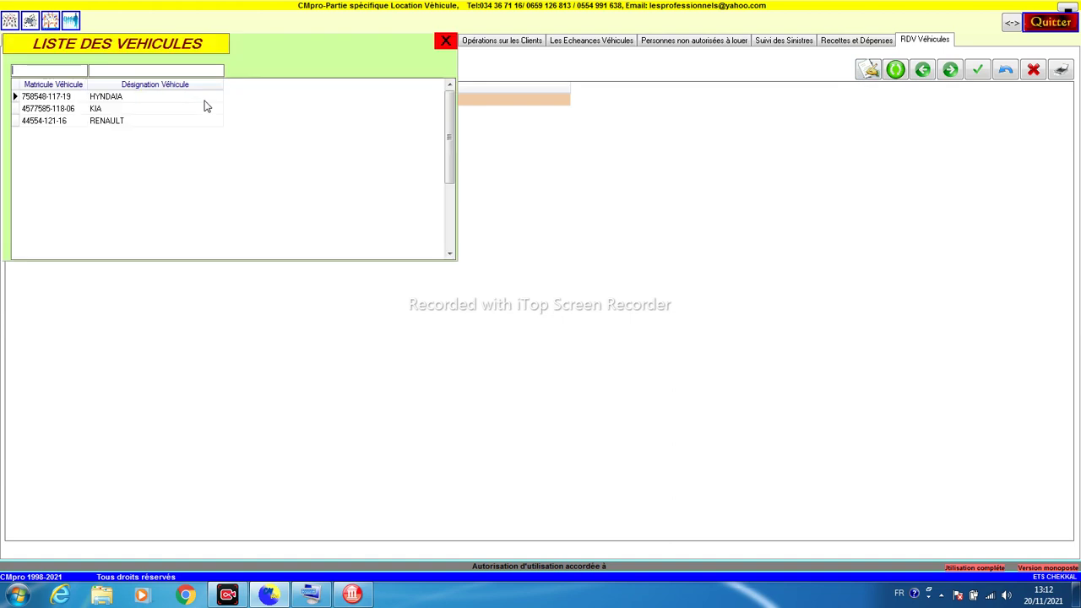
double_click(127, 123)
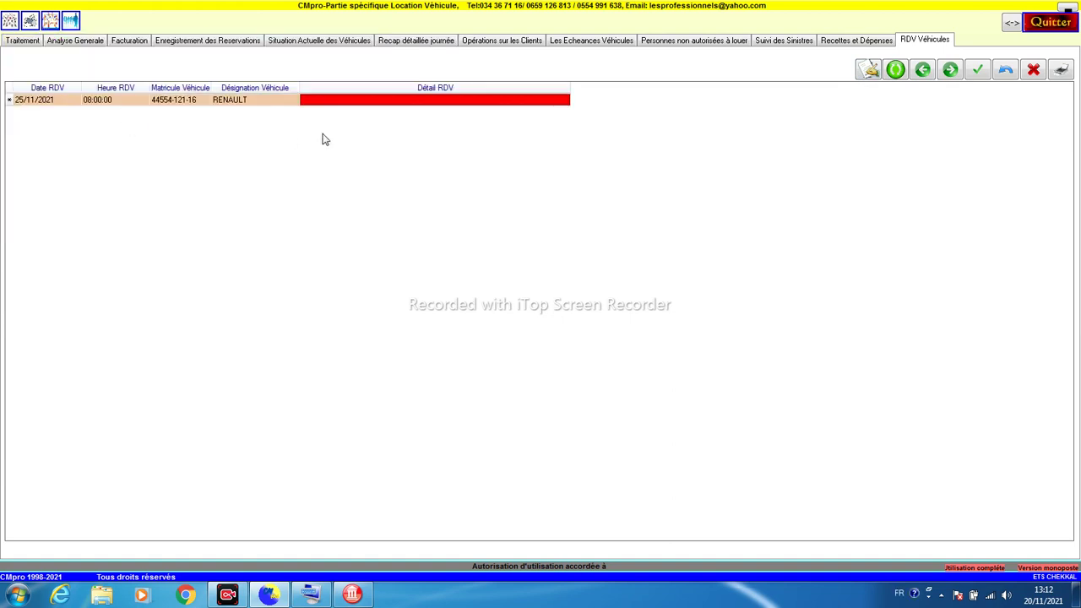
click(322, 102)
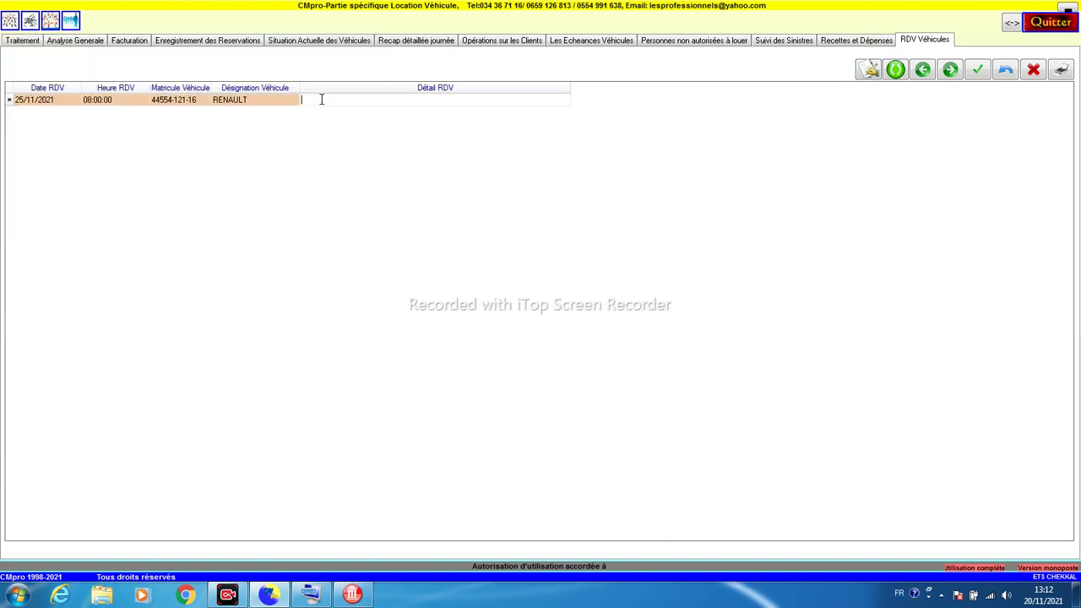
text(MECANICIEN)
text(DU CARFOUR)
key(Return)
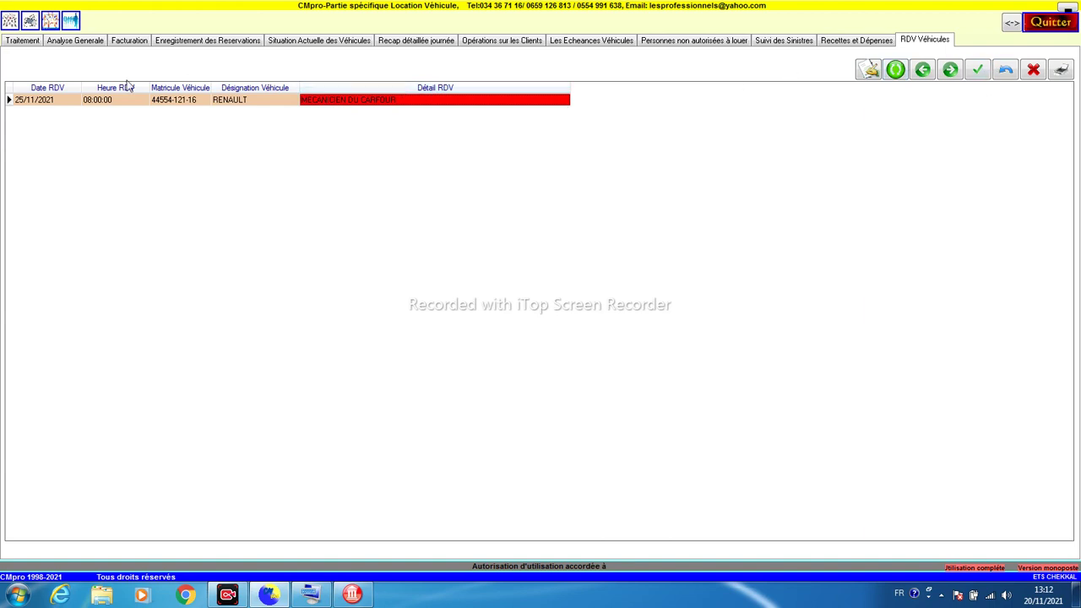
click(51, 22)
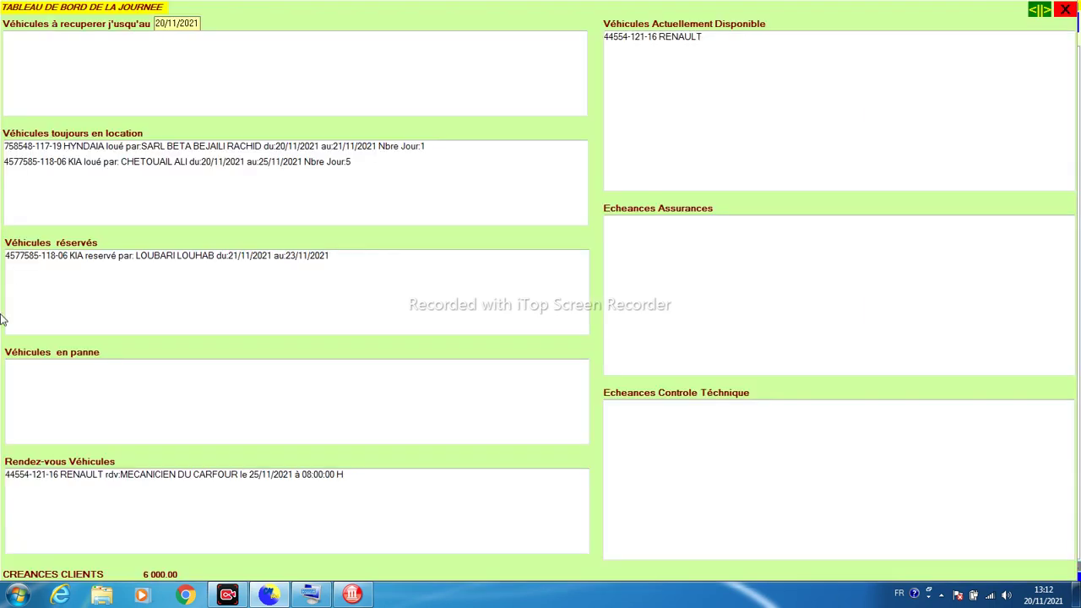
Step: Check the Renault's 25/11/2021 appointment and 6 000.00 receivables on the dashboard, then close it
click(18, 478)
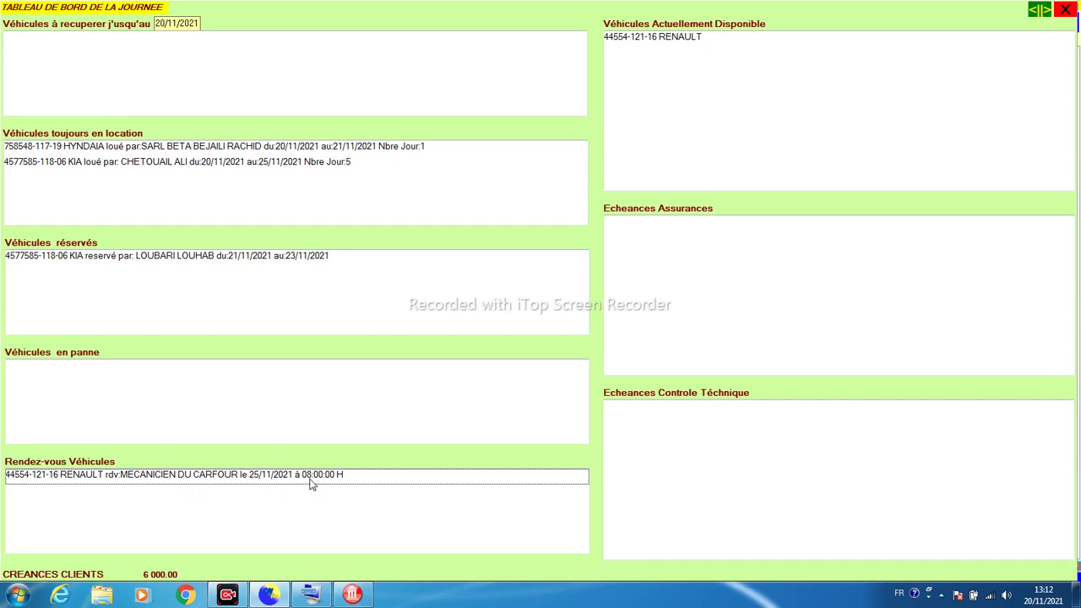
click(669, 38)
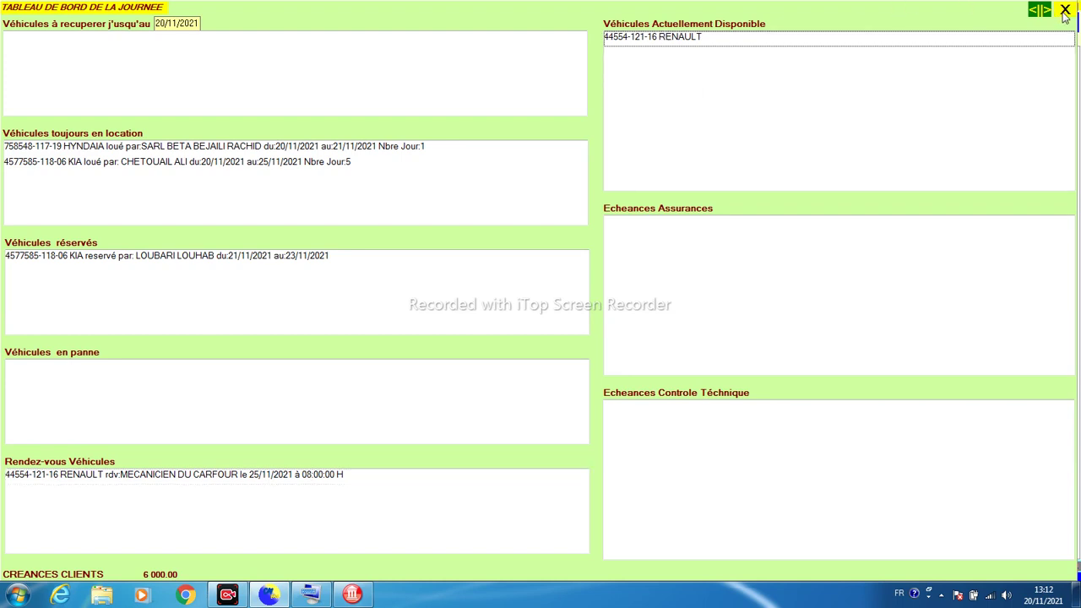
click(1064, 11)
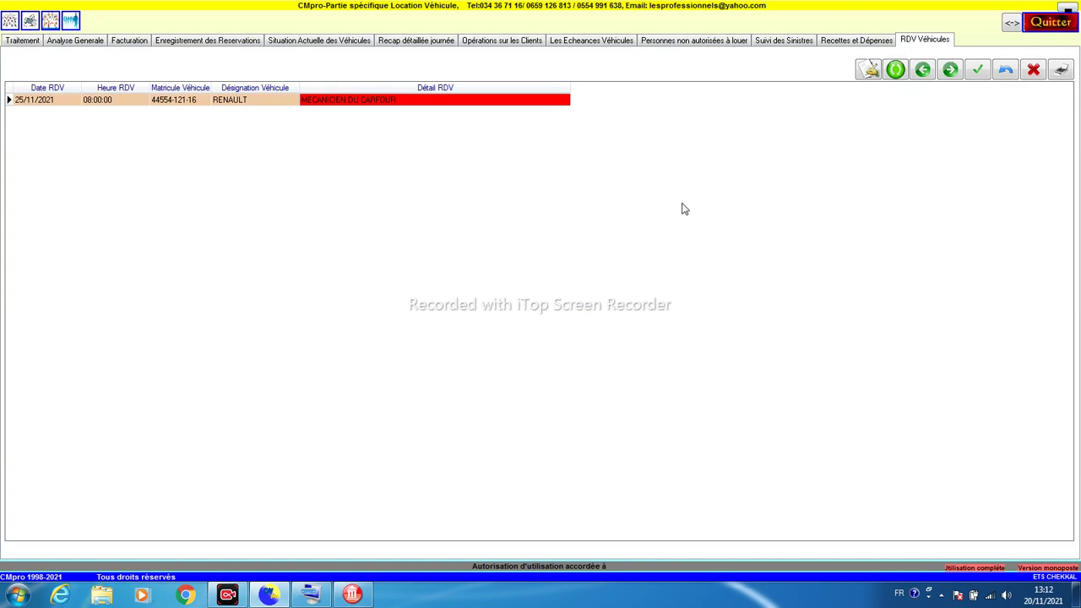
click(31, 43)
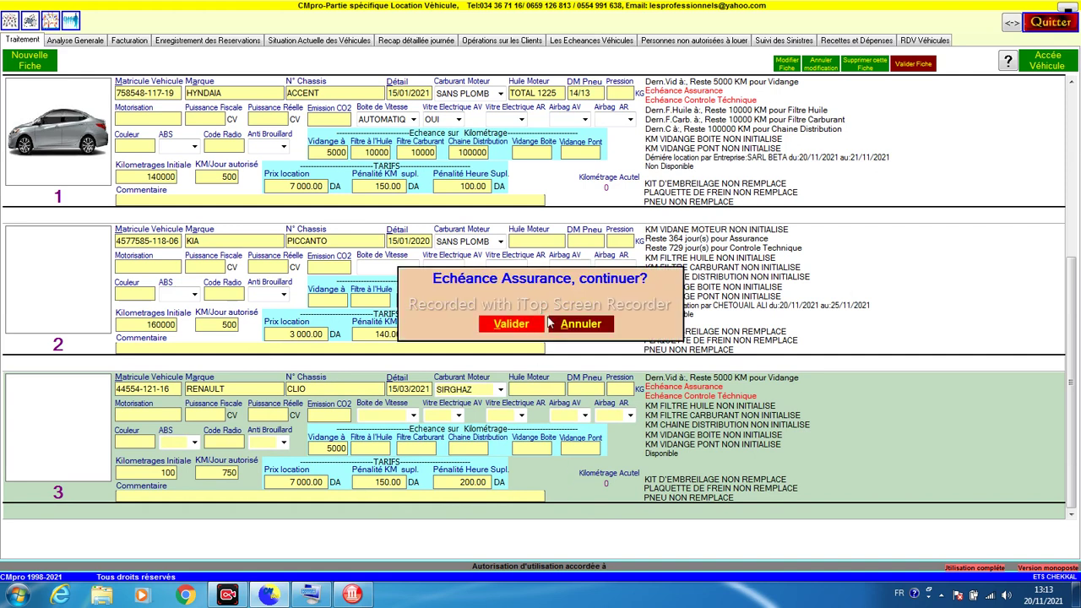
click(566, 324)
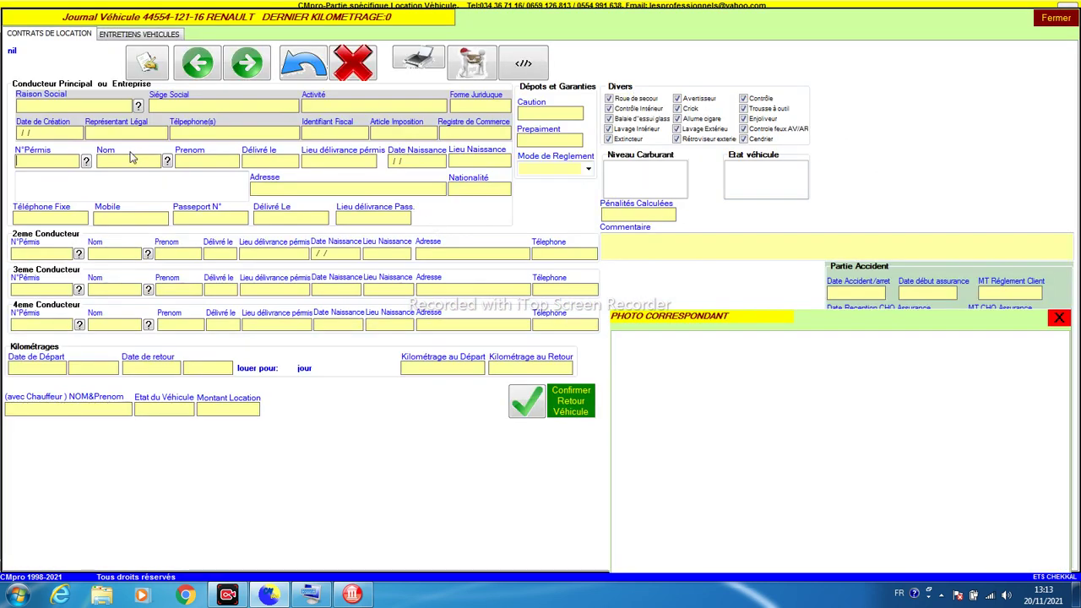
Step: Enter the driver's licence number, search it, and fill the main driver from the first match
click(75, 161)
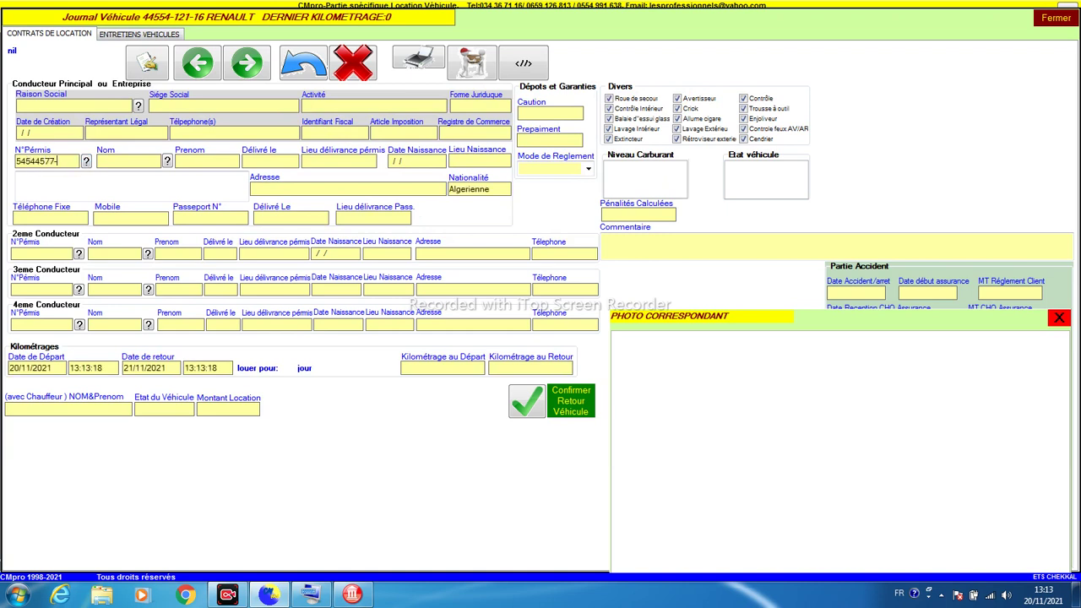
key(Tab)
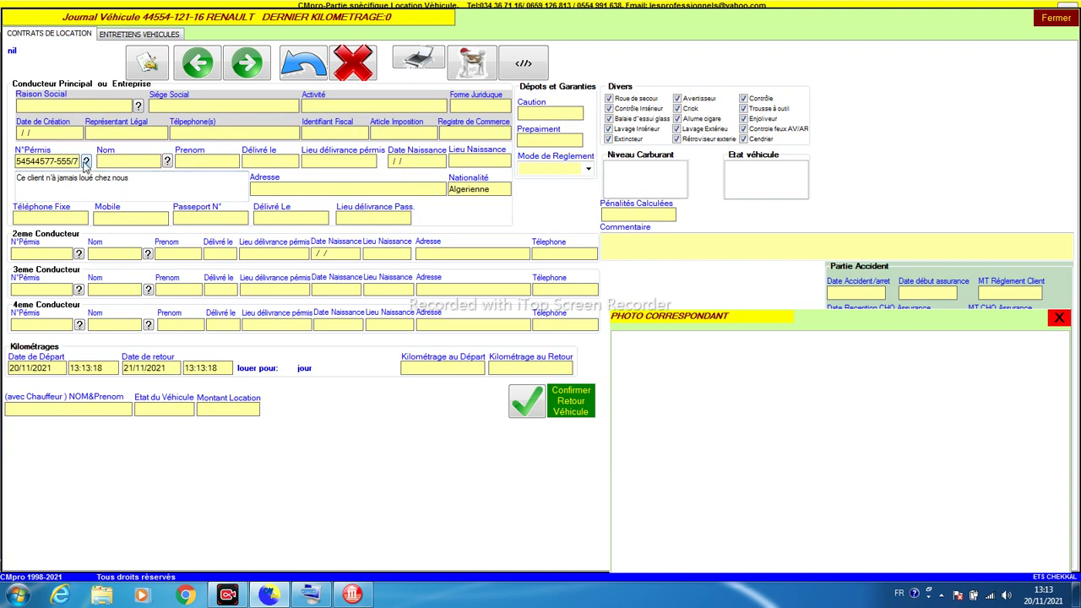
click(85, 162)
key(Return)
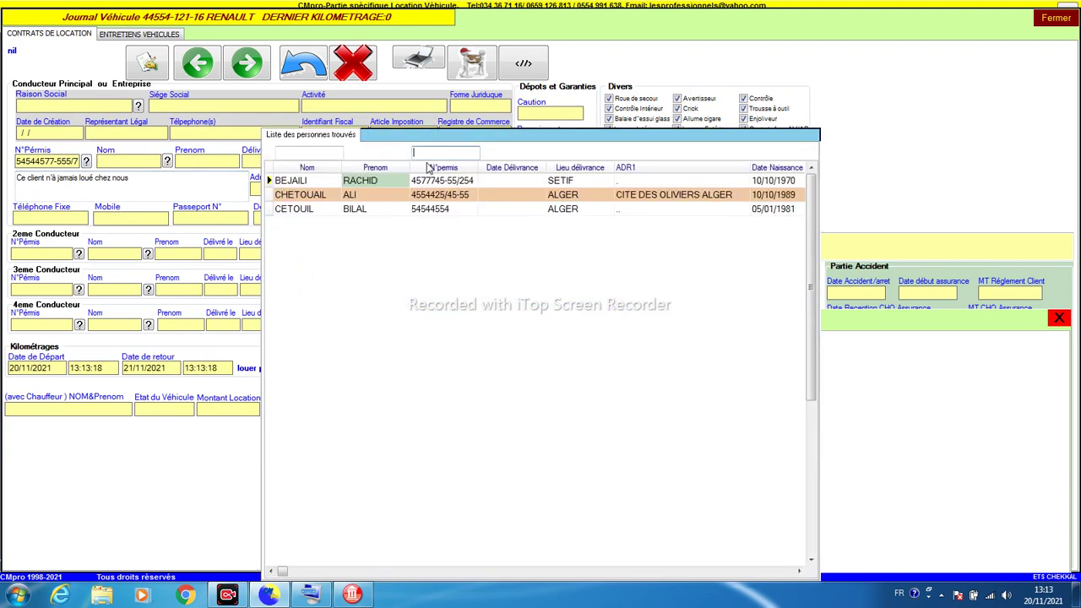
click(372, 180)
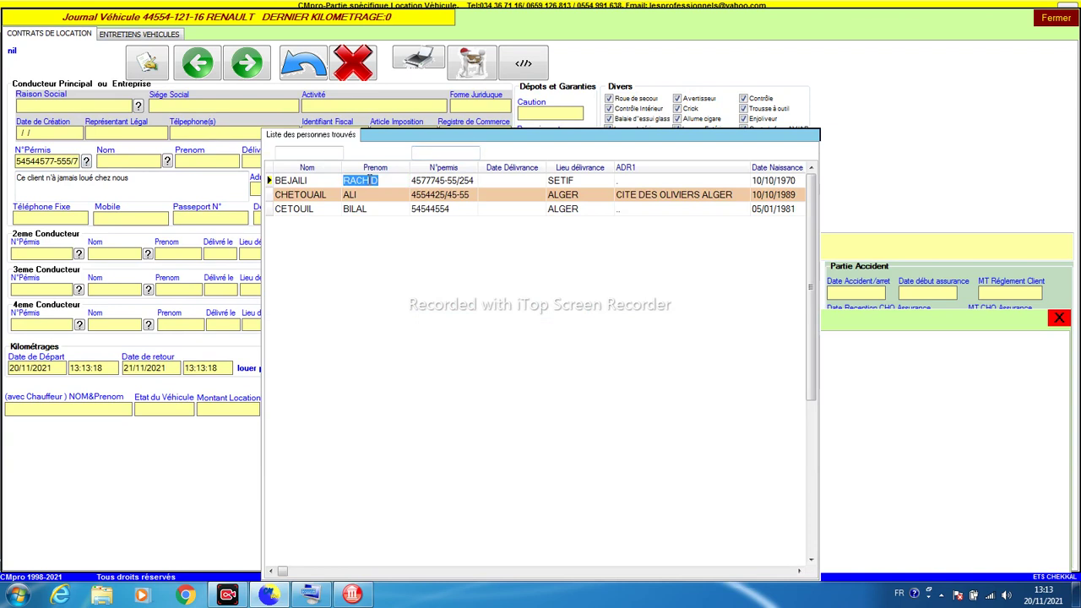
double_click(371, 180)
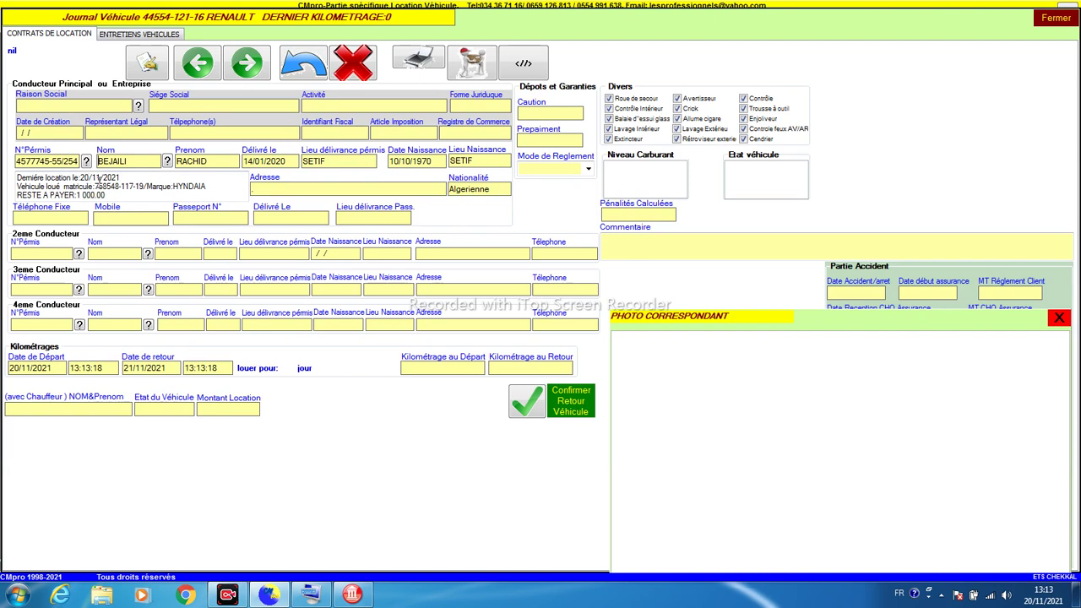
drag(98, 186, 110, 186)
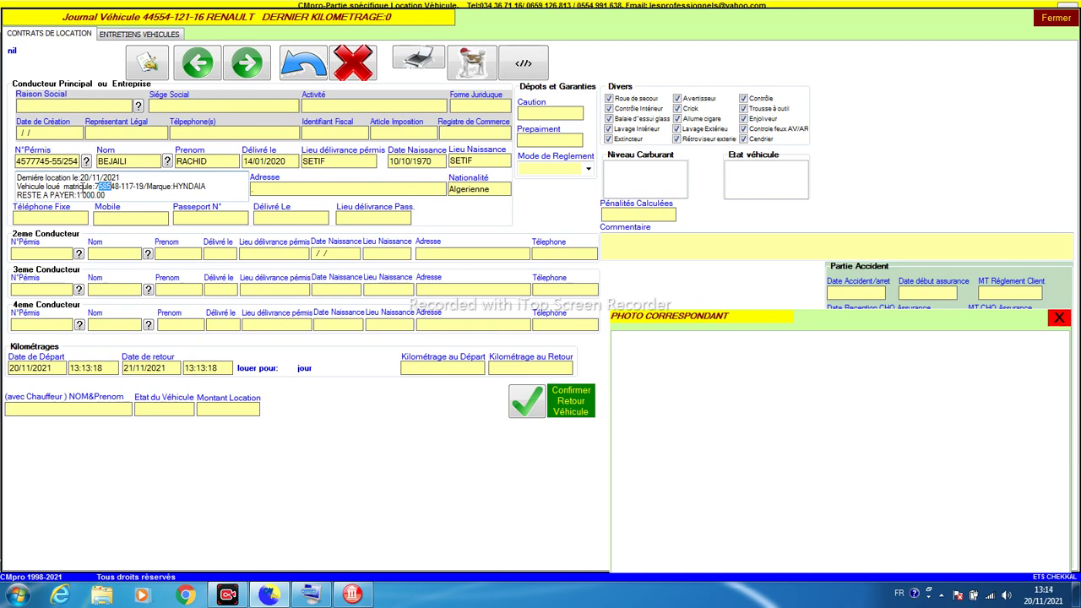
drag(79, 161, 14, 162)
Step: Replace the driver's licence number, surname and first name with the new client's details
key(BackSpace)
key(Tab)
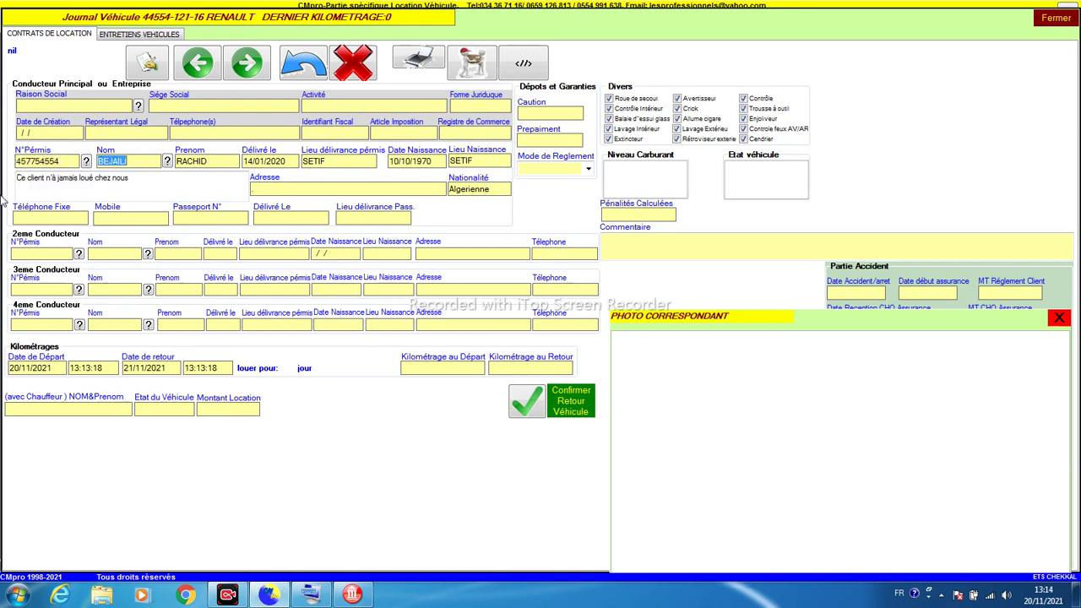
key(BackSpace)
key(Tab)
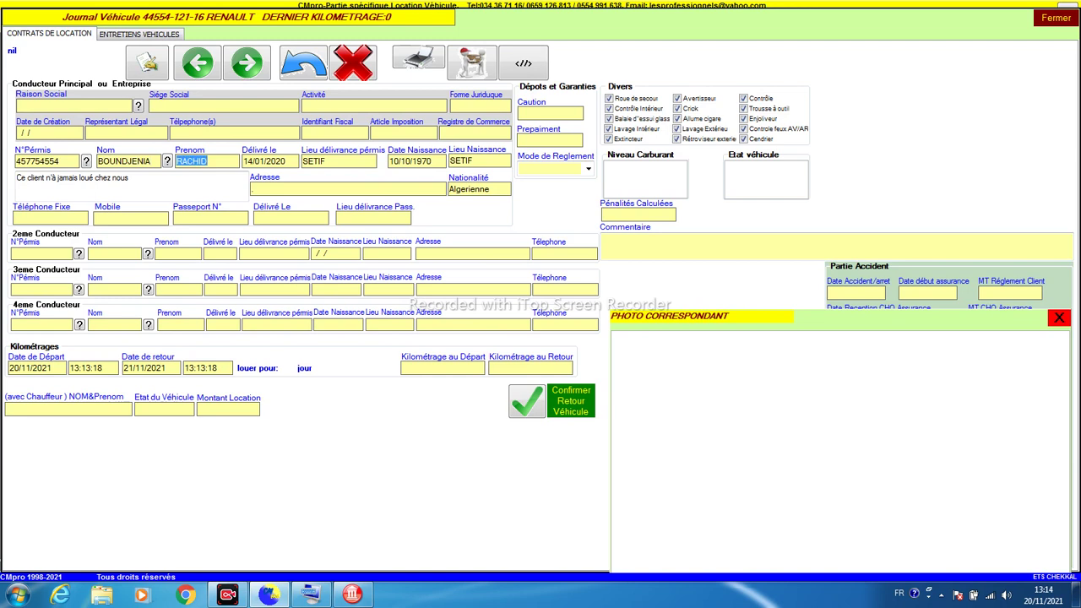
key(Tab)
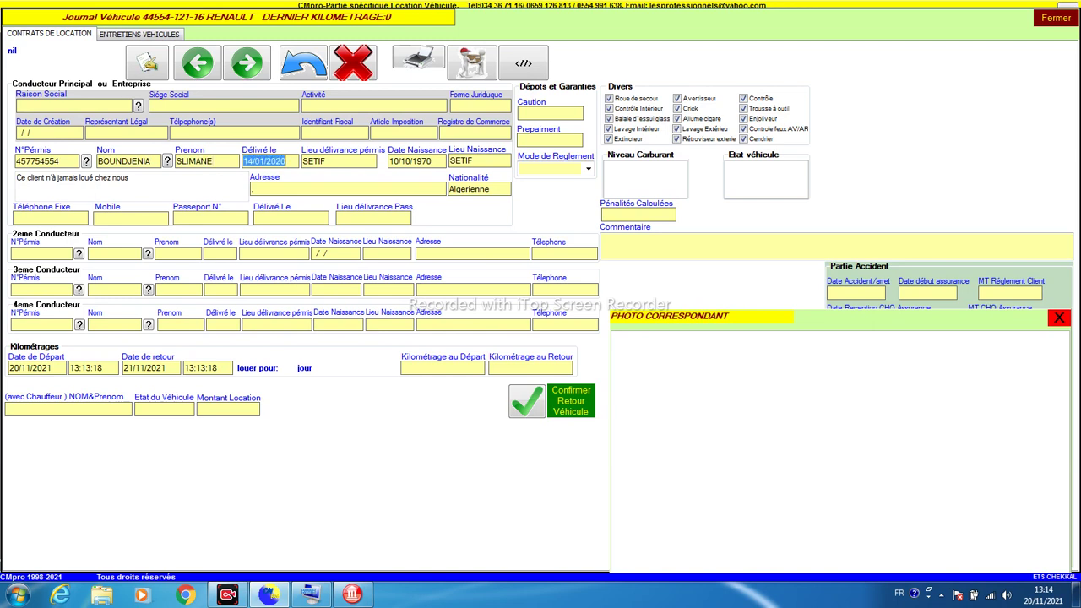
Step: Enter licence issue date 11/11/2021, issue place BEJAIA, and the client's birth date and birthplace
text(11/11/2021)
key(Tab)
text(BEJAIA)
key(Tab)
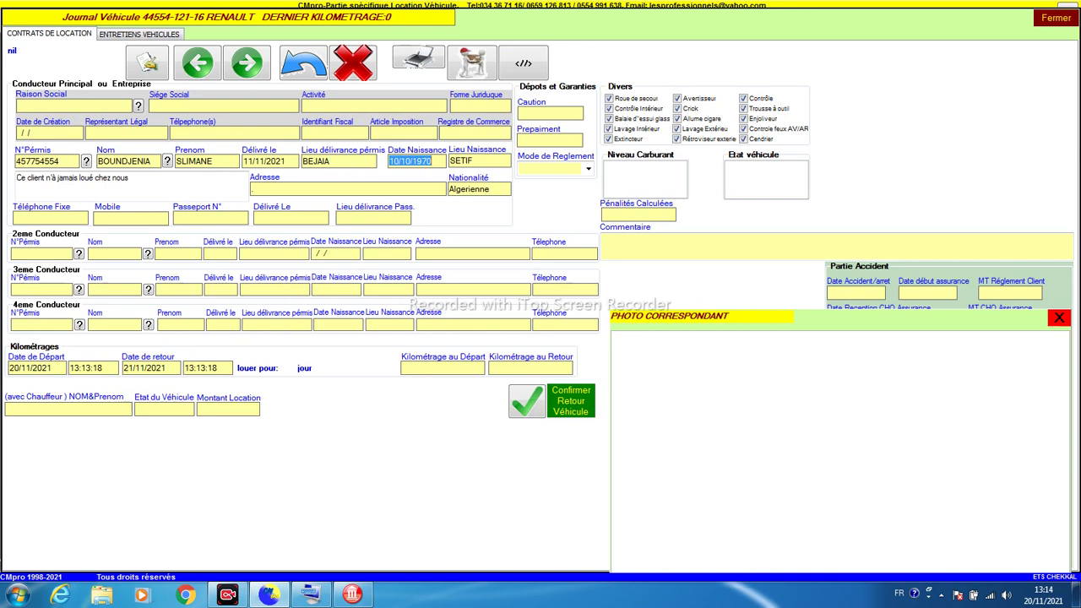
text(17/10/1999)
key(BackSpace)
text(0)
key(Tab)
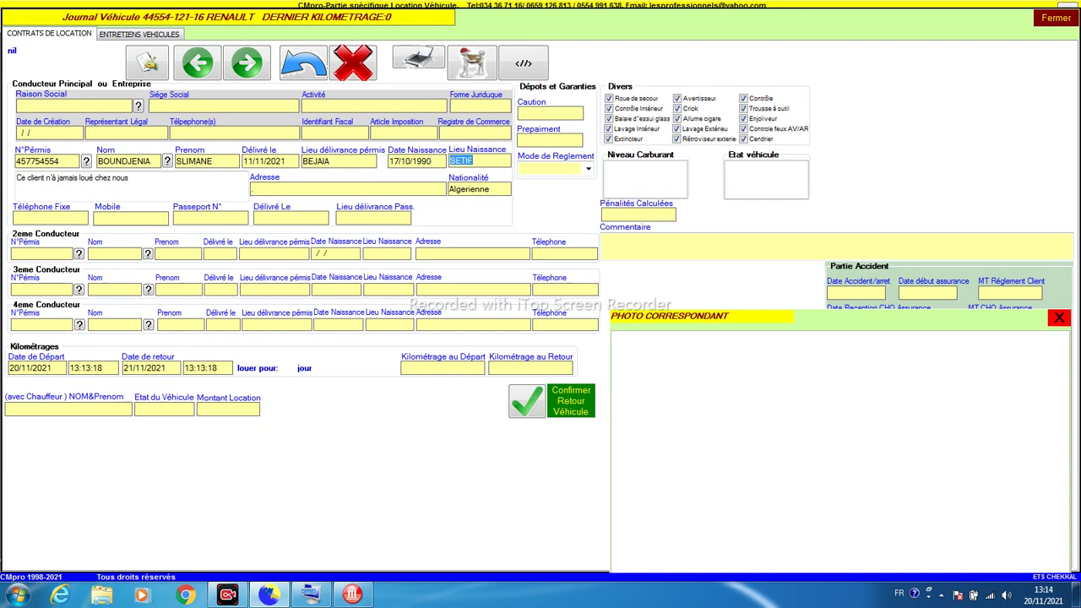
text(AZL)
key(shift+Home)
text(SIDI AIC)
key(Tab)
Step: Set departure mileage 16000 and rental amount 5000, then confirm the rental
click(428, 368)
text(16000)
key(Tab)
text(5000)
click(519, 398)
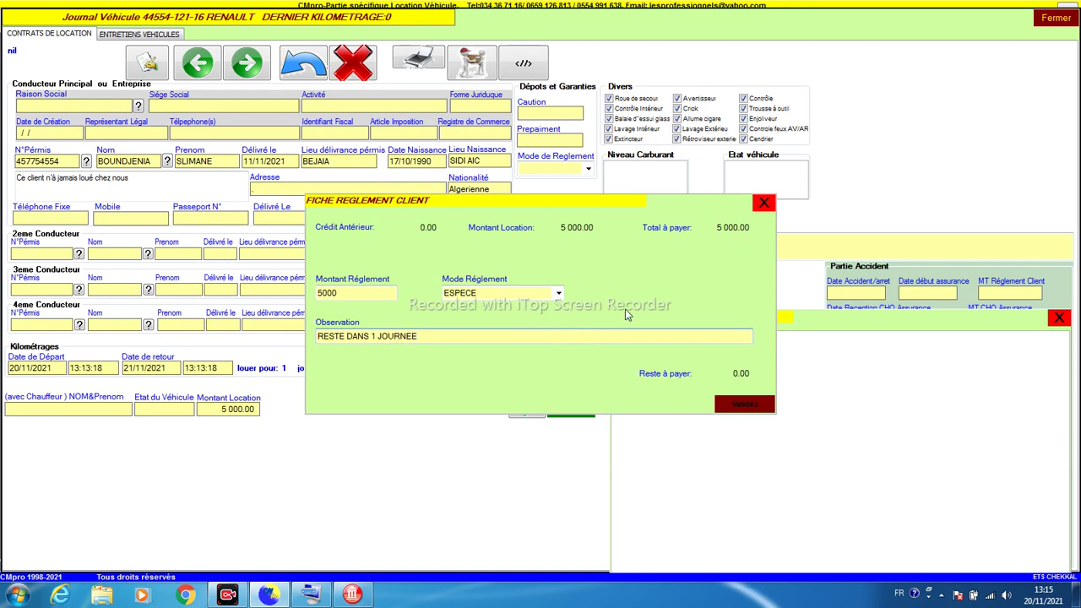
Step: Close the client payment form, preview the printed contract, and close the Renault journal
click(763, 204)
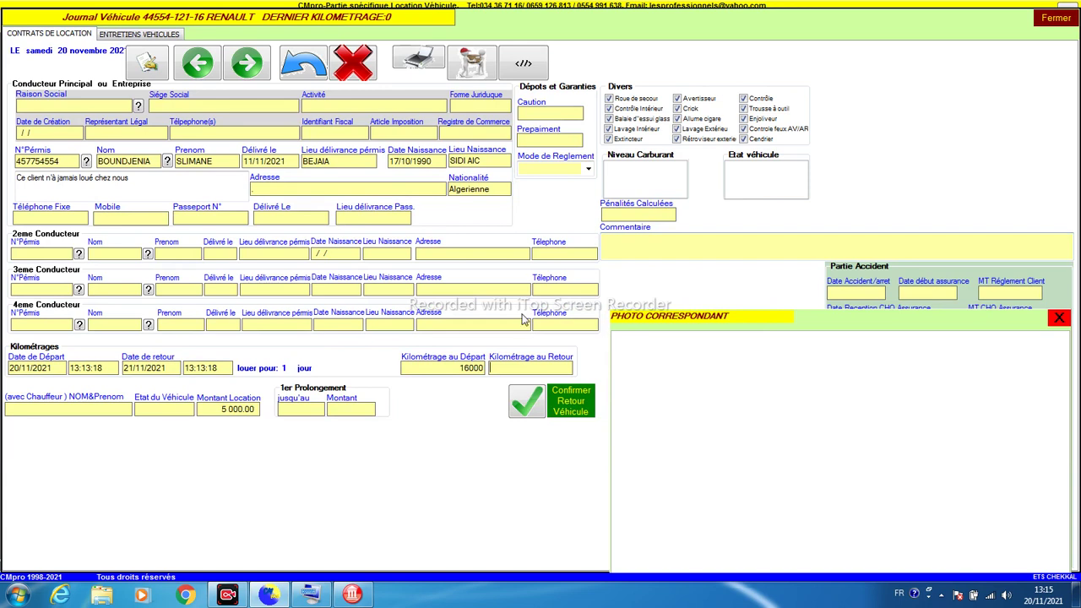
click(413, 57)
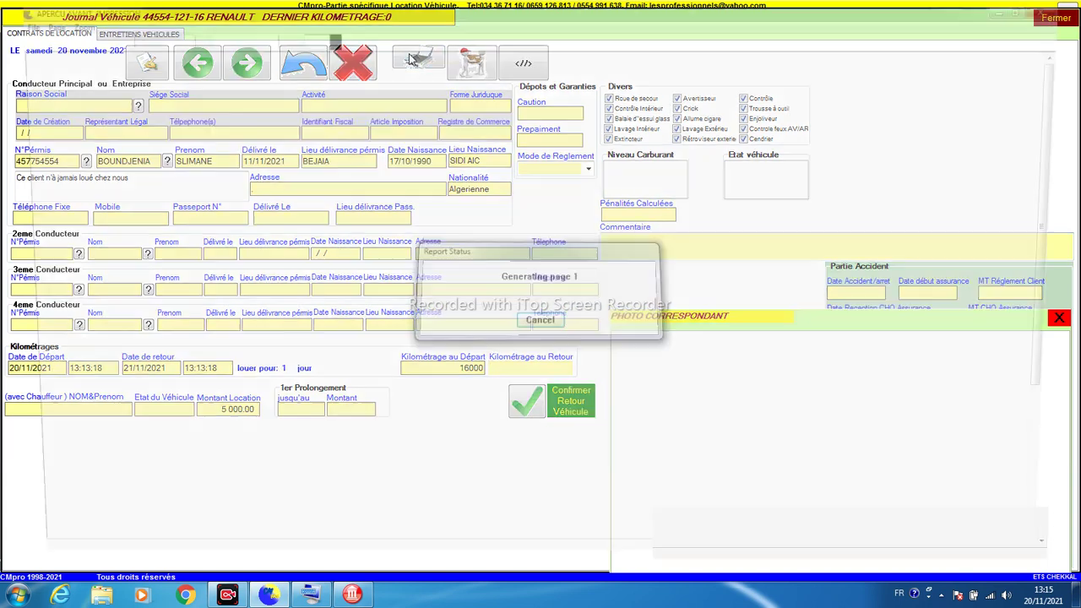
click(1073, 6)
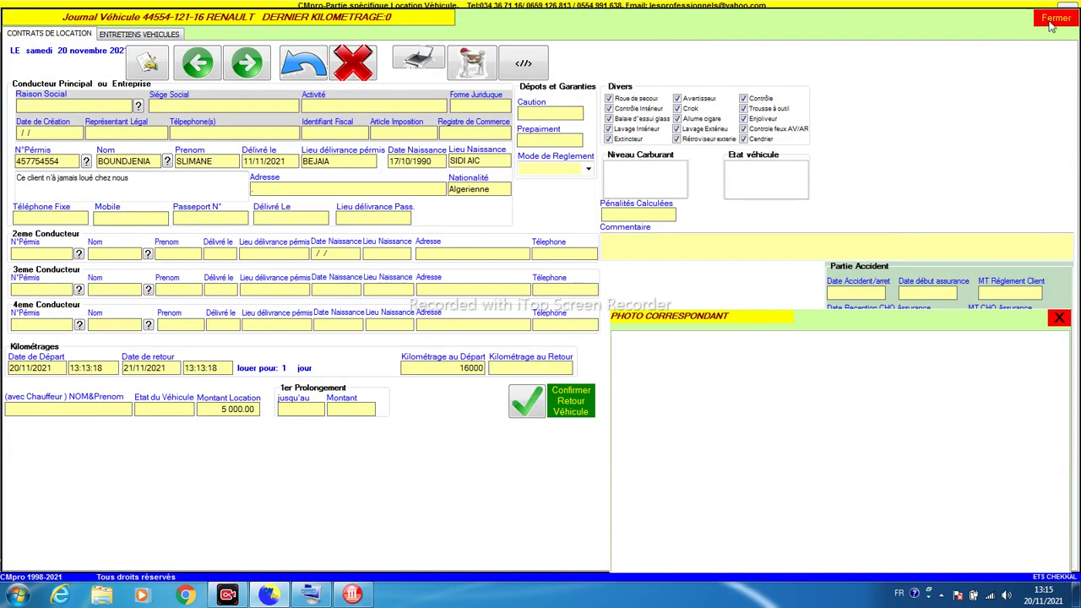
click(1054, 19)
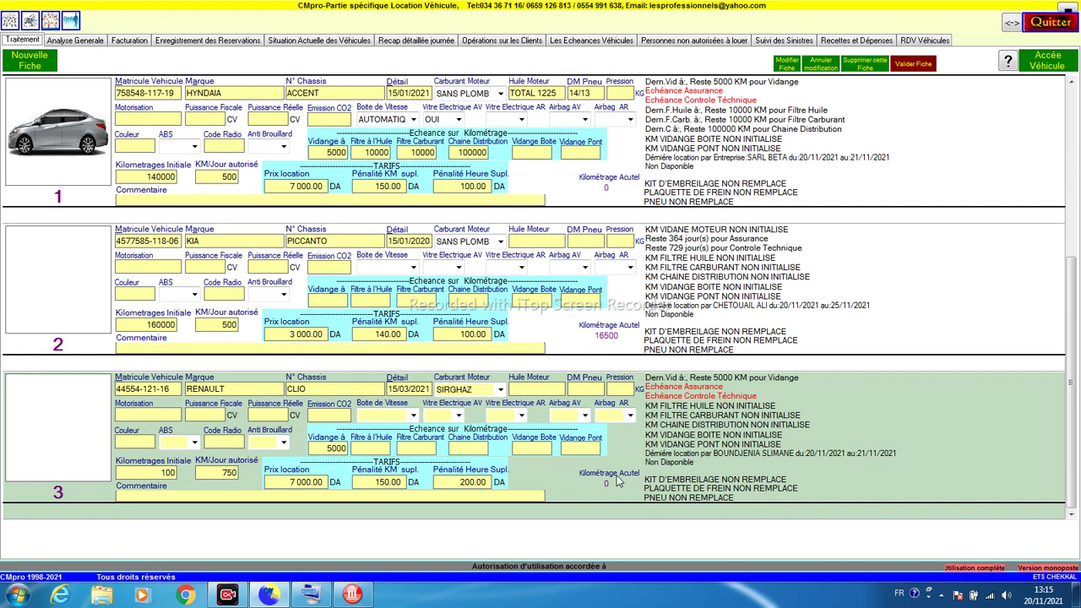
Step: Open the Renault journal past its warnings and change the departure date to 18/11/2021
click(559, 493)
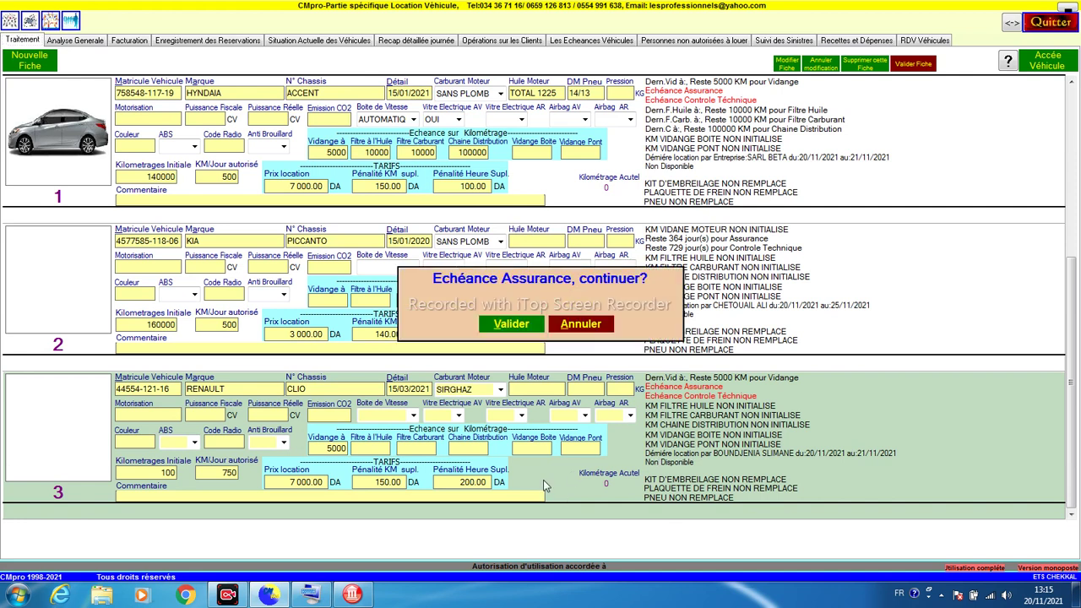
click(529, 327)
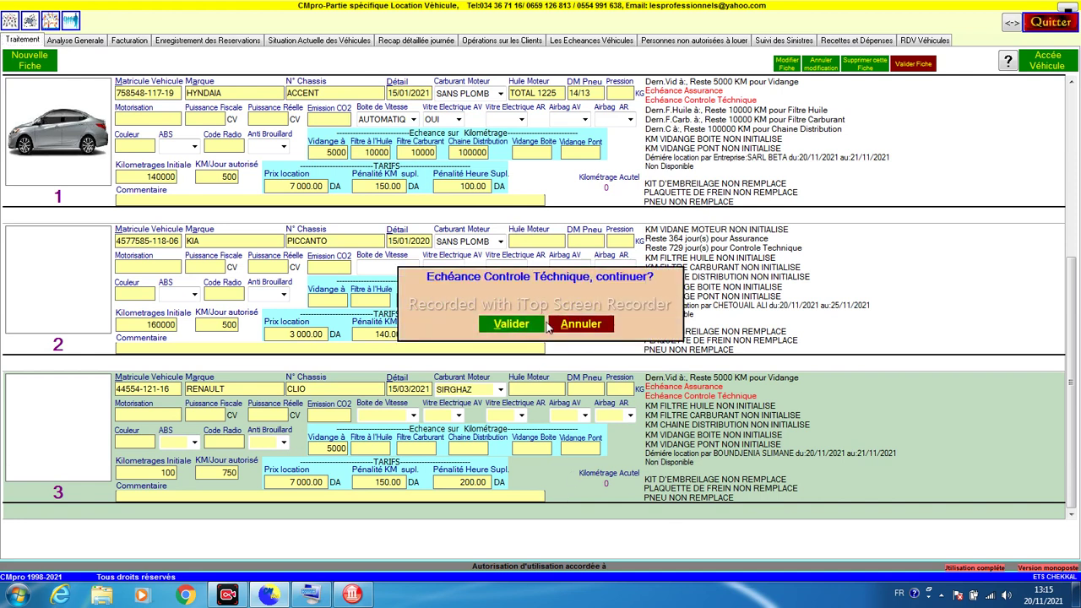
click(542, 324)
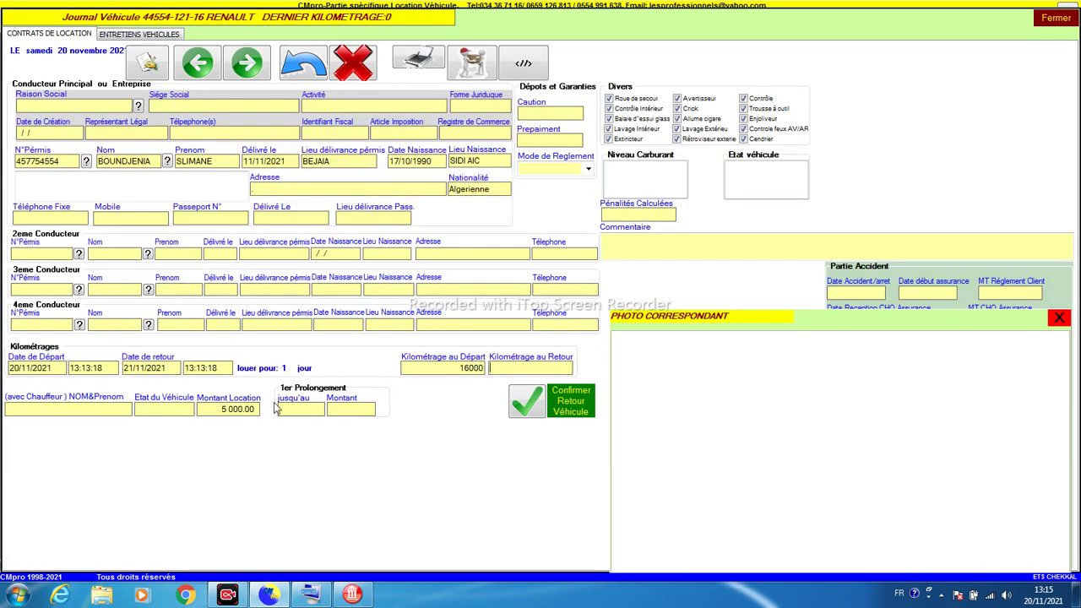
click(15, 369)
text(1)
key(Return)
key(Return)
click(11, 368)
text(18)
key(Return)
Step: Set the return date to 19/11/2021, confirm, and reopen the Renault journal
click(130, 369)
text(19)
click(524, 401)
click(1052, 20)
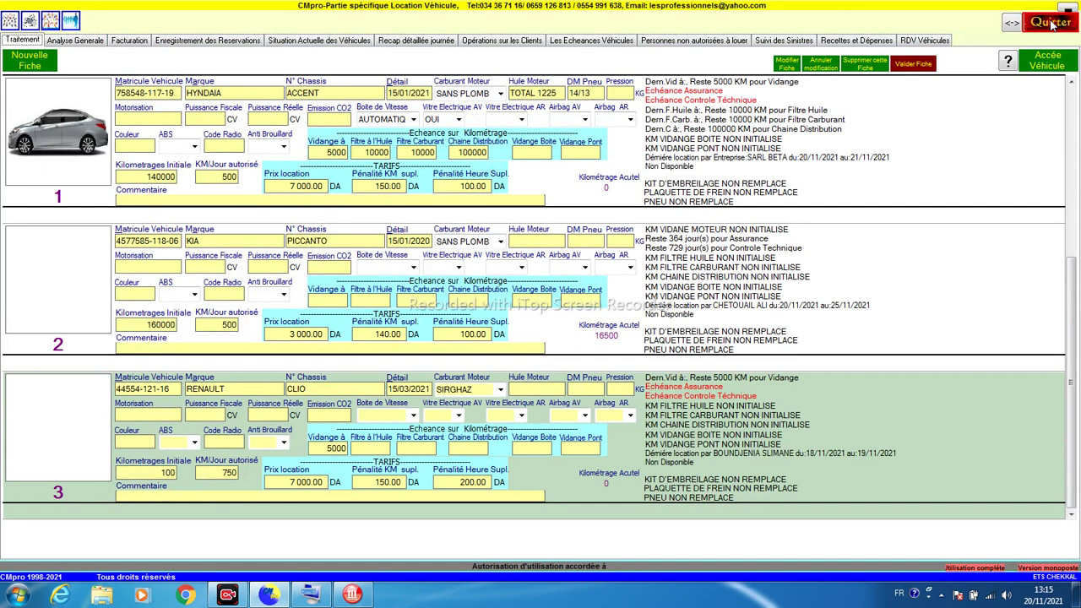
click(686, 309)
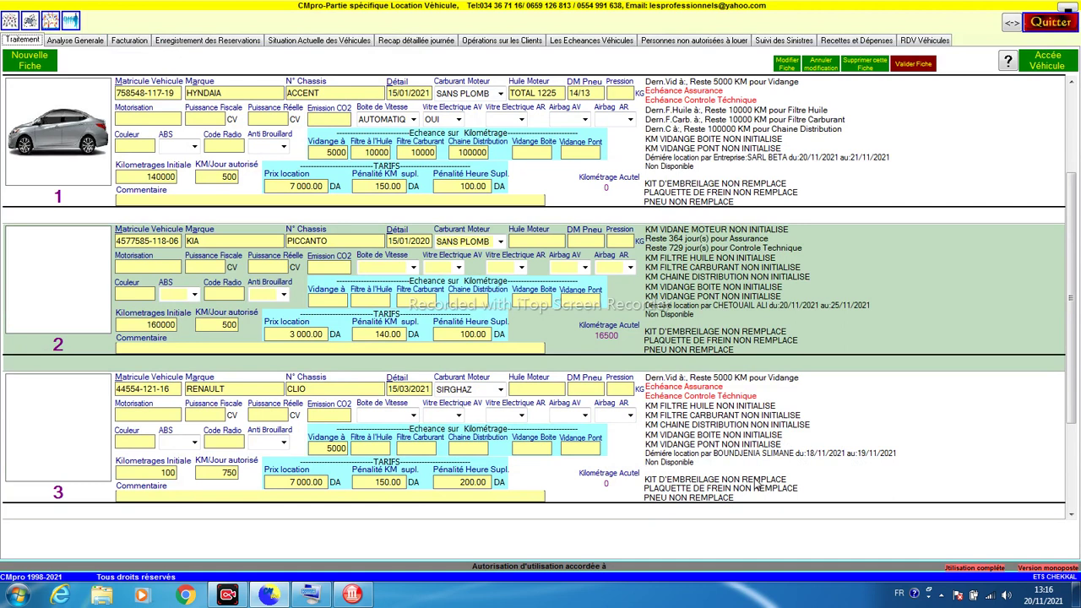
click(560, 494)
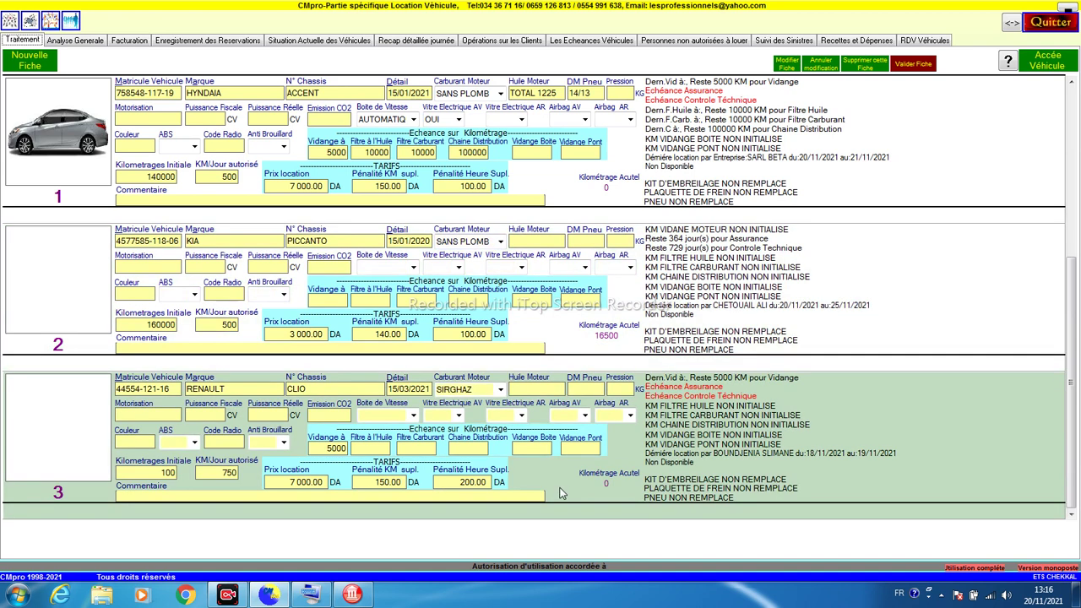
click(534, 323)
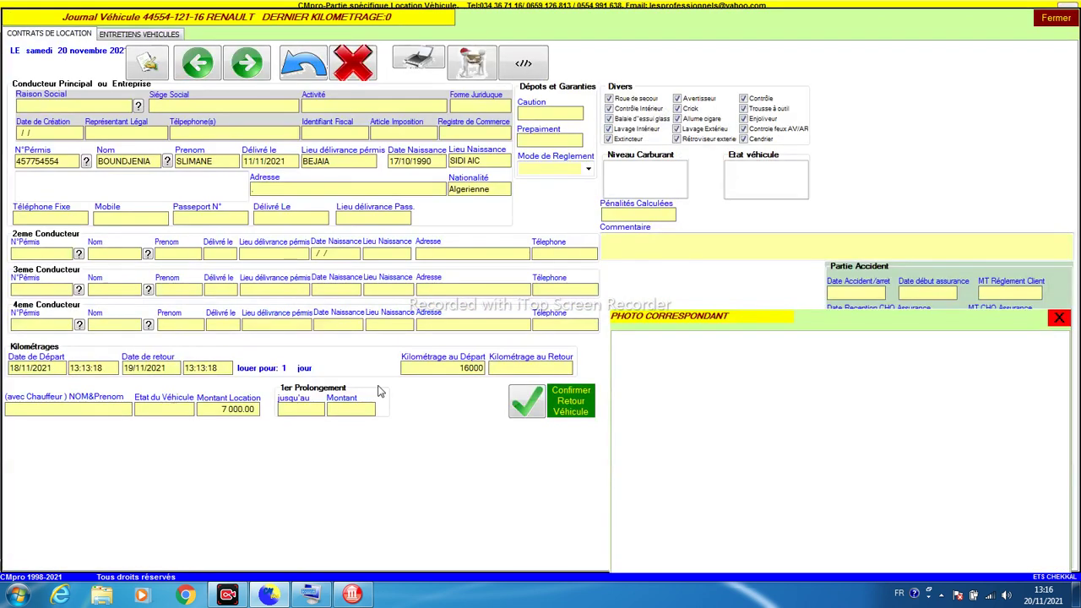
Step: Enter a first extension end date and amount, which is rejected as an incorrect date
click(279, 411)
key(Return)
text(21/)
text(11/2020)
text(5000)
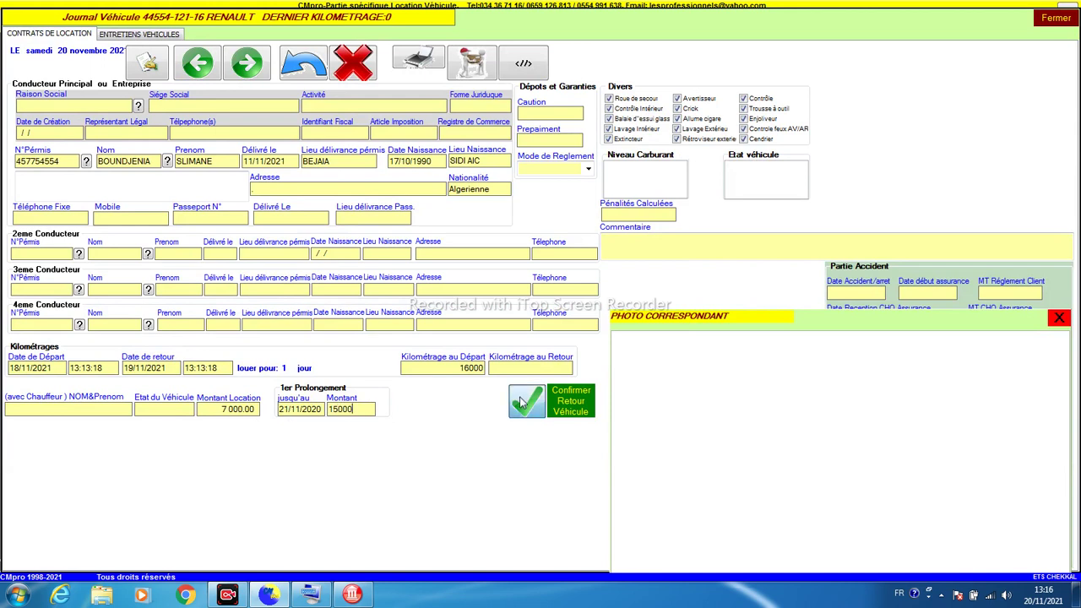
click(522, 403)
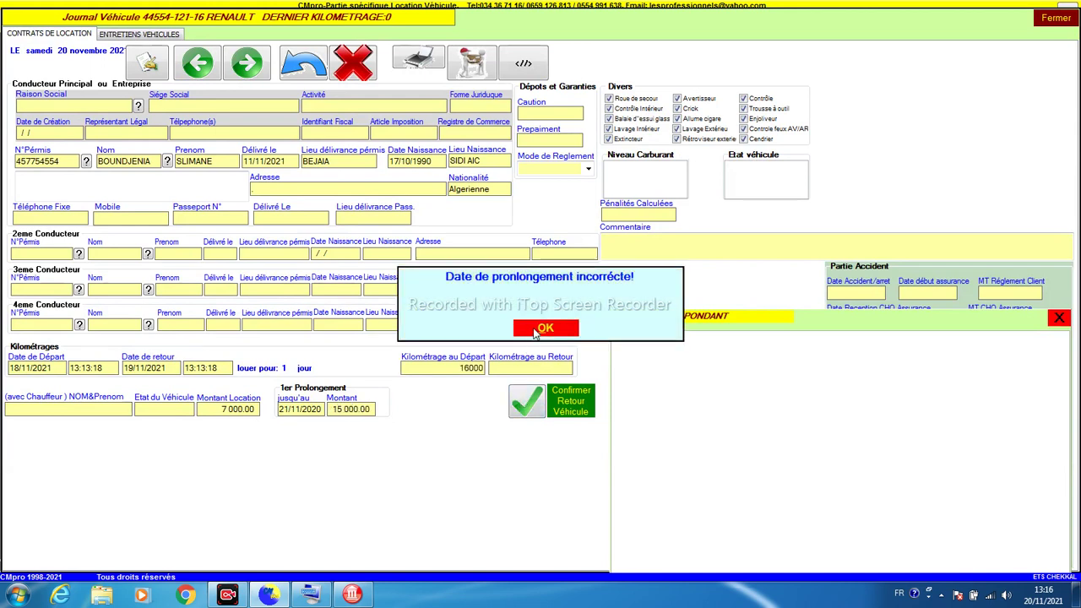
click(541, 329)
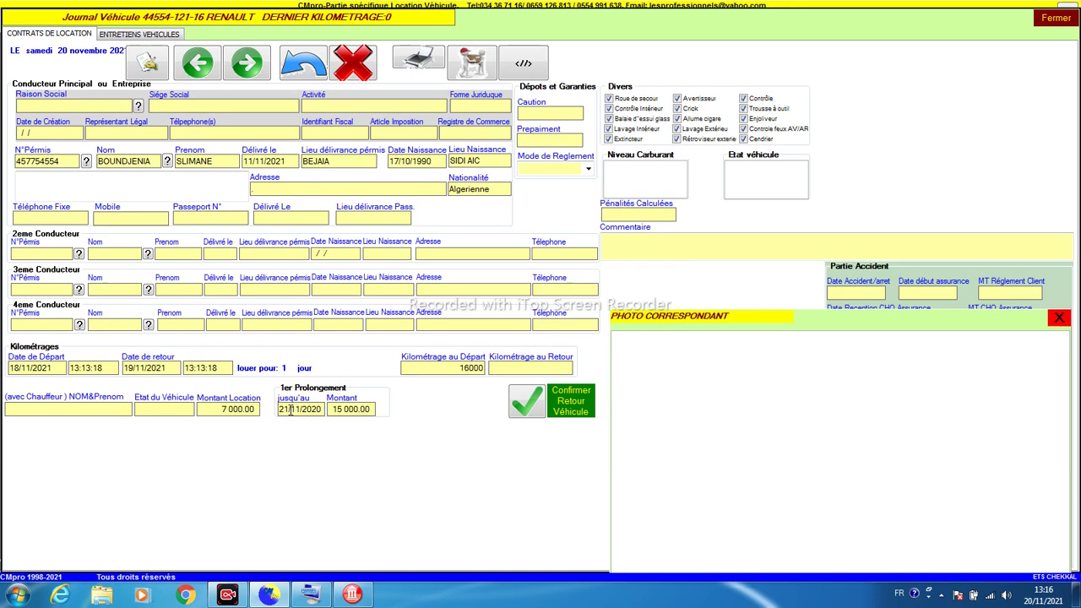
Step: Correct the extension date to 20/11/2021, confirm the 15 000.00 extension, and preview the contract
drag(291, 409, 275, 414)
text(20)
click(530, 407)
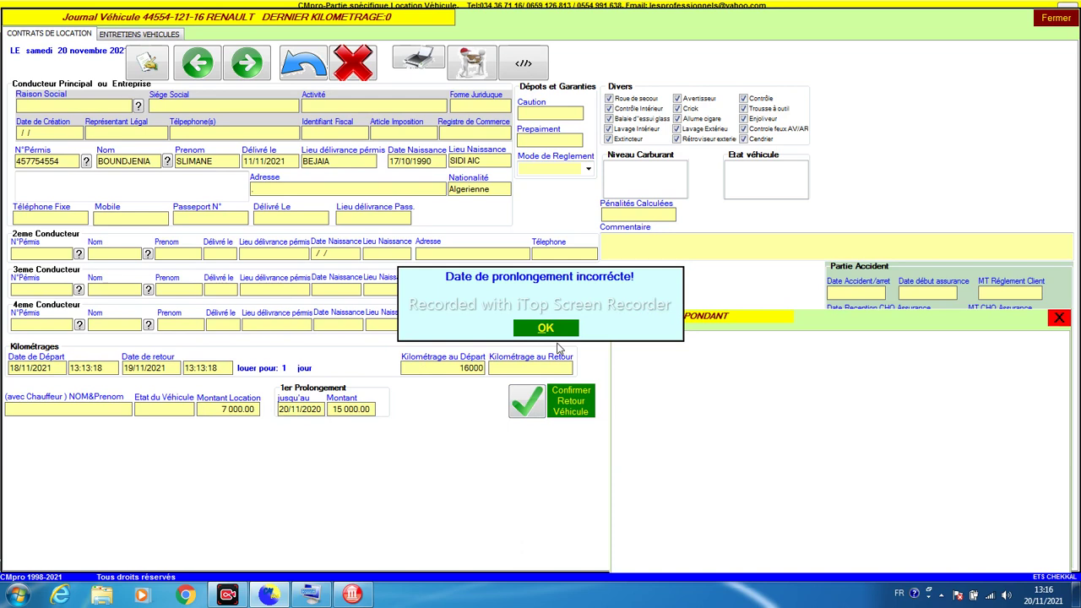
click(546, 328)
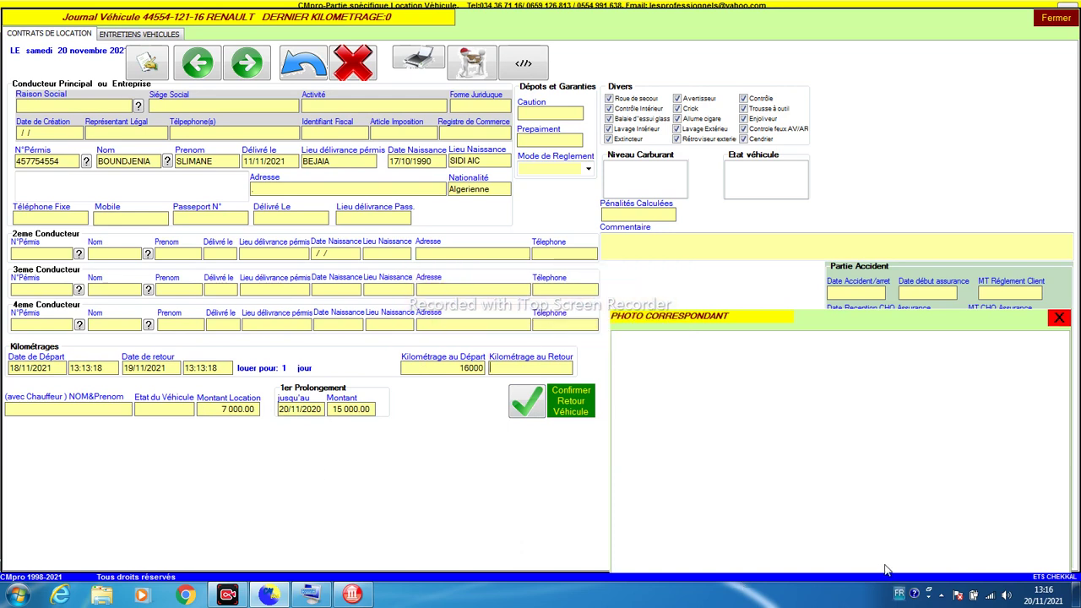
click(319, 410)
click(519, 403)
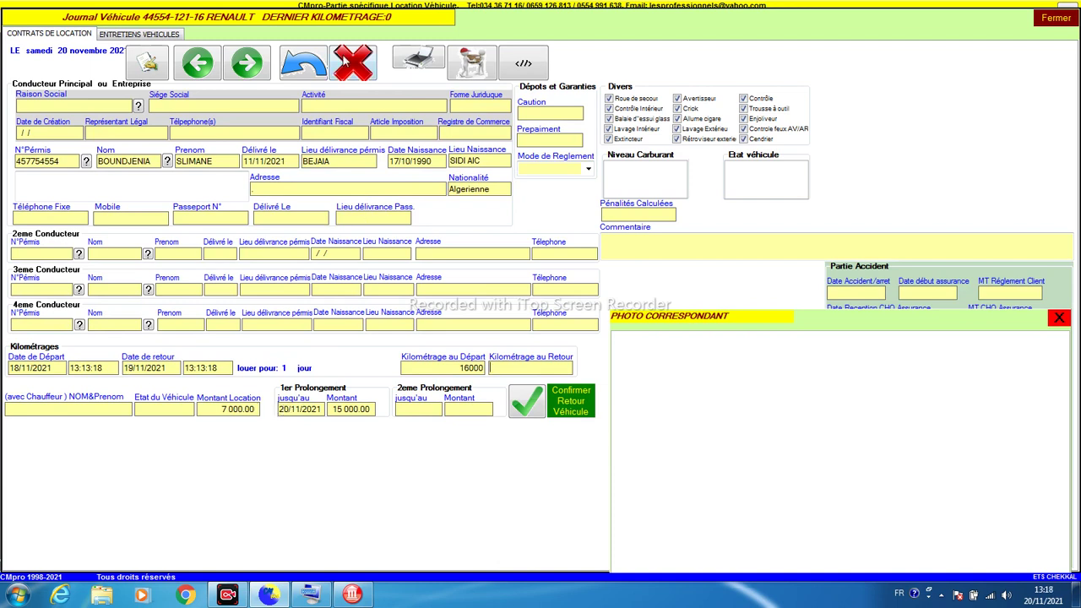
click(411, 59)
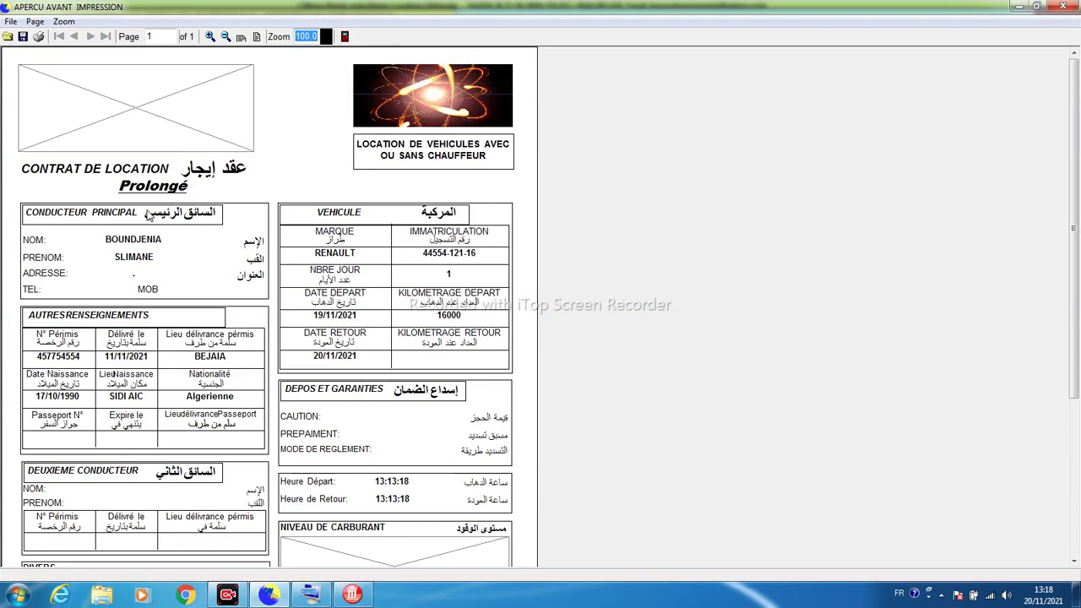
Step: Close the contract preview and the Renault journal, then open the day's dashboard
click(1062, 6)
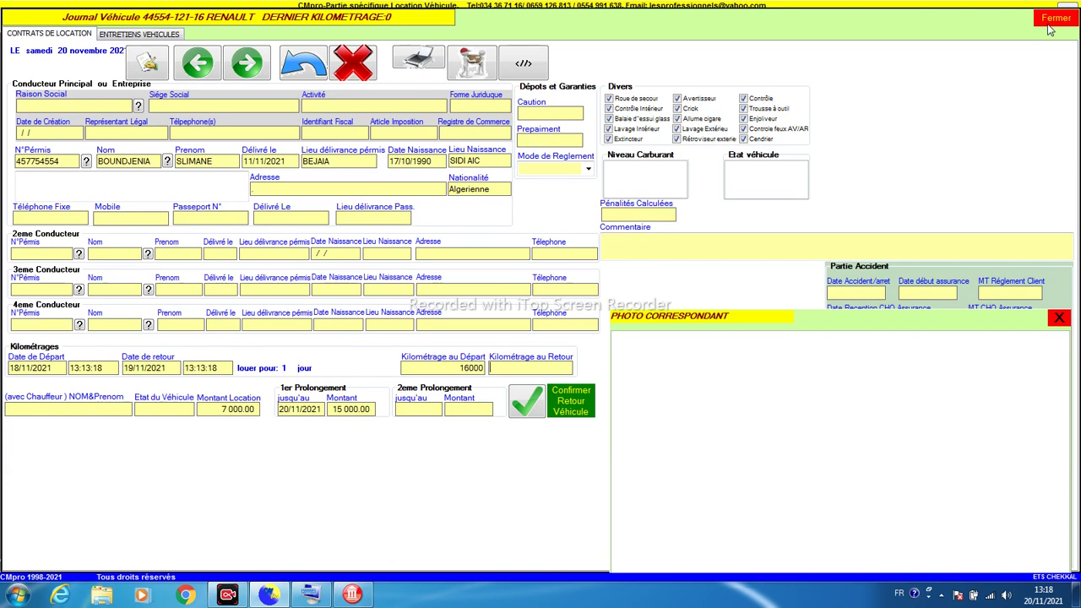
click(1049, 21)
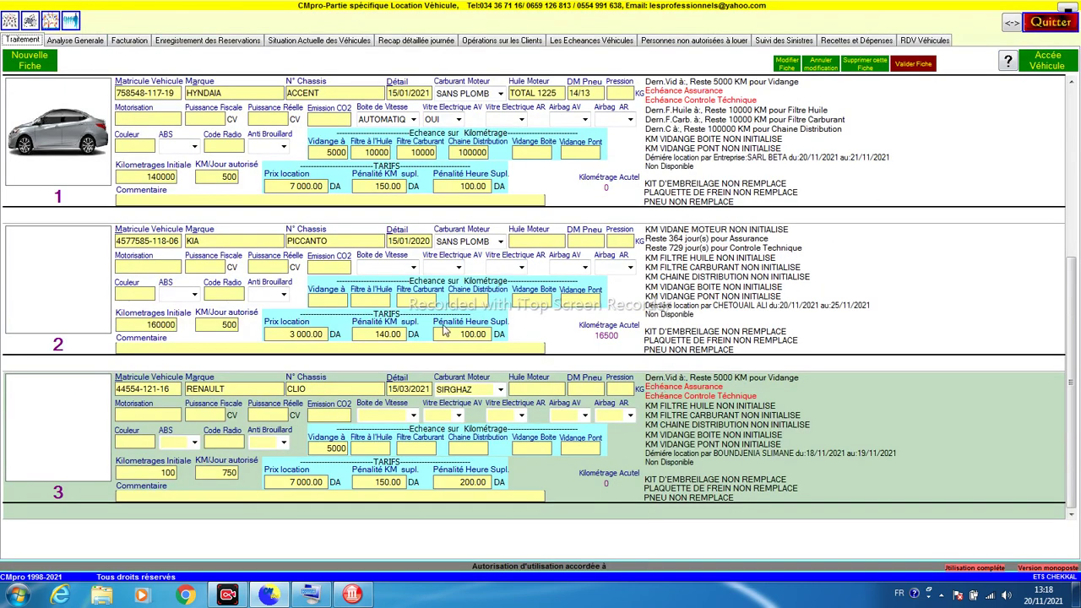
click(52, 24)
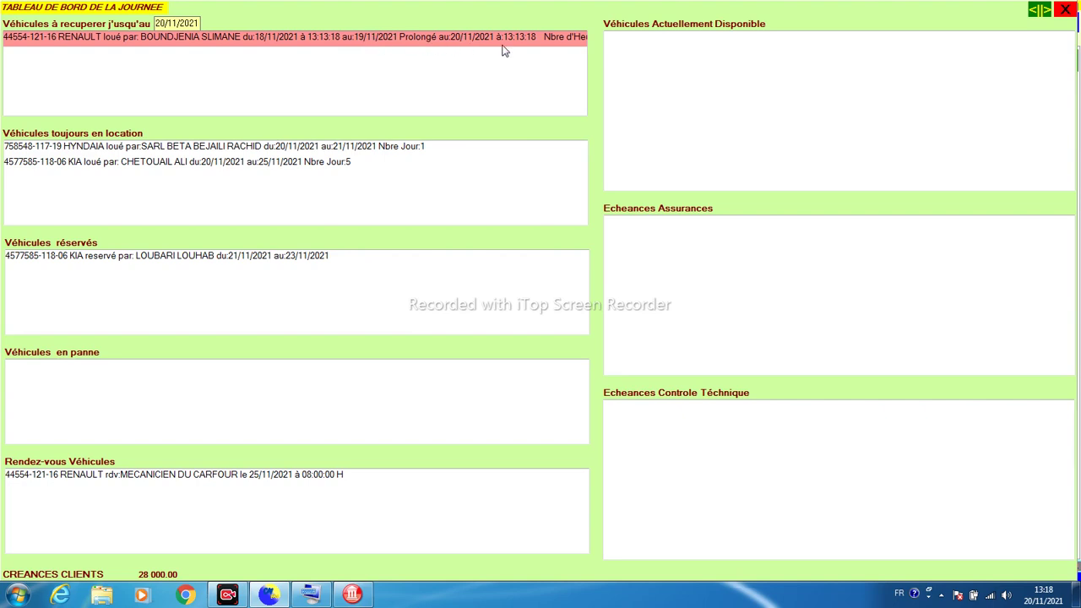
click(561, 44)
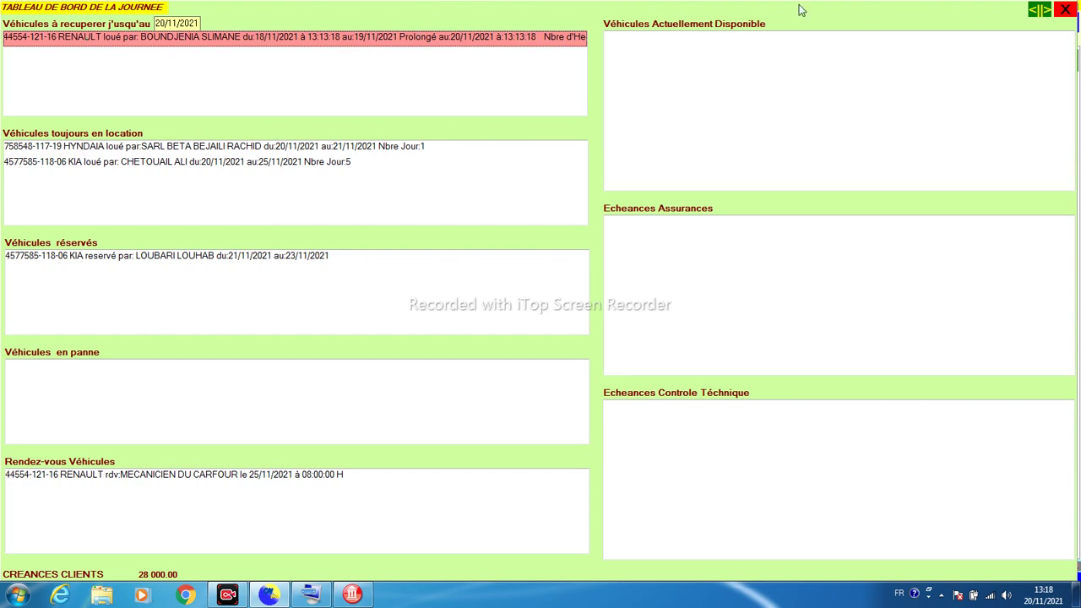
click(1066, 12)
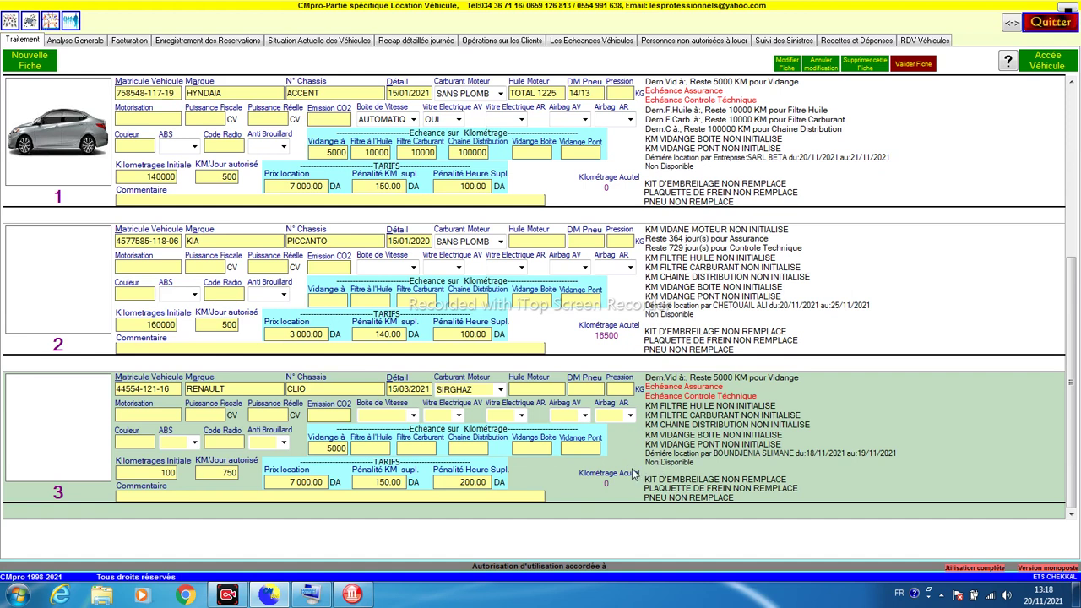
double_click(558, 495)
Step: Enter 16500 km as the Renault's return mileage, confirm the return, and close its journal
click(567, 329)
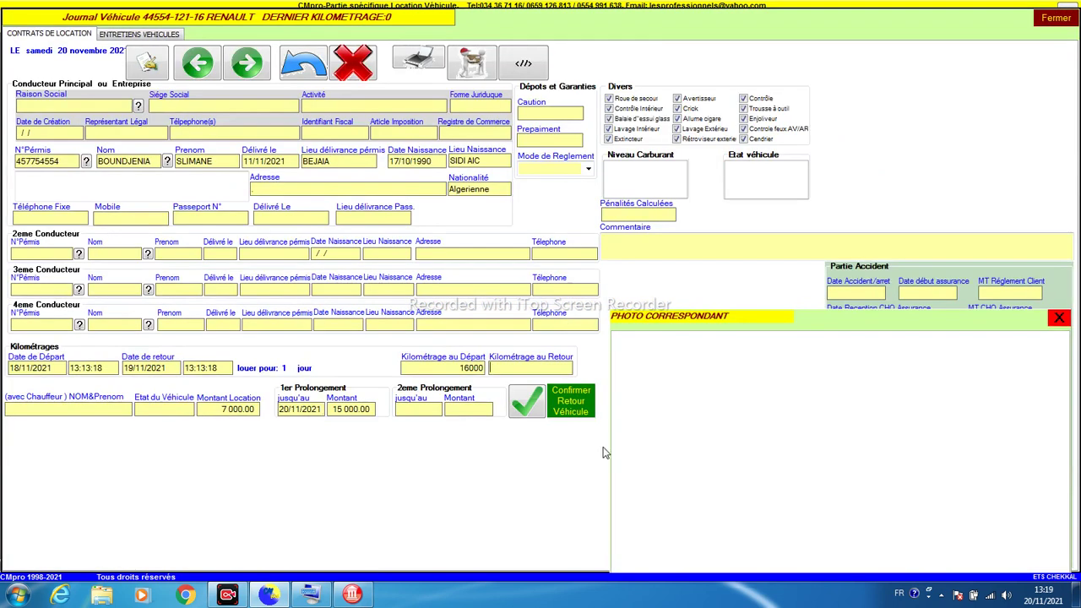
click(572, 417)
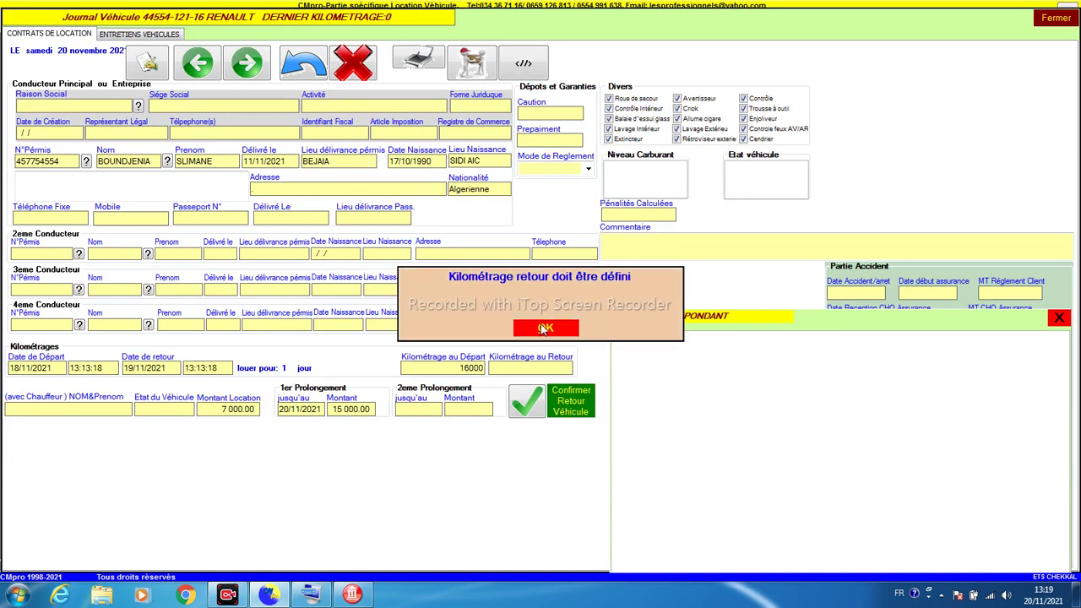
click(539, 328)
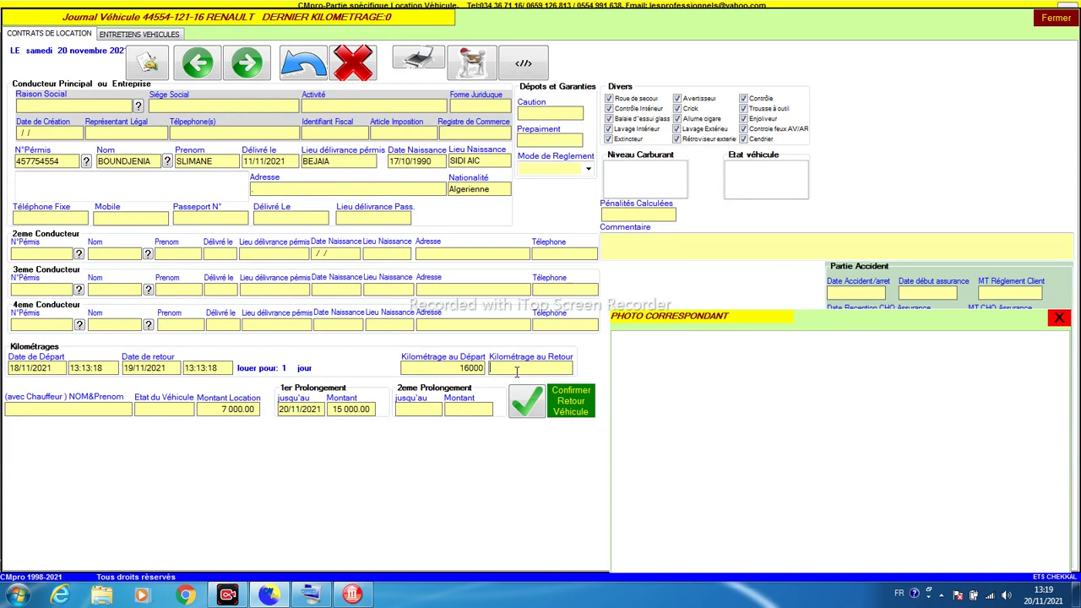
text(1)
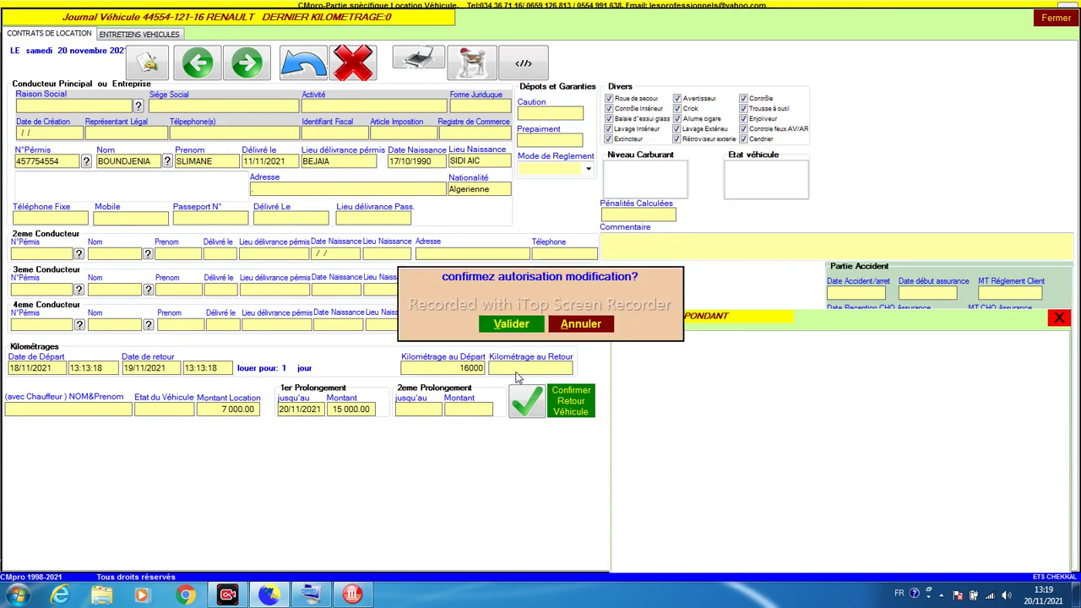
key(Return)
text(6500)
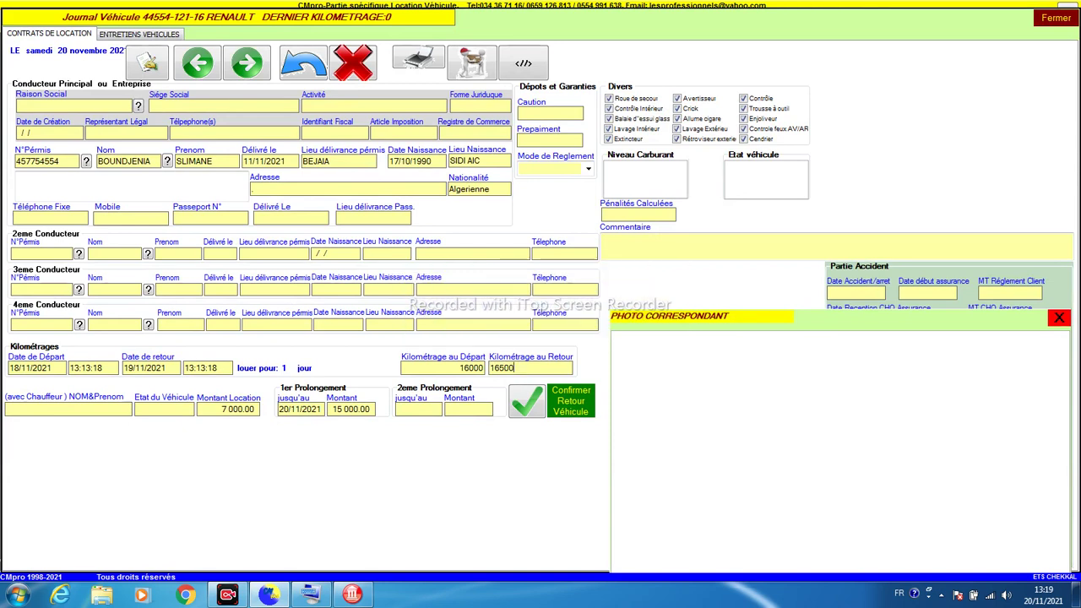
click(529, 399)
click(1056, 18)
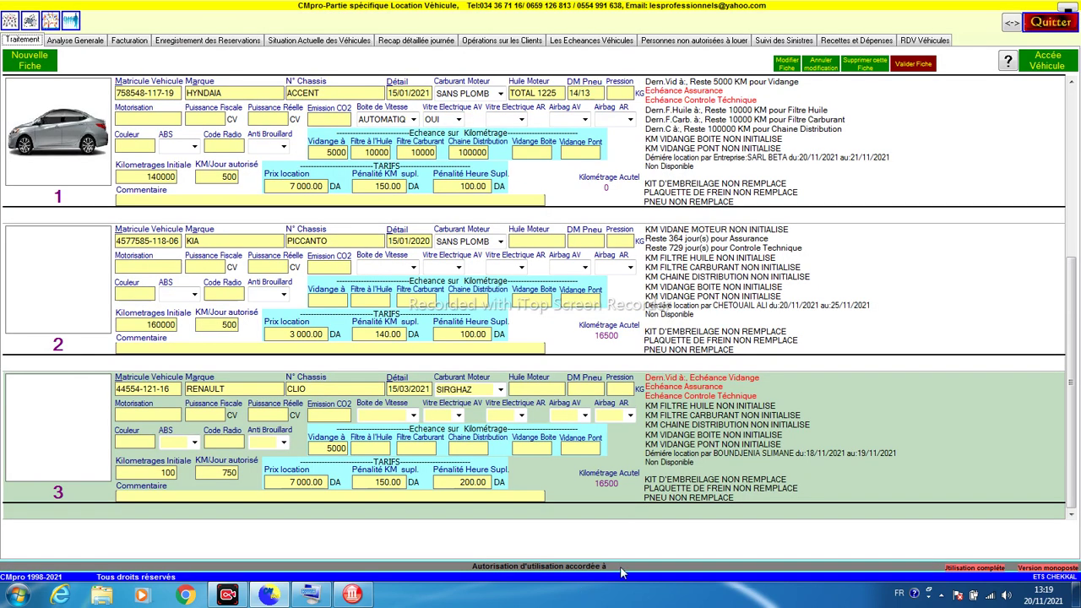
click(665, 322)
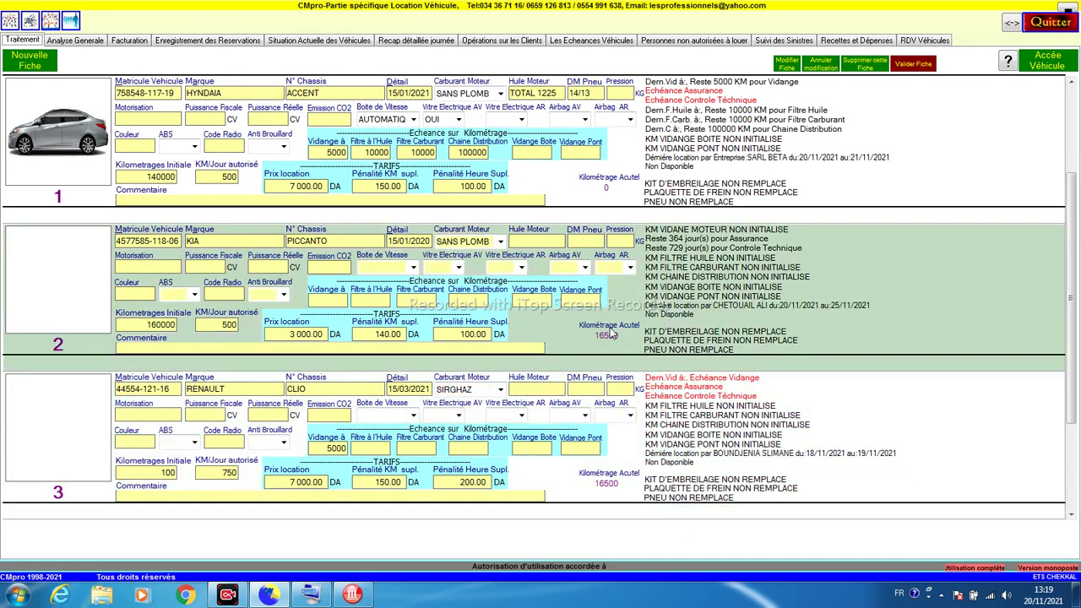
click(52, 24)
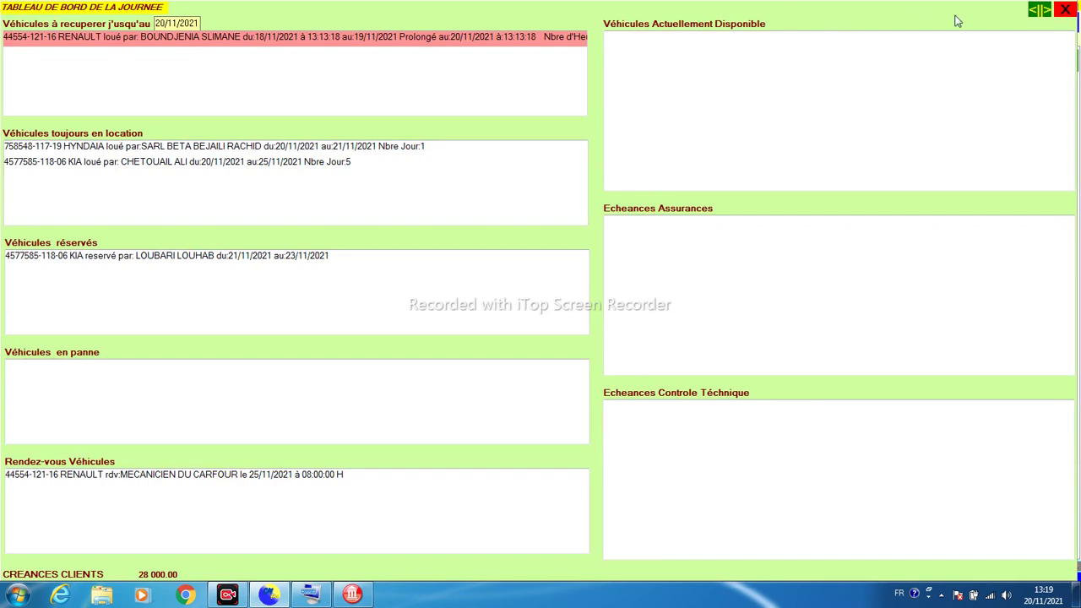
click(1065, 10)
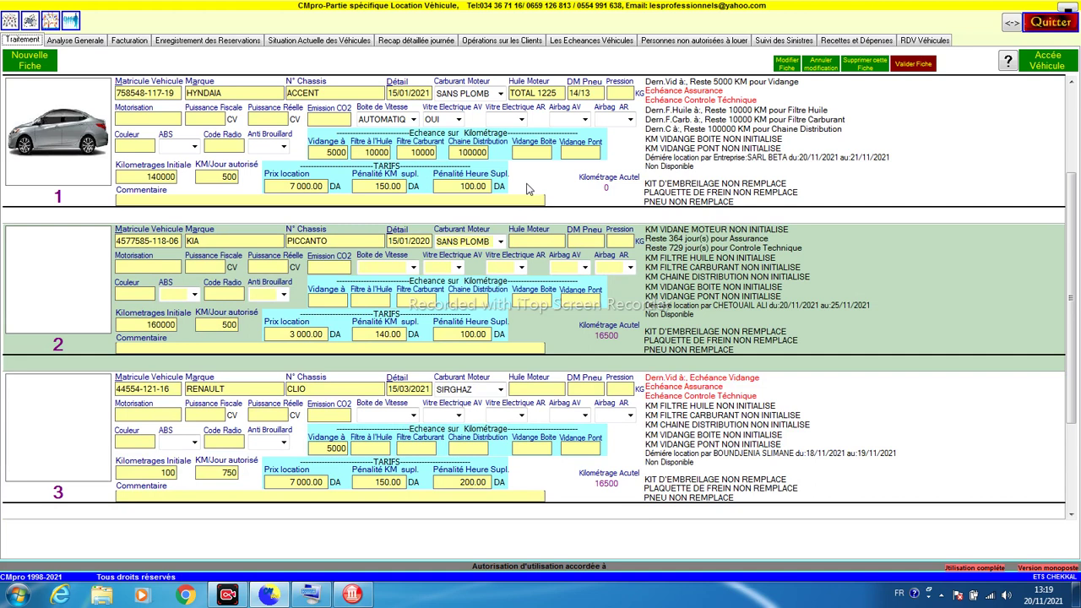
click(527, 188)
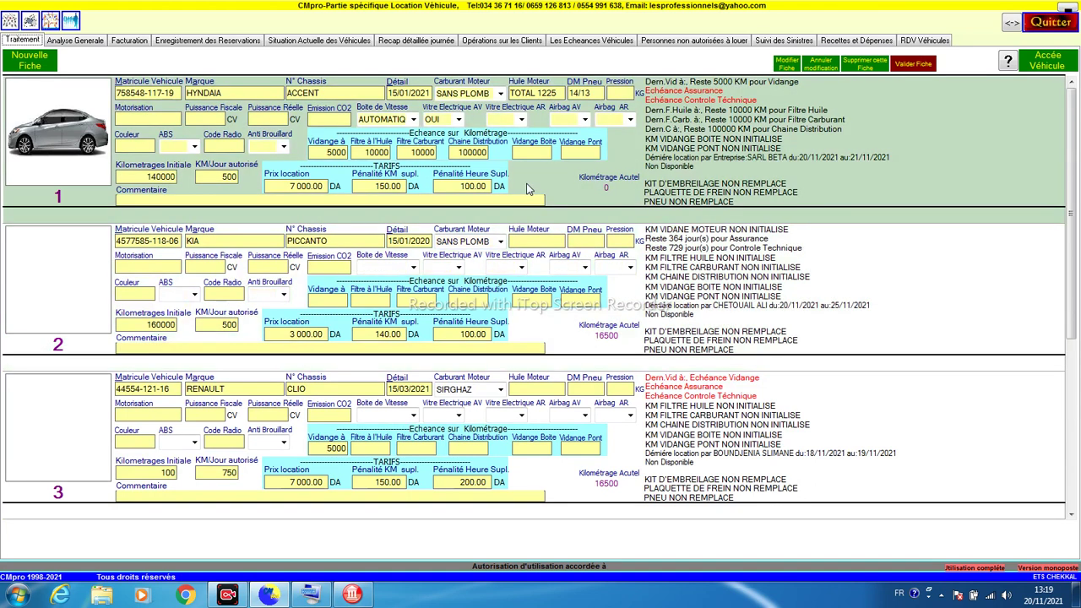
Step: Open the Hyundai journal and set departure 19/11/2021 and return 20/11/2021
click(571, 323)
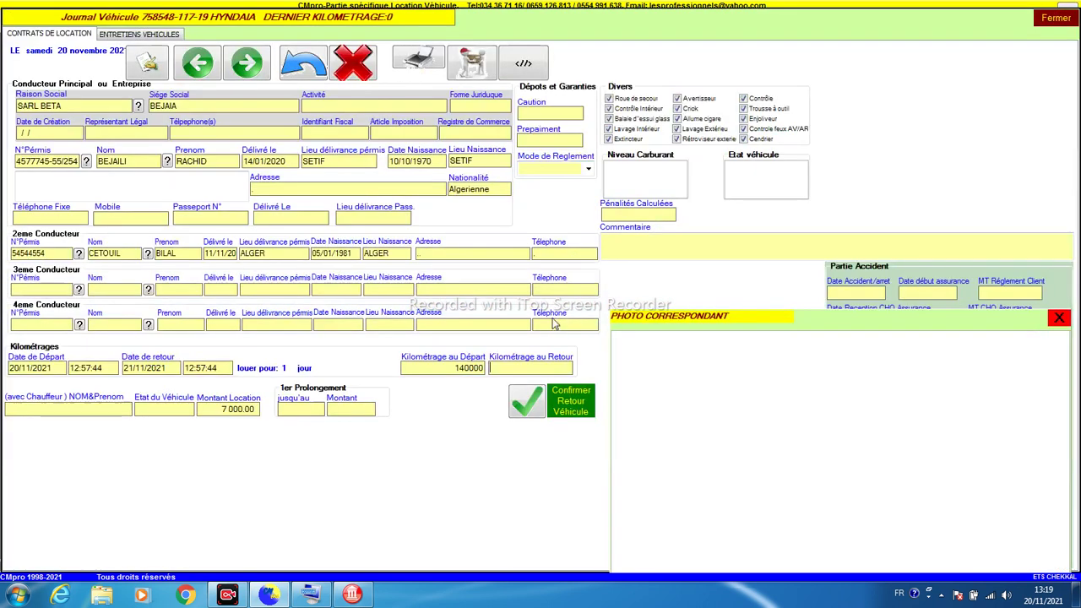
double_click(13, 368)
key(F2)
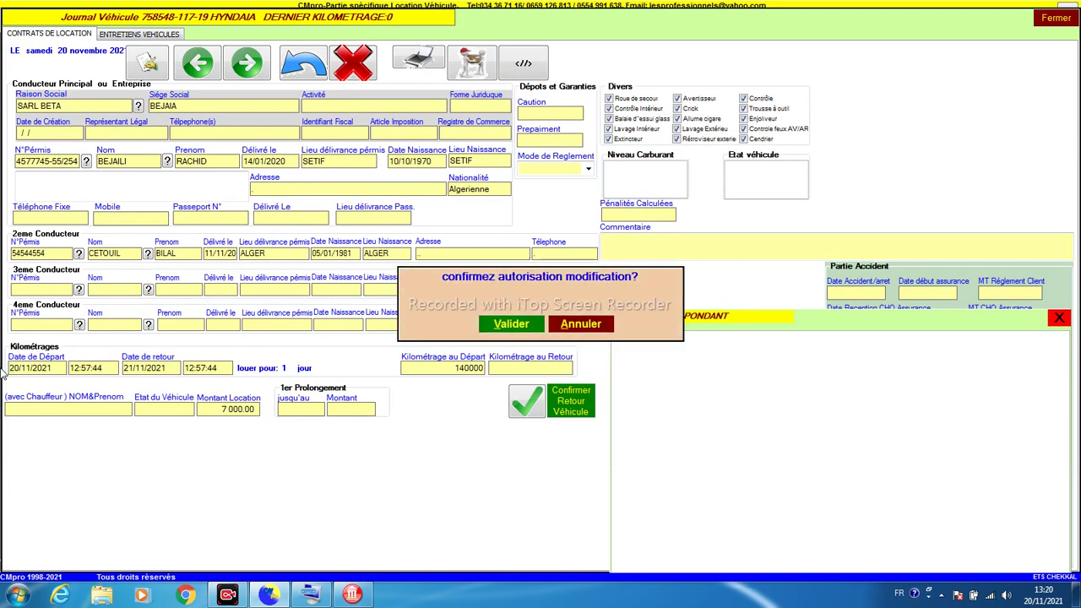
key(Return)
text(19)
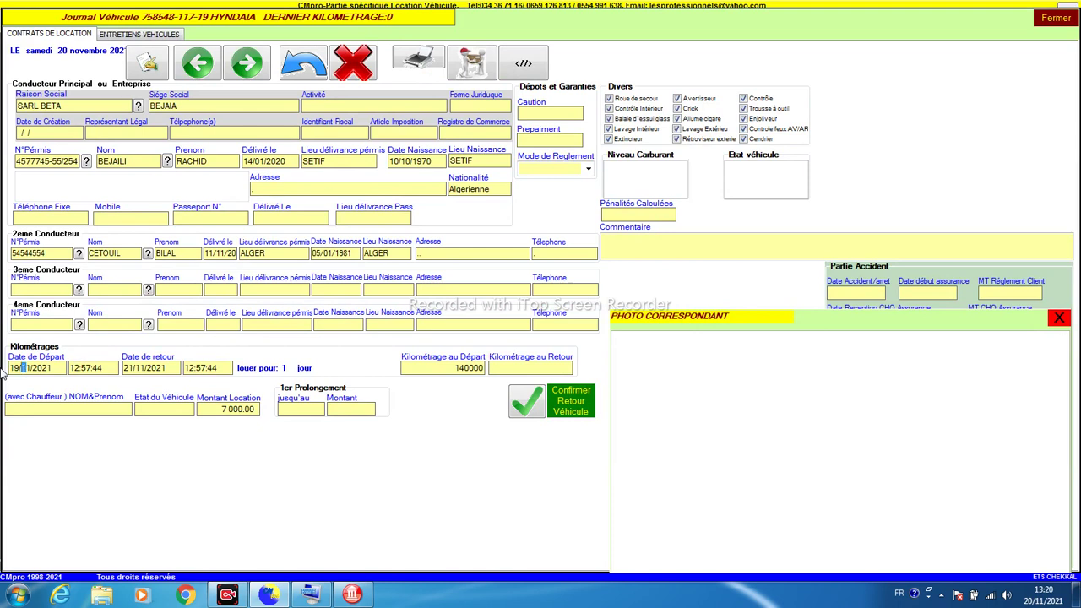
key(Tab)
key(Tab)
key(Home)
text(20)
key(Tab)
Step: Enter 141000 as the return mileage and confirm the Hyundai's return
click(535, 409)
click(570, 410)
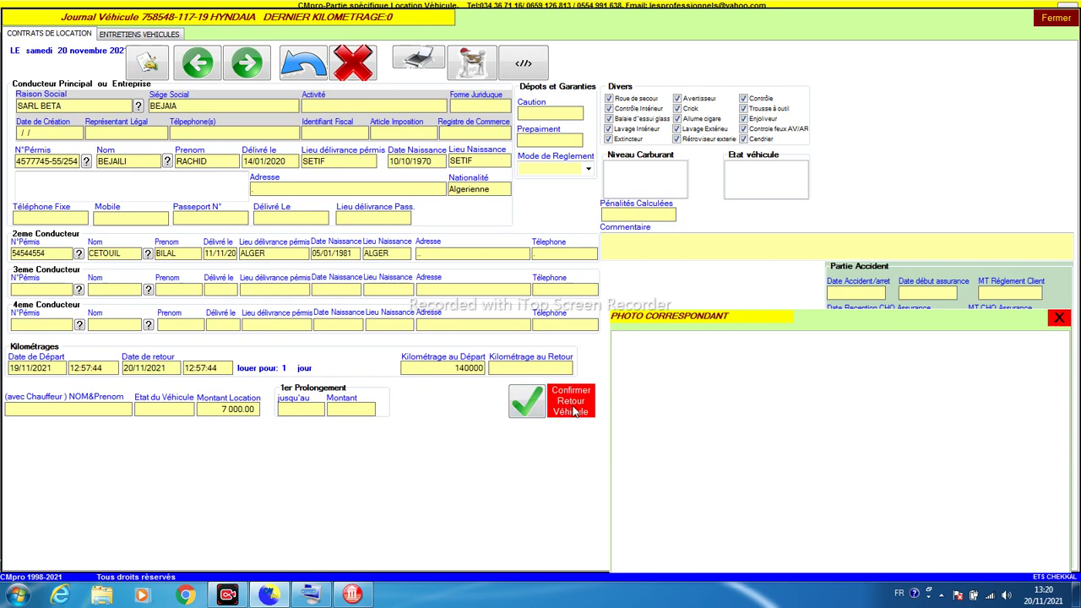
click(542, 326)
click(509, 364)
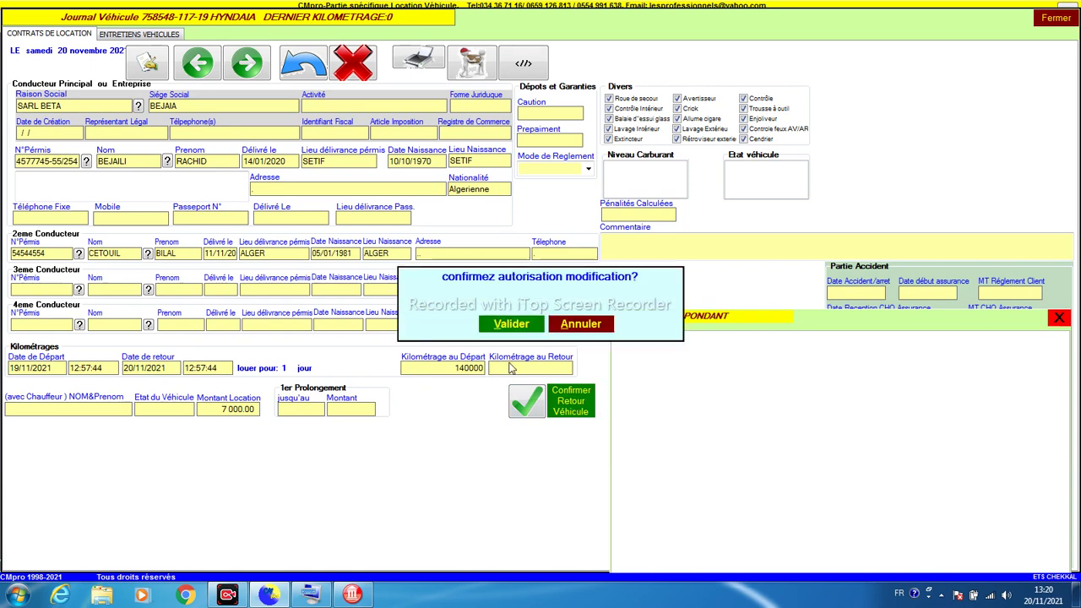
key(Return)
text(140000)
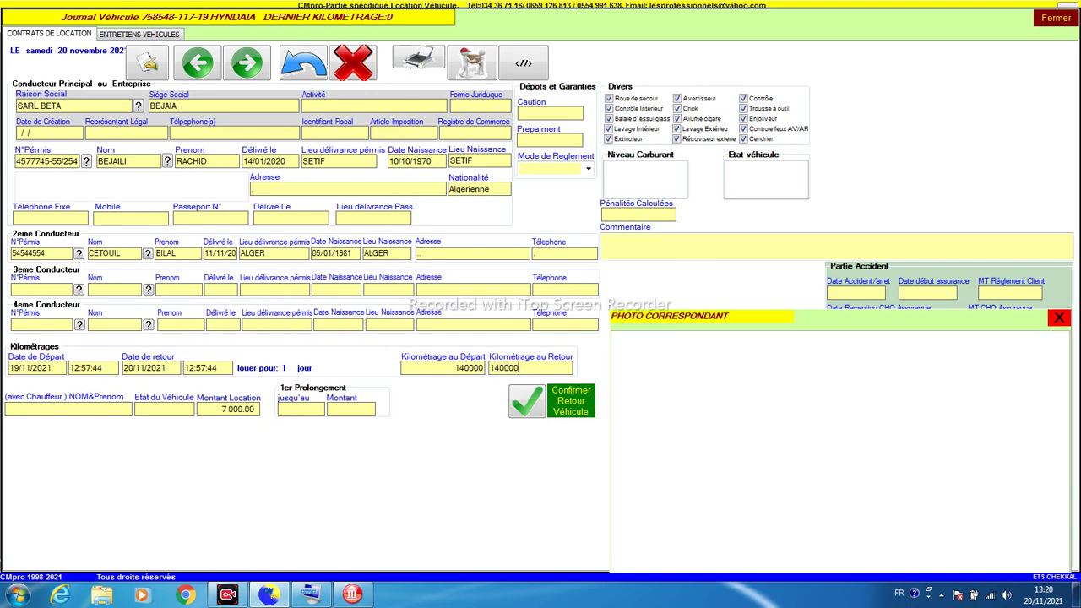
click(525, 407)
drag(524, 365, 502, 373)
key(Return)
text(14)
click(522, 398)
click(577, 411)
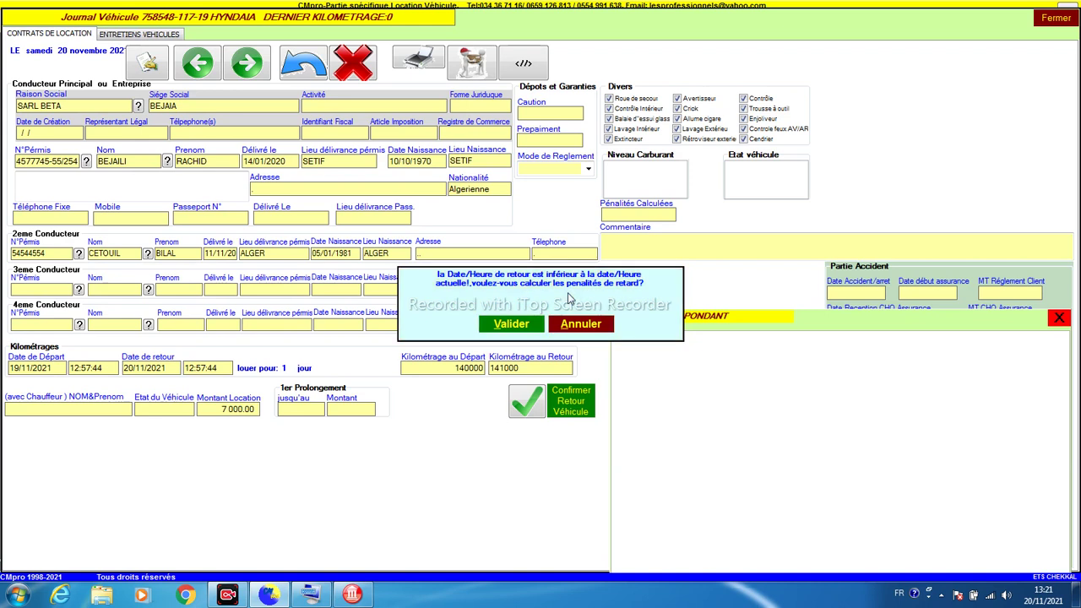
Step: Accept the late-return calculation, the 39.00 late-hour penalty, and the 500 extra-kilometre penalty
click(501, 327)
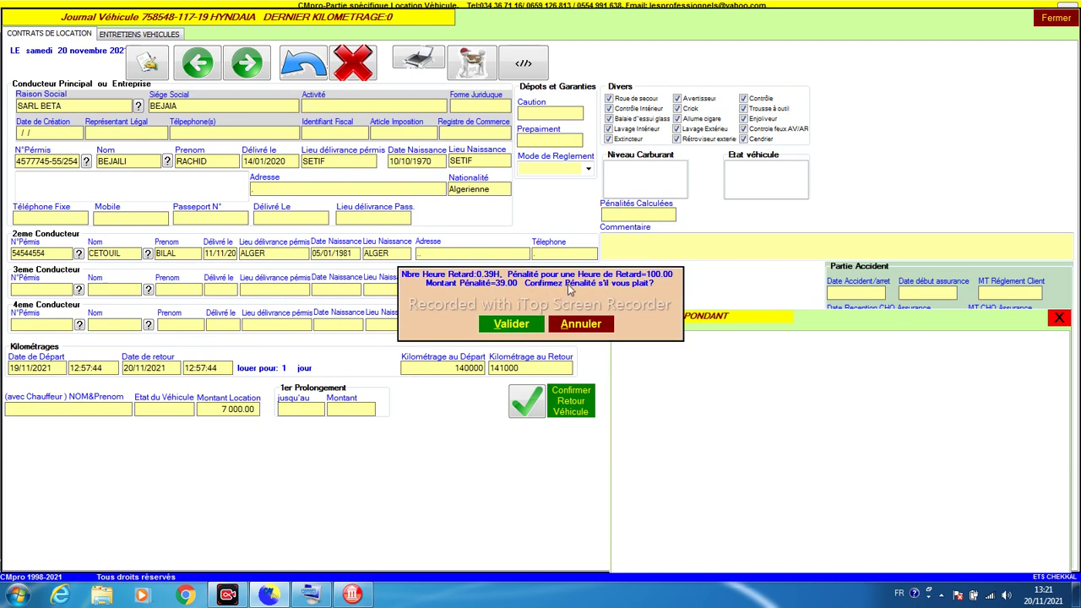
click(512, 326)
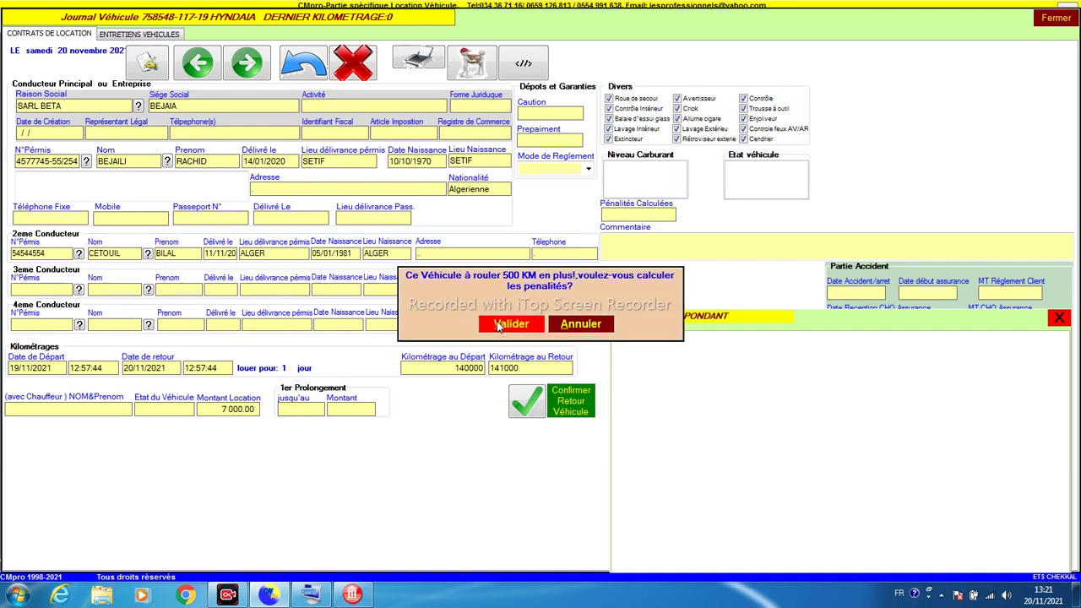
click(498, 325)
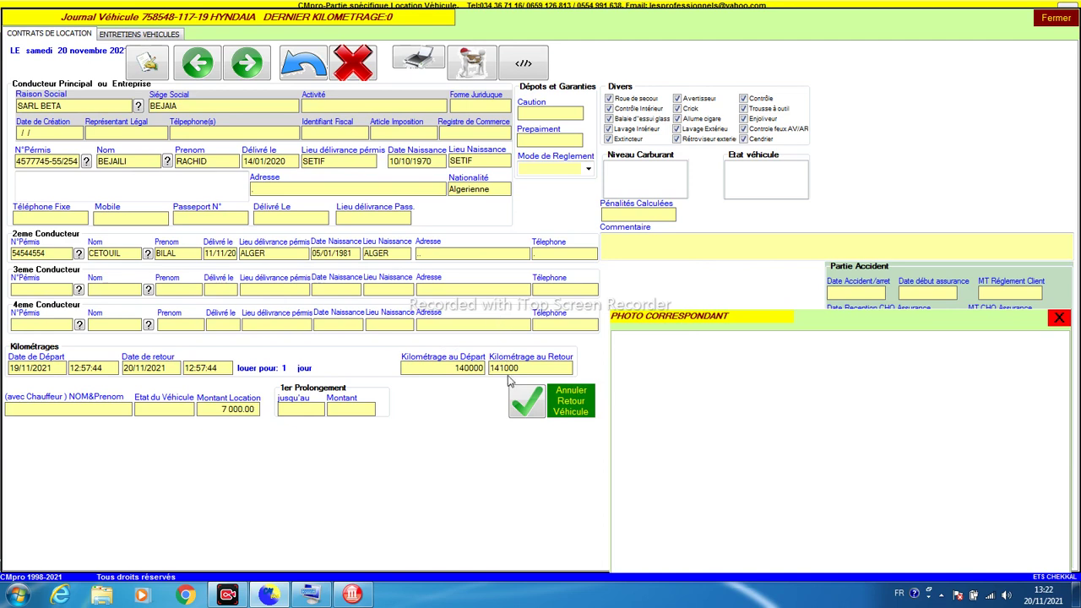
click(473, 72)
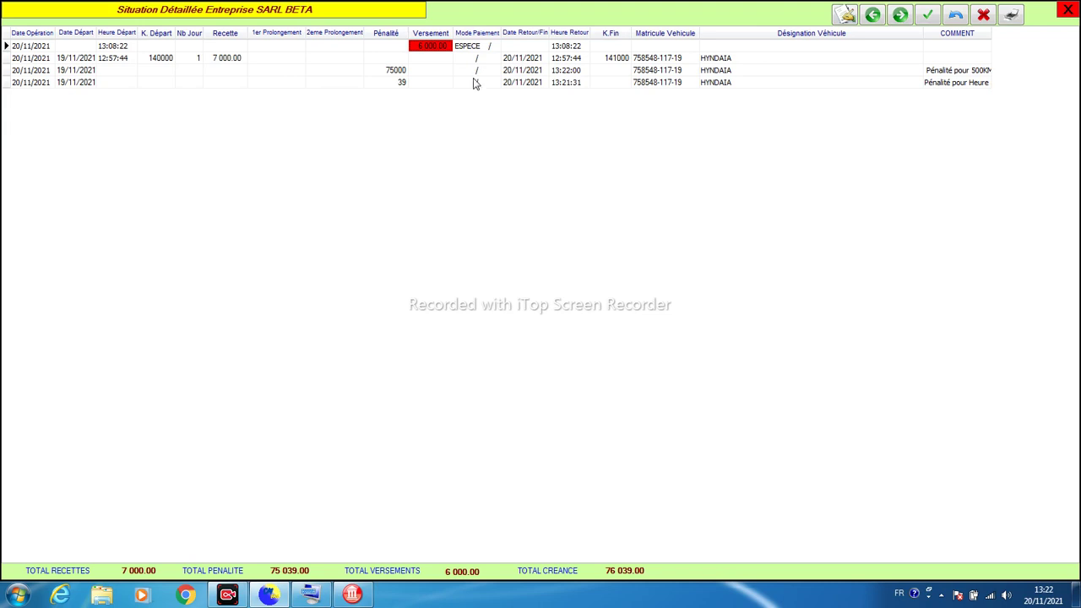
click(397, 71)
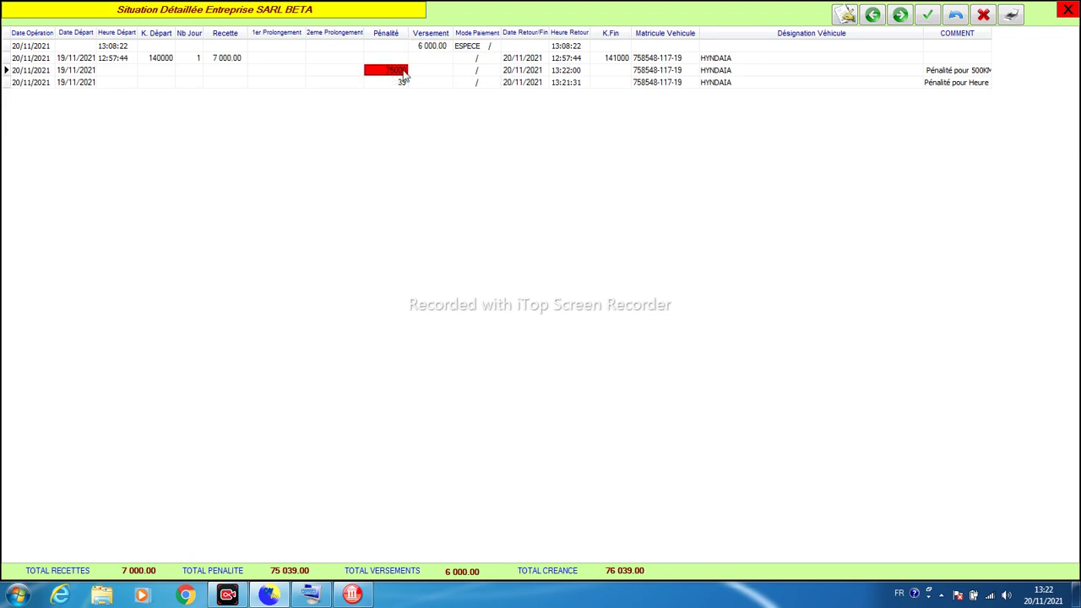
click(956, 73)
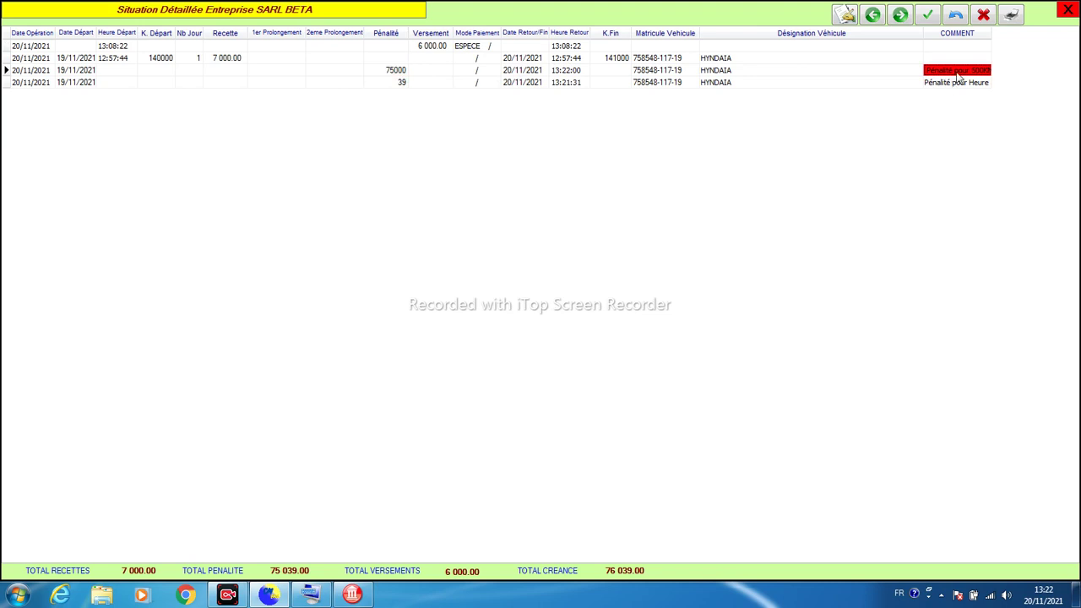
click(961, 75)
click(949, 82)
click(958, 71)
drag(990, 33, 1074, 69)
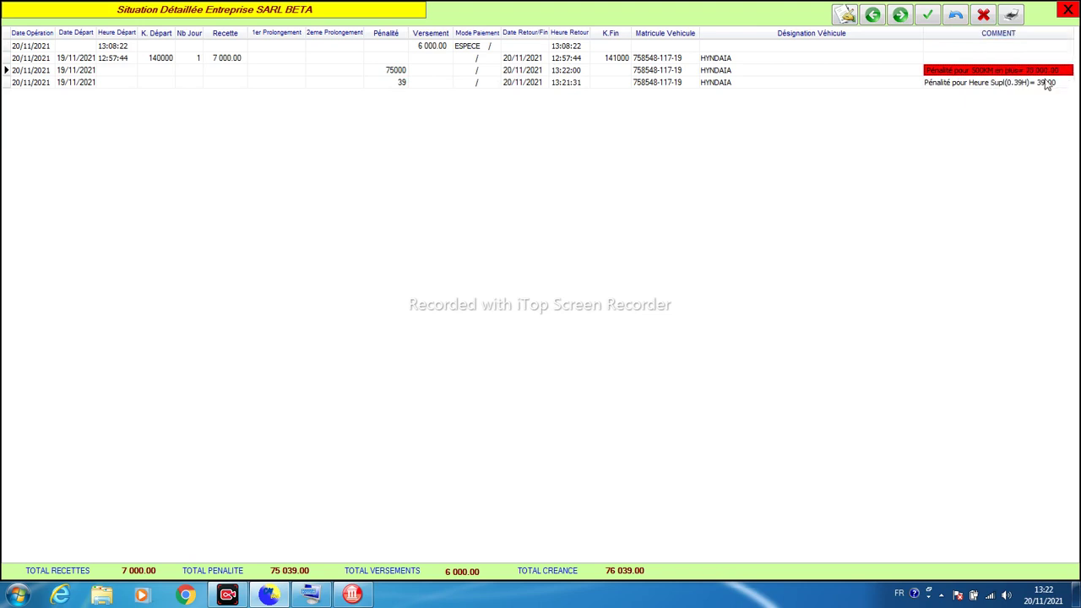
click(972, 84)
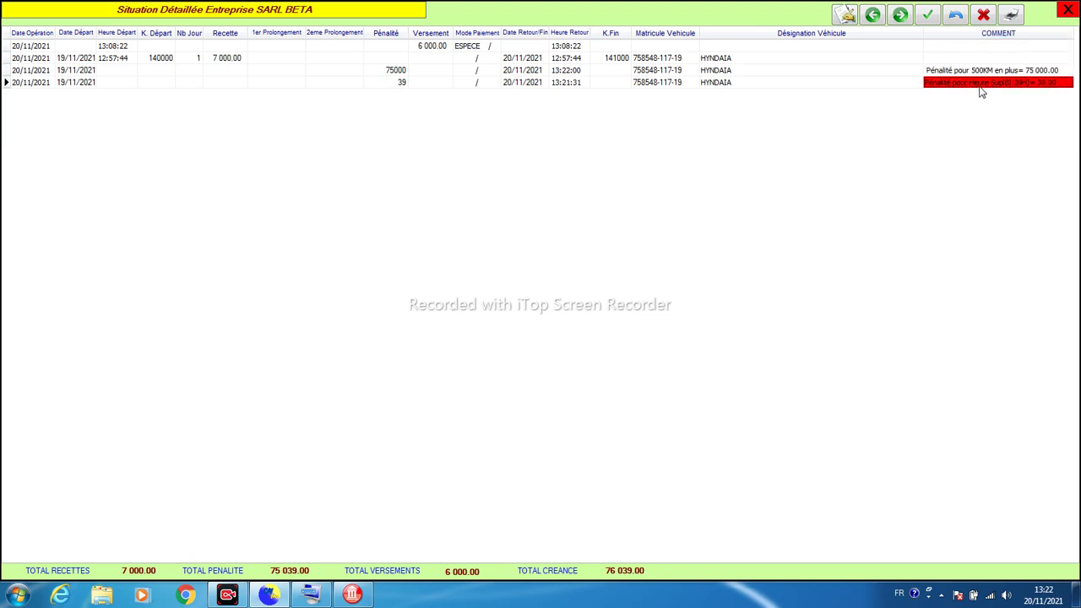
click(1040, 87)
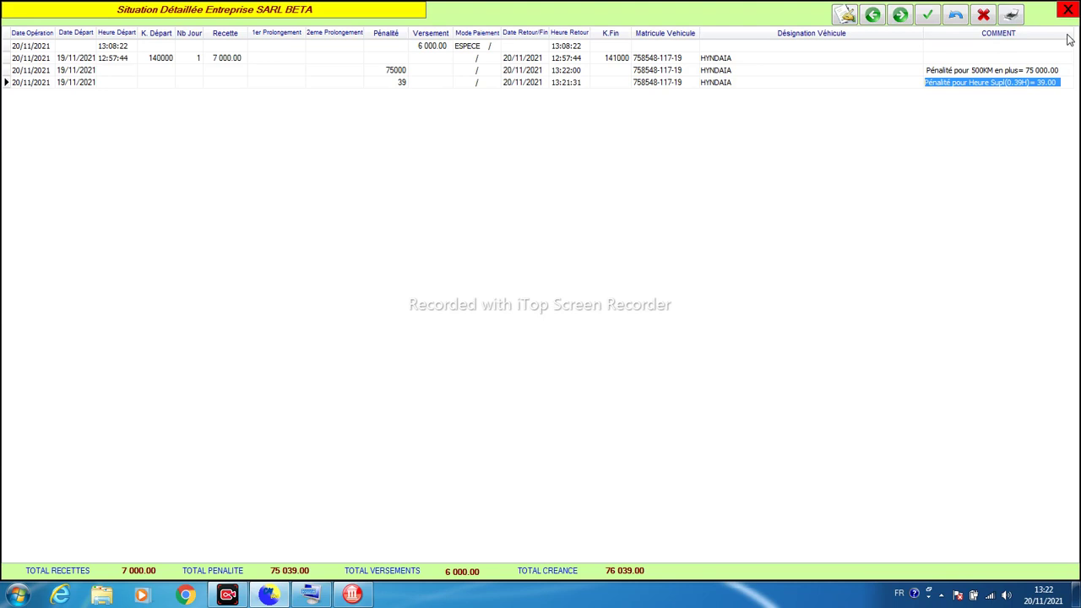
click(1067, 9)
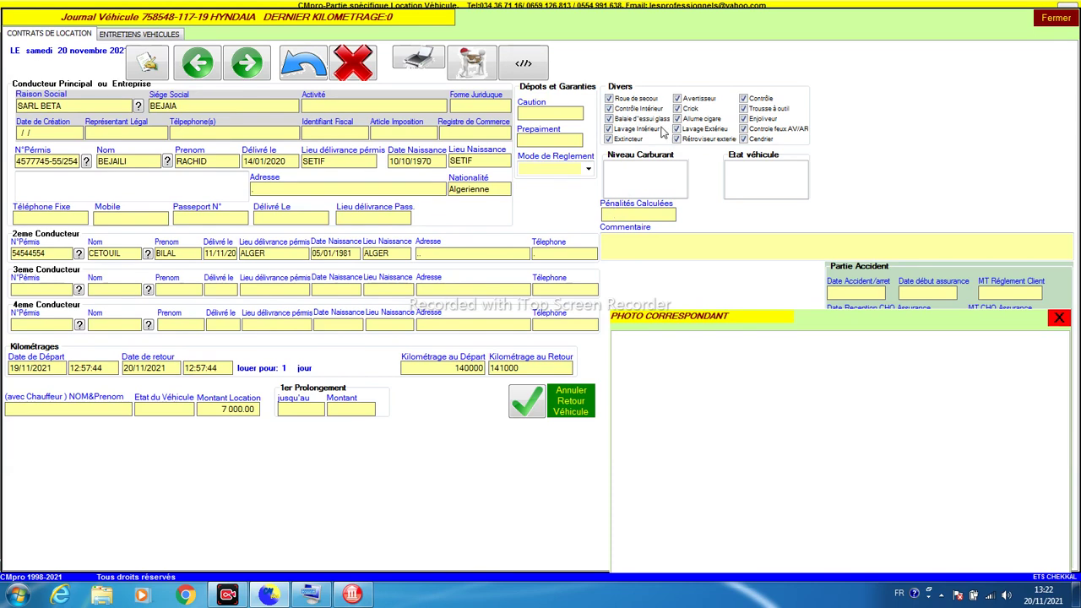
click(140, 36)
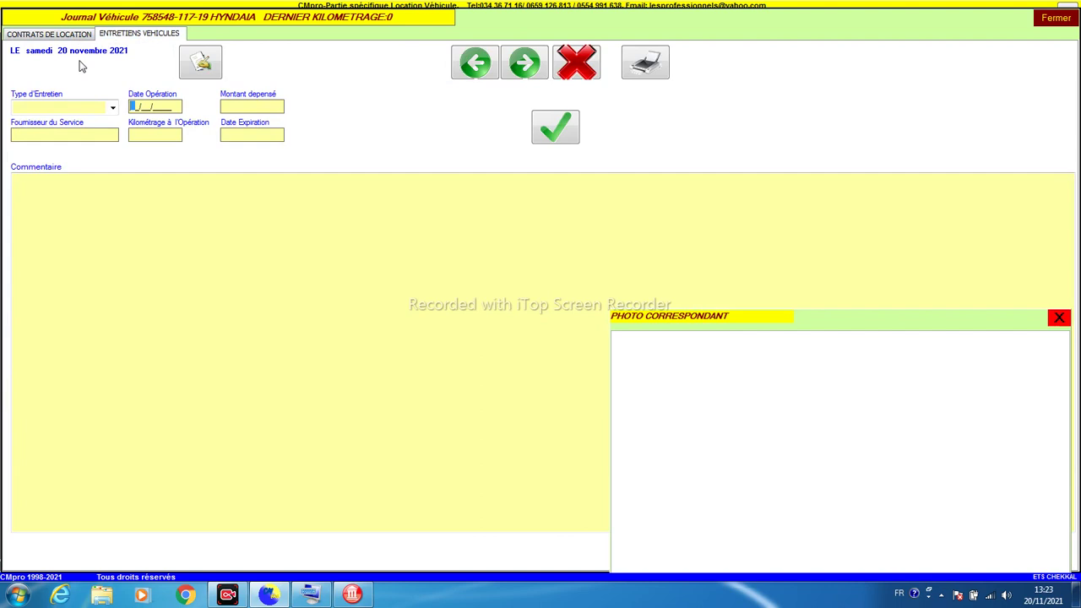
Step: Pick ASSURANCE VEHICULE, delete that maintenance entry, and close the Hyundai's journal
click(51, 107)
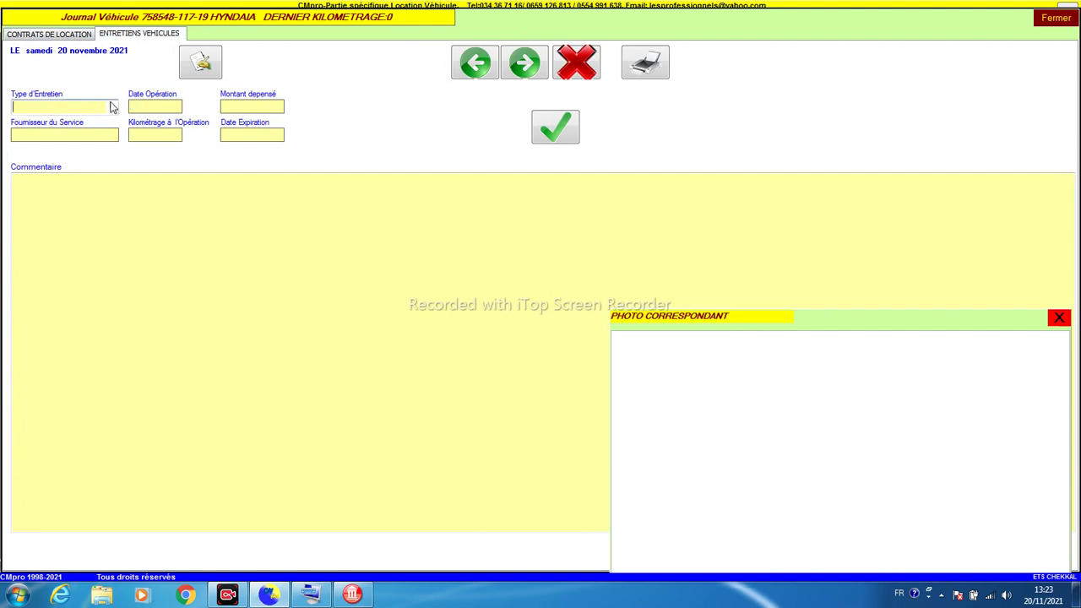
click(110, 108)
click(102, 129)
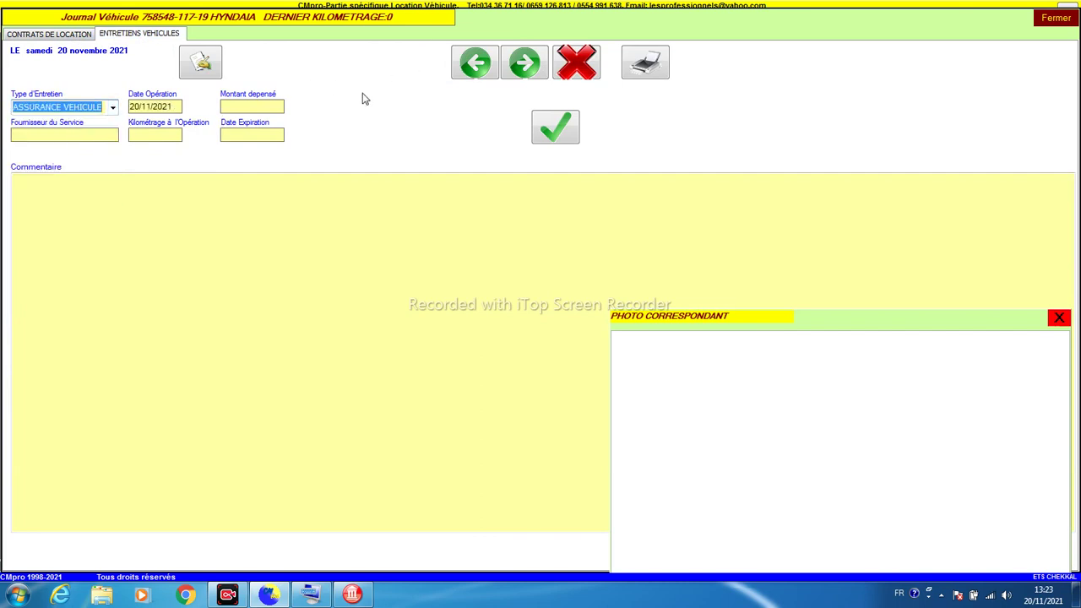
click(584, 66)
key(Return)
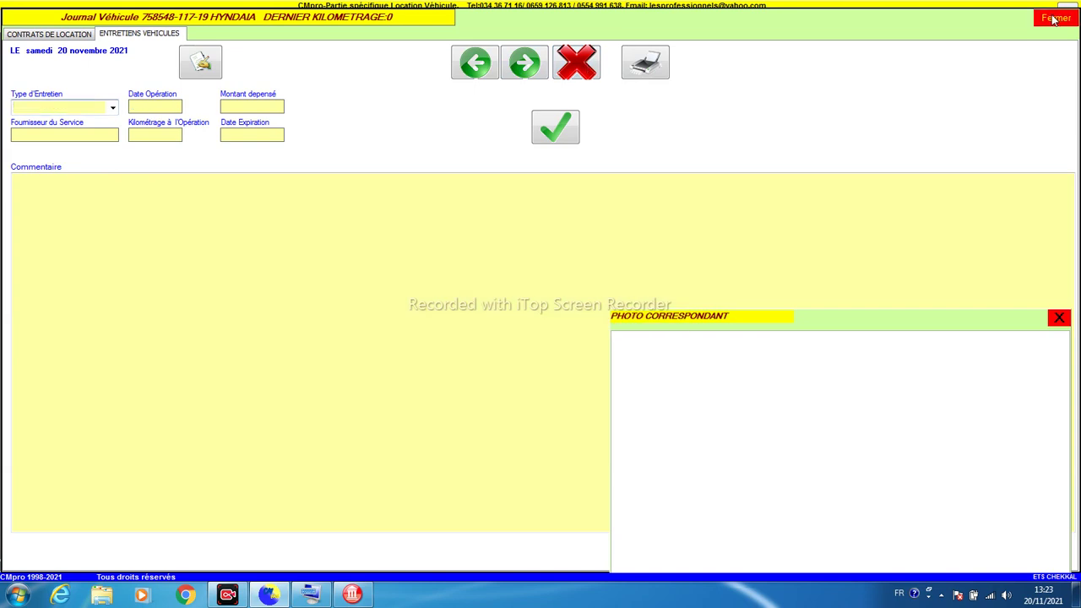
click(1052, 19)
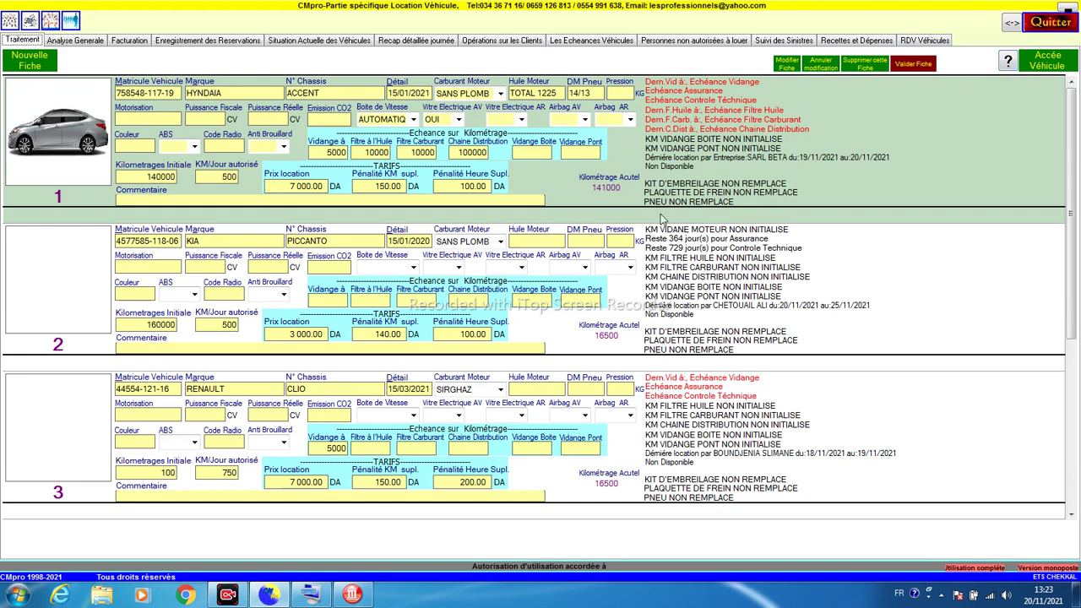
click(173, 395)
key(ctrl+c)
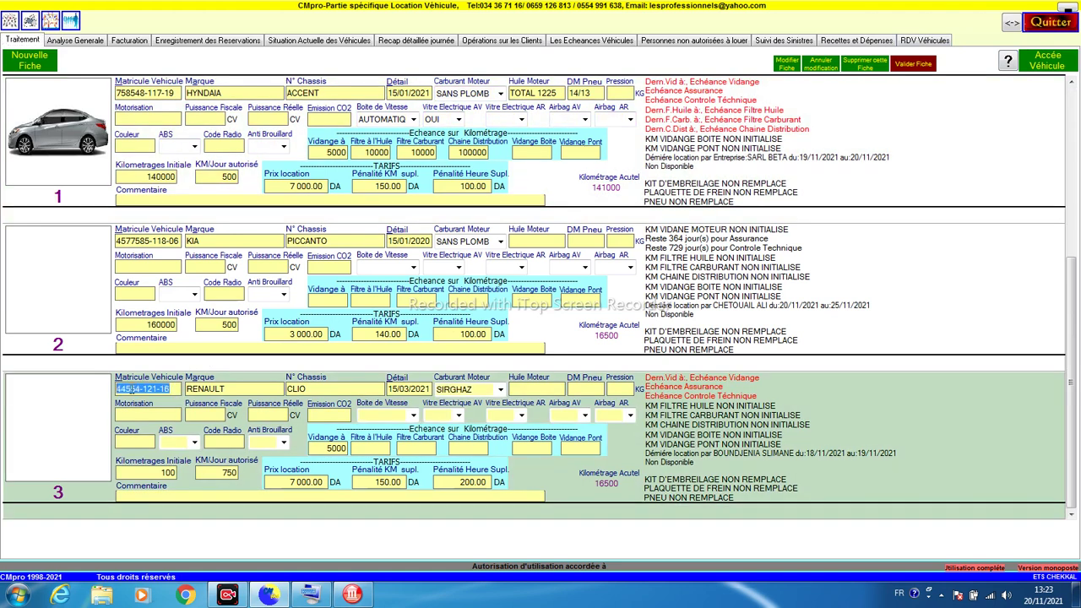
right_click(135, 388)
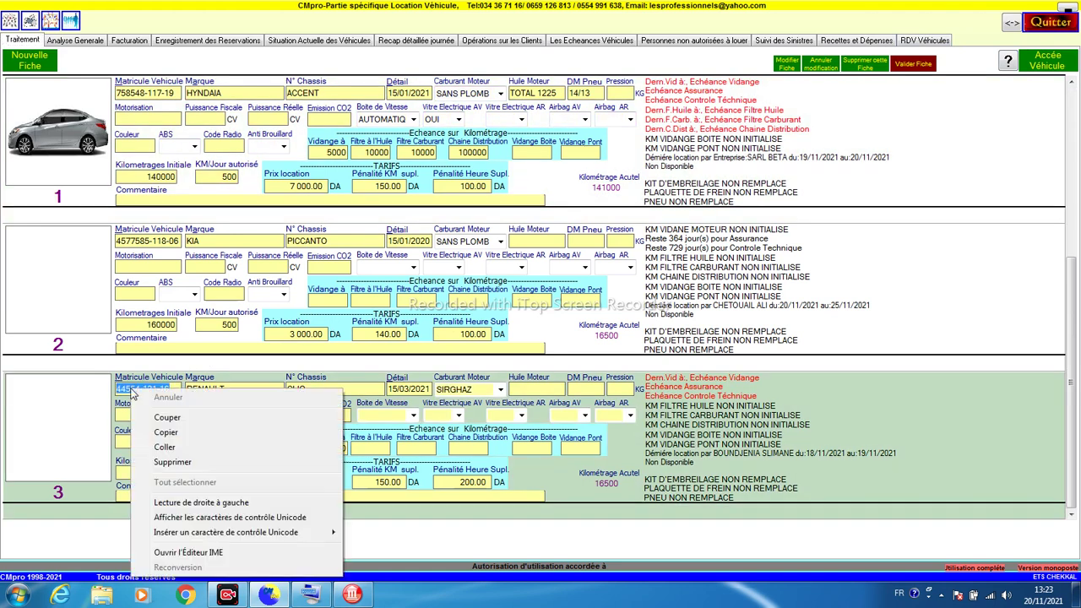
click(159, 433)
click(172, 177)
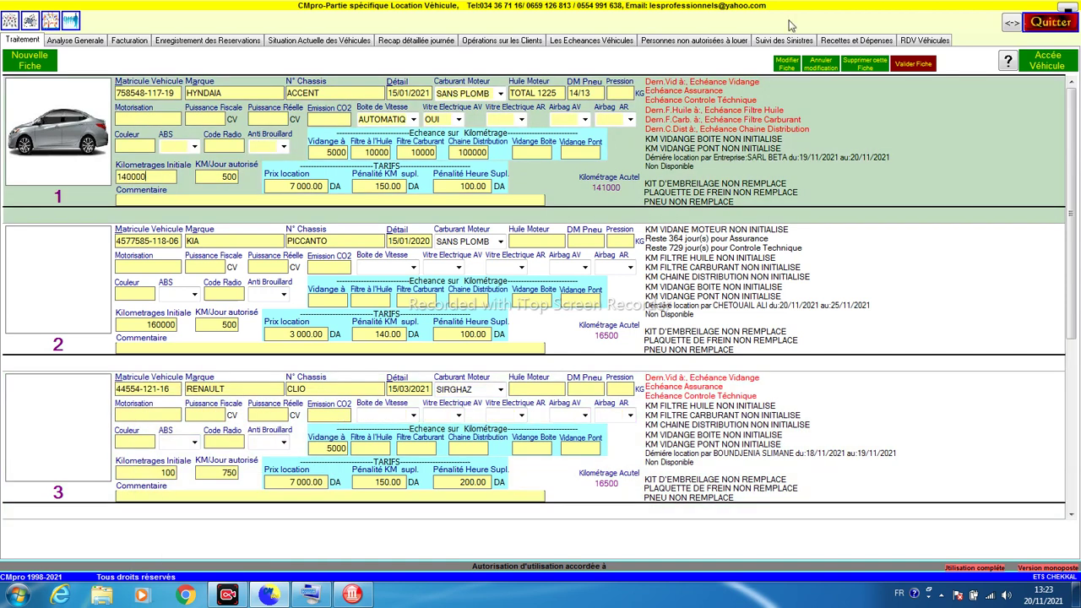
click(1008, 64)
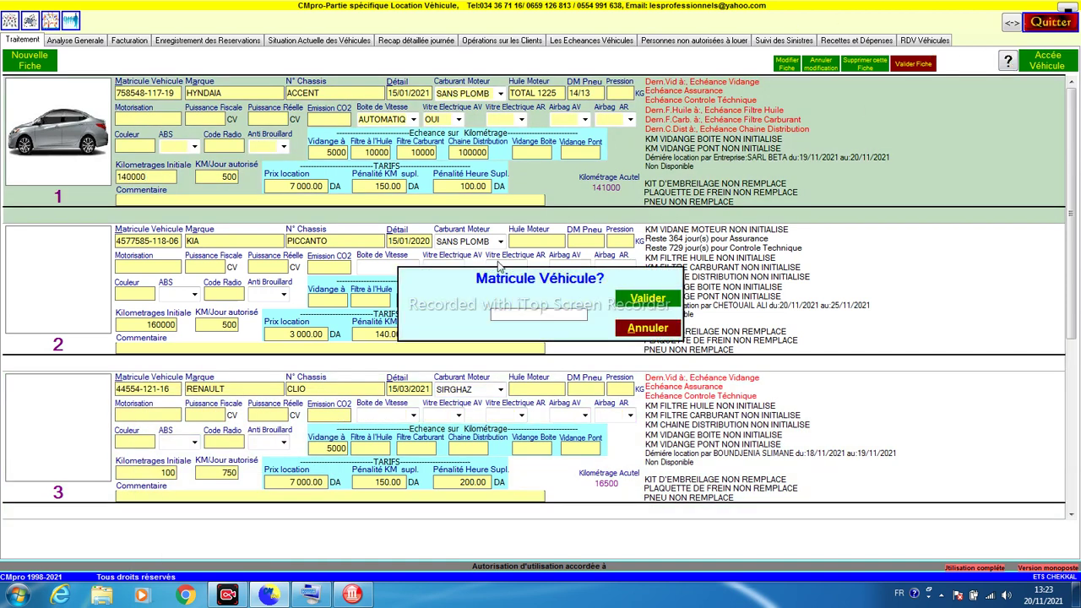
right_click(508, 316)
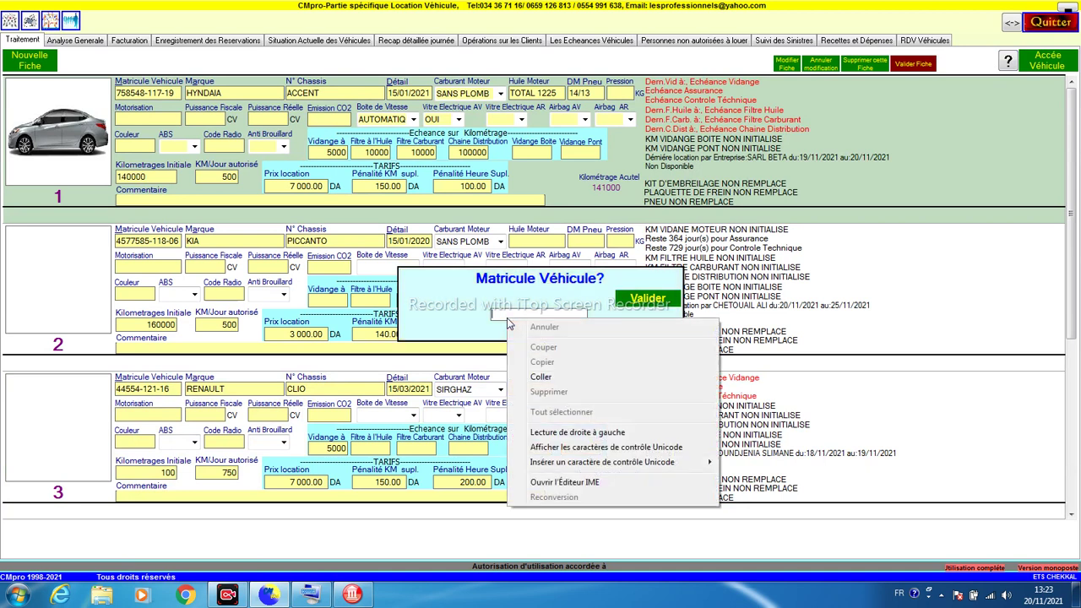
click(534, 384)
click(633, 308)
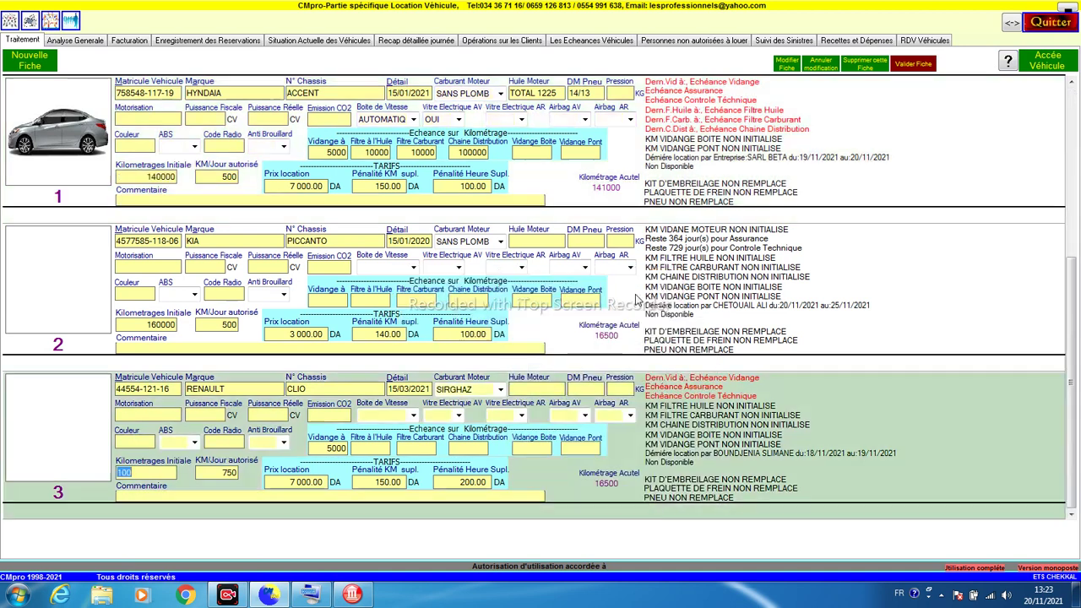